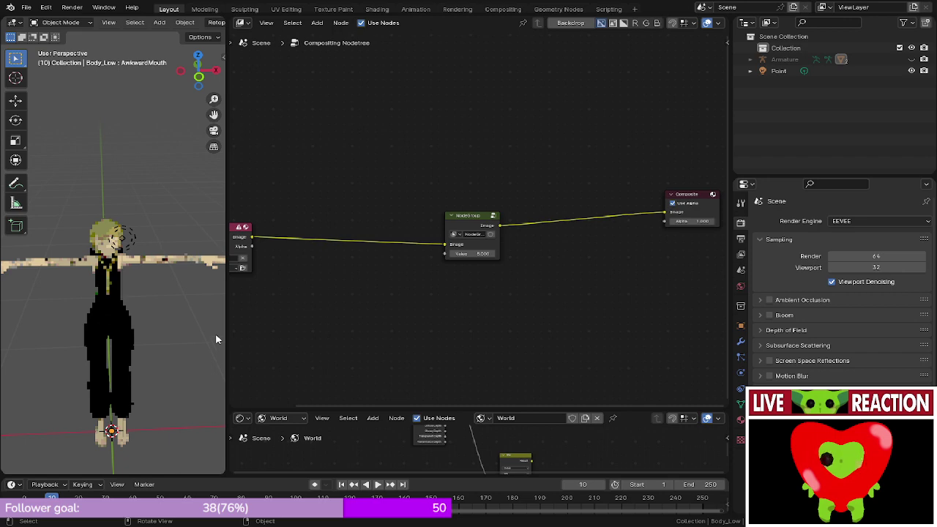
- Open the compositing node group to show its nodes, and inspect the character's face up close in the 3D viewport
left_click(493, 218)
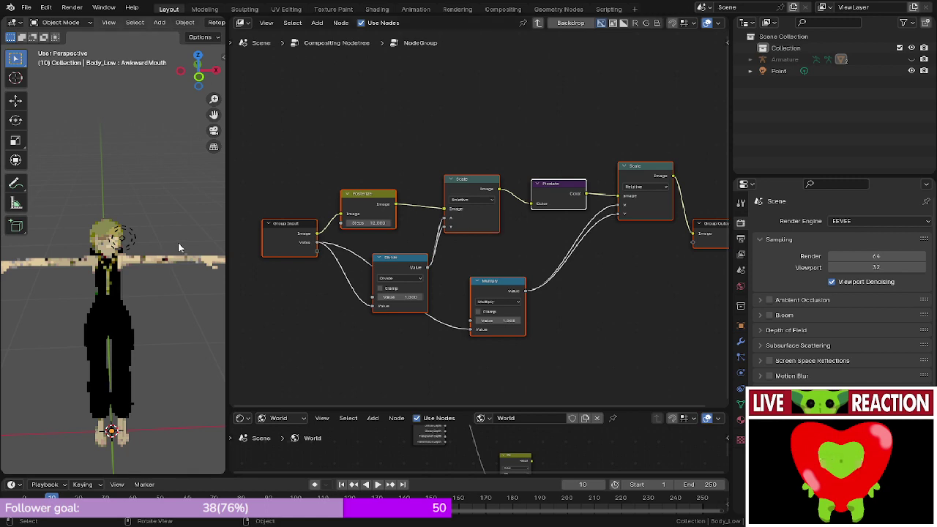
left_click_drag(228, 223, 446, 222)
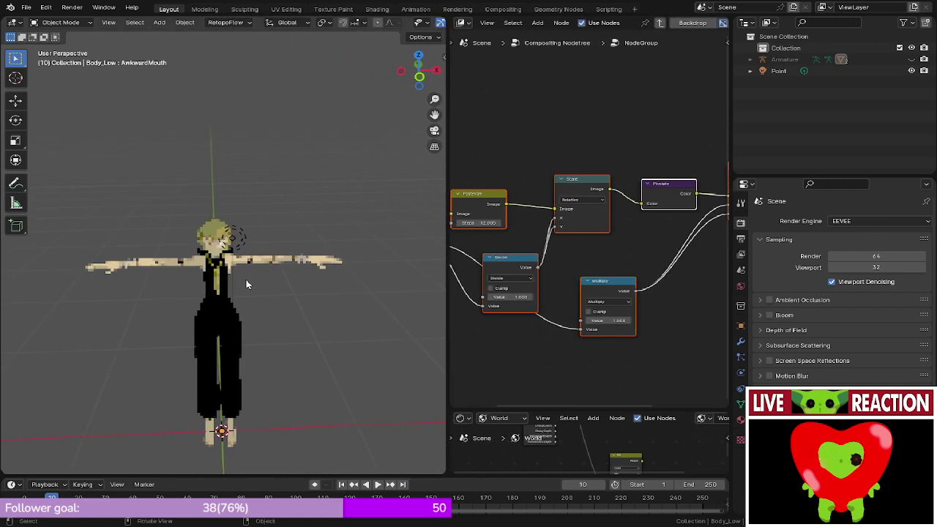
scroll(177, 236, "up", 12)
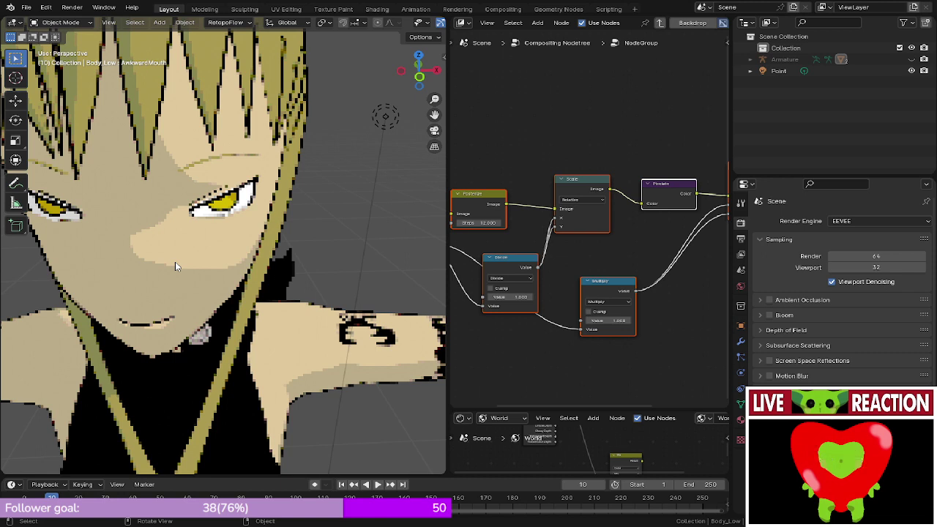
left_click_drag(449, 192, 243, 228)
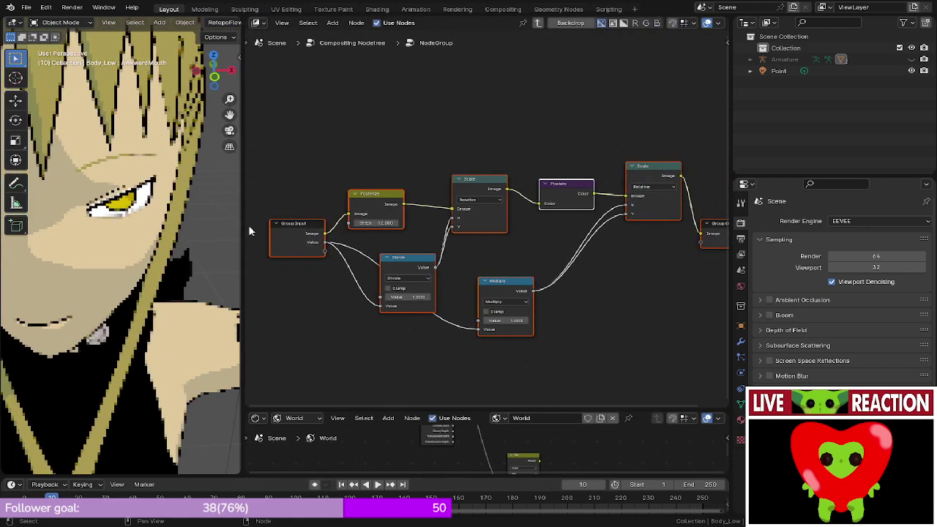
- Deselect the group's nodes and search the addable compositor nodes for color nodes, browsing through the whole list
left_click(379, 114)
right_click(379, 114)
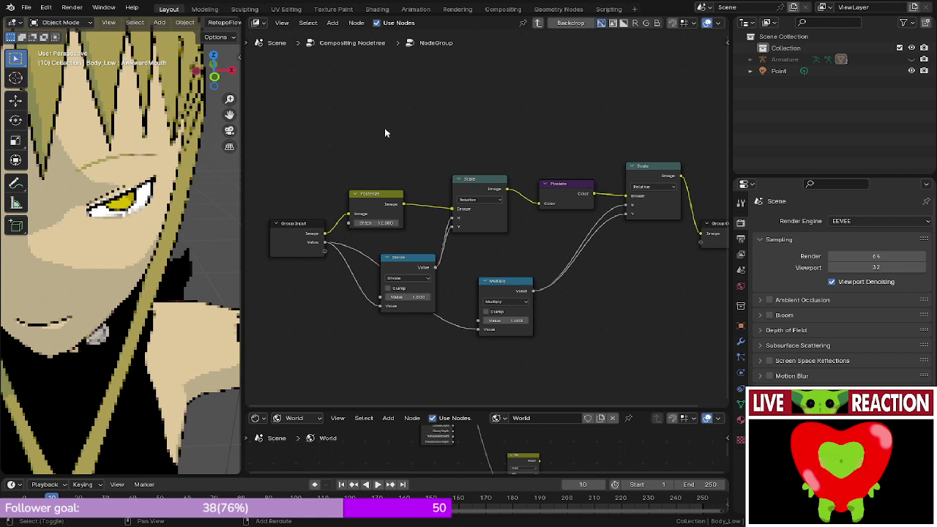
key("shift+a")
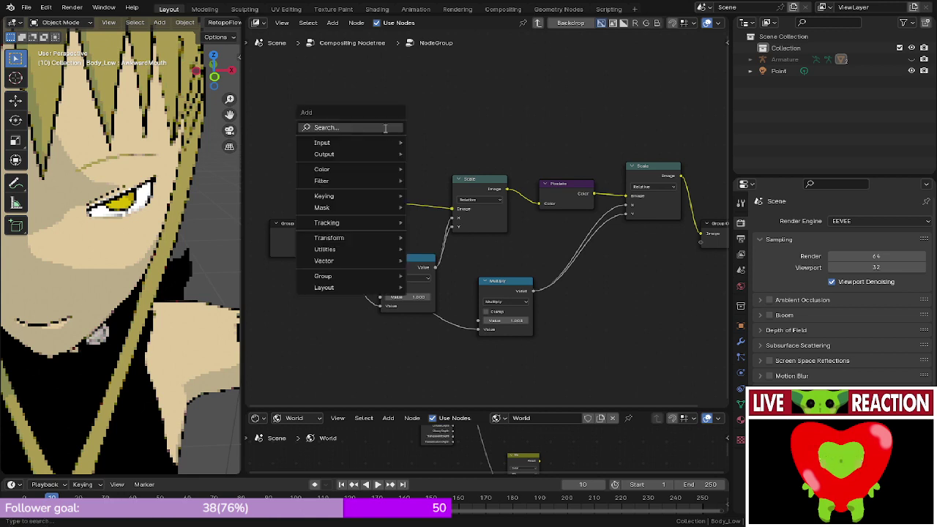
key("Escape")
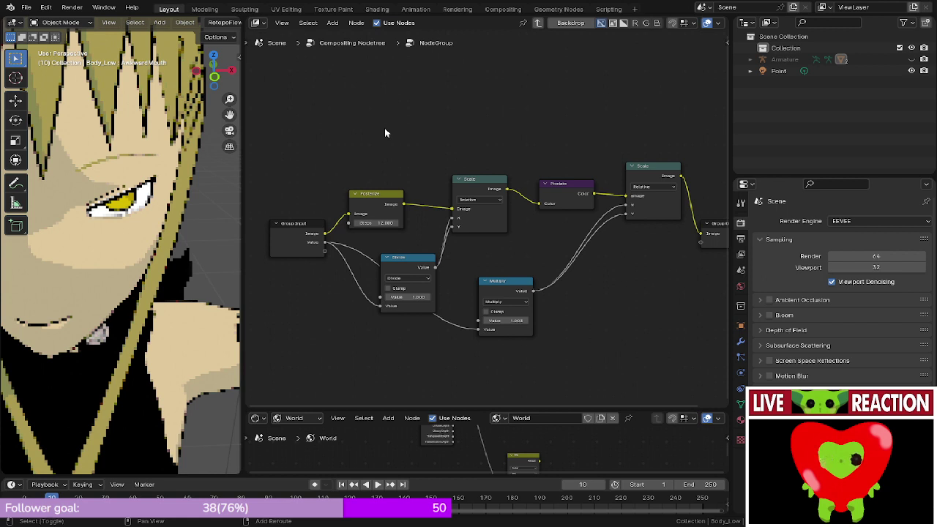
key("shift+a")
left_click(385, 128)
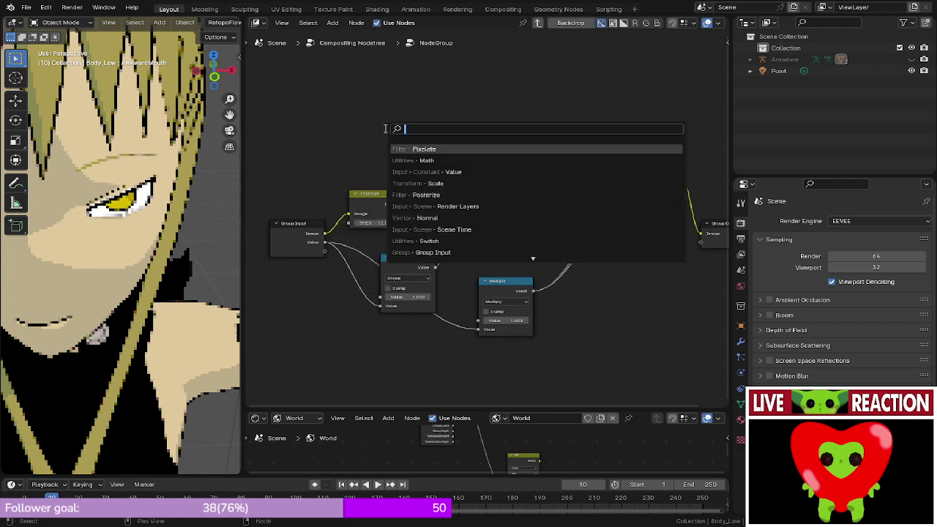
type("coll")
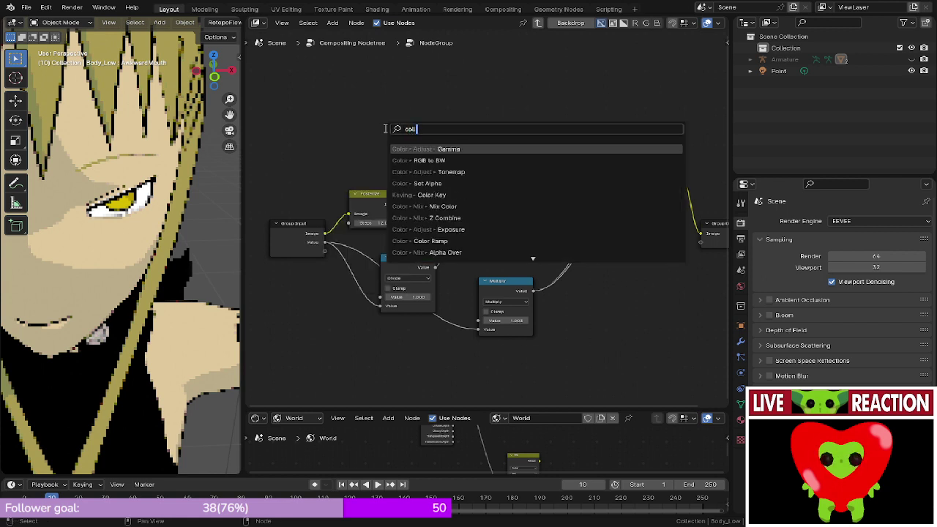
key("Escape")
key("shift+a")
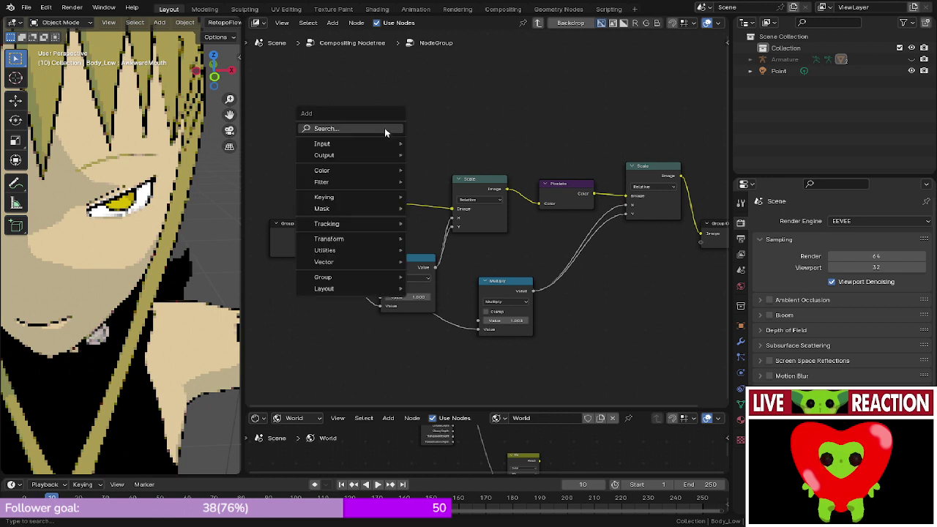
type("coll")
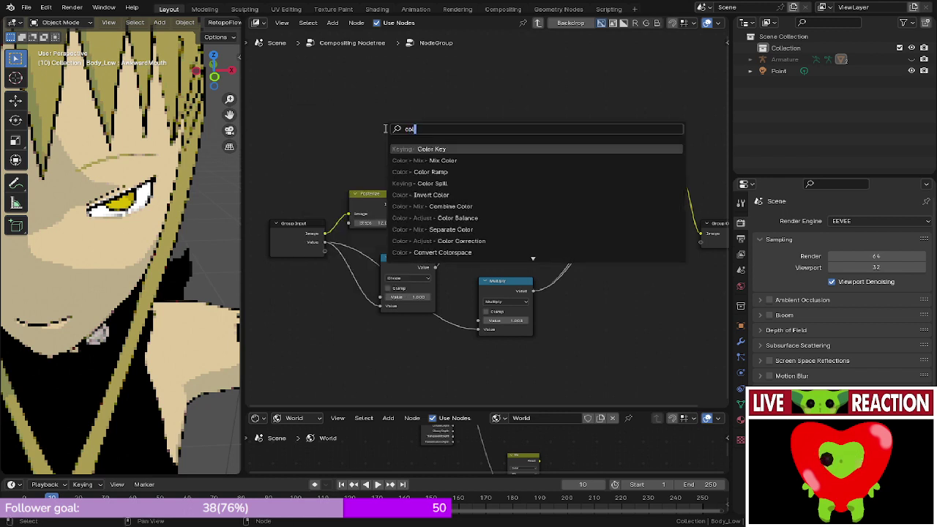
key("Down")
key("Down")
key("Down")
key("Down")
key("Down")
key("Down")
key("Down")
key("Down")
key("Down")
key("Down")
key("Down")
key("Down")
key("Down")
key("Down")
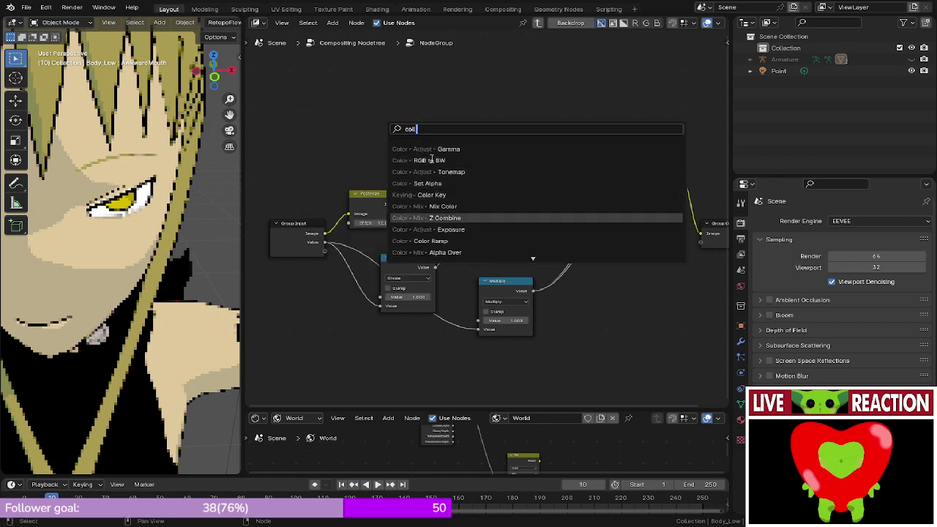
key("Down")
key("Down")
key("Down")
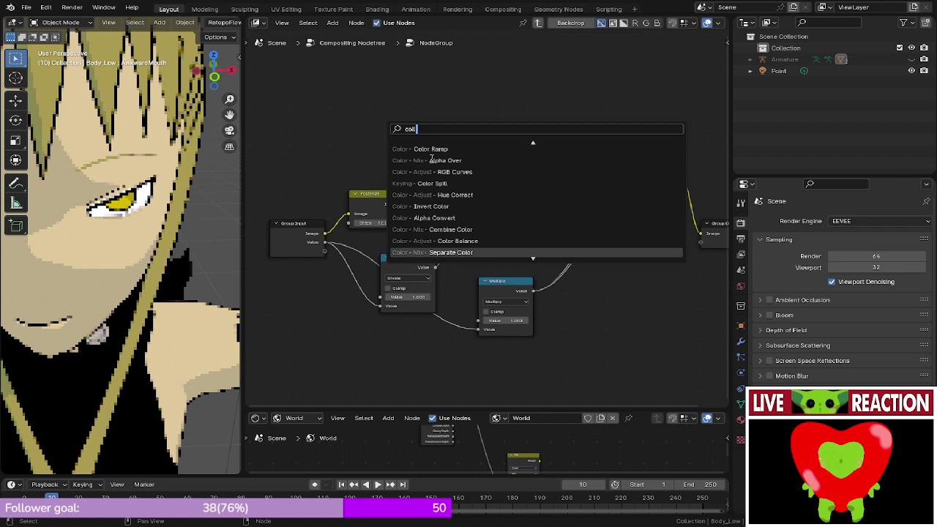
key("Down")
key("Down")
key("Down")
key("Down")
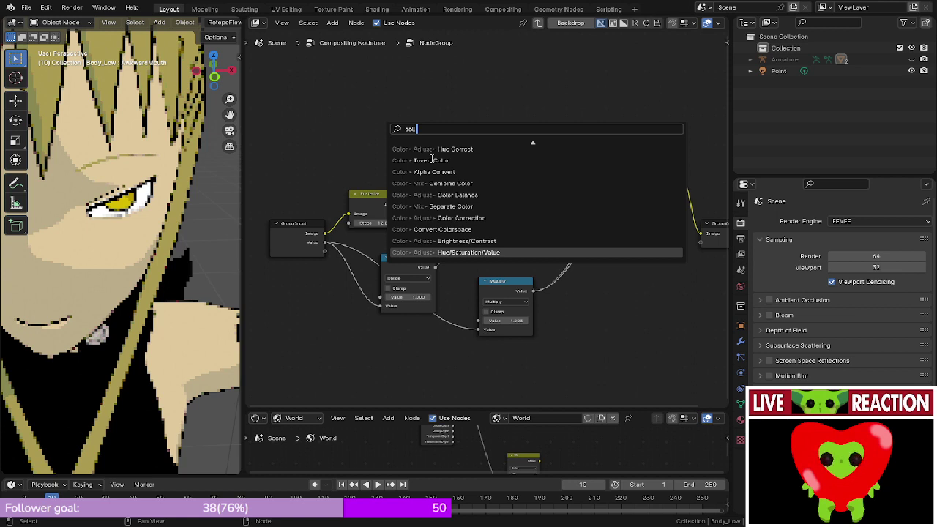
key("Up")
key("Up")
key("Up")
key("Up")
key("Up")
key("Up")
key("Up")
key("Up")
key("Up")
key("Up")
key("Up")
key("Up")
key("Up")
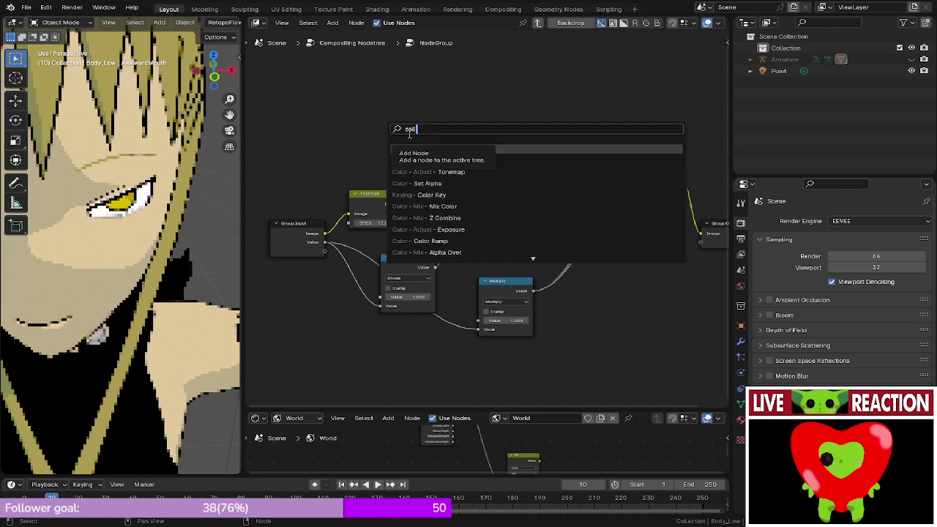
- Search the addable compositor nodes for "sce" and browse the list without adding a node
key("BackSpace")
key("BackSpace")
key("BackSpace")
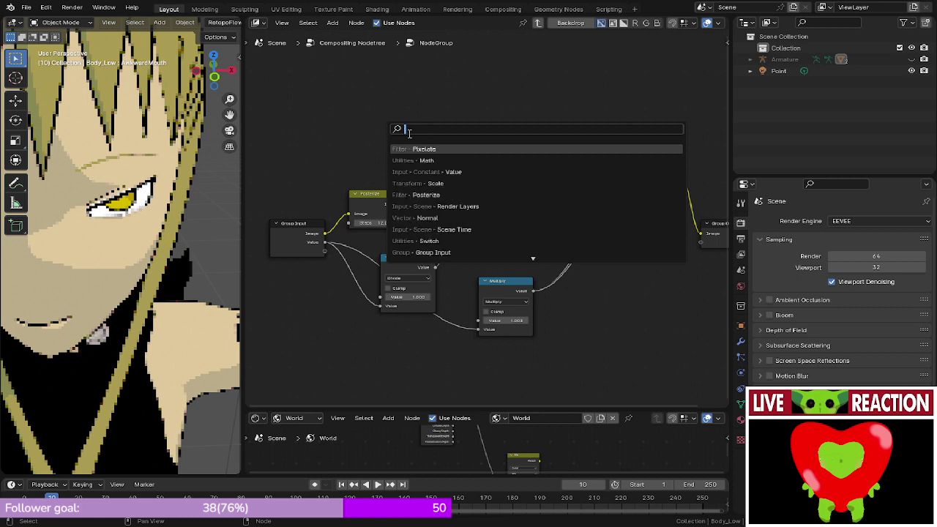
type("sce")
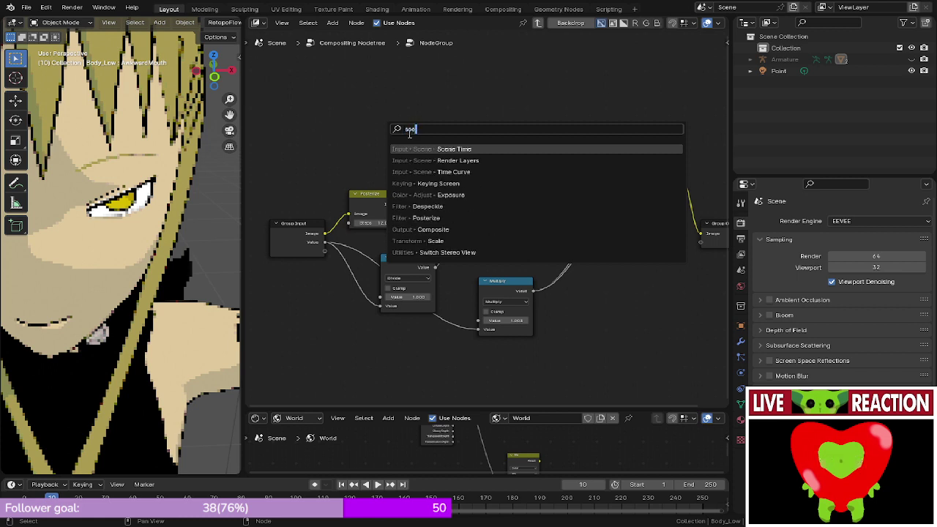
scroll(515, 195, "down", 5)
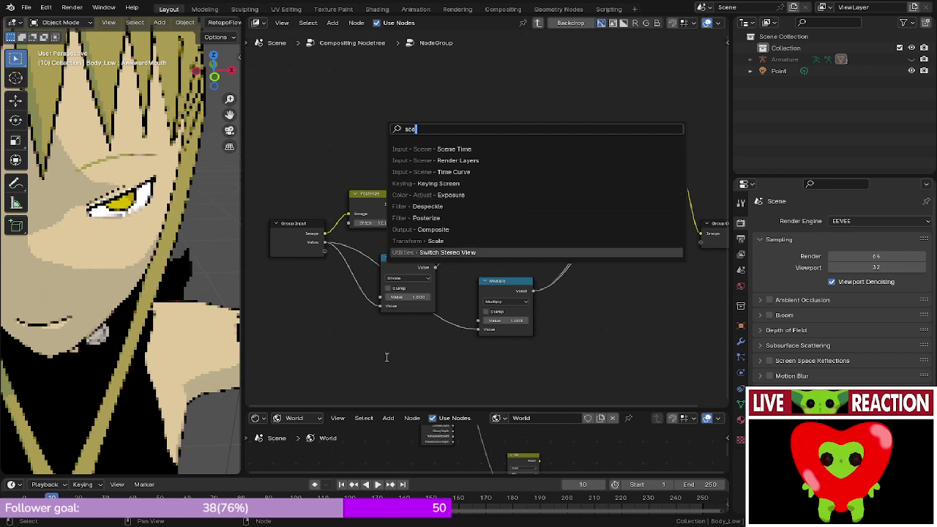
key("Escape")
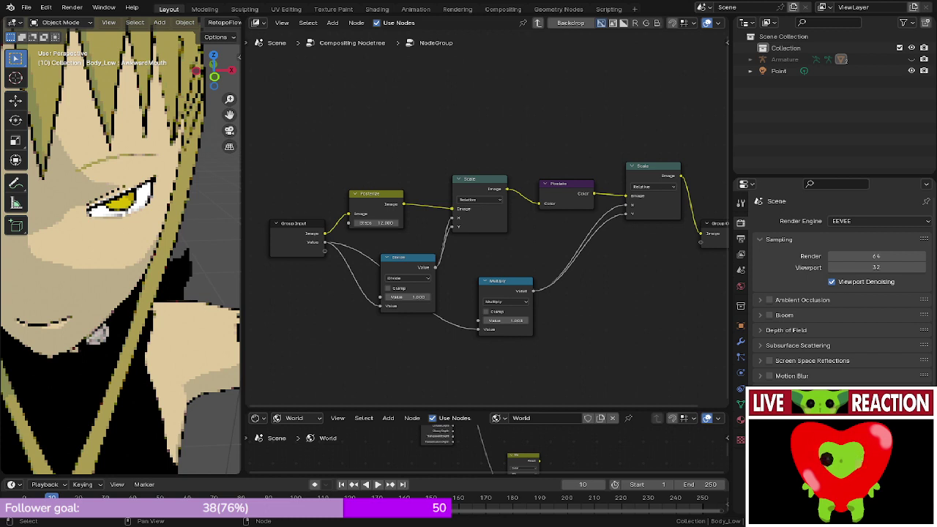
- Switch to the YouTube window and play the tutorial "Make Pixel Art EASY w/ Blender 3D"
key("alt+Tab")
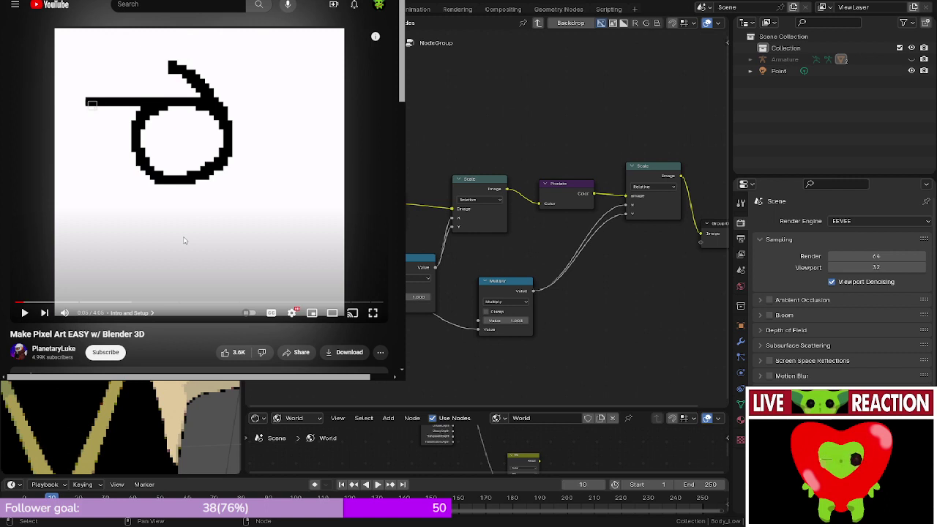
left_click(236, 156)
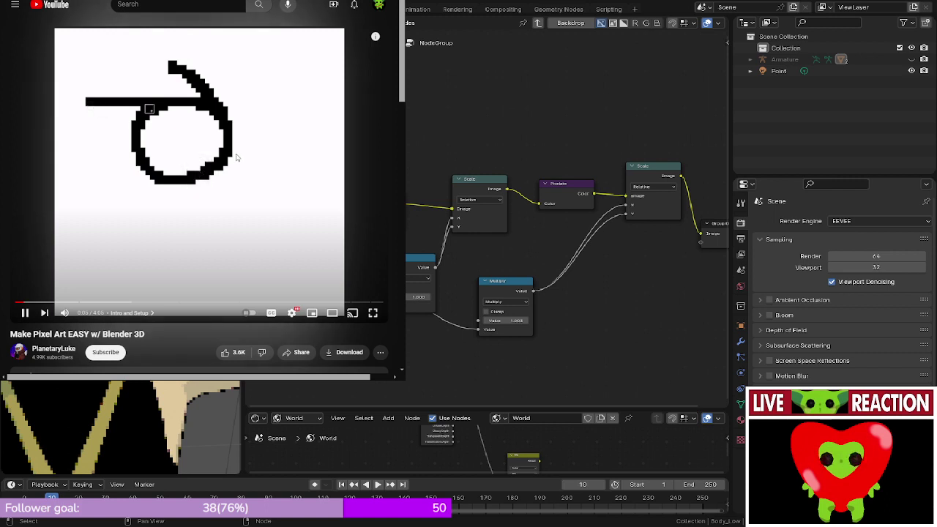
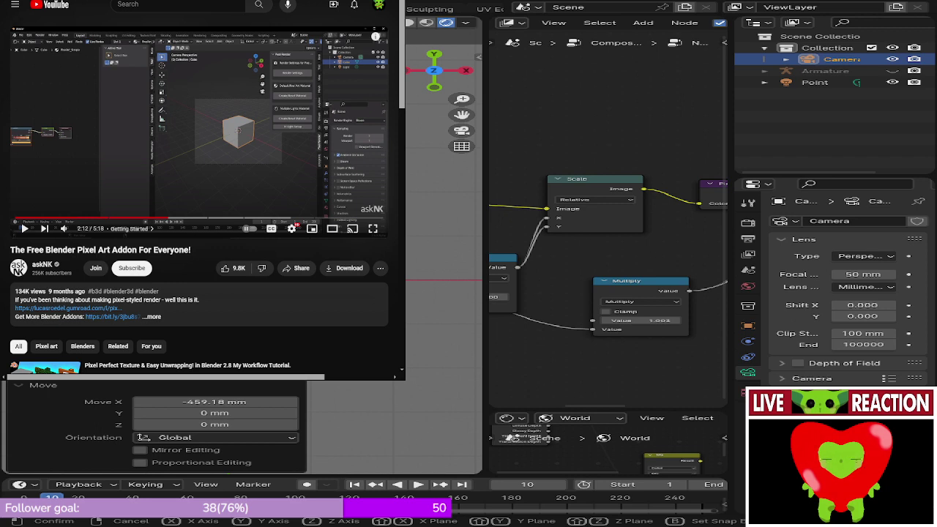
- Move the camera about 404 mm along the X axis
key("Return")
key("g")
key("x")
key("Return")
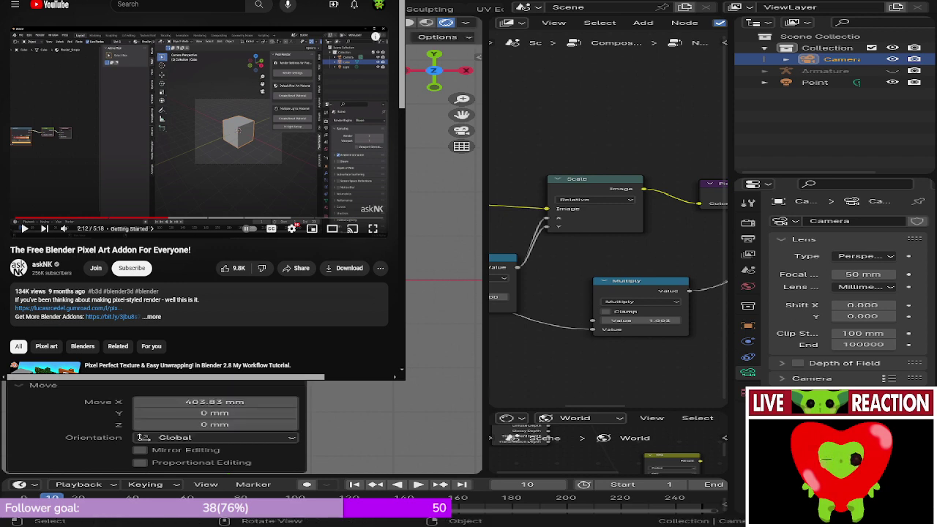
- Raise the camera about 476 mm along Z and shift it about 67 mm along X
middle_click_drag(443, 279, 443, 262)
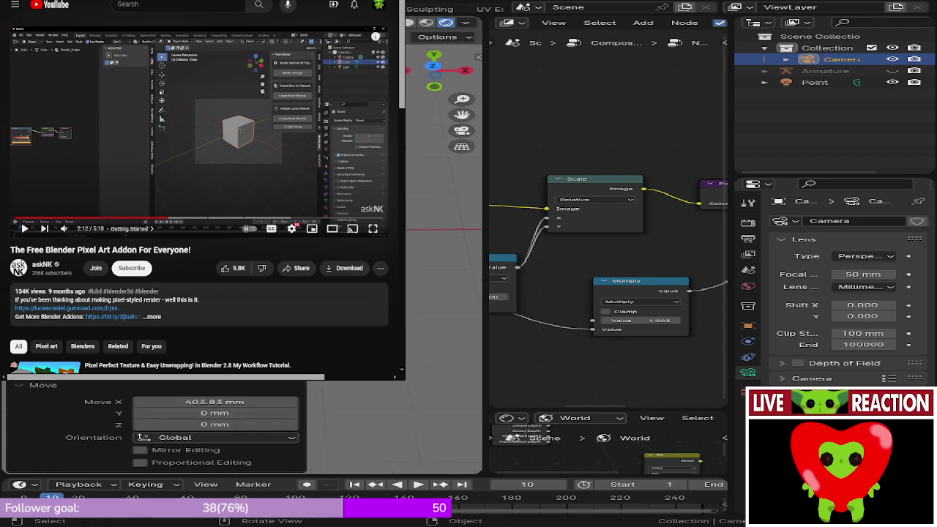
left_click(461, 130)
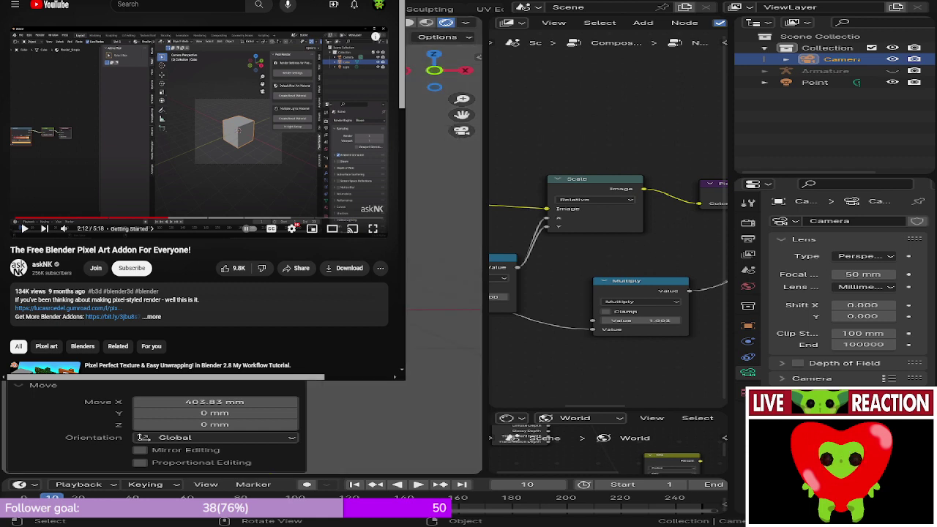
key("g")
key("z")
key("Return")
key("g")
key("x")
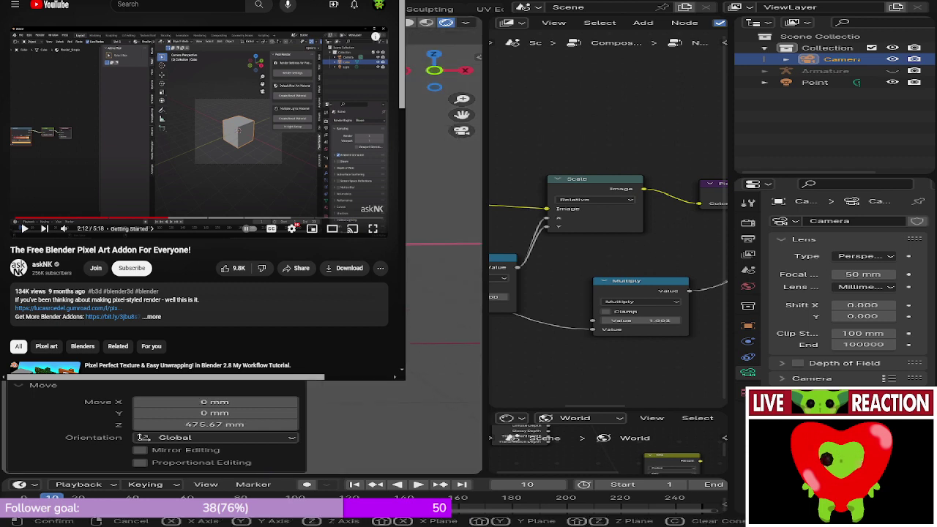
key("Return")
- Move the camera about 1663 mm along Y and raise it about 153 mm along Z
key("g")
key("y")
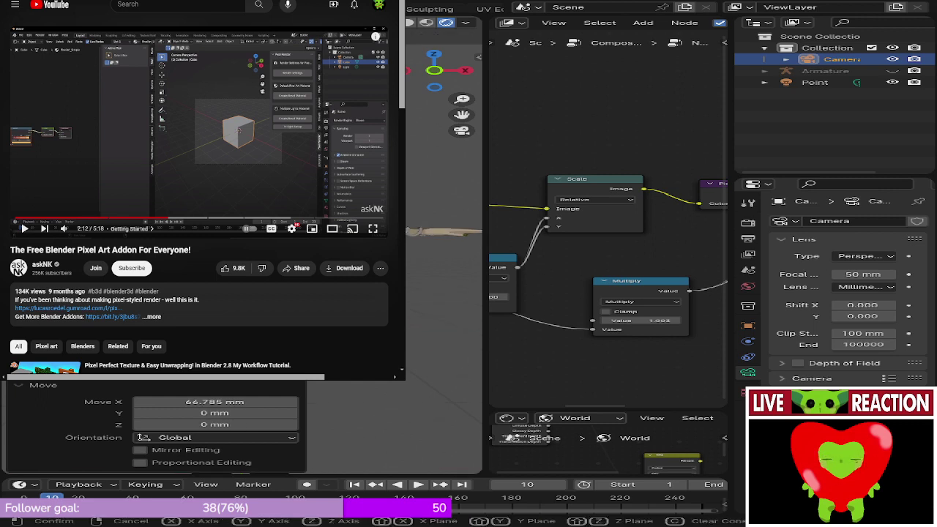
key("y")
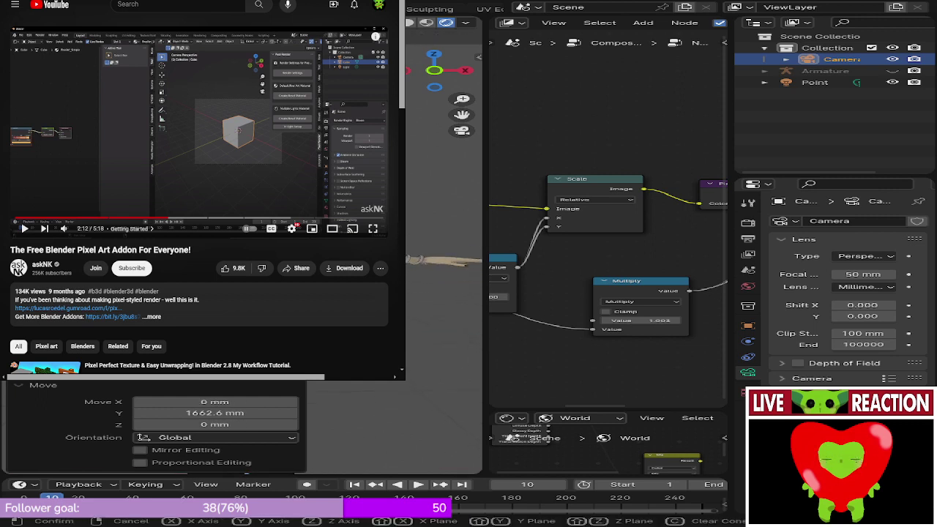
key("z")
key("Return")
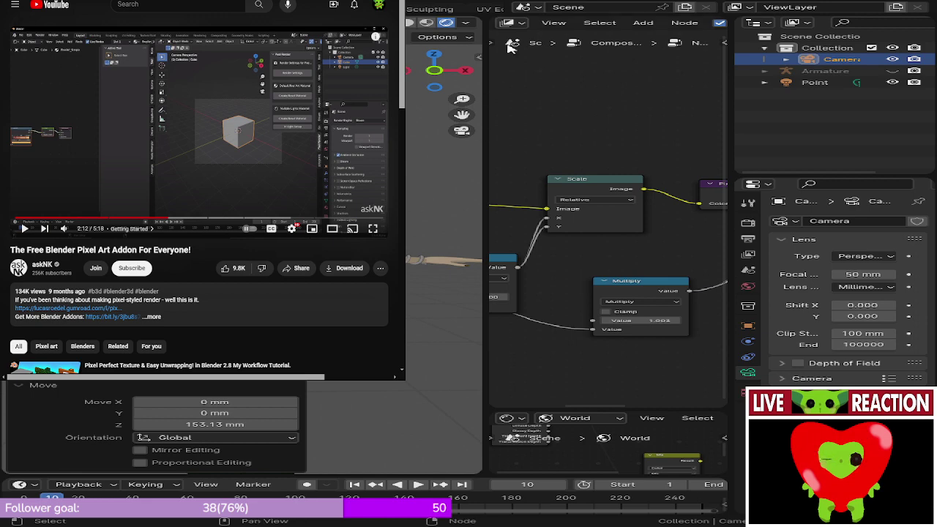
- Enlarge the shader editor and select the character's body mesh to show its HairColor material nodes around the Material Output
left_click_drag(556, 409, 558, 170)
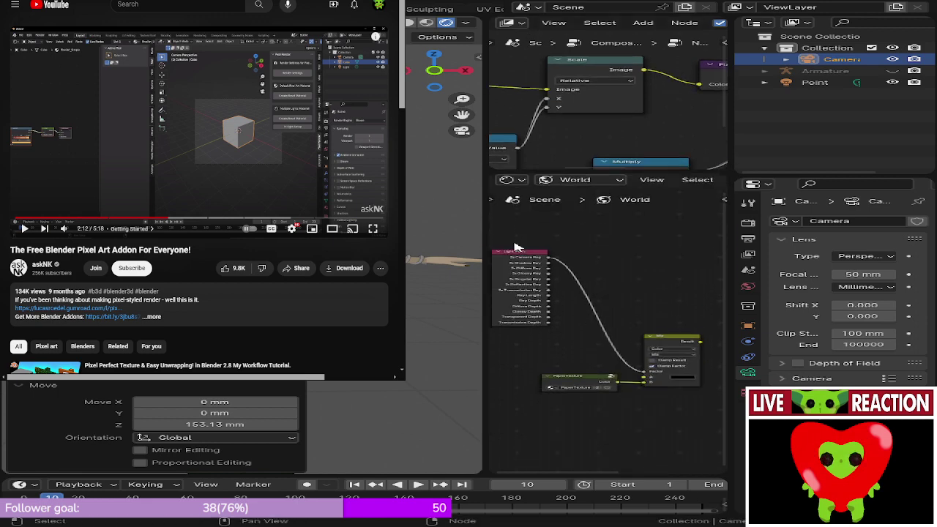
left_click_drag(486, 242, 173, 242)
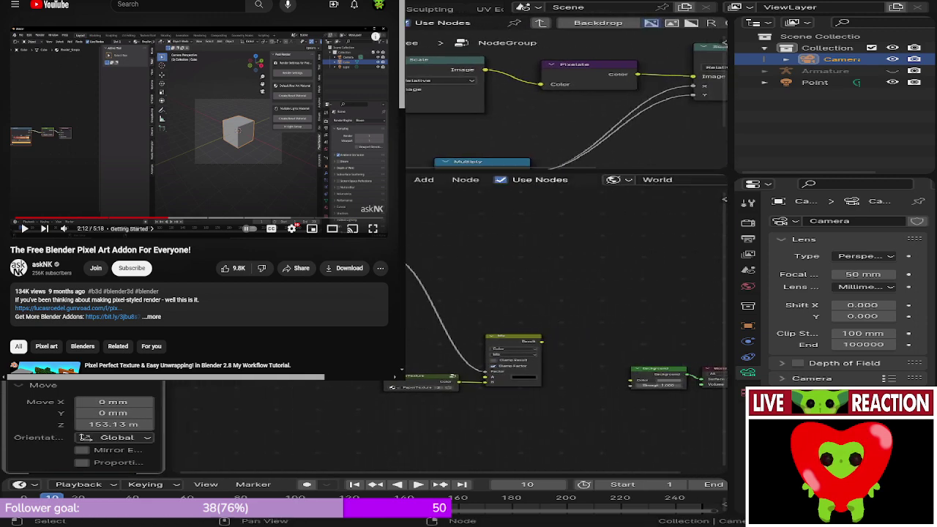
left_click(83, 345)
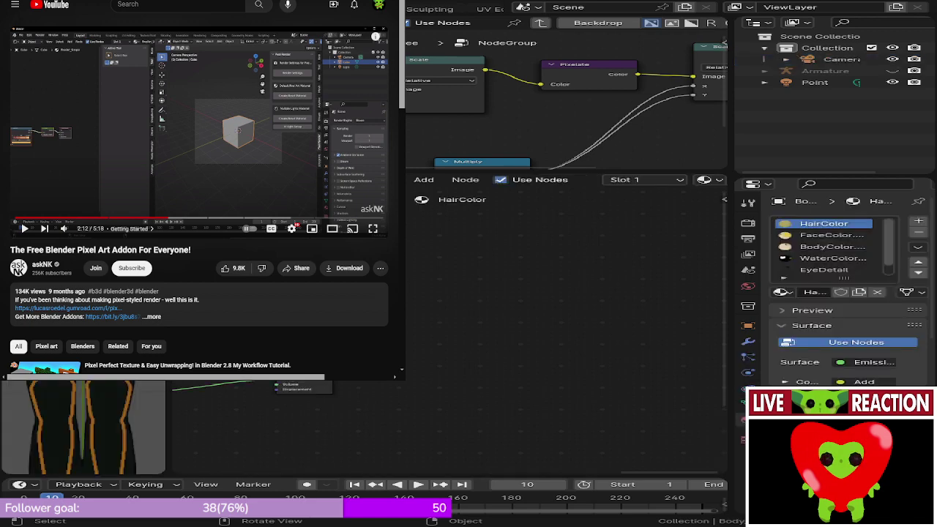
left_click(83, 425)
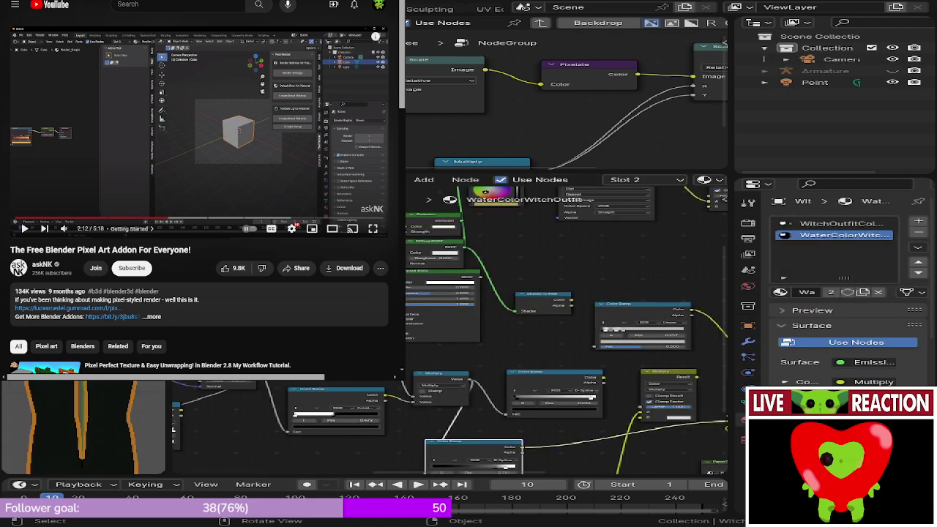
left_click(84, 344)
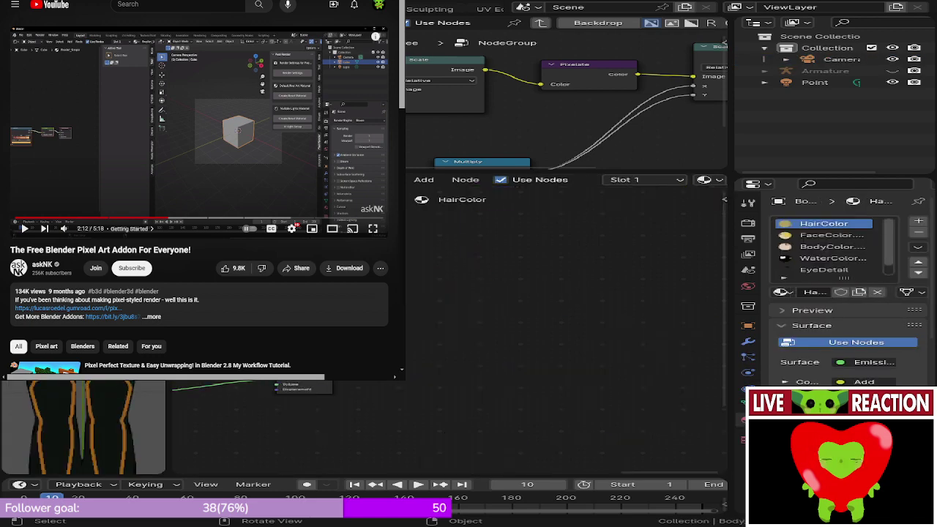
middle_click_drag(359, 249, 667, 435)
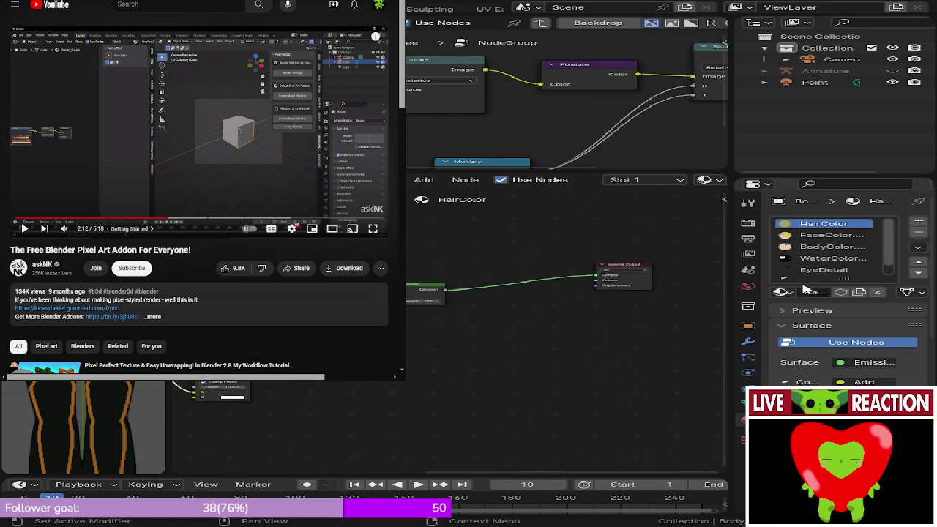
- Assign the PixelArt_Simple material to the body's first material slot in place of HairColor
left_click(706, 180)
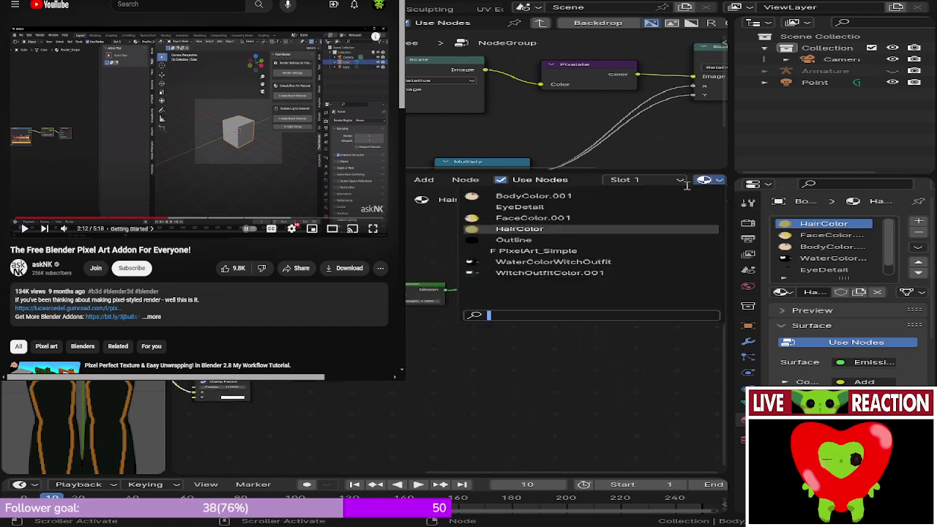
left_click(544, 250)
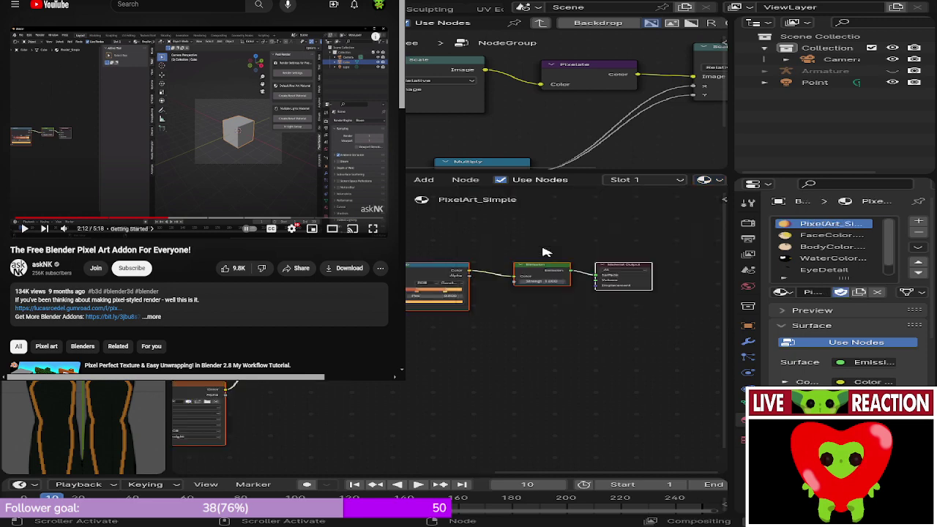
- Examine the PixelArt_Simple node tree, from the Color Ramp and Soft Light mix to the texture coordinates and Bayer Matrix texture
scroll(453, 263, "up", 5)
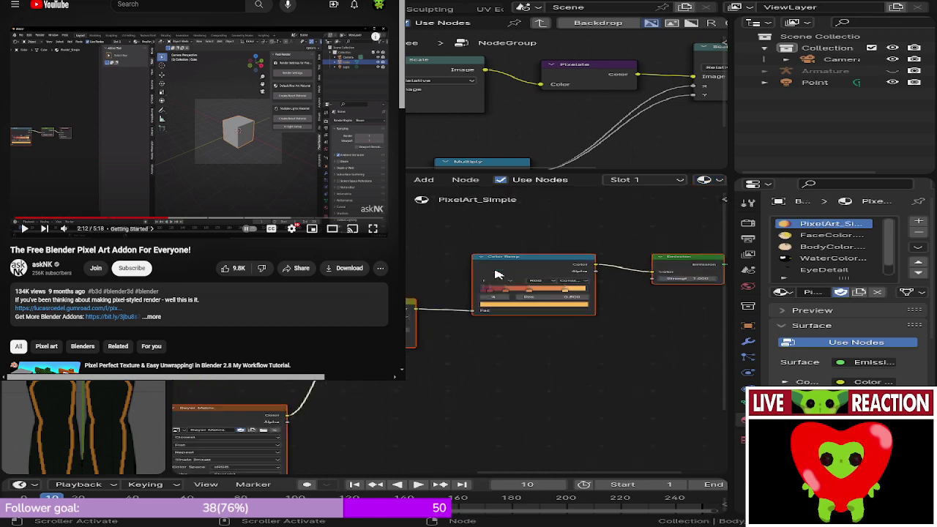
middle_click_drag(454, 263, 579, 260)
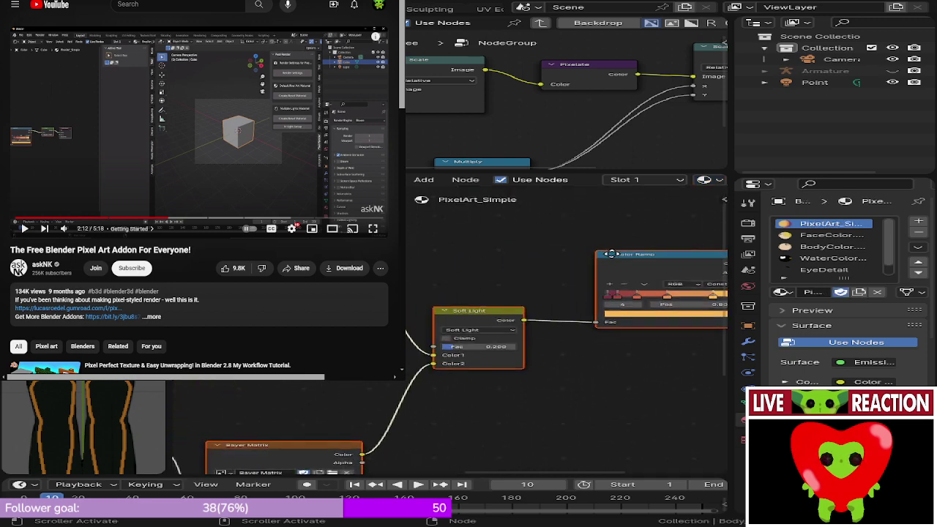
middle_click_drag(423, 266, 541, 287)
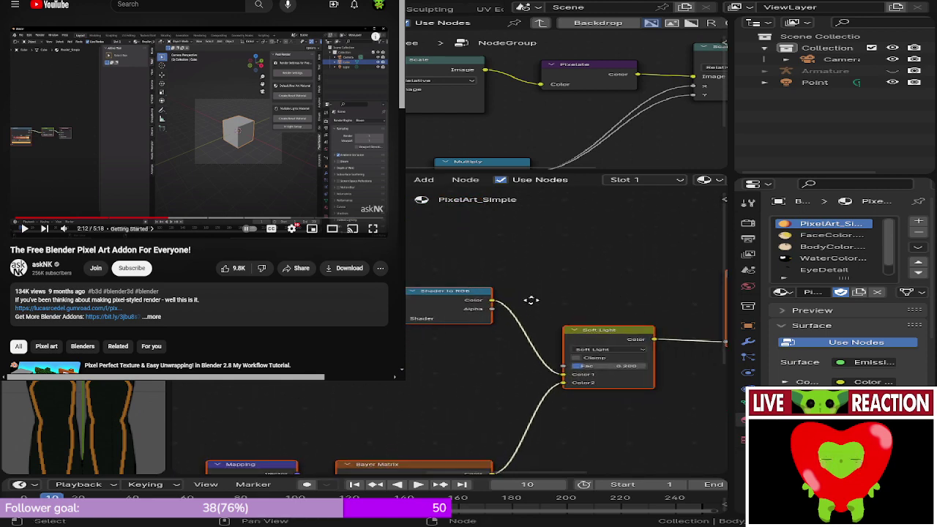
middle_click_drag(531, 299, 277, 308)
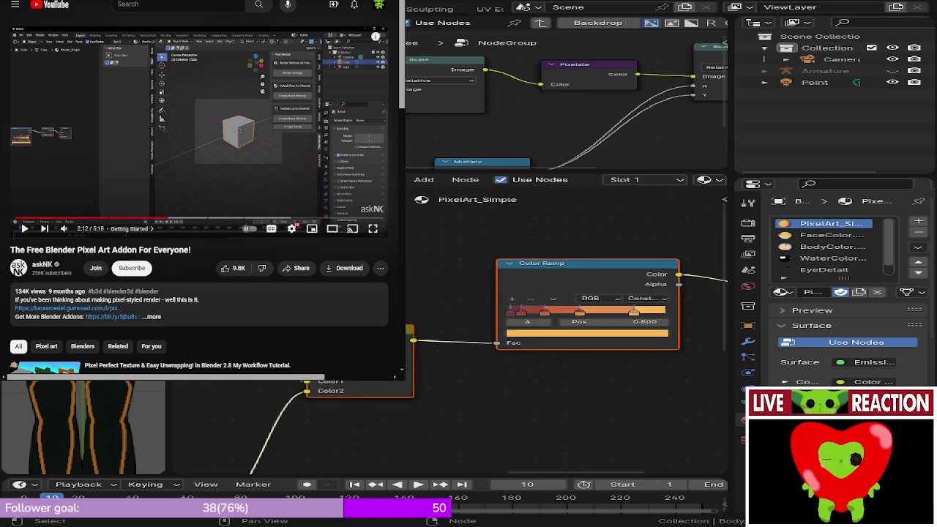
middle_click_drag(386, 272, 179, 291)
middle_click_drag(728, 290, 446, 355)
scroll(709, 371, "down", 10)
scroll(446, 355, "up", 11)
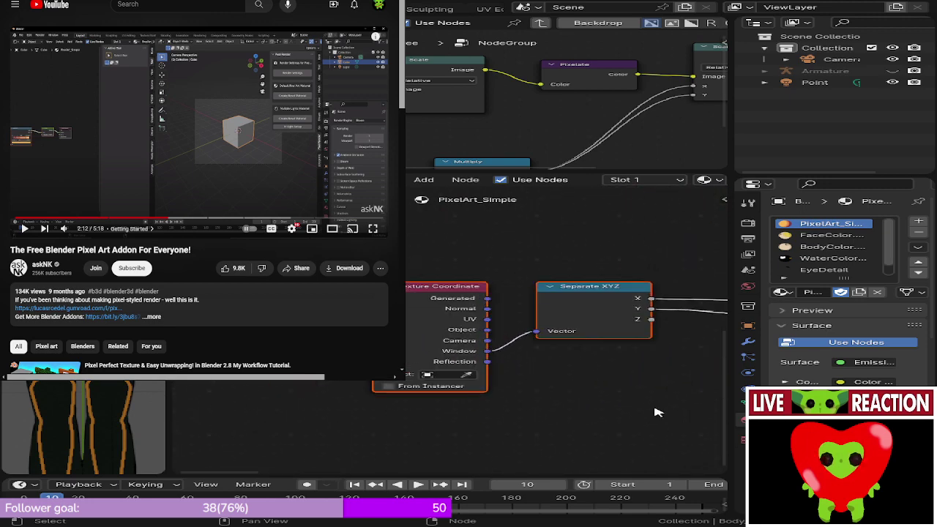
middle_click_drag(657, 413, 172, 419)
middle_click_drag(728, 419, 647, 408)
scroll(647, 408, "up", 3)
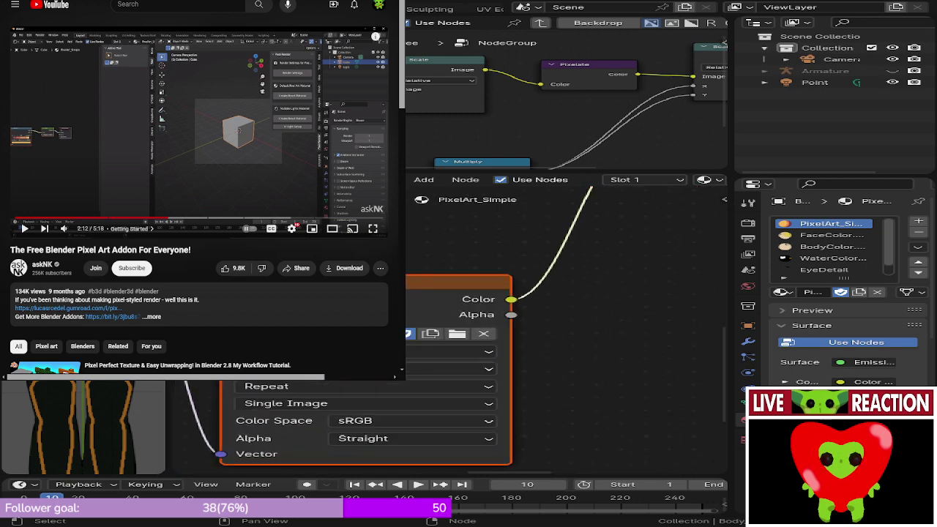
- Switch the compositor area to an image editor and display the Bayer Matrix image
left_click(248, 334)
left_click(264, 22)
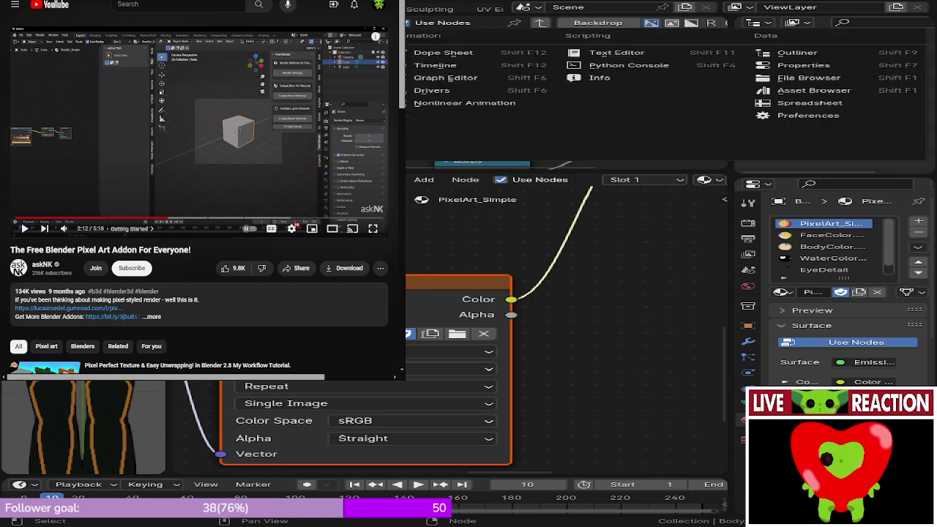
left_click(241, 65)
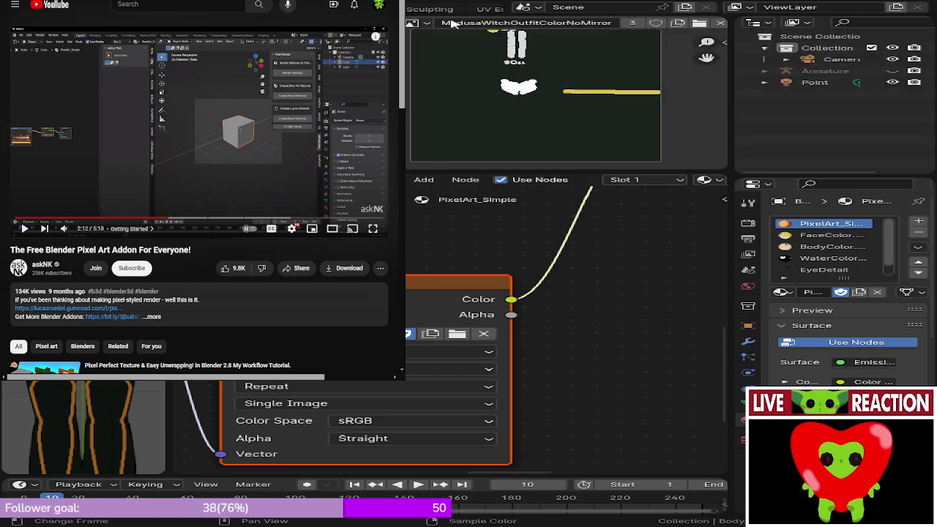
left_click(415, 23)
left_click(462, 39)
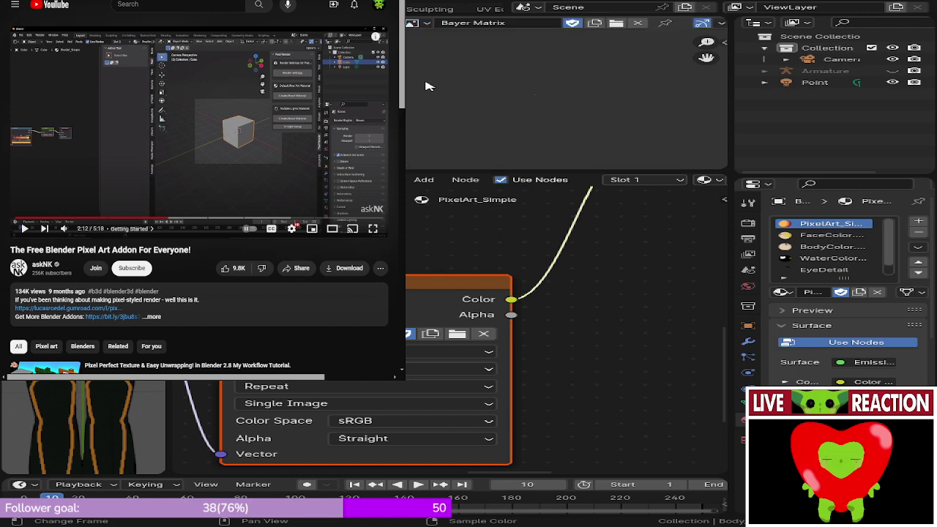
- Enlarge the image editor over the shader editor and examine the pixels of the Bayer Matrix image up close
middle_click_drag(357, 237, 473, 419)
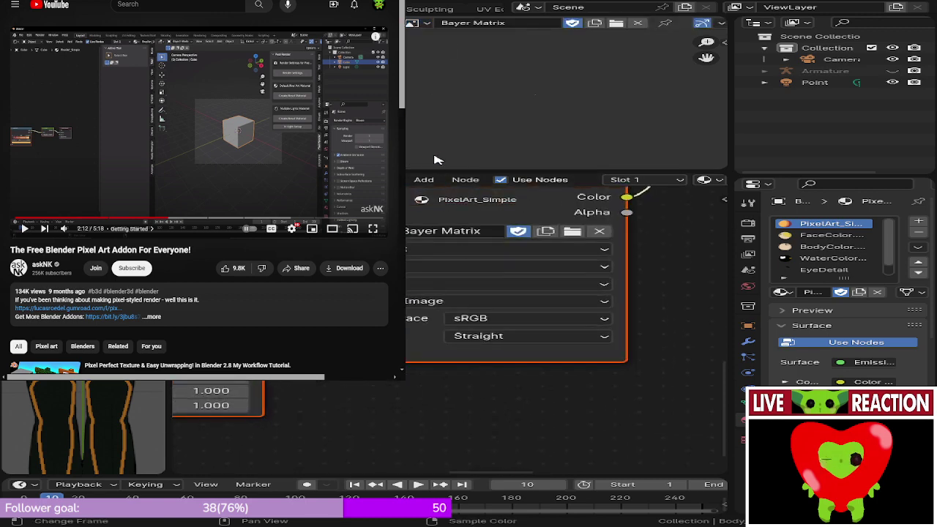
left_click_drag(432, 174, 468, 461)
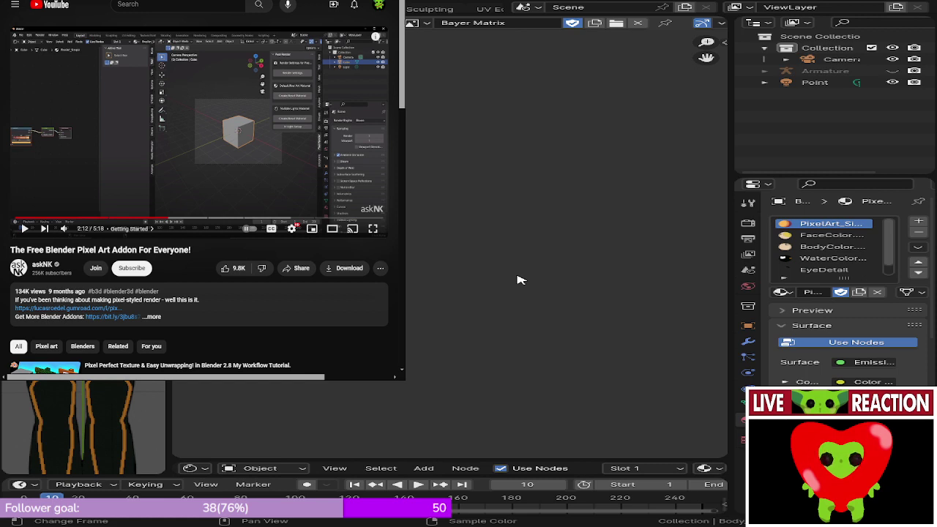
scroll(466, 217, "up", 15)
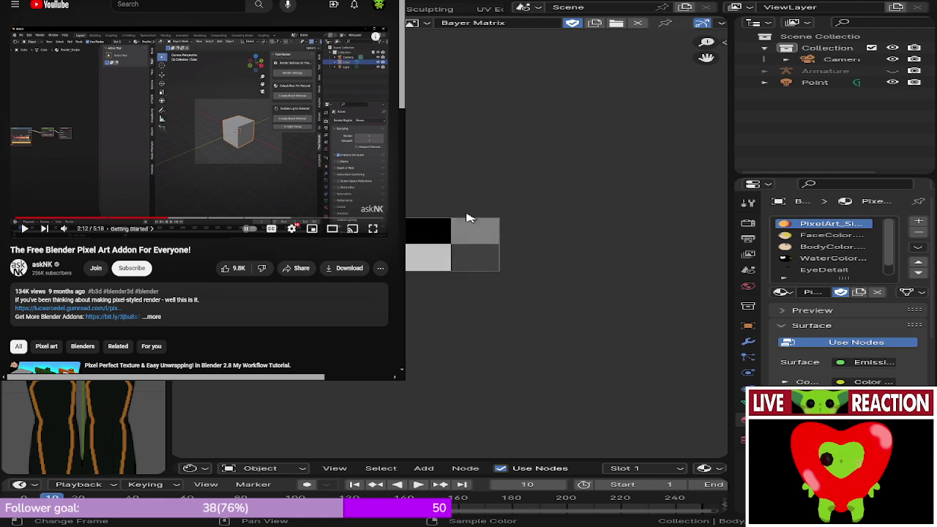
scroll(471, 217, "up", 3)
scroll(471, 218, "down", 3)
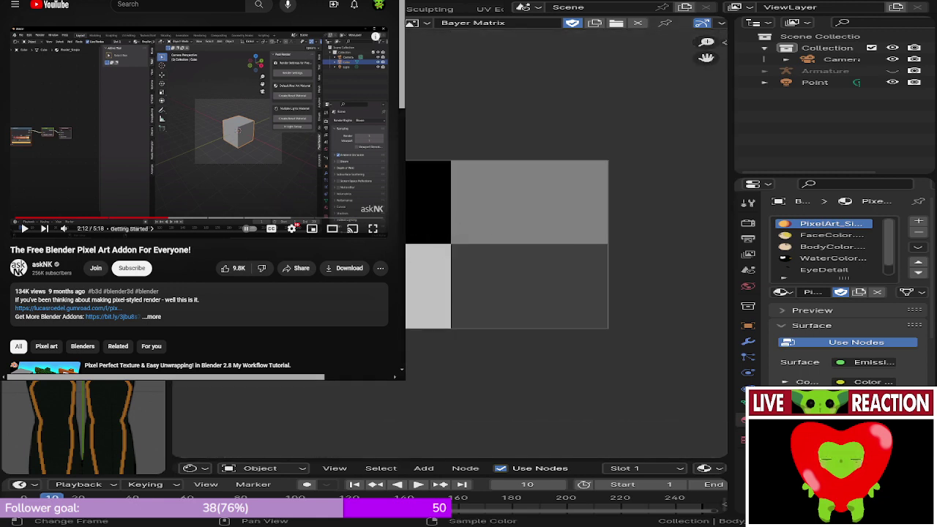
- Watch the pixel art addon tutorial full screen up to the cube's close-up render at 2:35, pause it and exit full screen
left_click(373, 229)
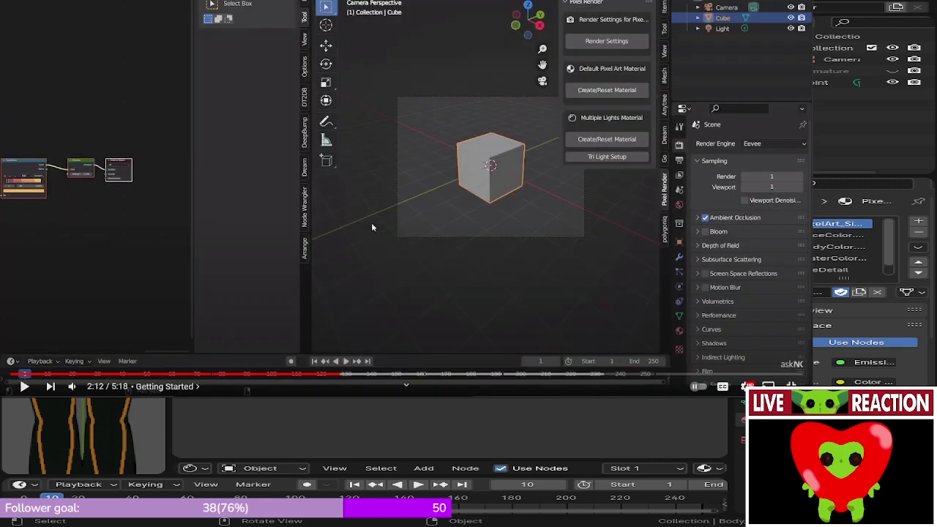
left_click(371, 227)
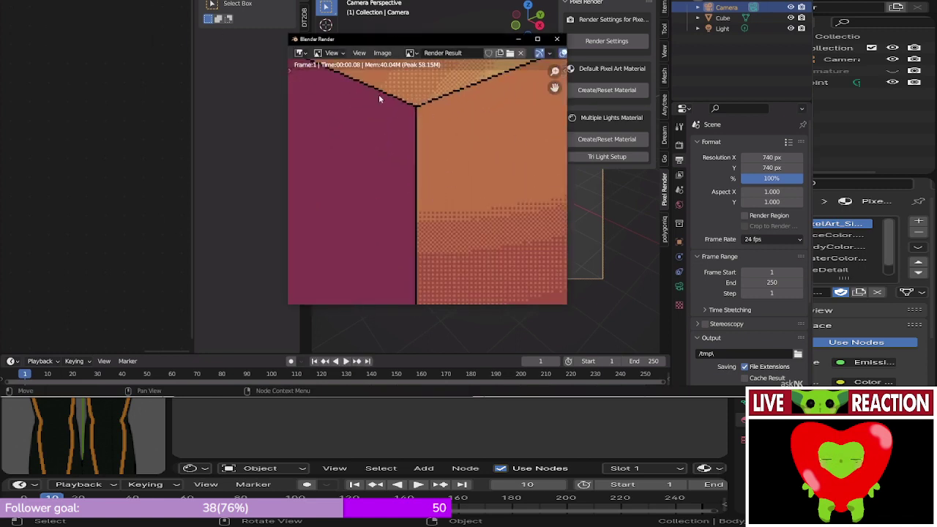
key("space")
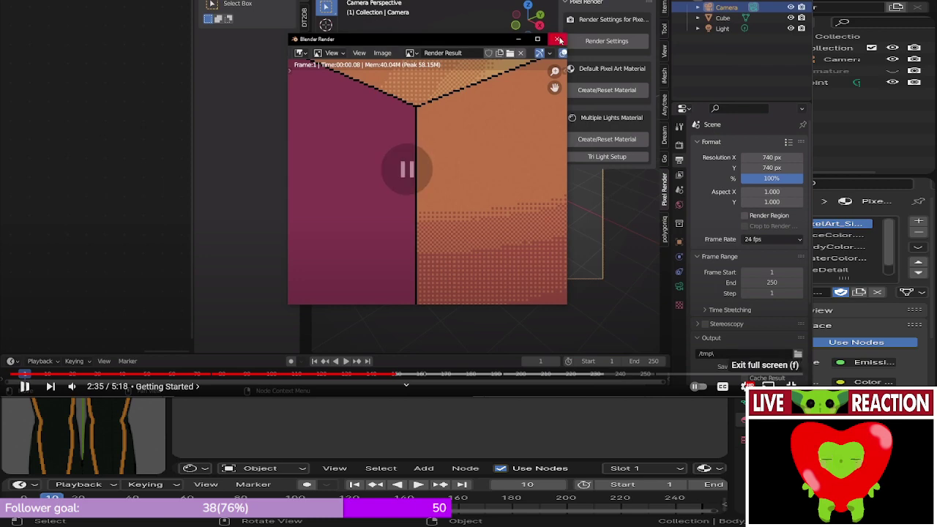
left_click(795, 386)
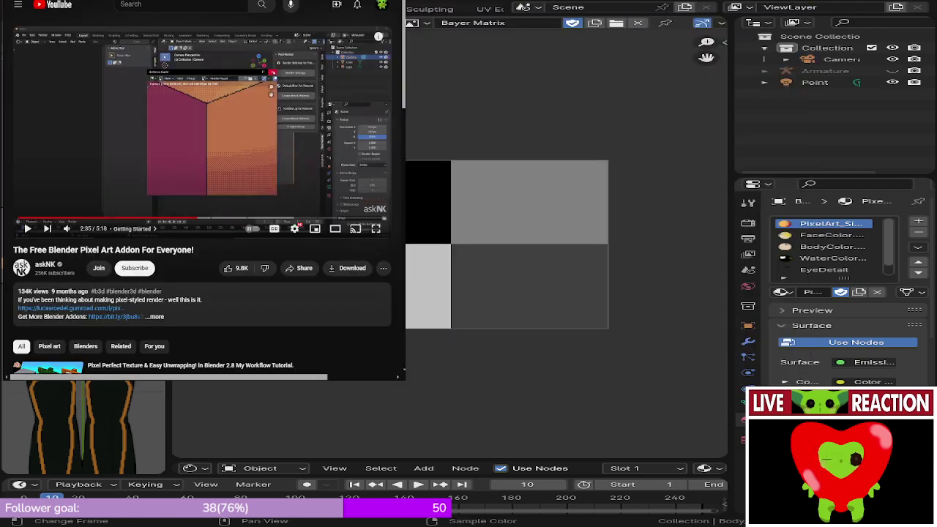
- Render the current frame and switch the image editor area back to the compositor
key("F12")
left_click(413, 23)
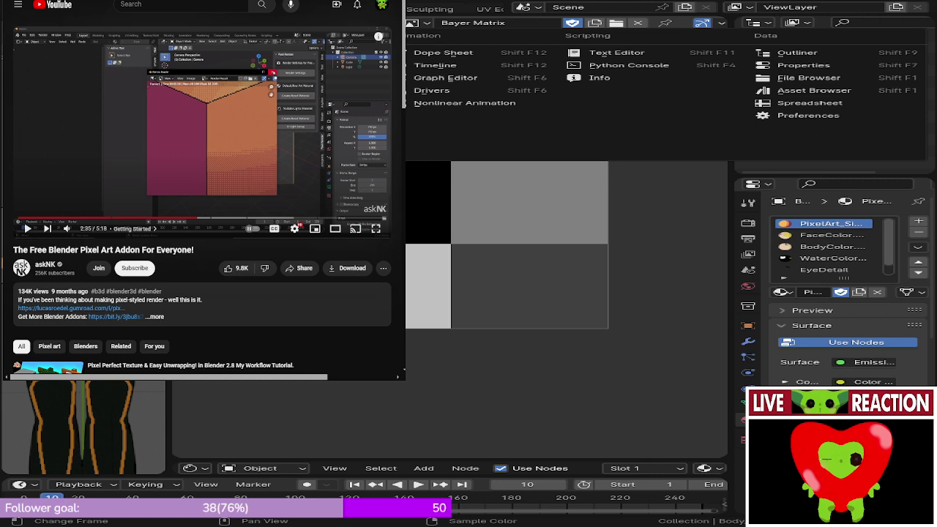
left_click(286, 90)
- Leave the pixelate node group and connect the render layers' Image output directly to the Composite node's Image input
scroll(406, 164, "down", 8)
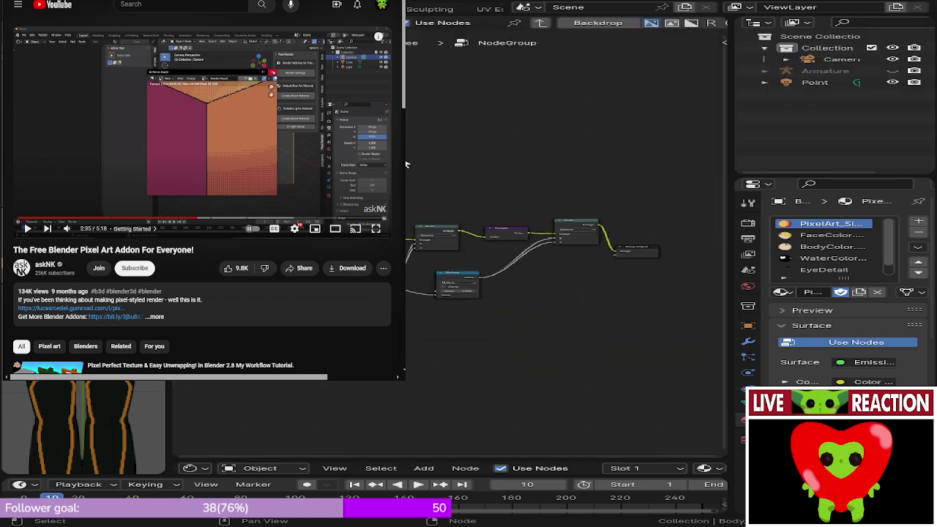
scroll(413, 174, "up", 4)
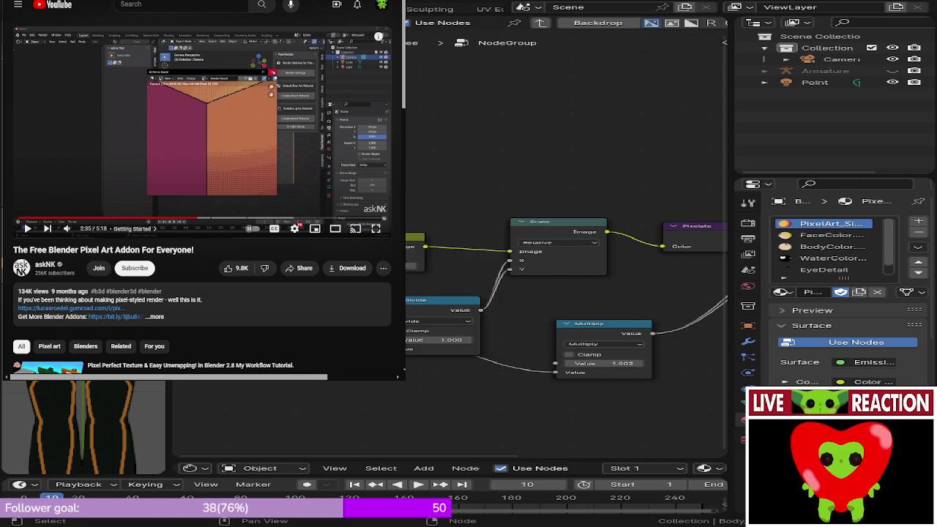
key("Tab")
middle_click_drag(295, 208, 631, 216)
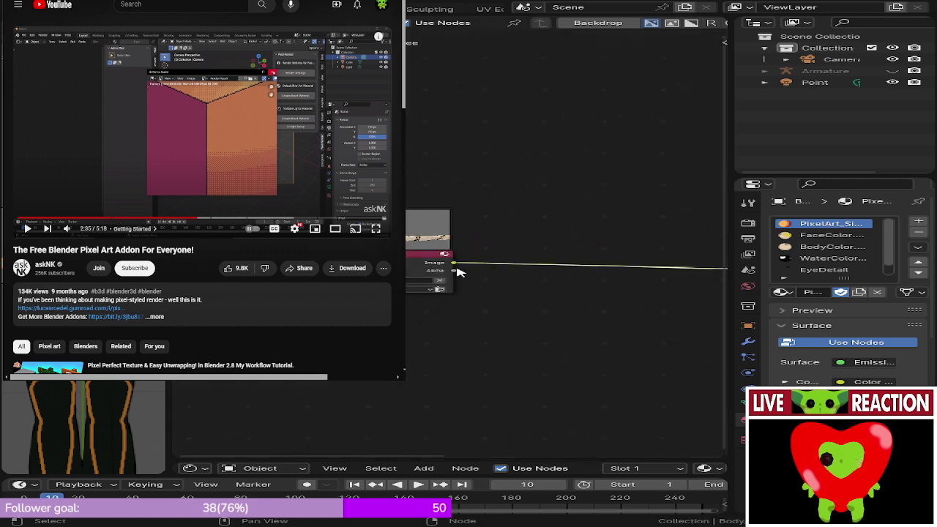
left_click_drag(454, 263, 613, 242)
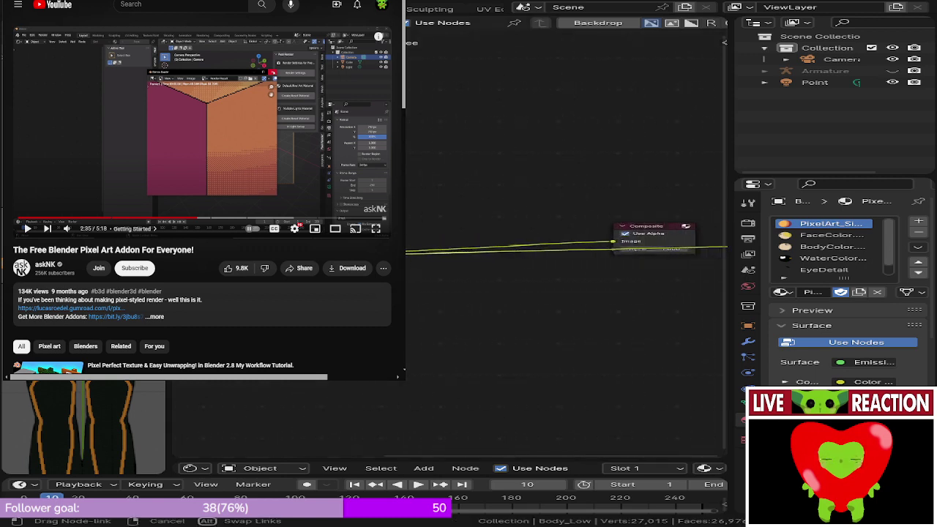
left_click_drag(726, 247, 484, 241)
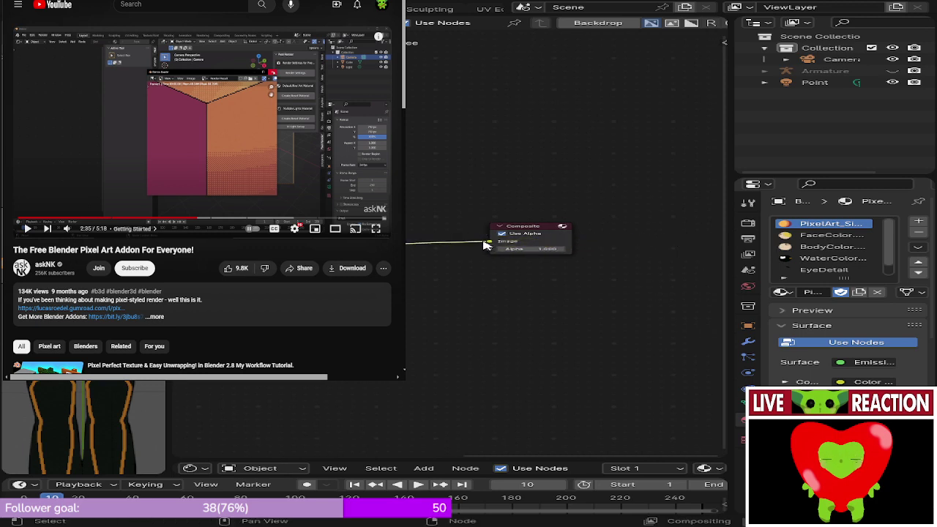
- Move the NodeGroup node below the direct link and disconnect its Image input from the render layers
middle_click_drag(366, 281, 515, 280)
middle_click_drag(293, 202, 691, 189)
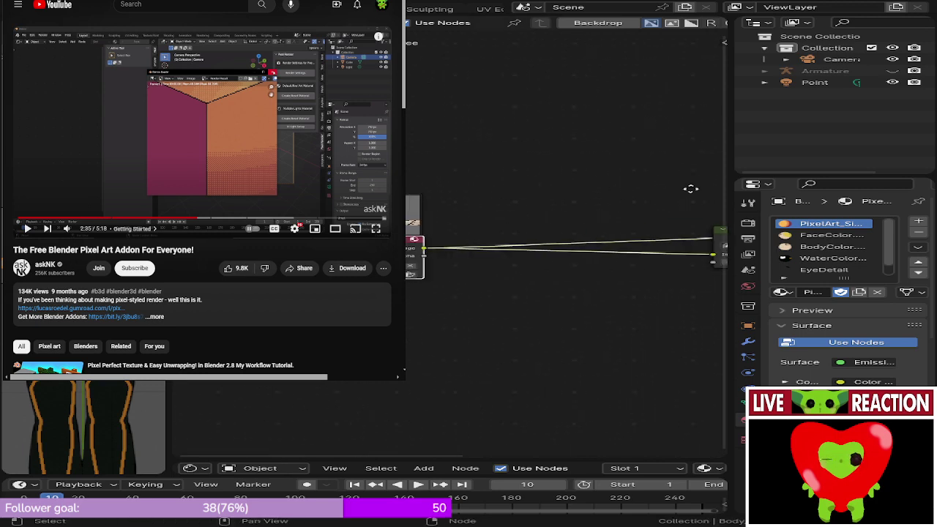
scroll(554, 192, "up", 6)
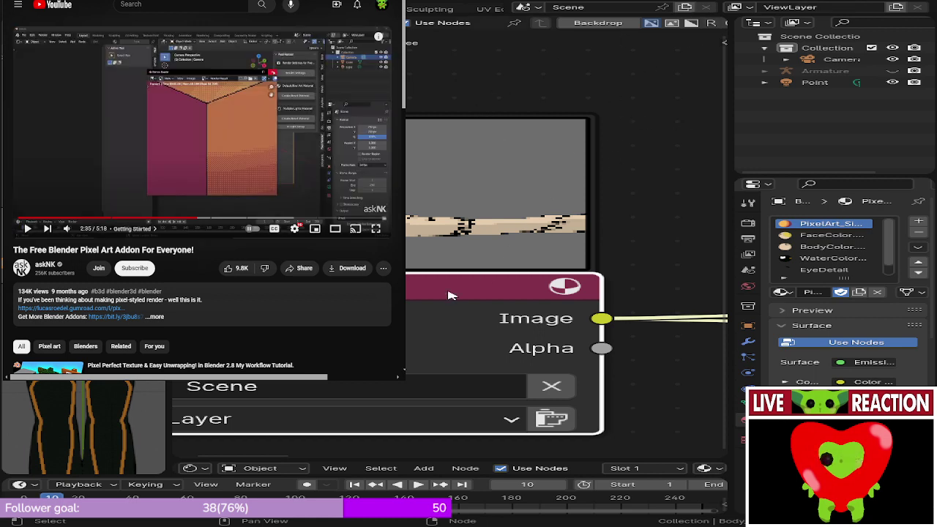
scroll(511, 275, "down", 2)
scroll(452, 217, "down", 3)
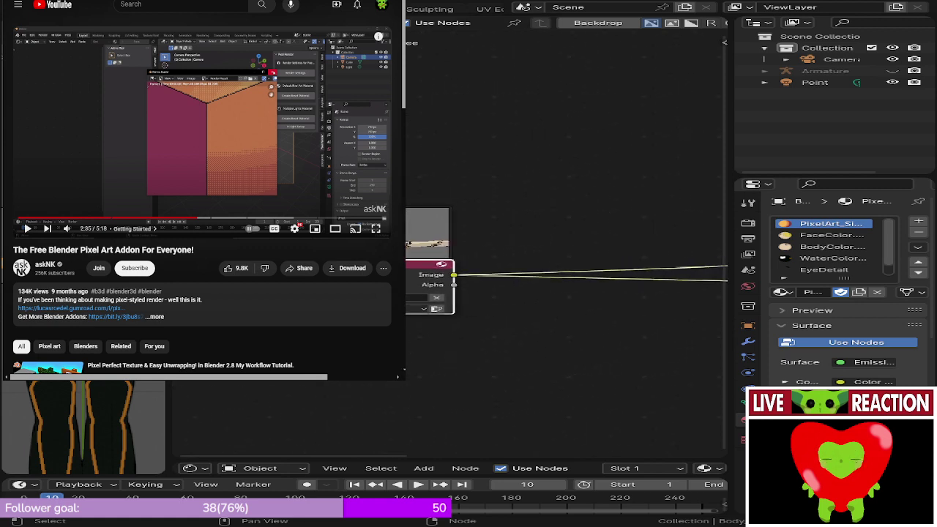
middle_click_drag(659, 242, 318, 247)
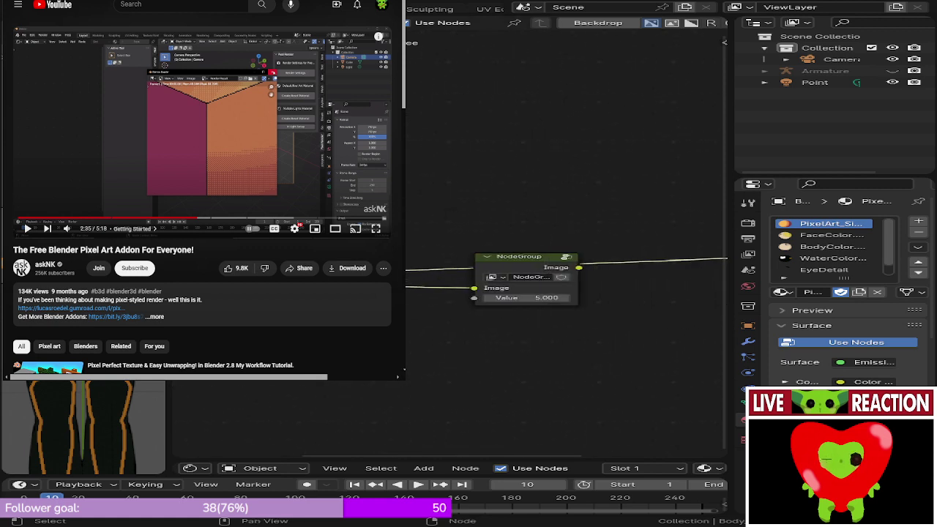
left_click_drag(519, 258, 532, 289)
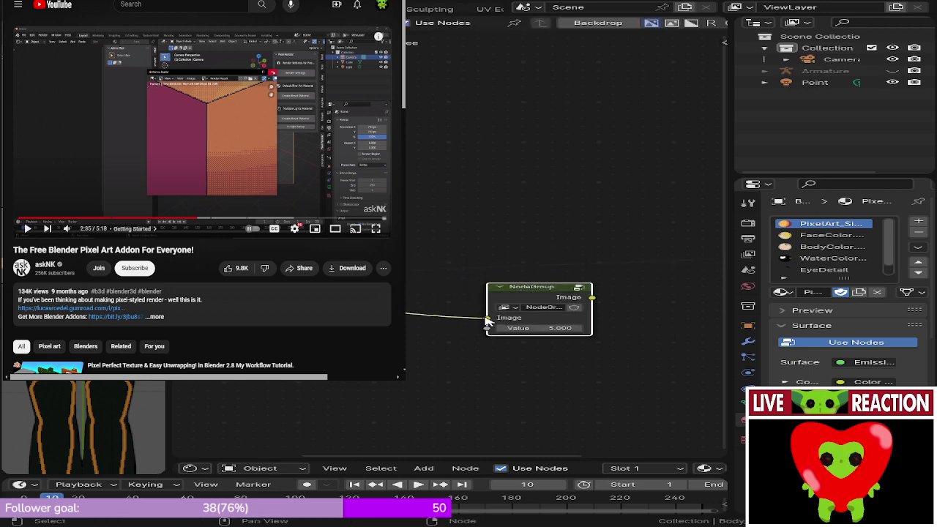
left_click_drag(486, 318, 410, 323)
middle_click_drag(345, 213, 636, 209)
scroll(634, 209, "up", 4)
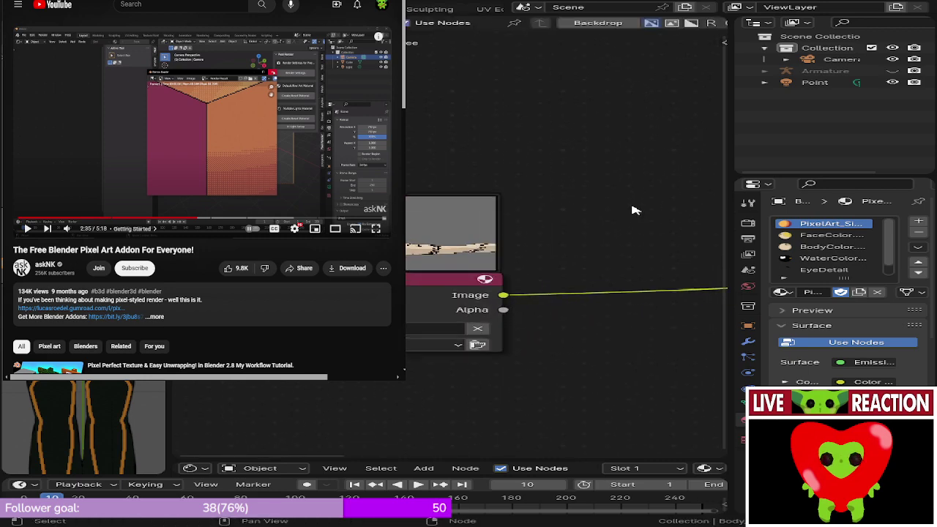
scroll(634, 209, "up", 1)
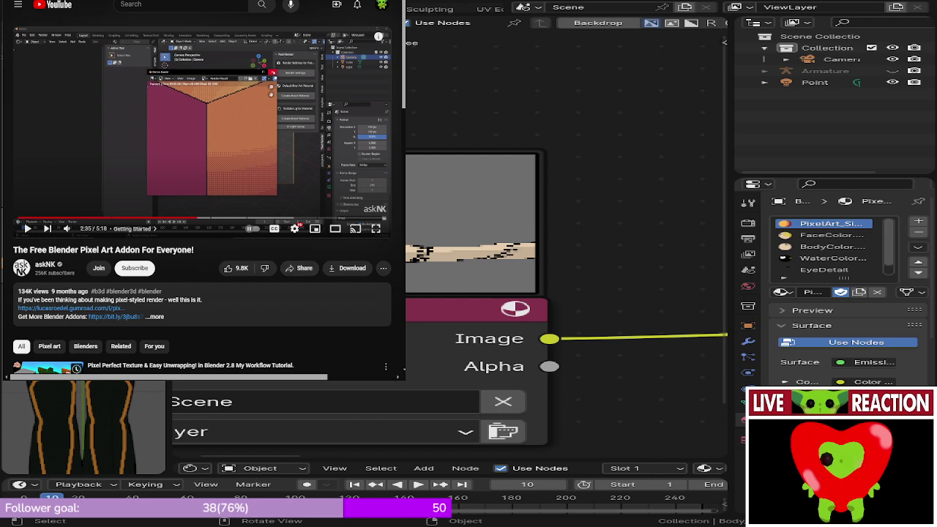
- Resume the pixel art addon tutorial in full screen and watch the section on changing the Color Ramp colours
left_click(260, 154)
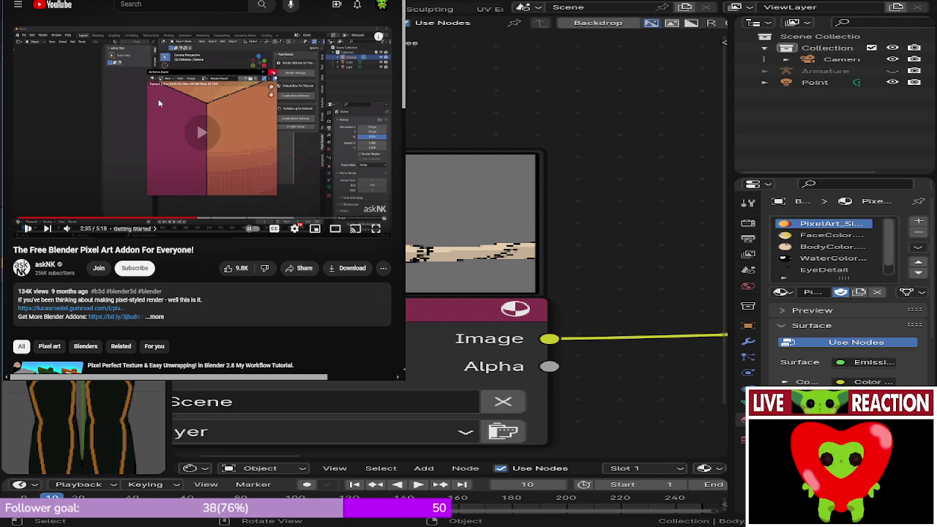
left_click(375, 229)
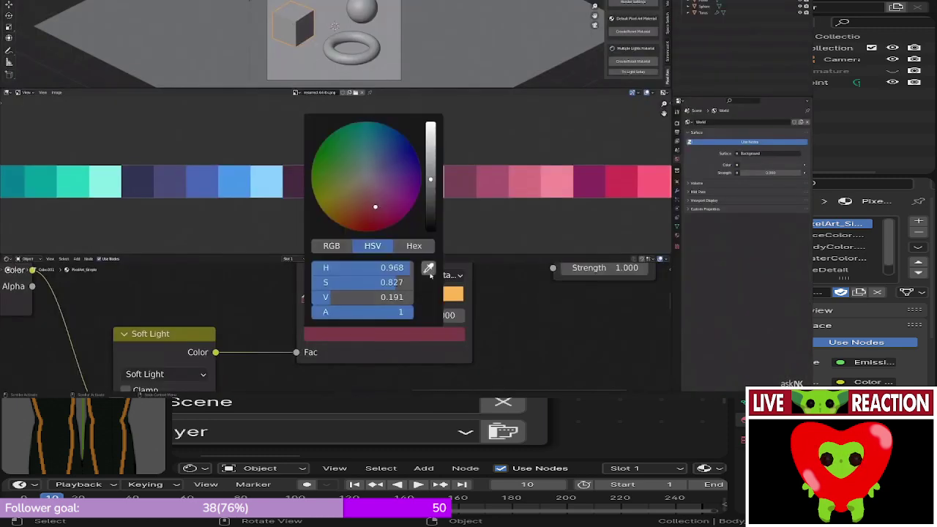
left_click(341, 298)
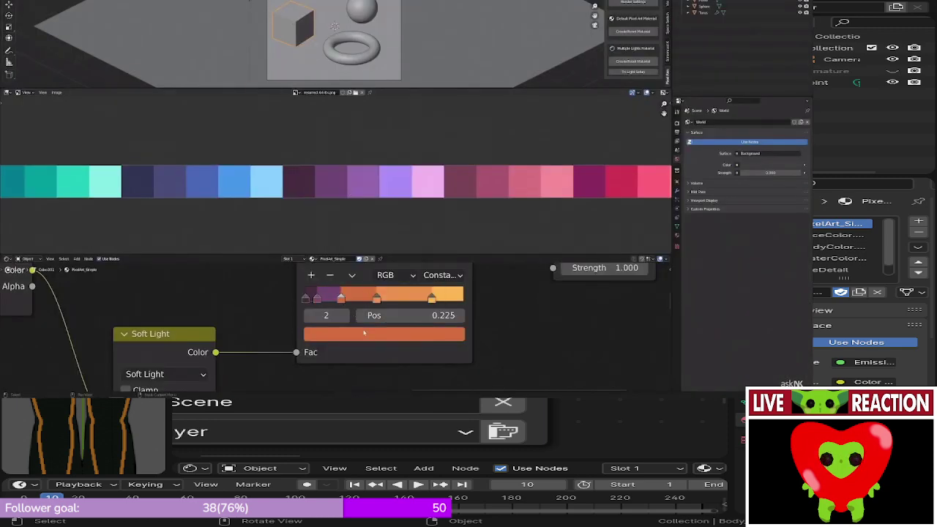
- Watch the addon tutorial's demonstration of recolouring the ramp stops from a palette image and adding more meshes to the scene
left_click(364, 333)
left_click(432, 271)
left_click(363, 183)
left_click(377, 299)
left_click(384, 333)
left_click(432, 270)
left_click(395, 185)
left_click(432, 299)
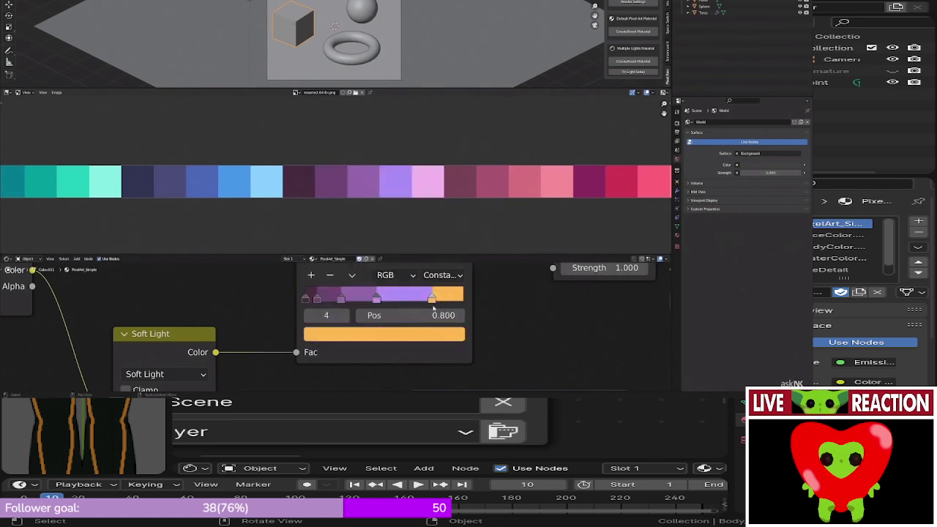
left_click(432, 333)
left_click(432, 267)
left_click(428, 183)
left_click(297, 92)
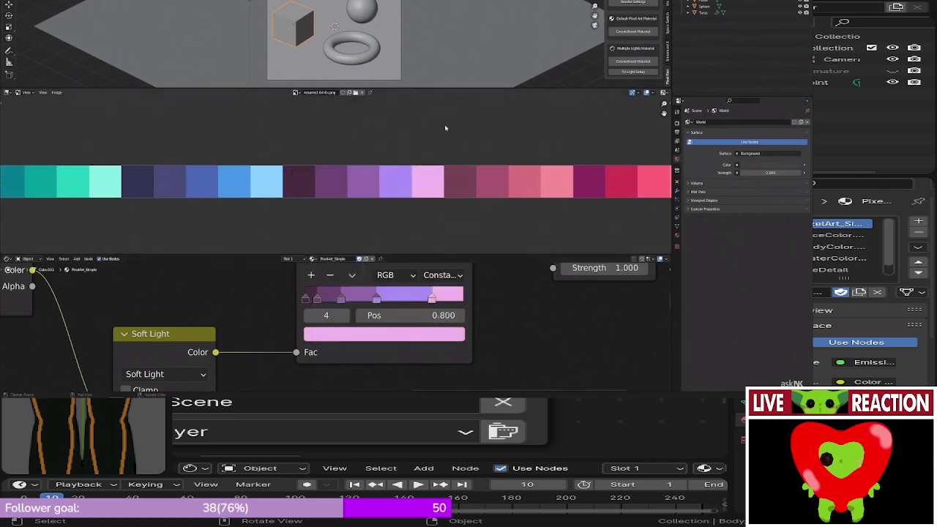
key("F12")
scroll(360, 277, "up", 6)
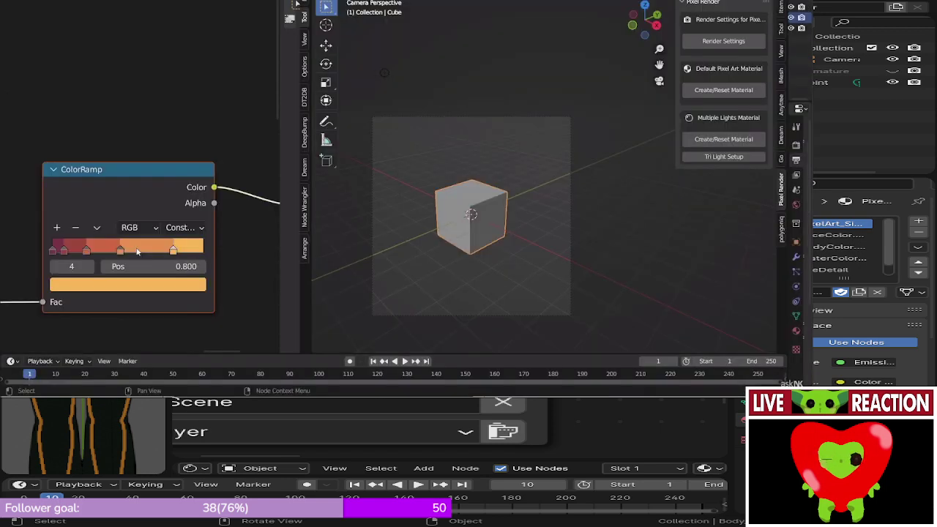
left_click_drag(281, 205, 360, 205)
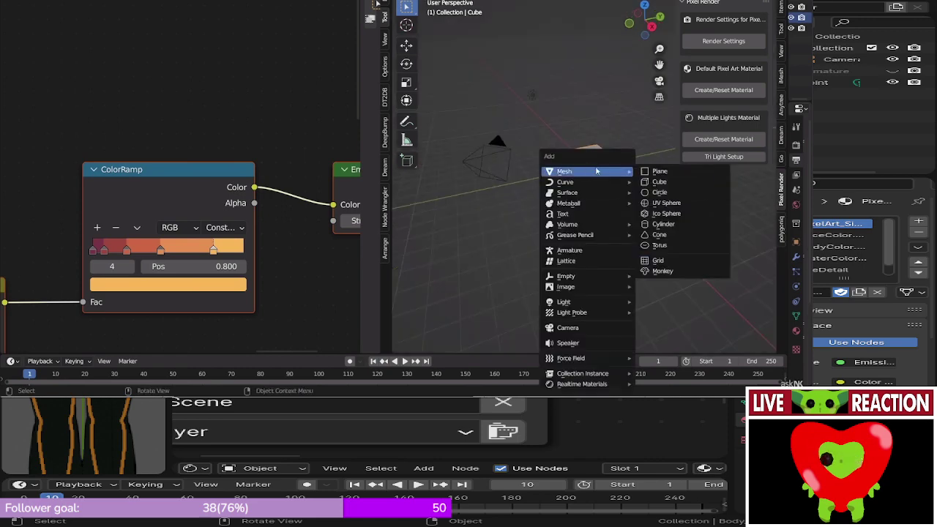
middle_click_drag(534, 214, 526, 234)
key("ctrl+2")
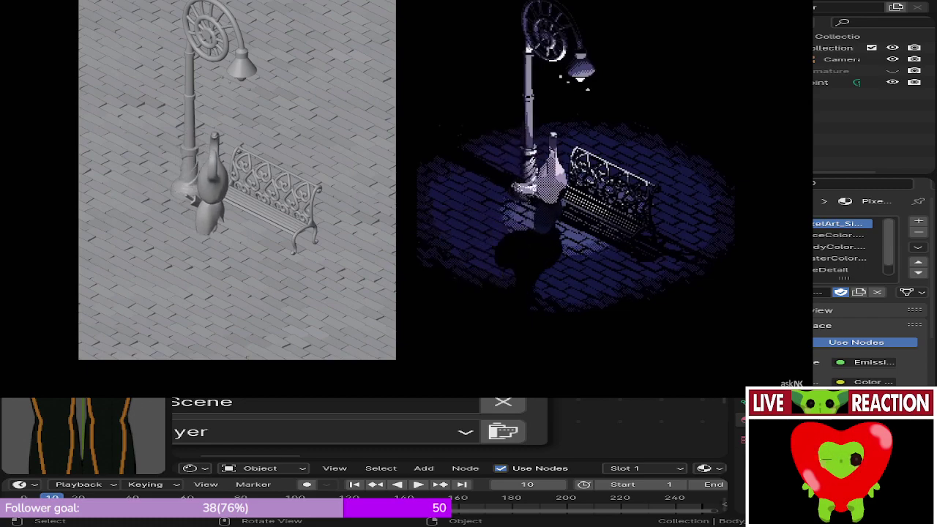
- Pause the addon tutorial during the street lamp and bench example and leave full screen
left_click(746, 287)
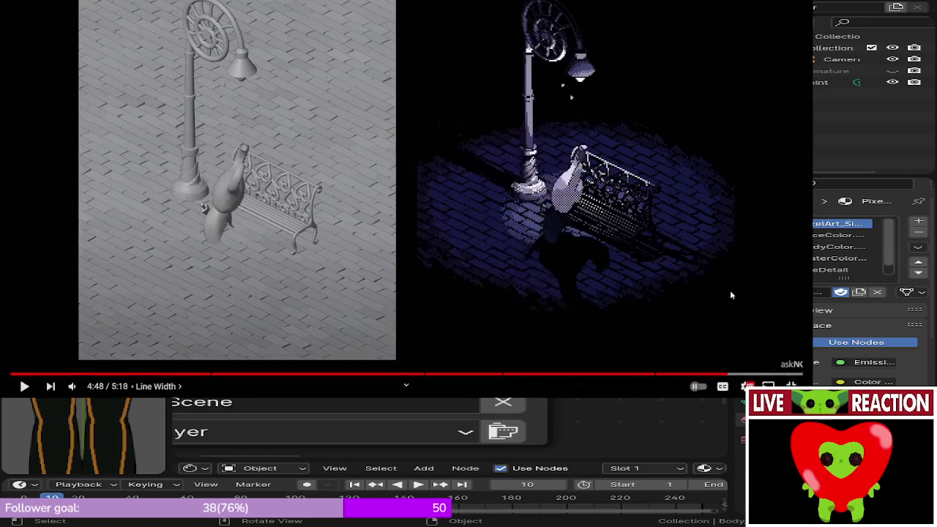
left_click(730, 290)
left_click(792, 386)
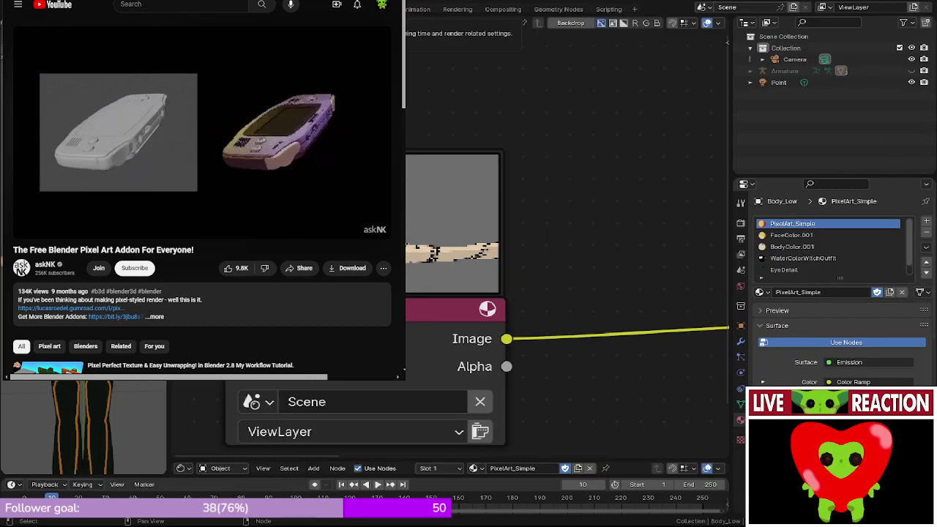
double_click(756, 1)
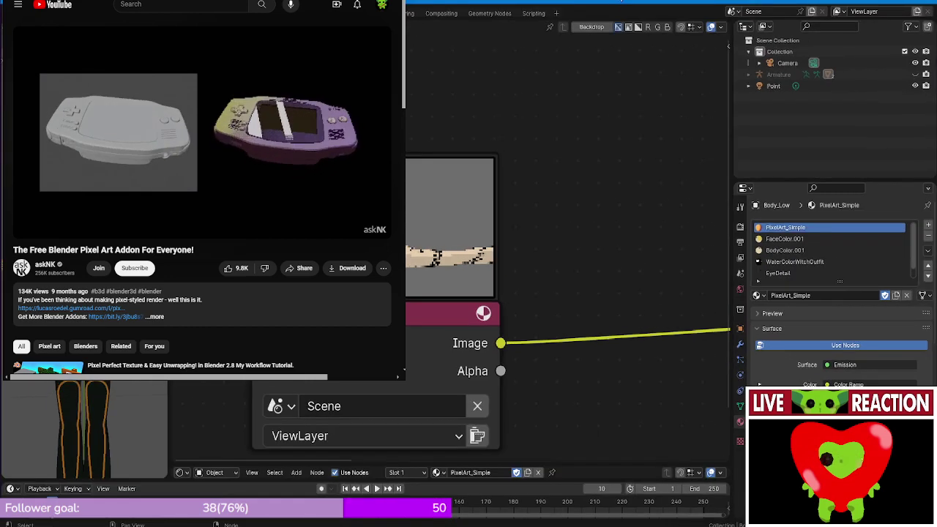
left_click(890, 2)
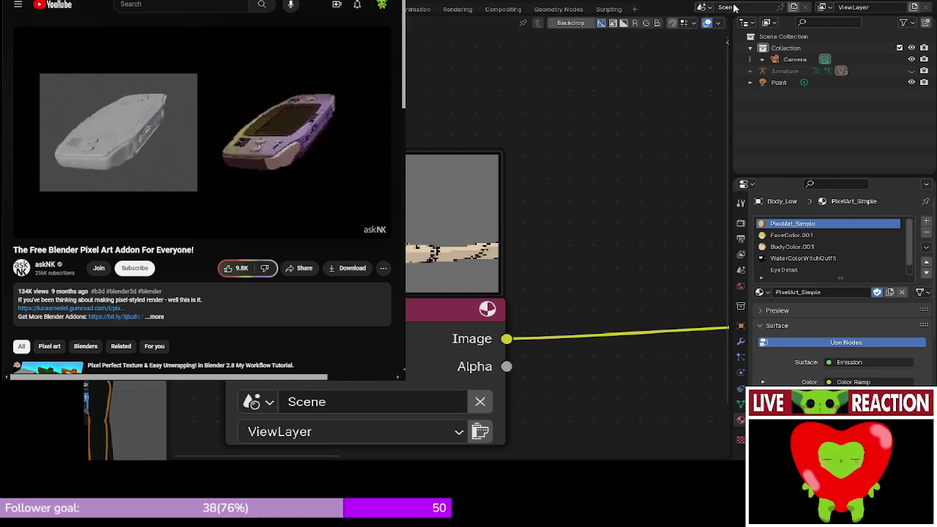
left_click_drag(769, 1, 852, 2)
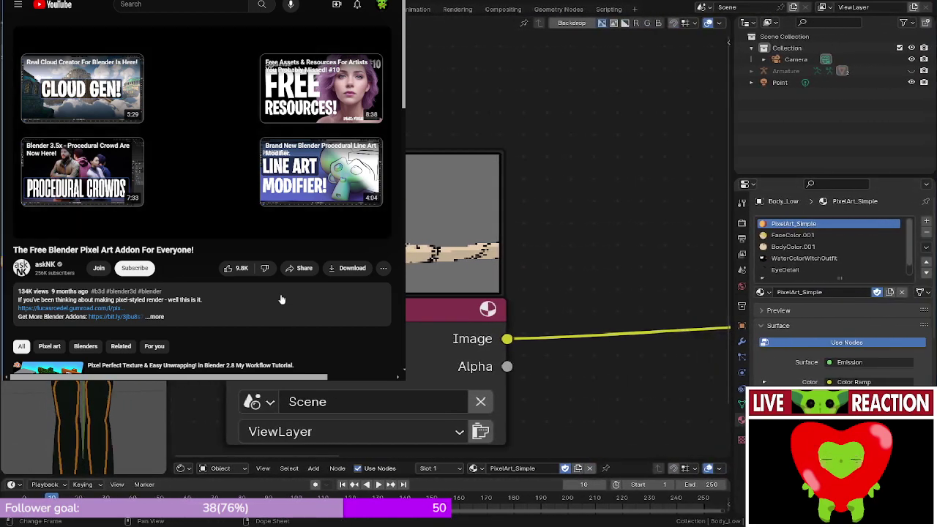
- Pause the tutorial at its end screen and browse the suggested videos for related pixel art tutorials
left_click(201, 138)
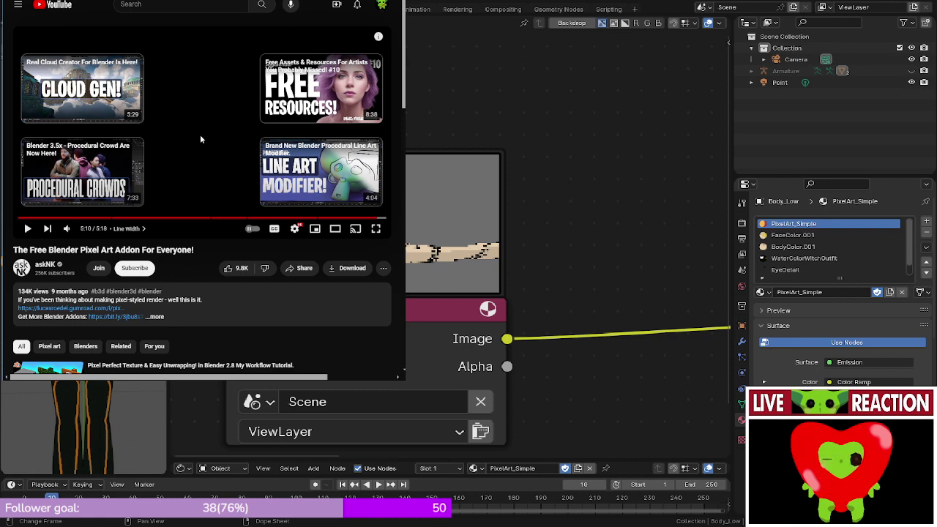
scroll(202, 142, "down", 3)
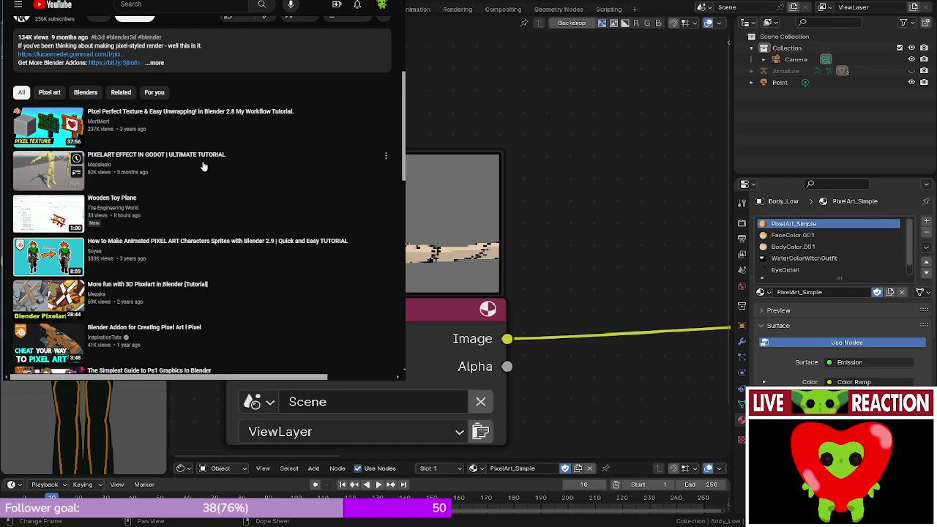
scroll(203, 167, "down", 3)
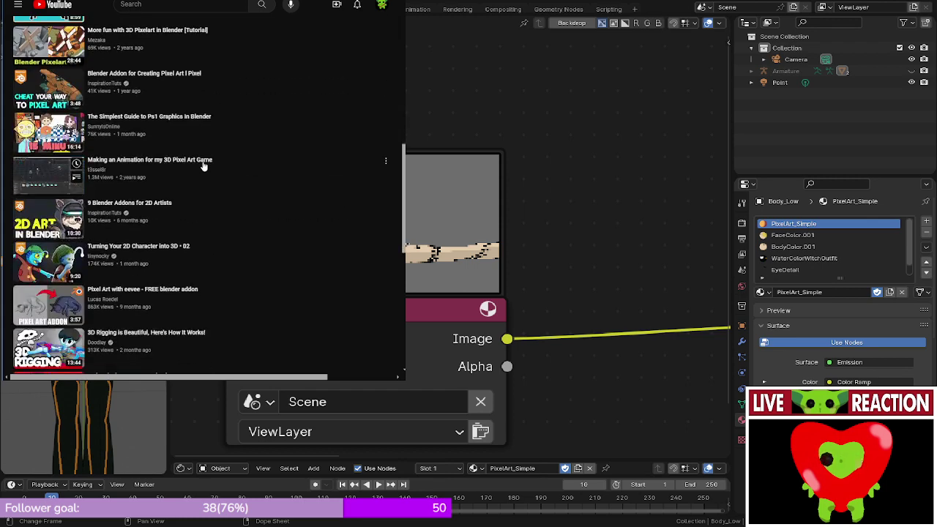
mouse_move(140, 318)
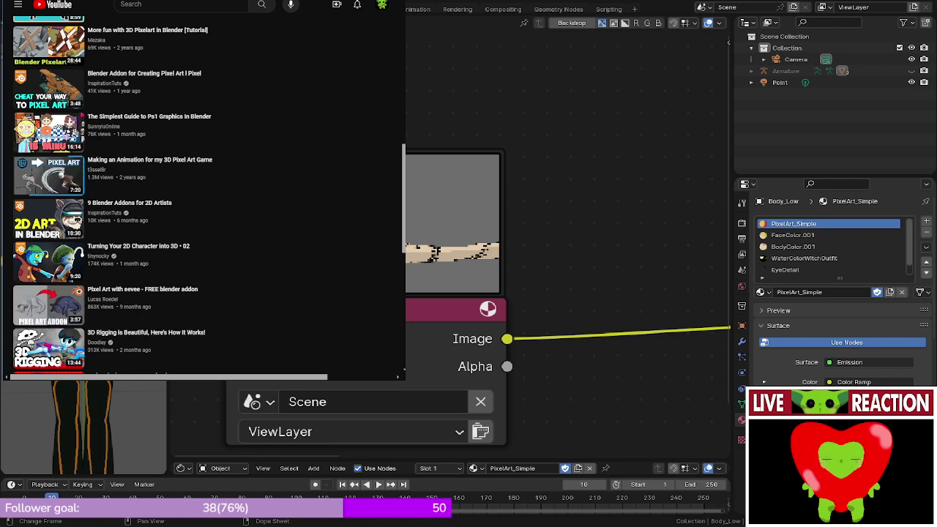
scroll(454, 242, "down", 1)
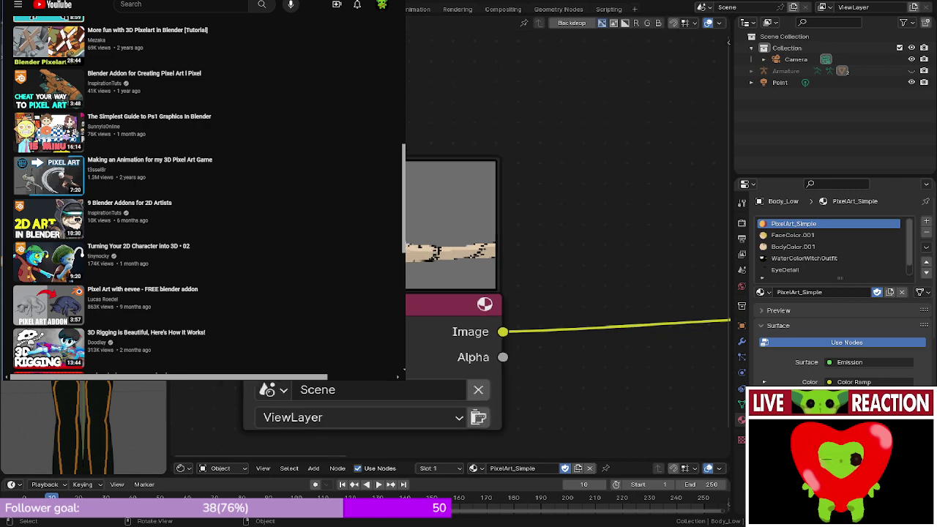
- Widen the 3D viewport and switch the compositor area to the Image Editor
left_click_drag(169, 425, 502, 425)
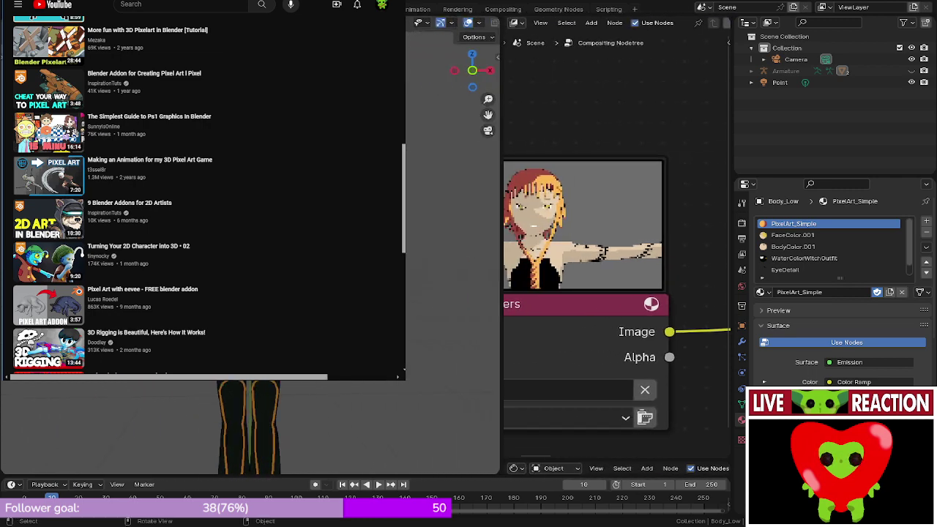
scroll(452, 293, "up", 3)
scroll(630, 259, "down", 1)
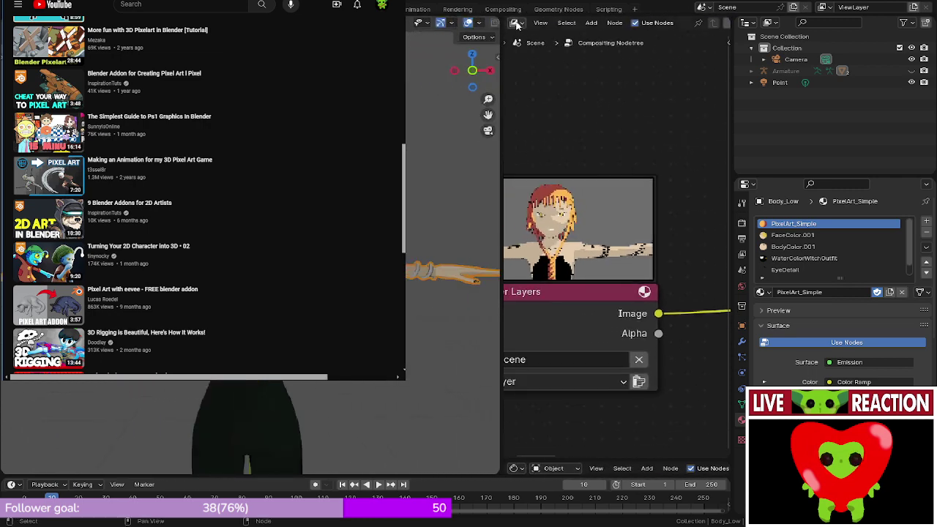
left_click(517, 23)
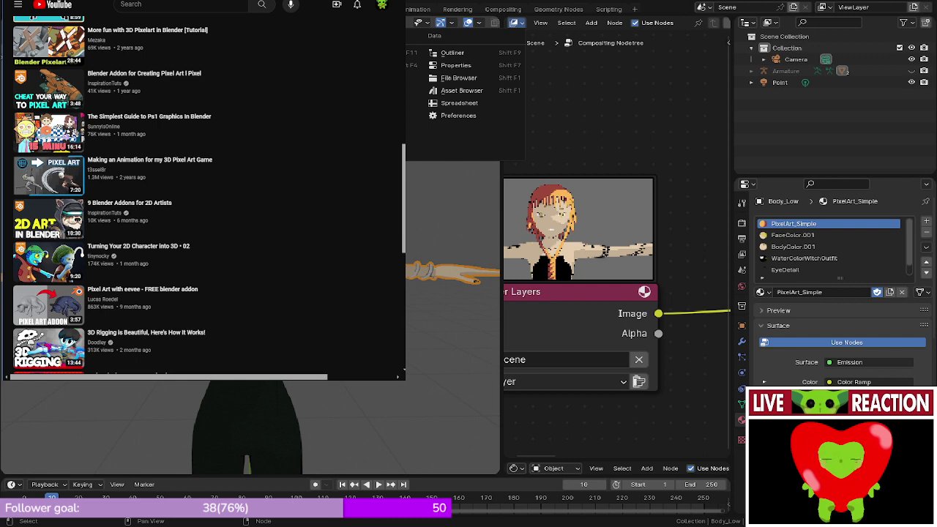
left_click(121, 65)
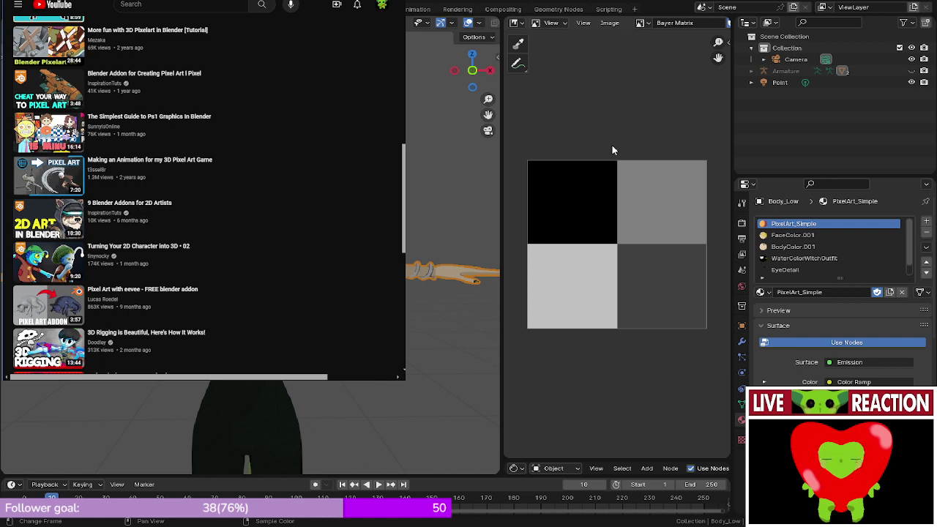
- Examine the shading on the character's arms and face, including close up in front view
scroll(250, 245, "up", 3)
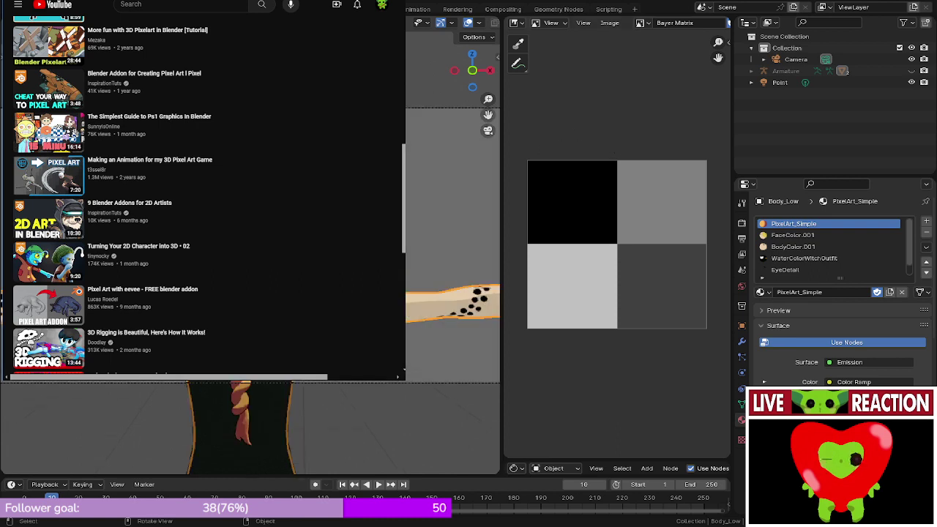
middle_click_drag(250, 246, 260, 257)
middle_click_drag(402, 190, 388, 194)
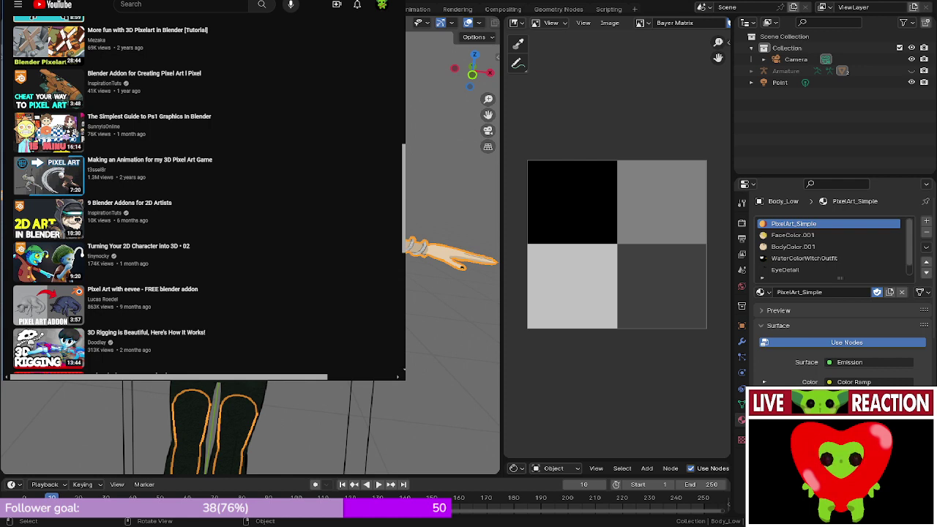
mouse_move(440, 308)
middle_mouse_down()
mouse_move(421, 374)
mouse_move(410, 344)
mouse_move(440, 318)
middle_mouse_up()
scroll(410, 344, "down", 3)
key("KP_1")
scroll(440, 319, "up", 3)
scroll(440, 278, "up", 10)
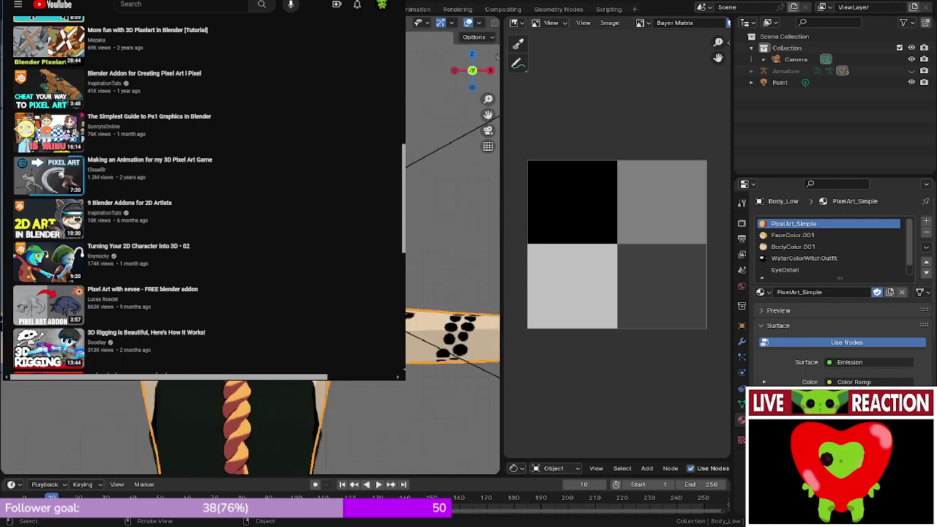
middle_click_drag(440, 241, 461, 425, "shift")
scroll(483, 319, "up", 6)
mouse_move(461, 216)
middle_mouse_down("shift")
mouse_move(483, 319)
mouse_move(419, 315)
mouse_move(425, 299)
middle_mouse_up("shift")
scroll(419, 314, "down", 4)
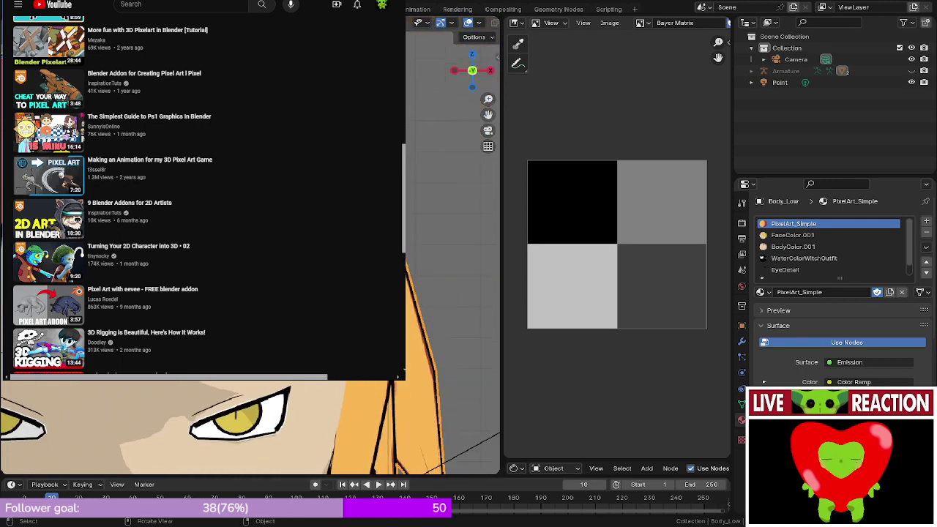
- Select the point light near the character's hair and delete it from the scene
left_click(389, 312)
key("h")
key("ctrl+z")
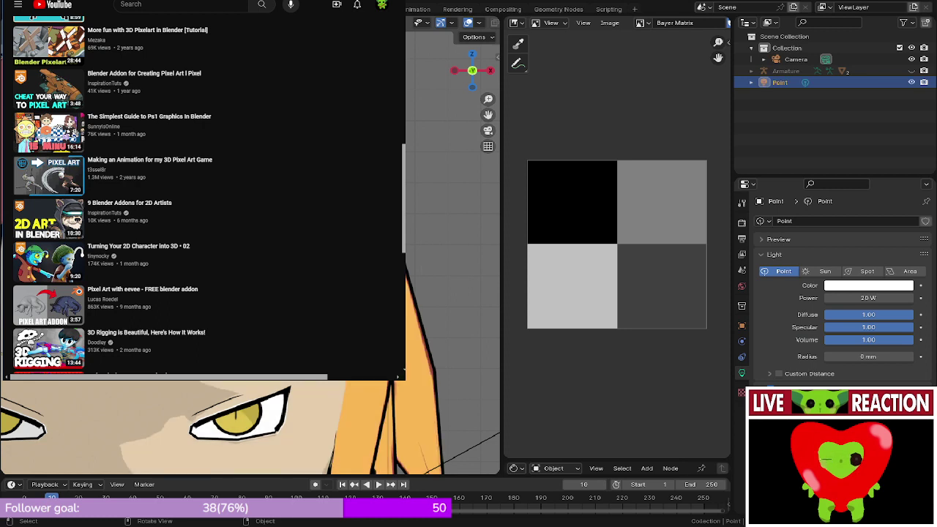
key("g")
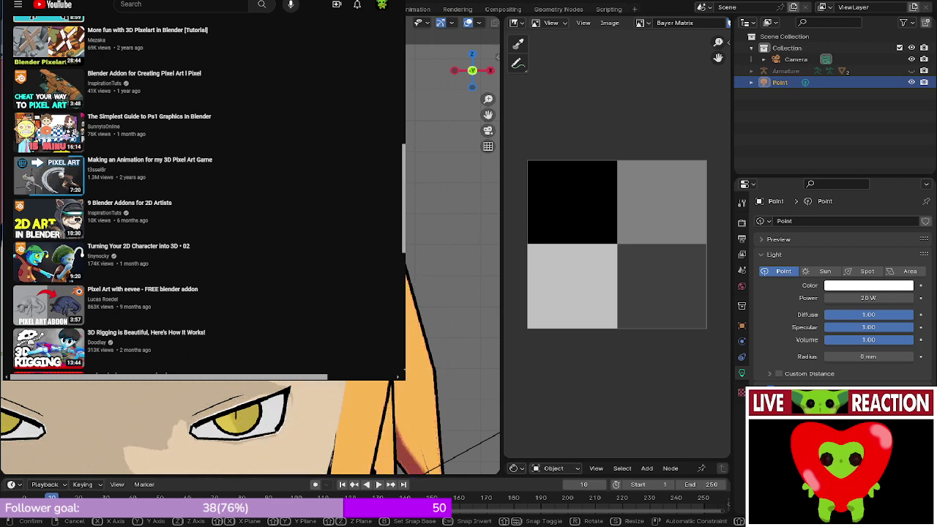
key("Escape")
scroll(486, 217, "down", 8)
key("c")
key("Escape")
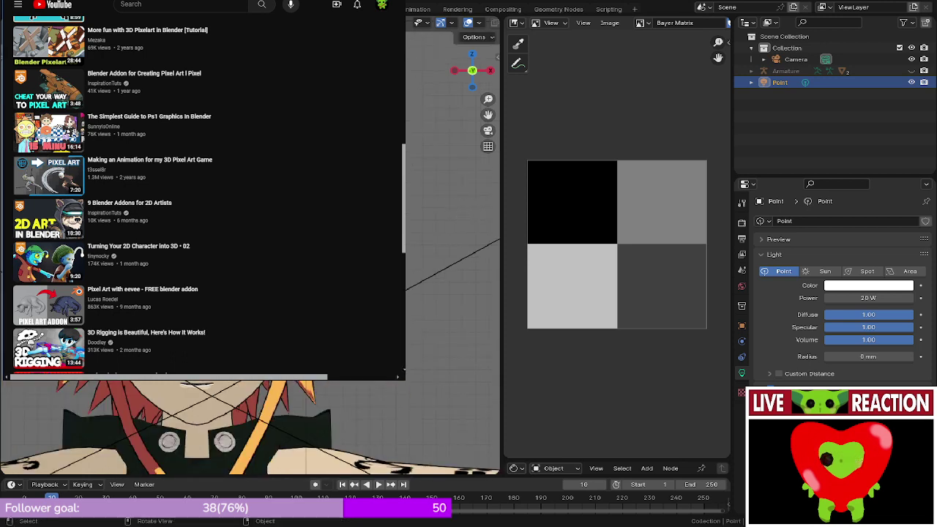
key("Delete")
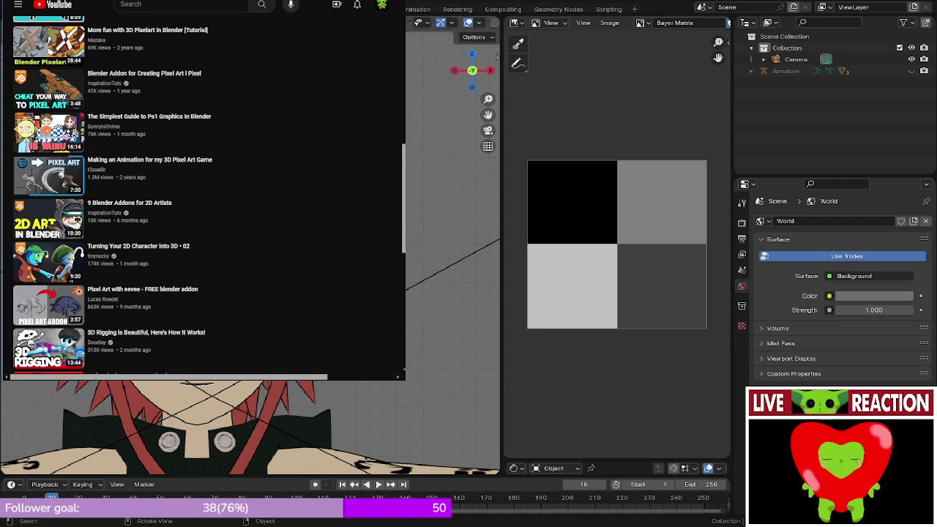
- Create the Tri Light Setup with the Pixel Render addon, adding red, green and blue pixel art lights
key("n")
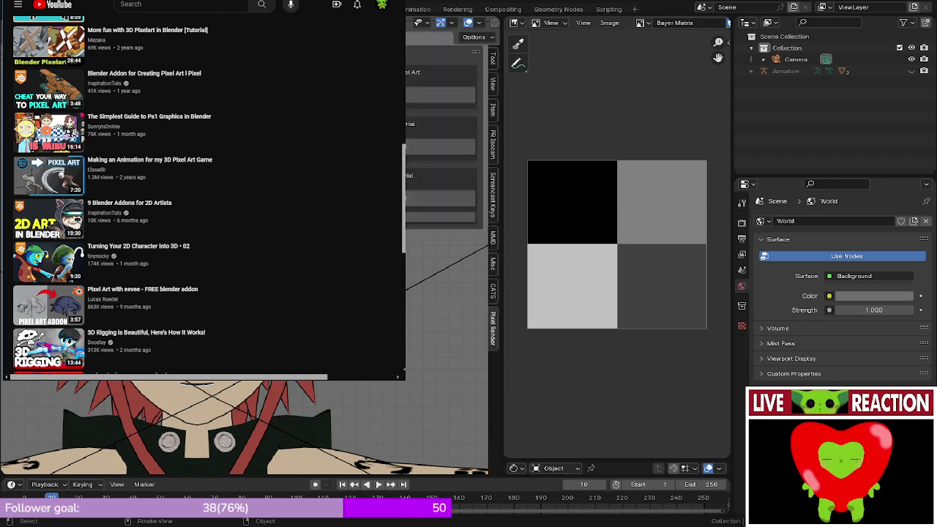
left_click(440, 216)
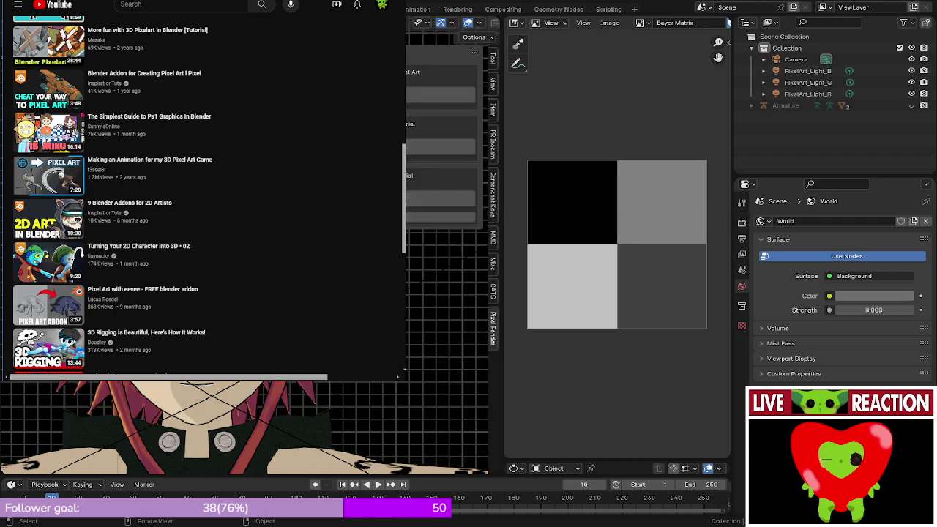
scroll(447, 293, "down", 6)
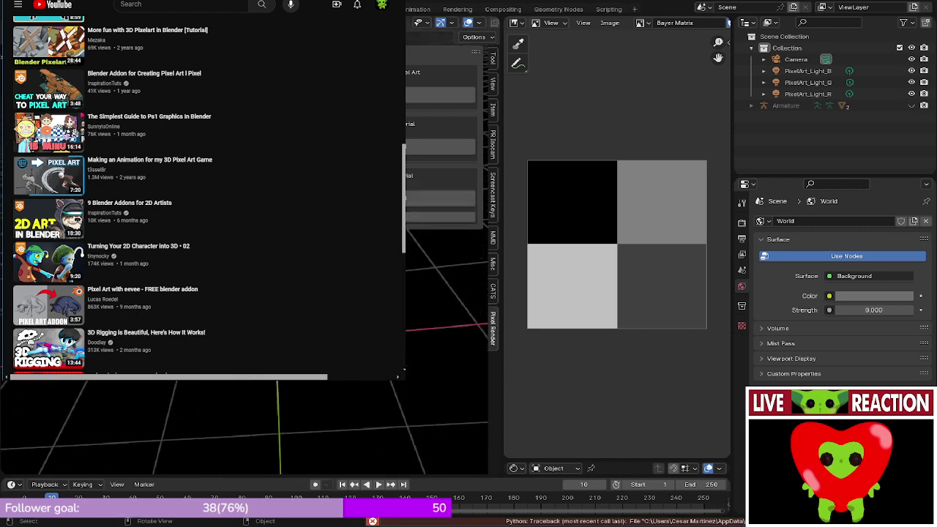
middle_click_drag(308, 429, 388, 408)
left_click(212, 242)
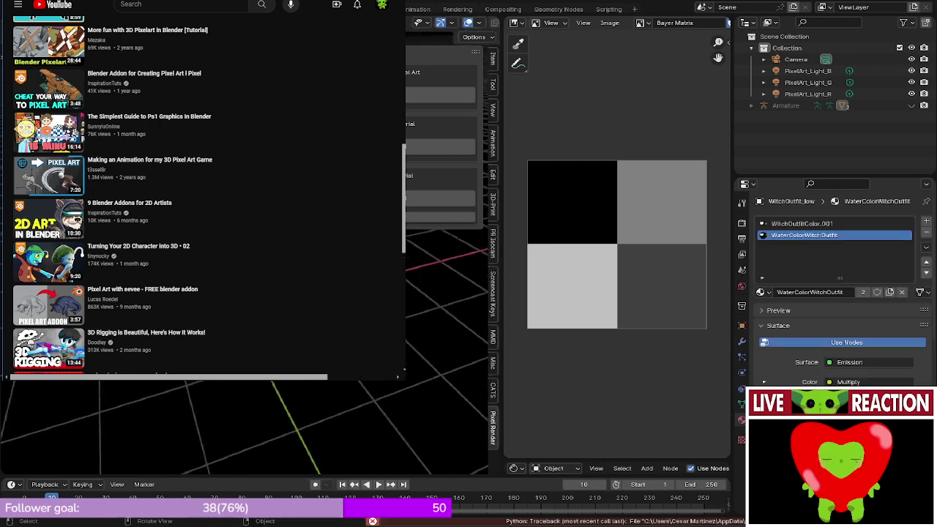
key("n")
- Check PixelArt_Light_B and PixelArt_Light_G around the character, leaving the green light selected
middle_click_drag(388, 429, 369, 395)
middle_click_drag(242, 429, 262, 376)
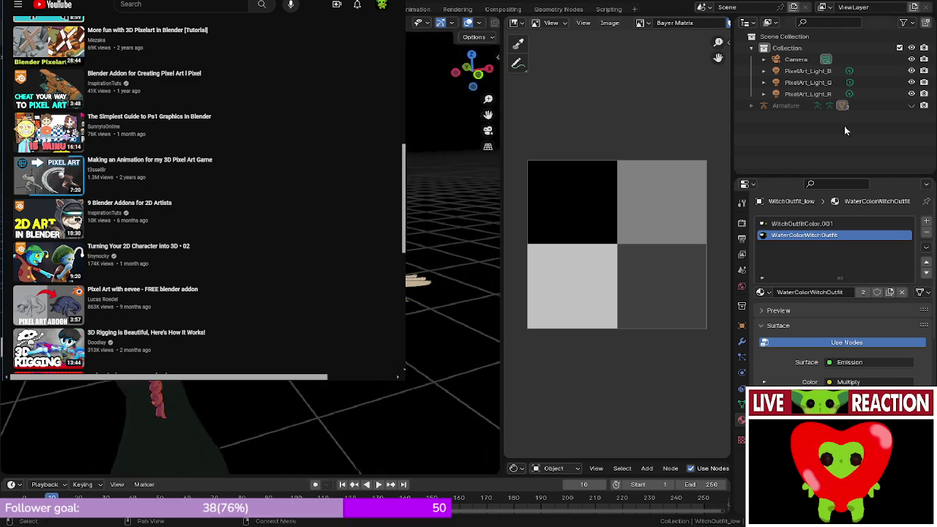
left_click(798, 73)
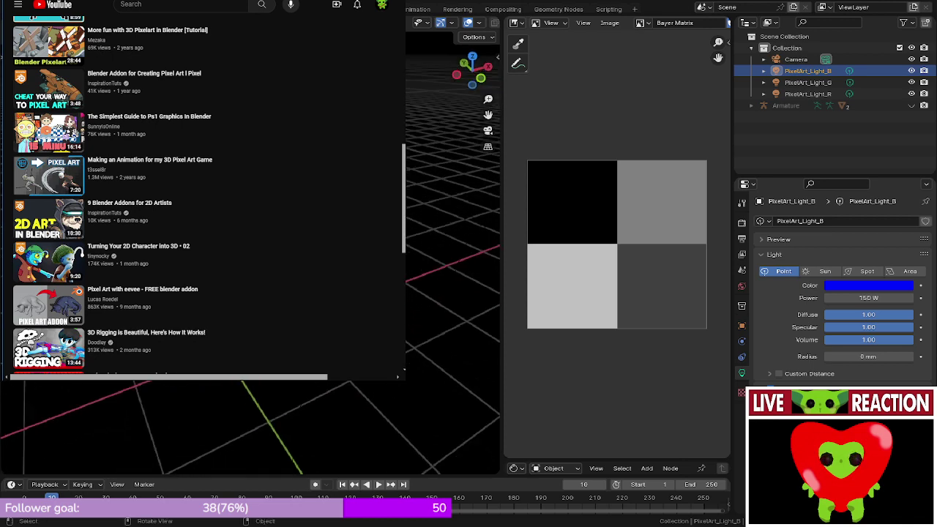
left_click(798, 82)
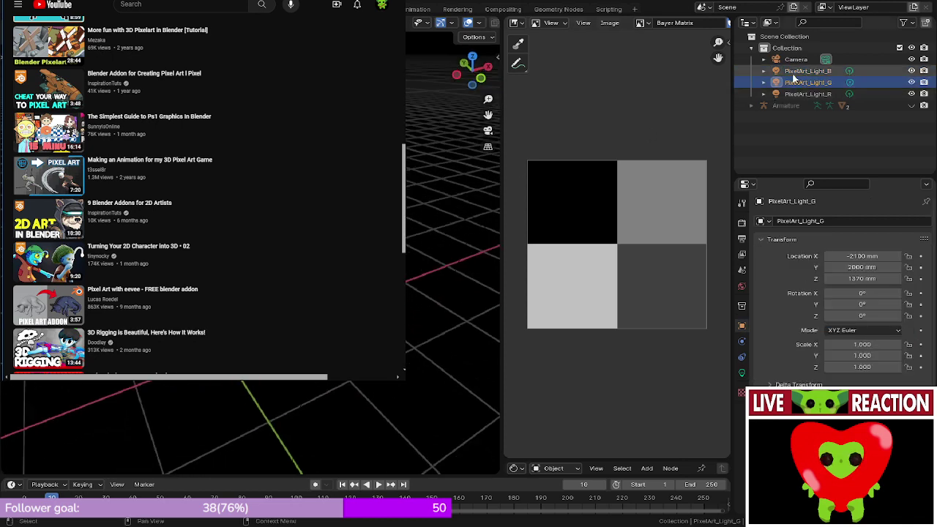
middle_click_drag(456, 242, 472, 186, "shift")
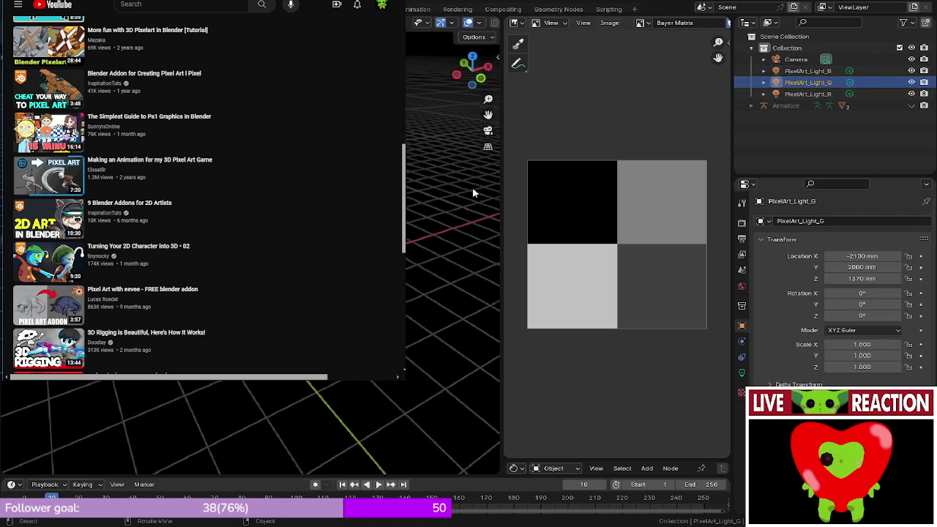
- Select PixelArt_Light_R and inspect the character's face close up in front view
left_click(805, 94)
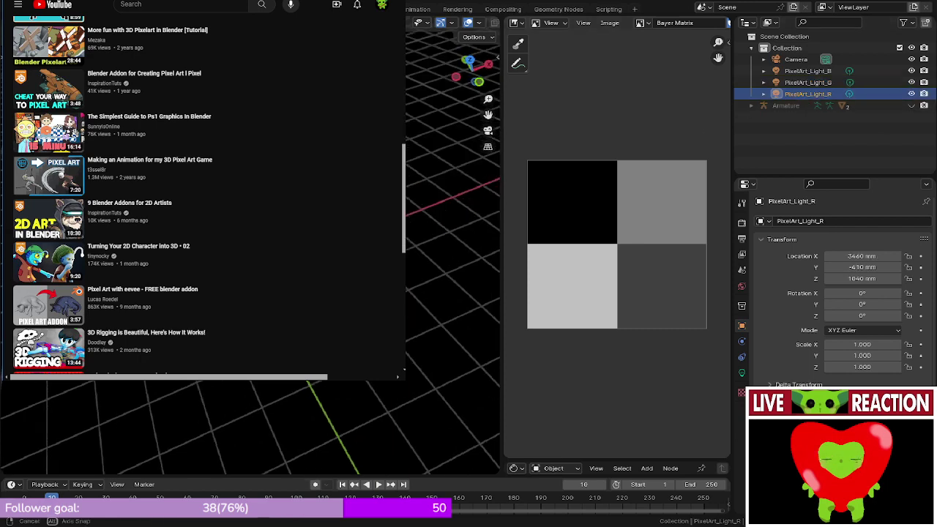
middle_click_drag(466, 357, 418, 330)
key("KP_1")
scroll(440, 344, "up", 9)
middle_click_drag(492, 432, 432, 386, "shift")
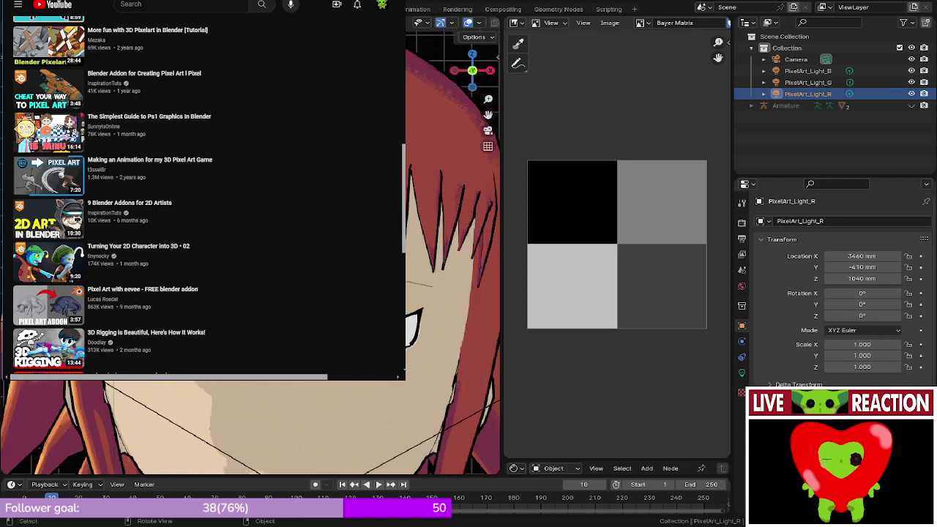
- Select the Body_Low mesh and enlarge the shader editor to show the Color Ramp and Emission nodes of its PixelArt_Simple material
left_click(456, 386)
left_click_drag(607, 462, 586, 61)
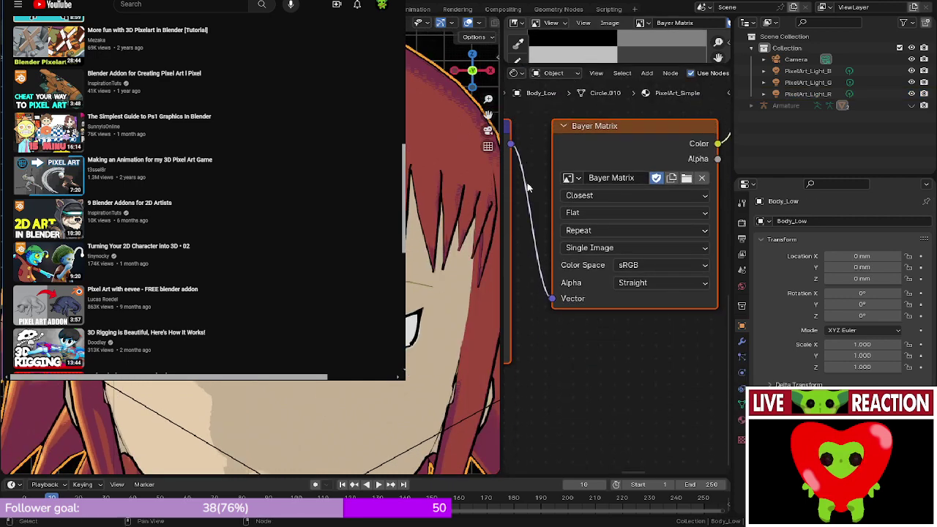
left_click_drag(502, 180, 49, 180)
scroll(391, 278, "down", 12)
middle_click_drag(396, 131, 339, 263)
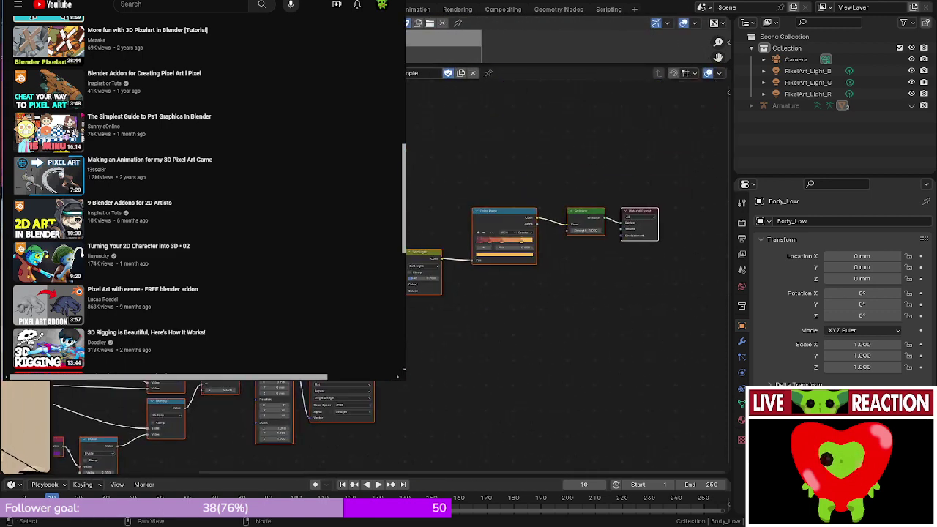
middle_click_drag(412, 241, 386, 282)
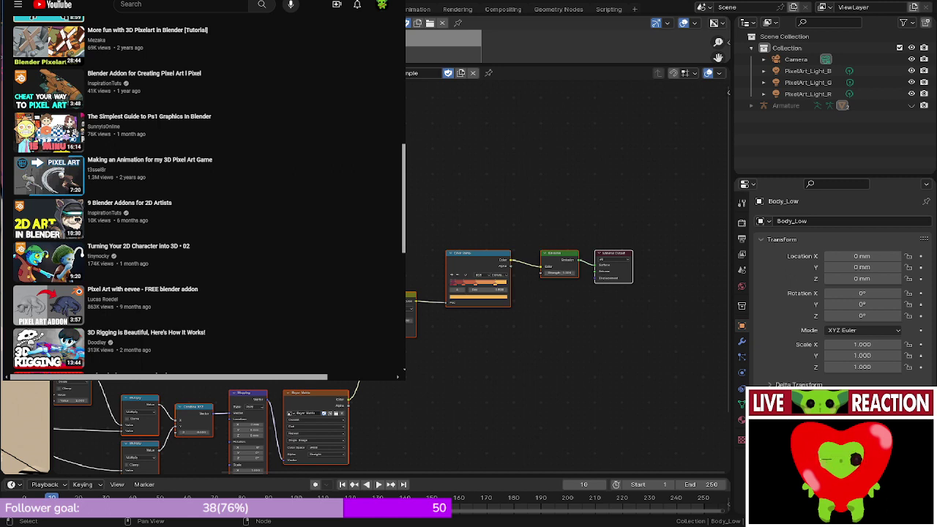
scroll(432, 238, "up", 5)
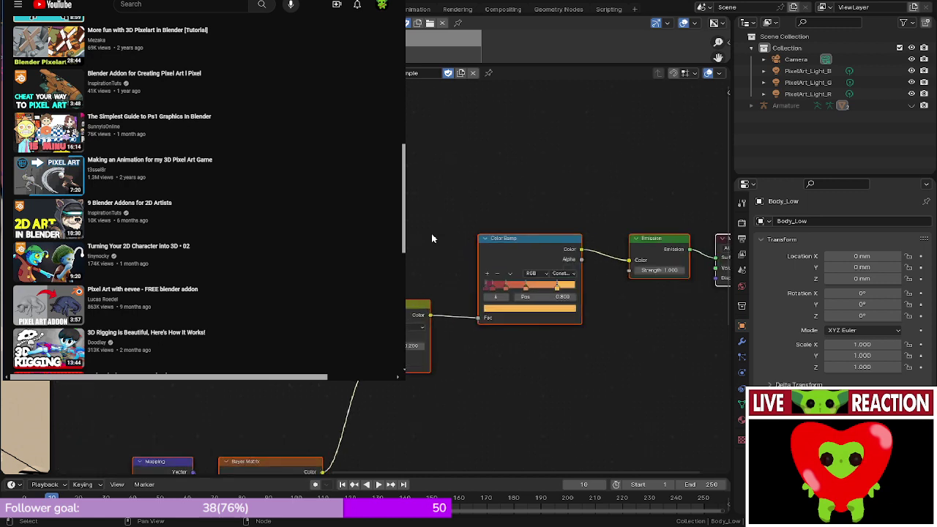
middle_click_drag(431, 238, 319, 222)
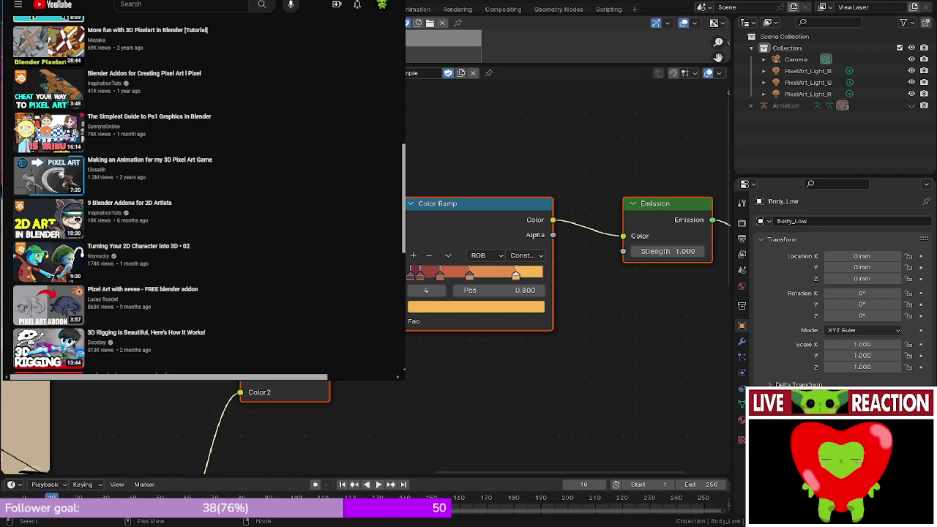
middle_click_drag(326, 136, 446, 139)
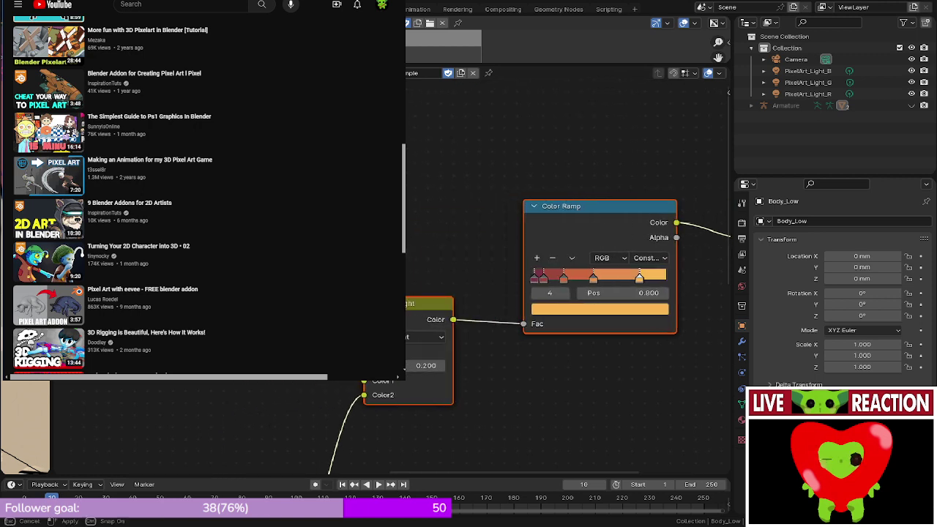
- Narrow the shader editor to give the 3D viewport more room, and bring the character's torso into view
left_click_drag(52, 427, 269, 428)
left_click_drag(407, 219, 434, 220)
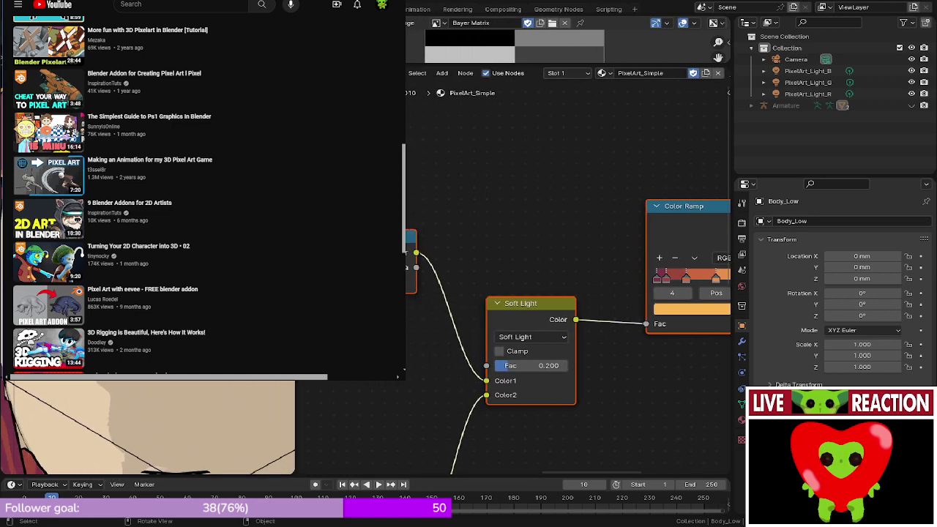
middle_click_drag(146, 399, 147, 461)
middle_click_drag(235, 420, 278, 425)
scroll(148, 427, "down", 5)
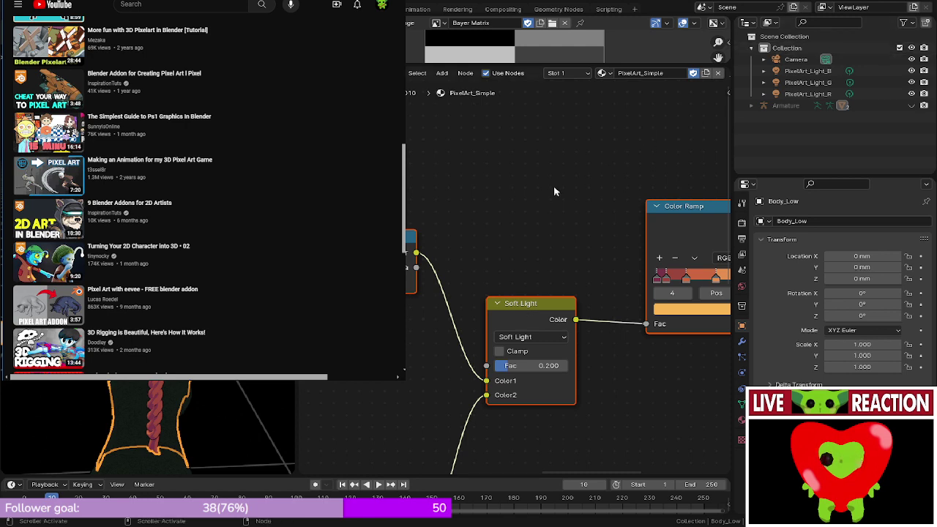
middle_click_drag(220, 293, 198, 293)
- Add an Image Texture node below the Color Ramp and look through its available images without assigning one
middle_click_drag(647, 234, 484, 211)
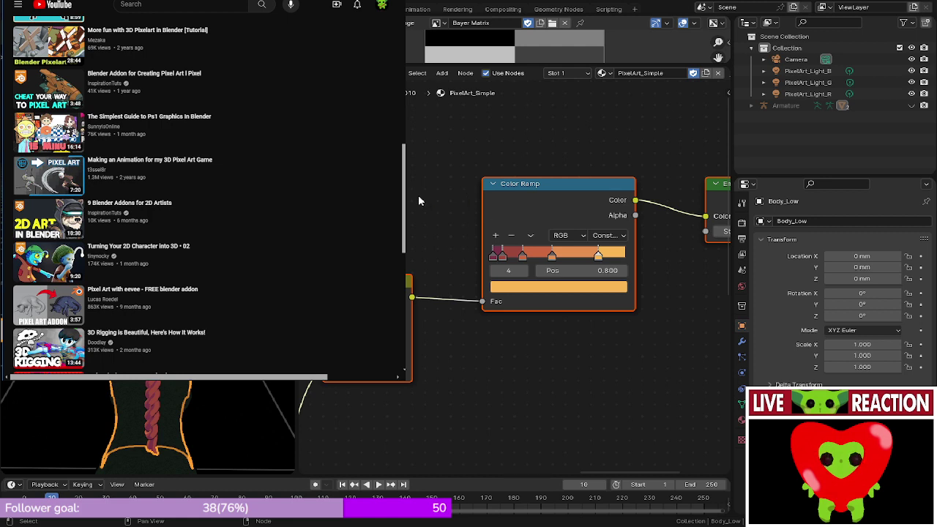
left_click(416, 160)
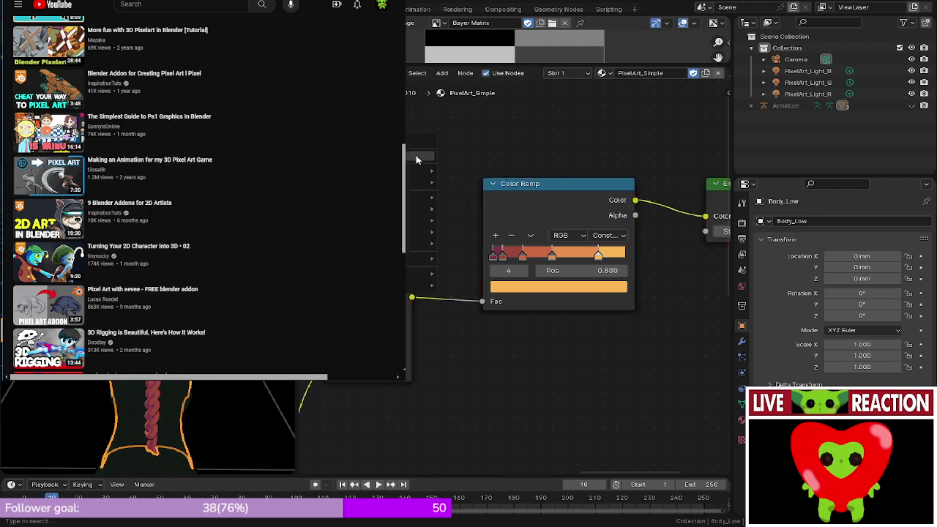
key("shift+a")
type("tex")
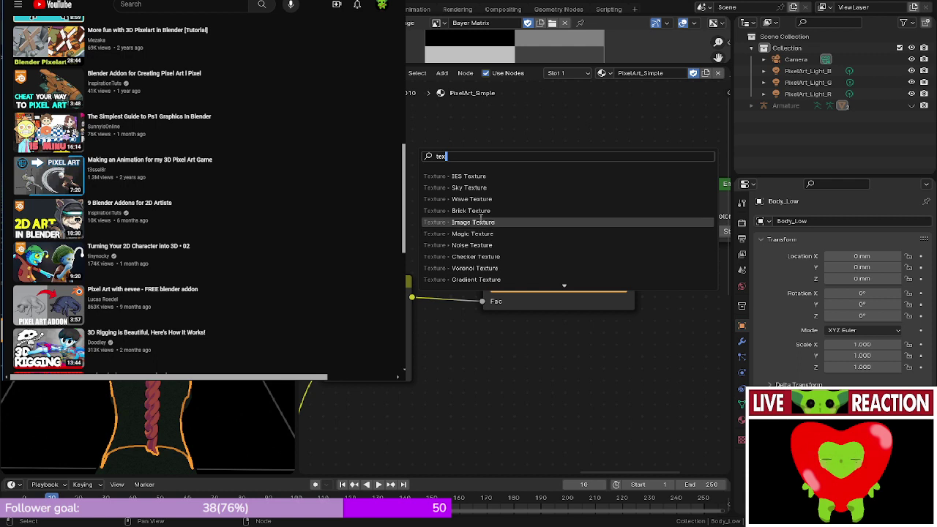
left_click(468, 222)
left_click(480, 342)
middle_click_drag(489, 346, 489, 298)
left_click(500, 355)
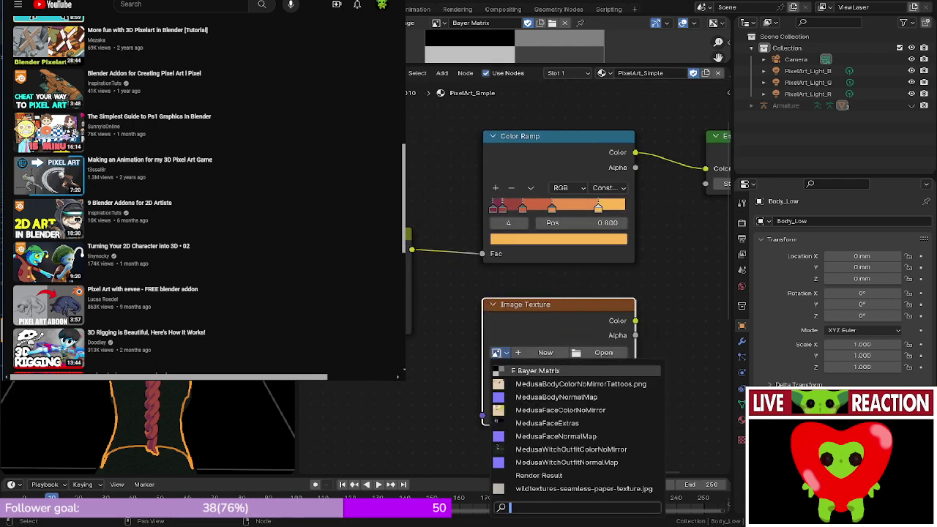
left_click(498, 354)
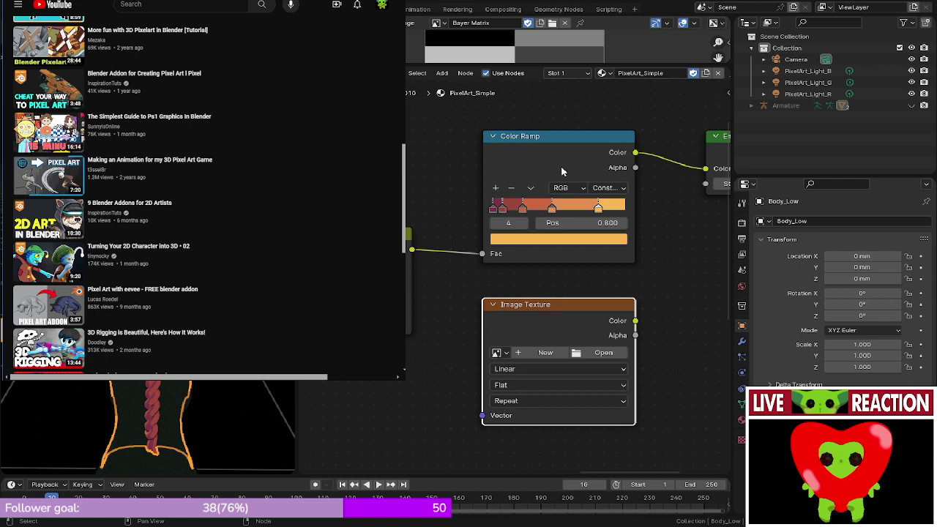
- Rename the material in slot 1 from PixelArt_Simple to PixelHairTest
left_click(671, 72)
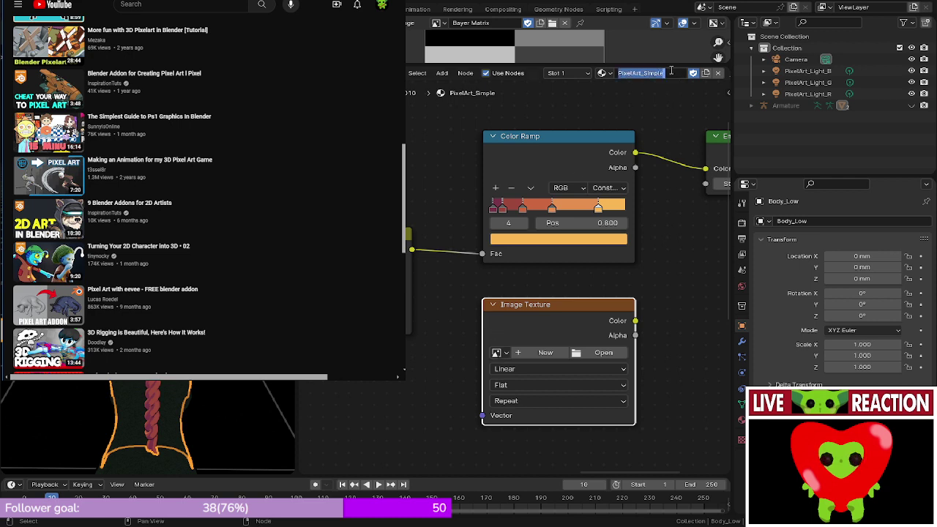
type("ha")
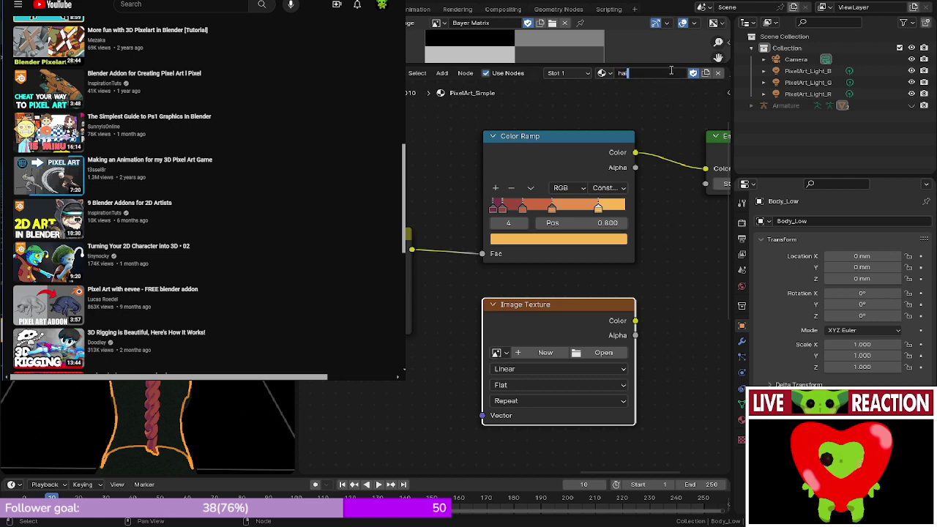
type("ir")
key("ctrl+a")
type("Pixel Hai")
key("BackSpace")
key("BackSpace")
key("BackSpace")
key("BackSpace")
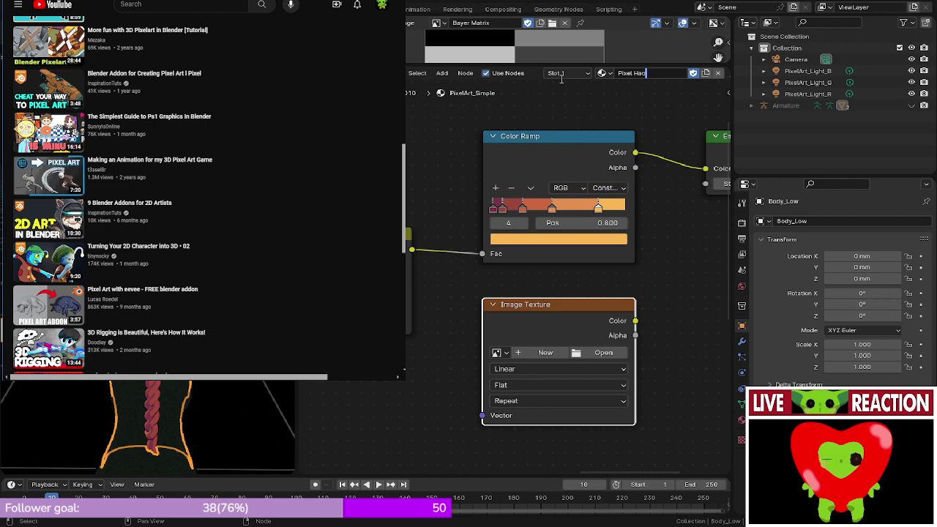
type("HairTest")
key("Return")
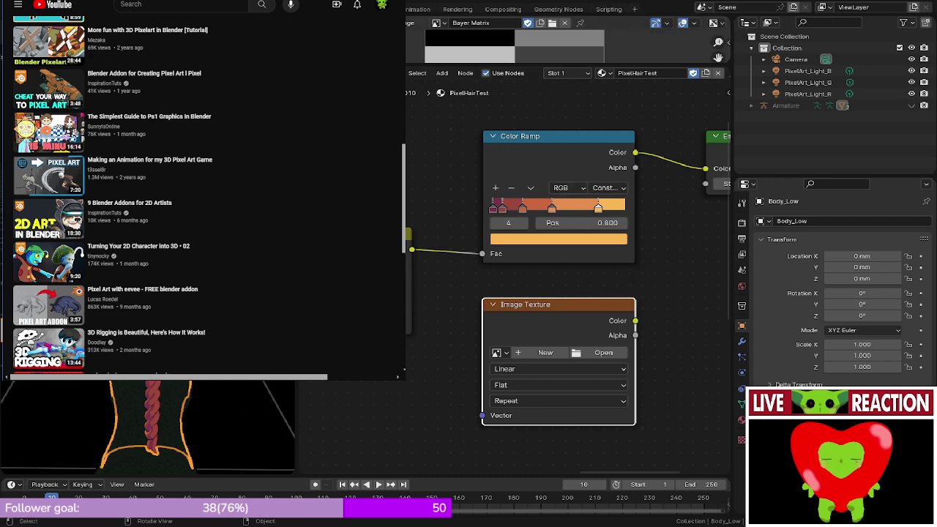
- Show the material slots of Body_Low and select the FaceColor.001 slot
scroll(148, 421, "up", 5)
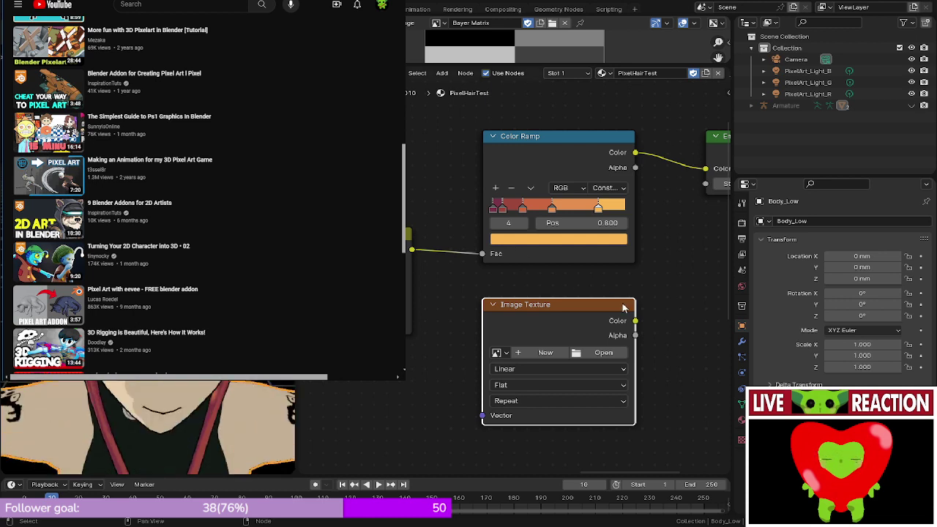
left_click(741, 420)
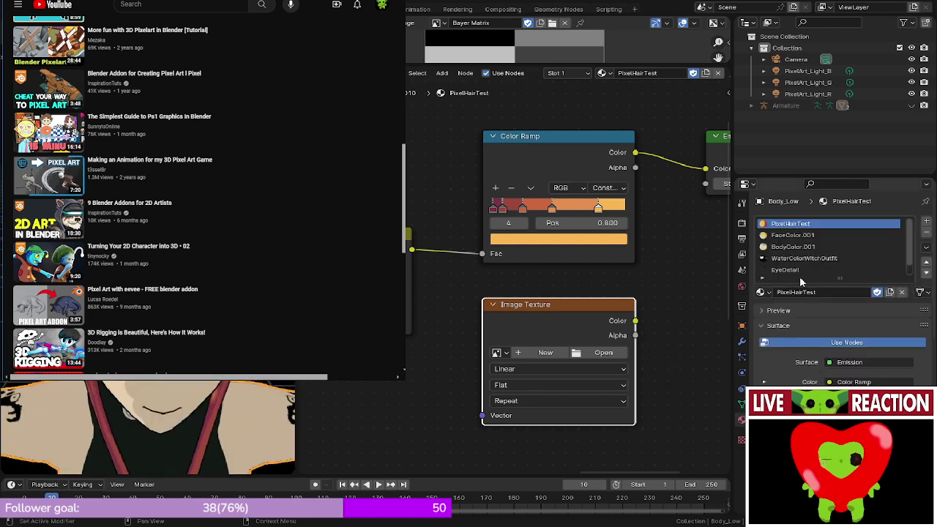
left_click(794, 235)
key("Home")
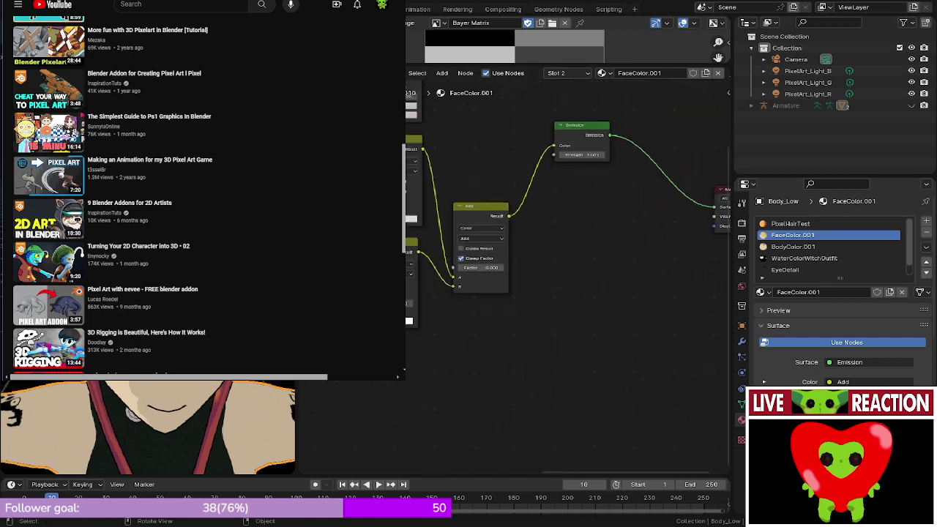
- Try the PixelArt_MultipleLights material in the face slot of Body_Low
key("n")
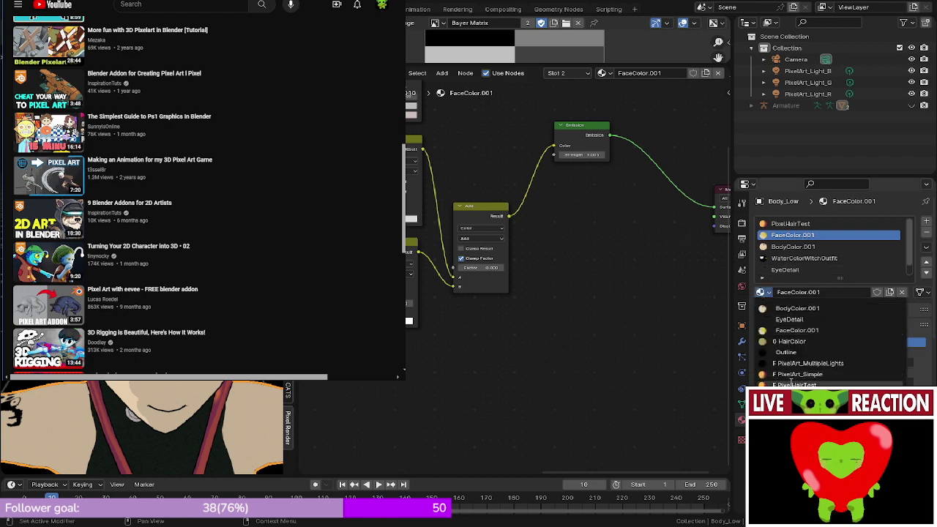
left_click(805, 363)
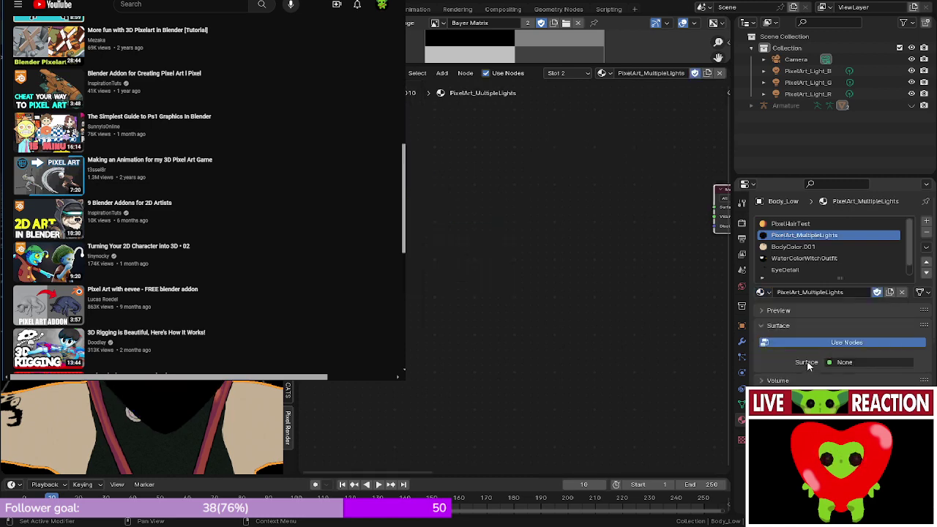
scroll(560, 281, "up", 2)
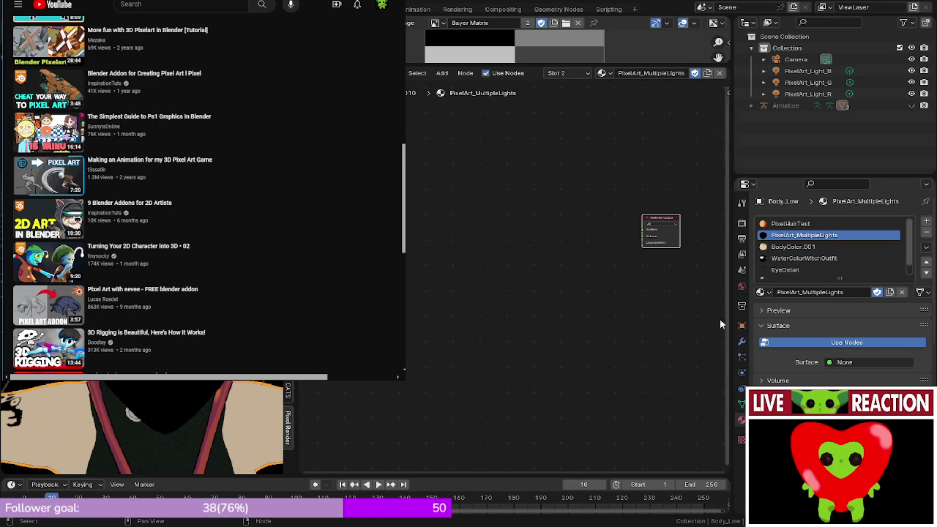
- Assign the PixelArt_Simple material to the face slot and check it on the character
left_click(761, 292)
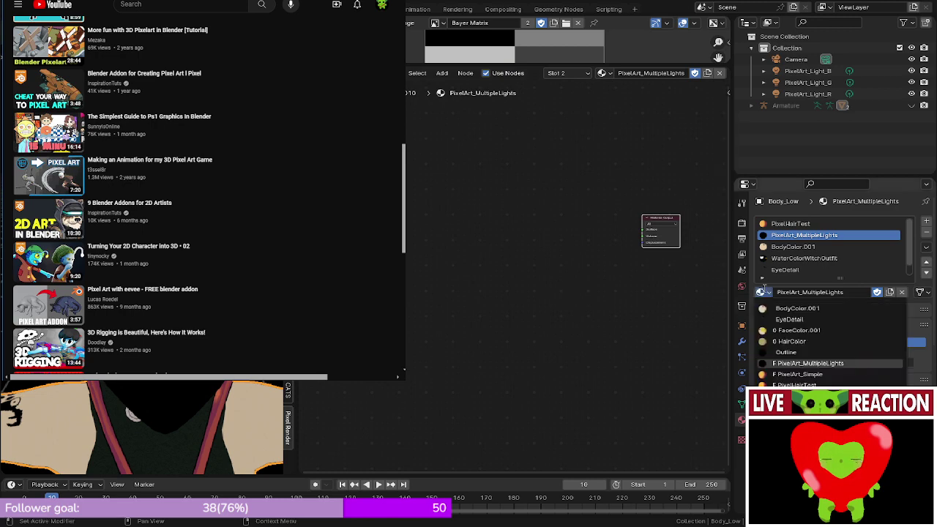
left_click(816, 371)
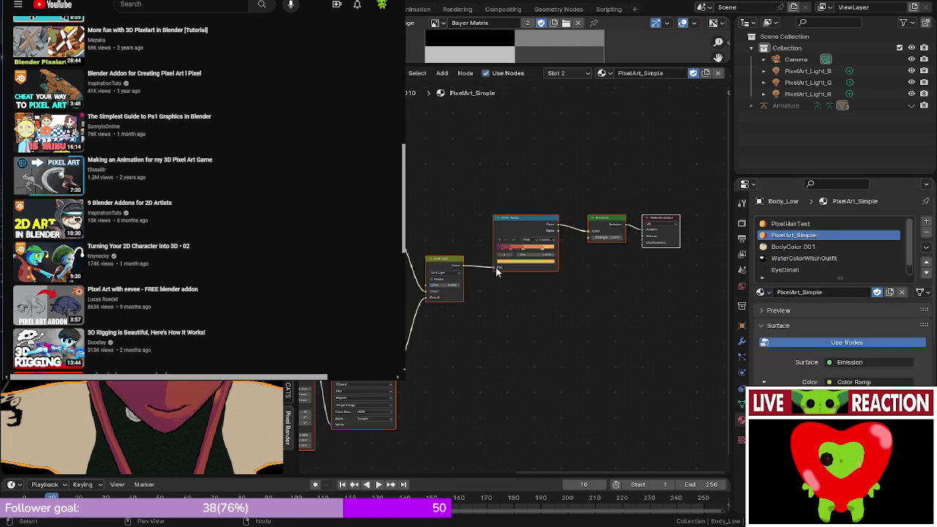
scroll(142, 427, "down", 3)
mouse_move(142, 427)
middle_mouse_down()
mouse_move(212, 432)
mouse_move(139, 439)
middle_mouse_up()
scroll(157, 427, "up", 3)
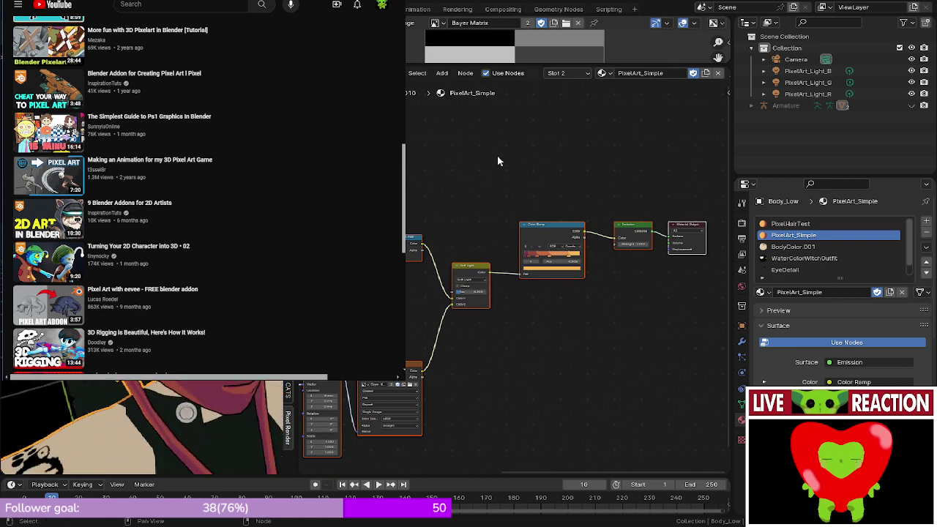
- Add an Image Texture node below the Color Ramp in PixelArt_Simple and load the MedusaFaceColorNoMirror image into it
left_click(497, 157)
key("shift+a")
type("im")
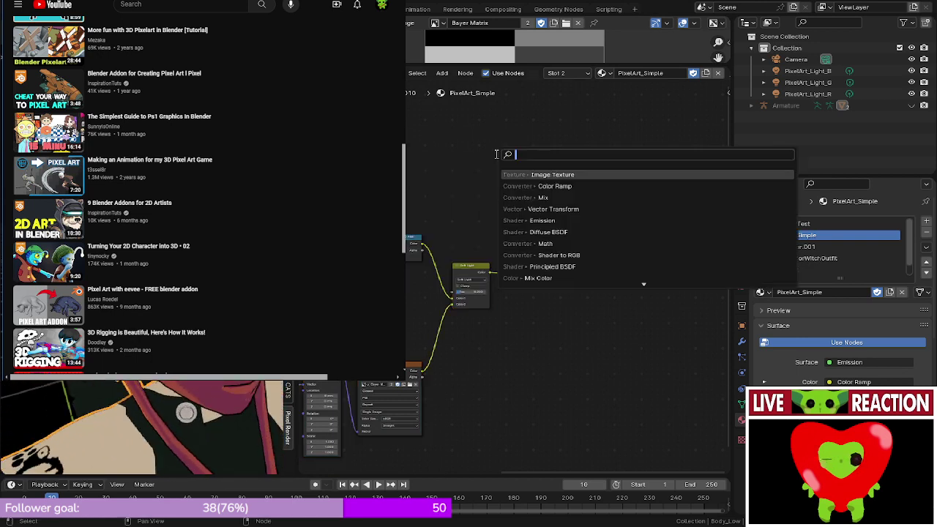
left_click(554, 174)
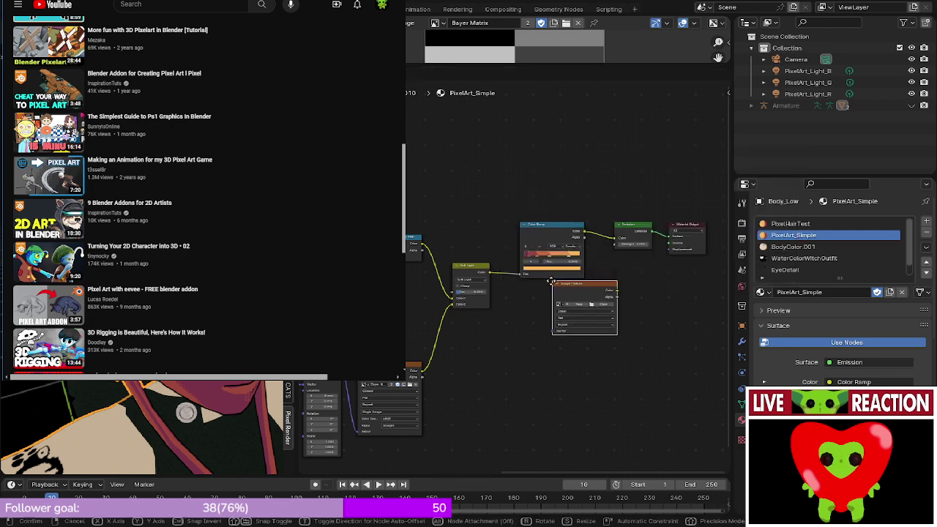
scroll(473, 282, "up", 3)
scroll(473, 282, "up", 2)
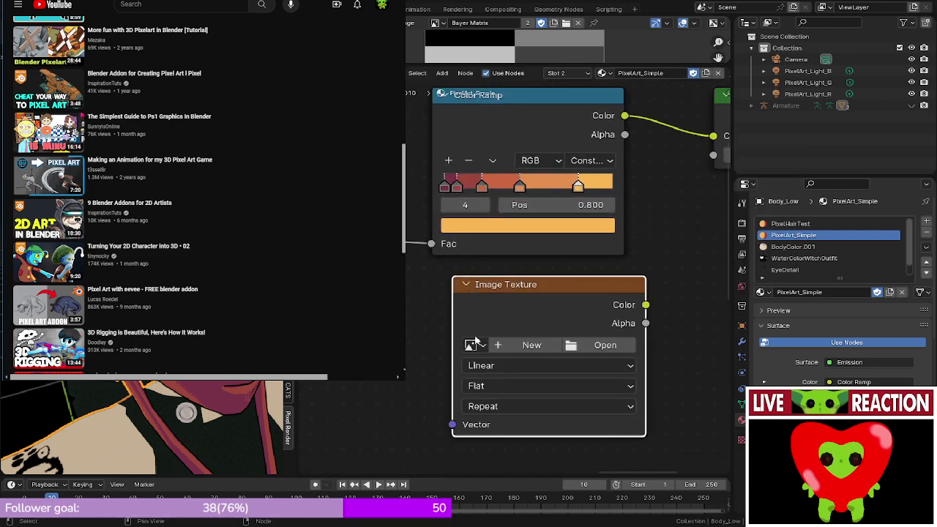
left_click(475, 345)
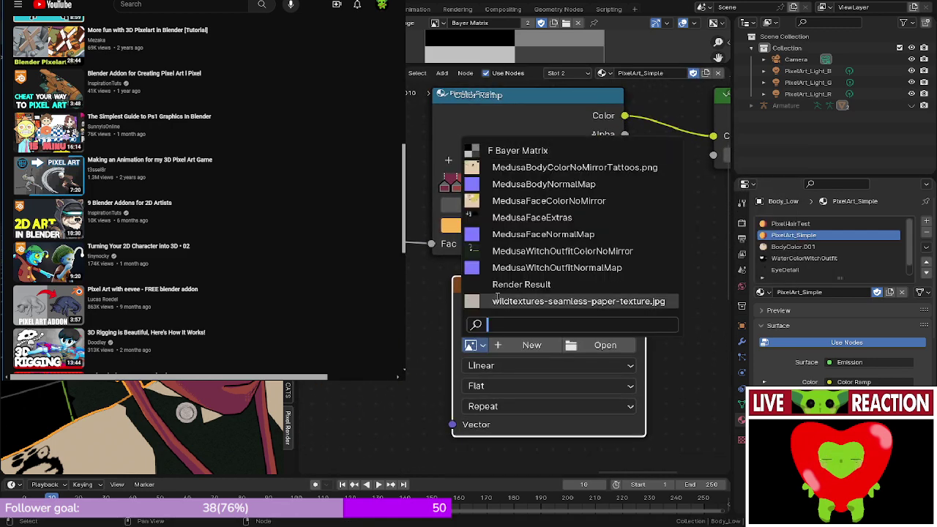
left_click(555, 198)
scroll(499, 237, "down", 2)
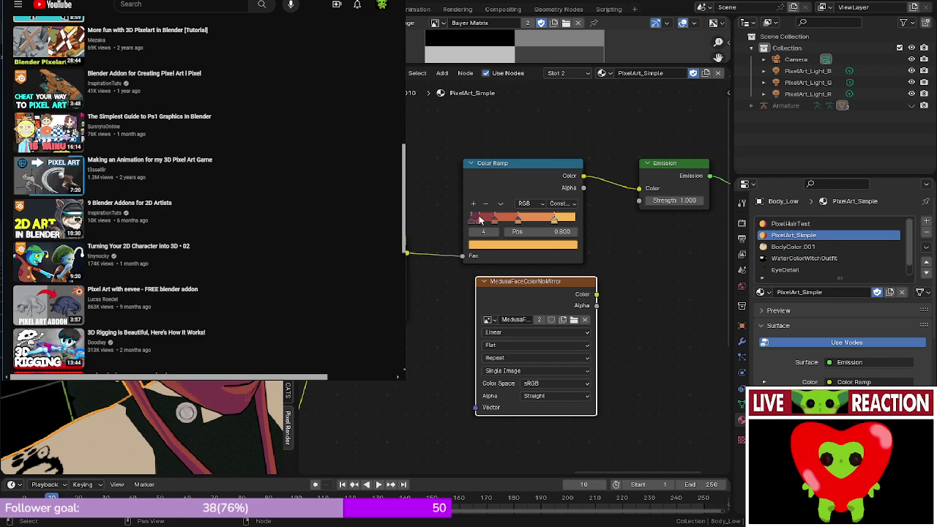
- Duplicate the Color Ramp node in PixelArt_Simple and place the unconnected copy above the original
scroll(430, 259, "up", 2)
scroll(431, 266, "up", 2)
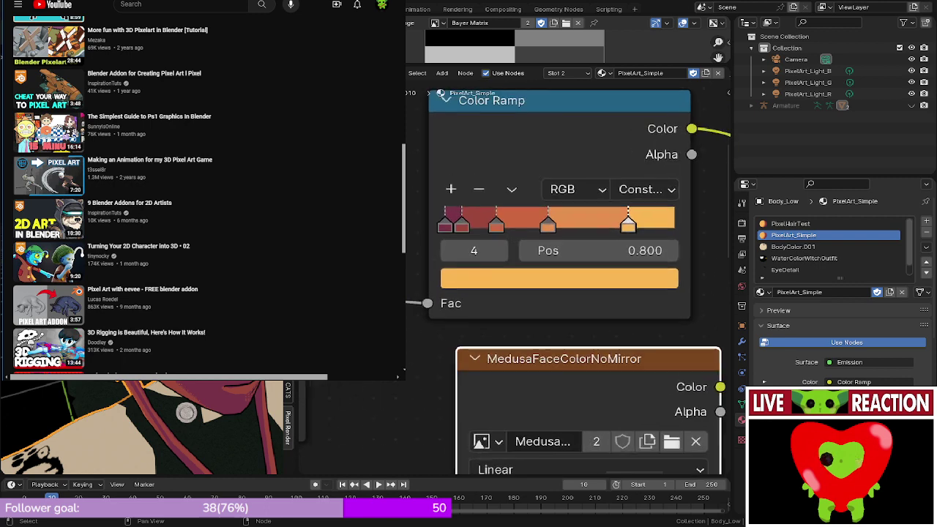
left_click(471, 304)
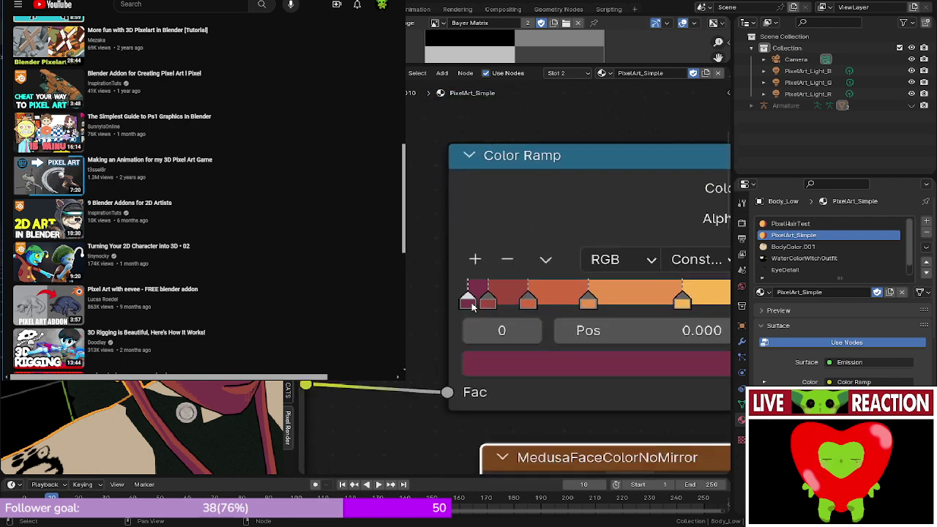
left_click(517, 368)
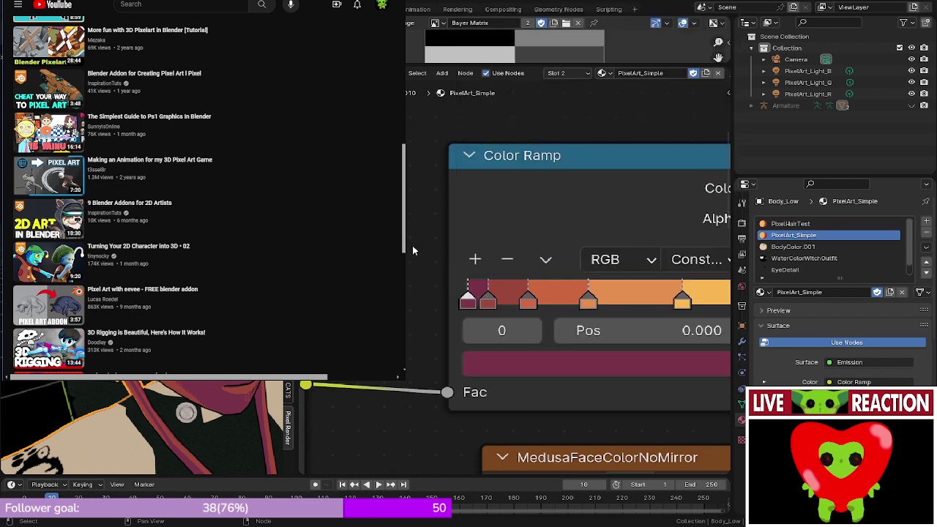
scroll(487, 209, "down", 2)
left_click(487, 208)
scroll(504, 254, "down", 3)
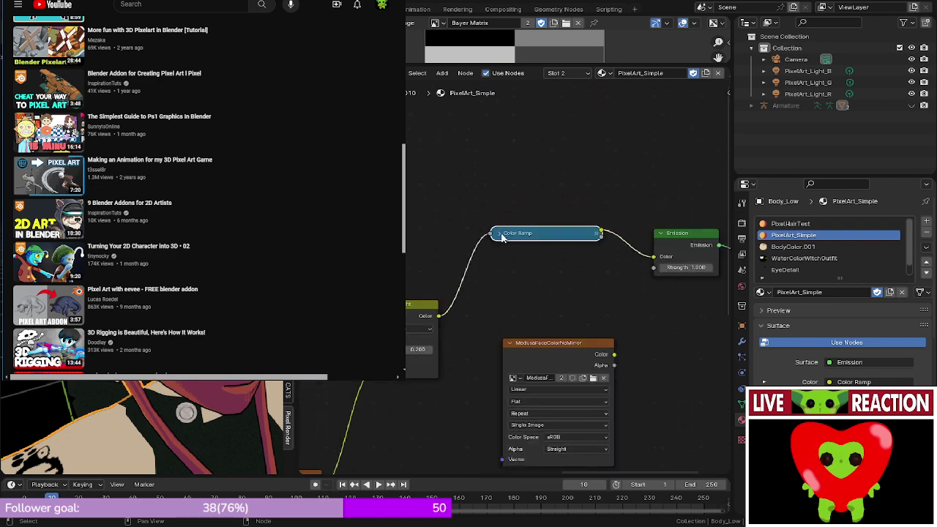
left_click(500, 233)
key("shift+d")
left_click(511, 124)
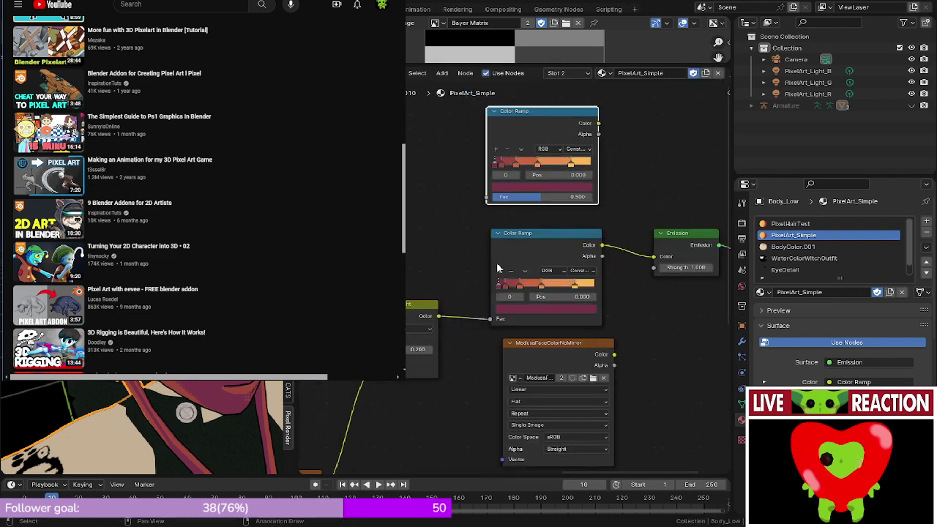
- Make the first stop of the connected Color Ramp grey by setting its saturation to 0
scroll(498, 269, "up", 5)
left_click(474, 301)
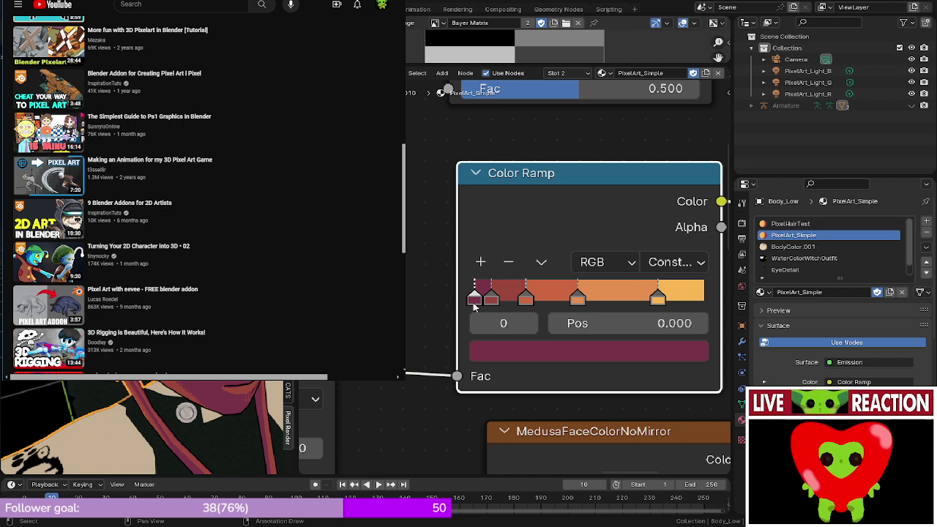
left_click(504, 350)
left_click_drag(608, 274, 473, 272)
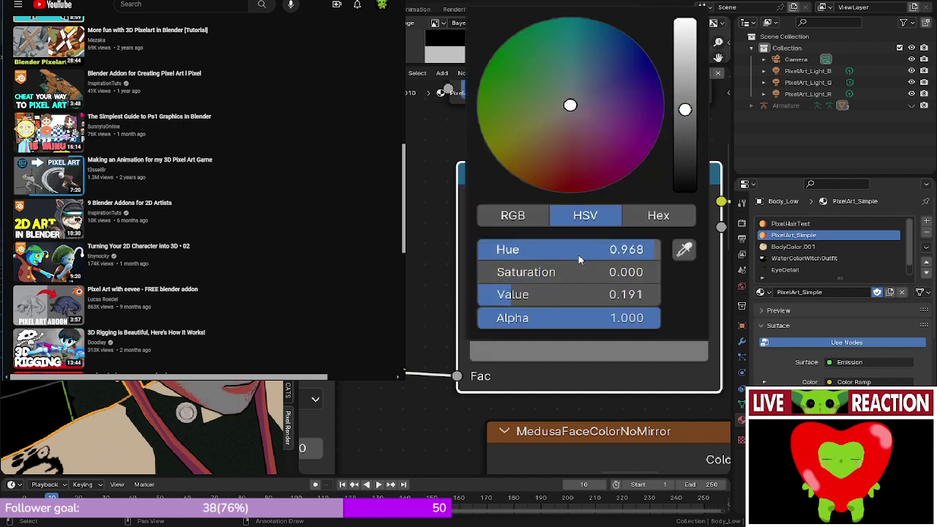
left_click_drag(585, 254, 470, 242)
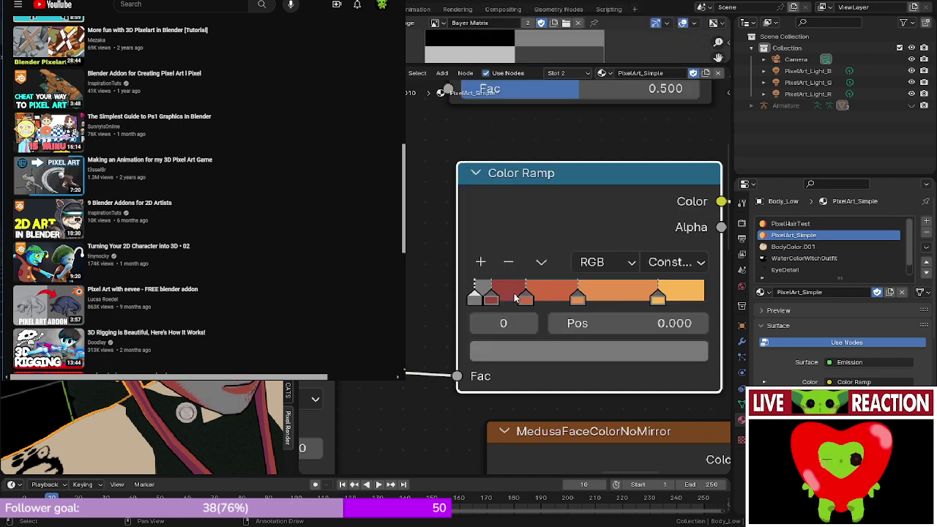
- Turn the second and third stops of the connected Color Ramp grey by reducing their saturation to 0
left_click(492, 298)
left_click(539, 363)
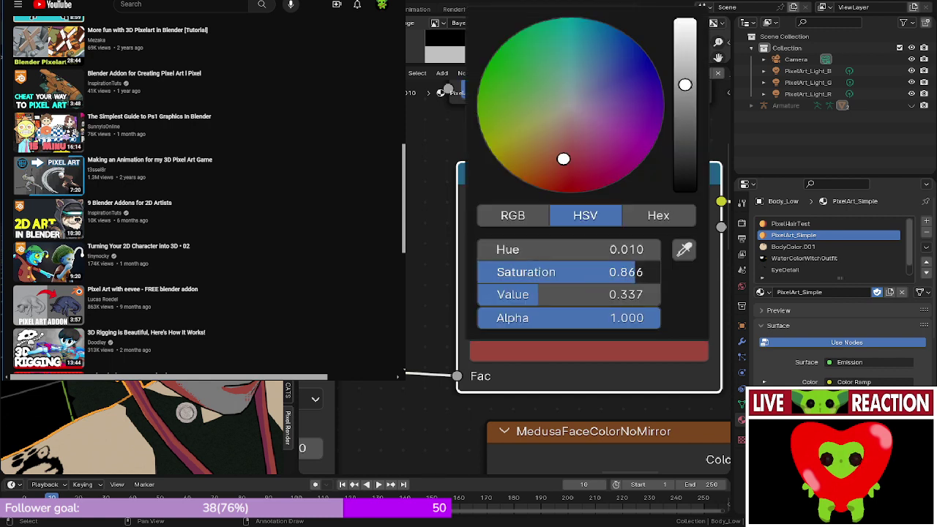
left_click_drag(645, 273, 481, 273)
left_click(529, 299)
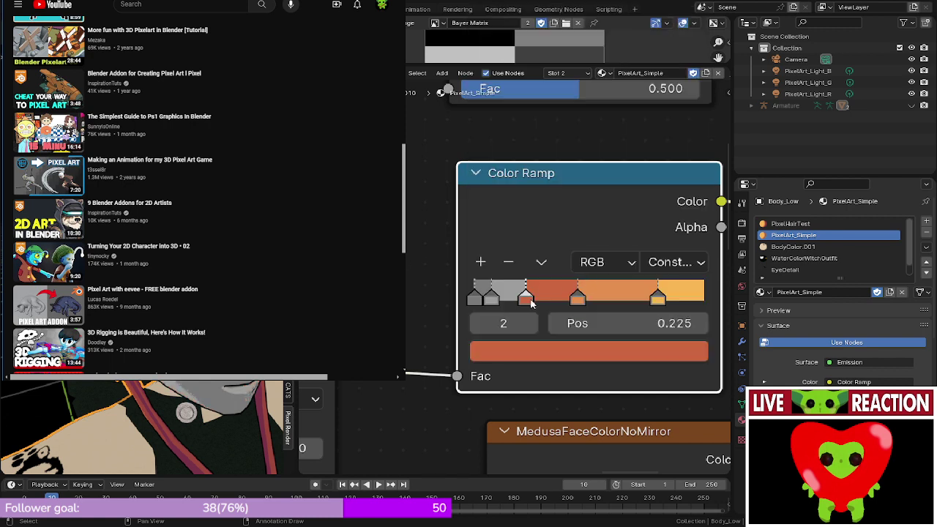
left_click(546, 350)
left_click_drag(602, 272, 480, 249)
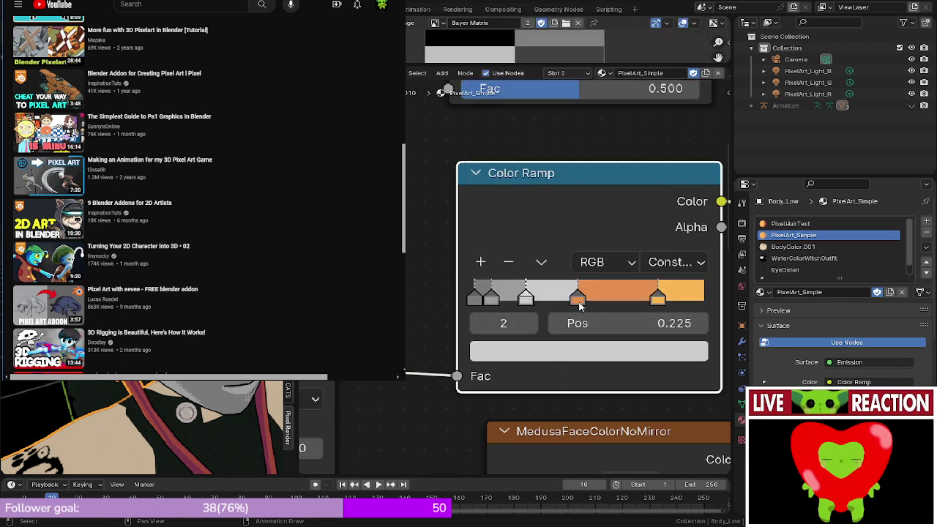
- Try setting the hue, saturation and value of the Color Ramp's fourth stop to 0
left_click_drag(578, 299, 580, 350)
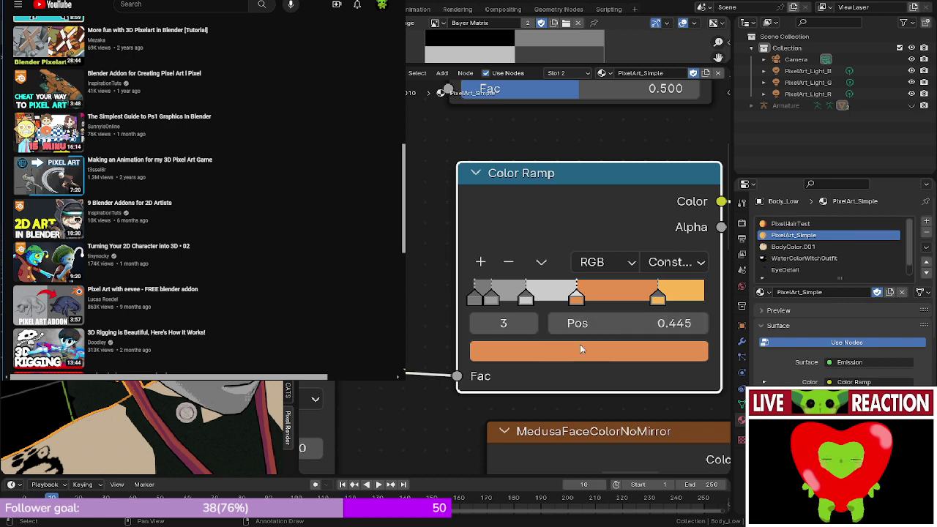
key("ctrl+z")
left_click(581, 301)
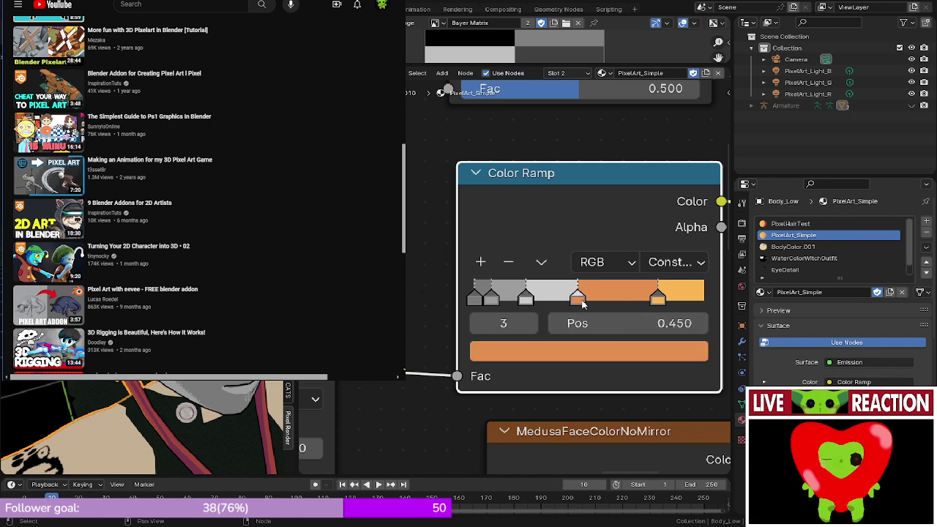
left_click(591, 357)
left_click_drag(584, 277, 419, 277)
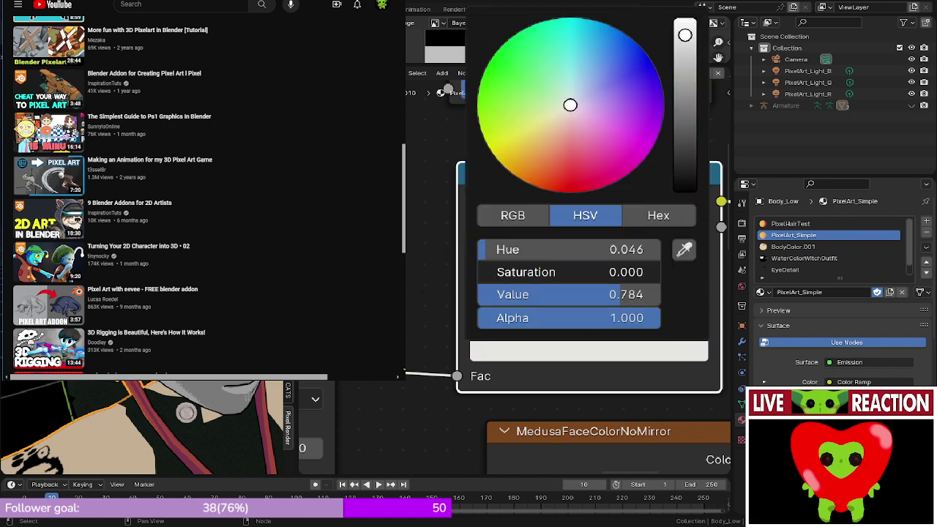
left_click_drag(513, 250, 468, 255)
left_click_drag(539, 301, 463, 283)
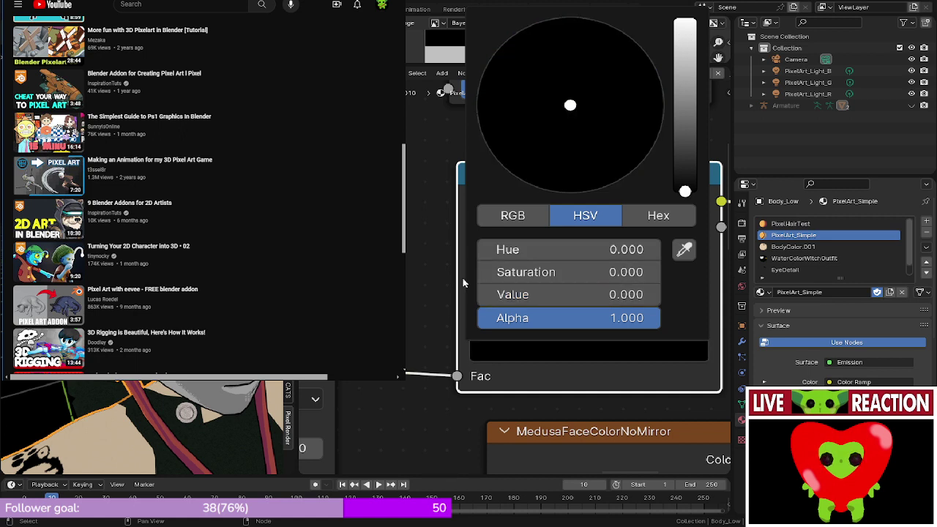
- Try desaturating the Color Ramp's last stop and reselect the black fourth stop to edit its color
left_click(658, 300)
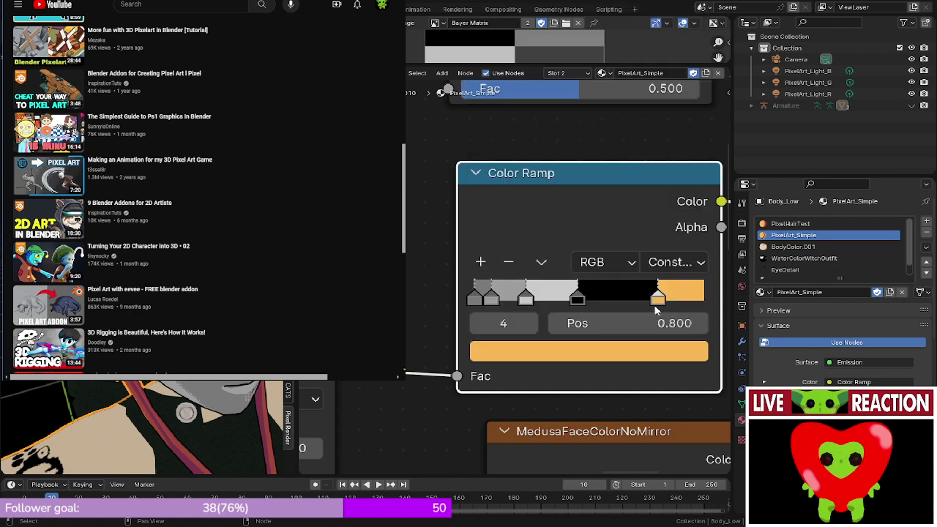
left_click(624, 351)
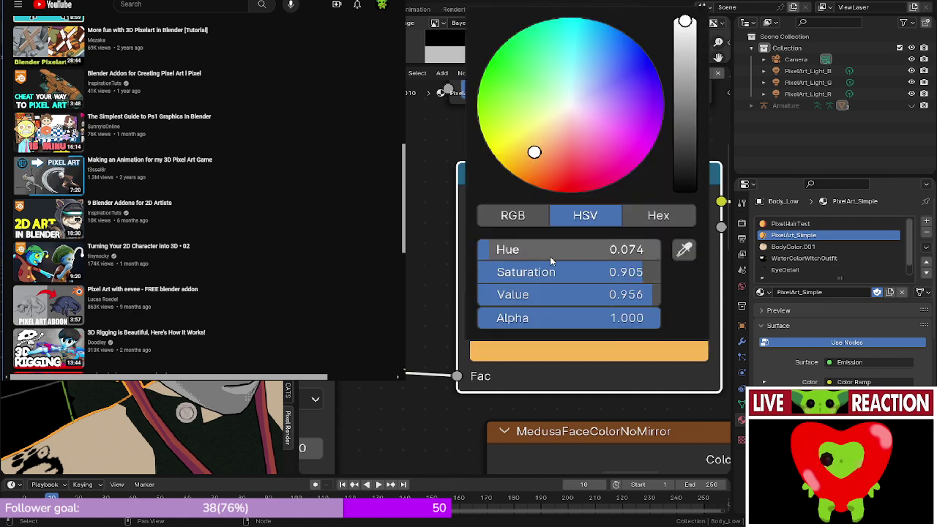
left_click_drag(564, 277, 479, 250)
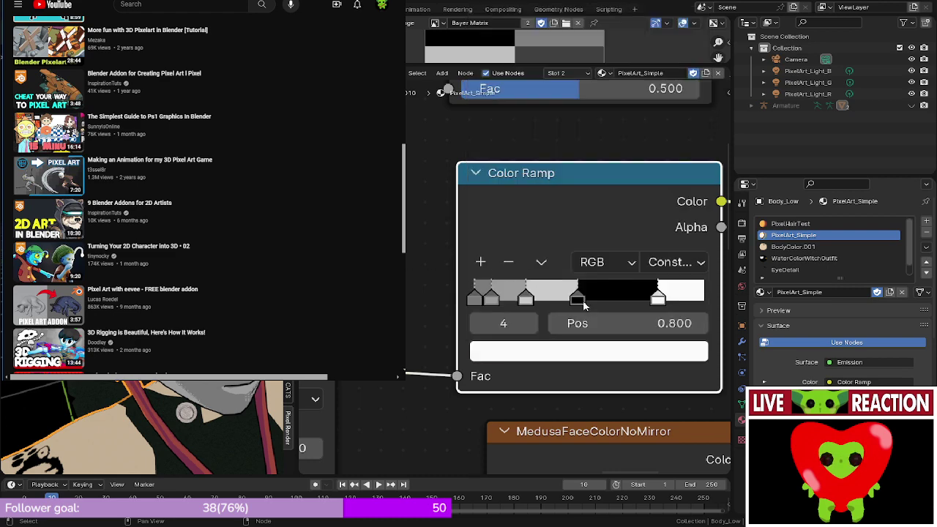
left_click(599, 357)
left_click(578, 361)
left_click(578, 300)
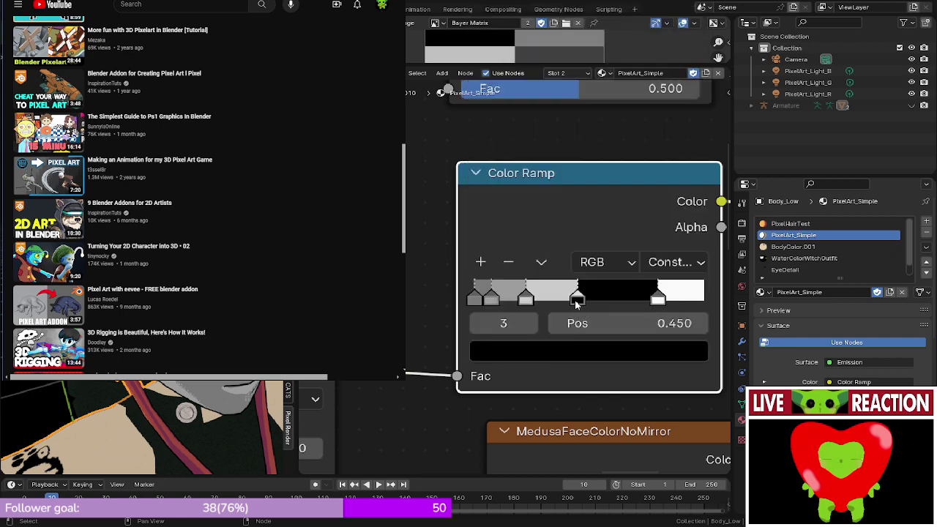
left_click(591, 359)
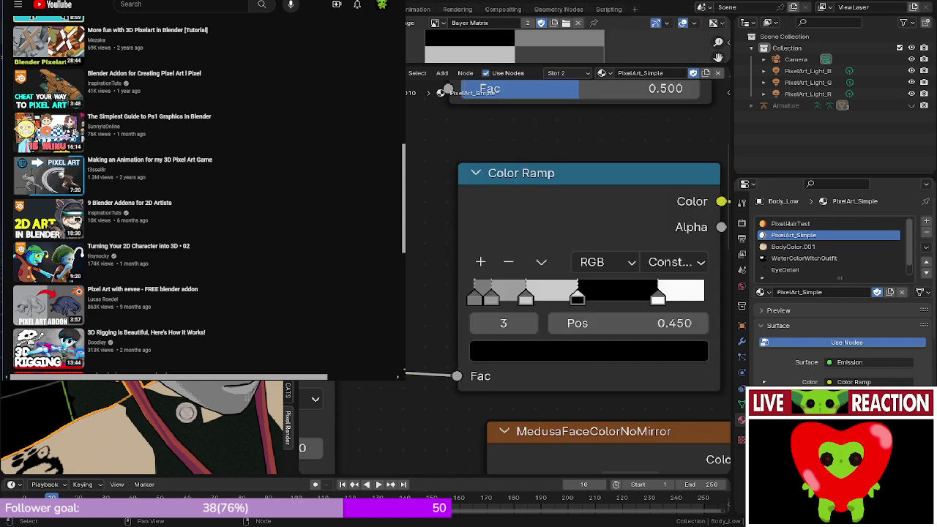
- Undo the color changes made to the fourth and last stops of the Color Ramp
key("ctrl+z")
key("ctrl+z")
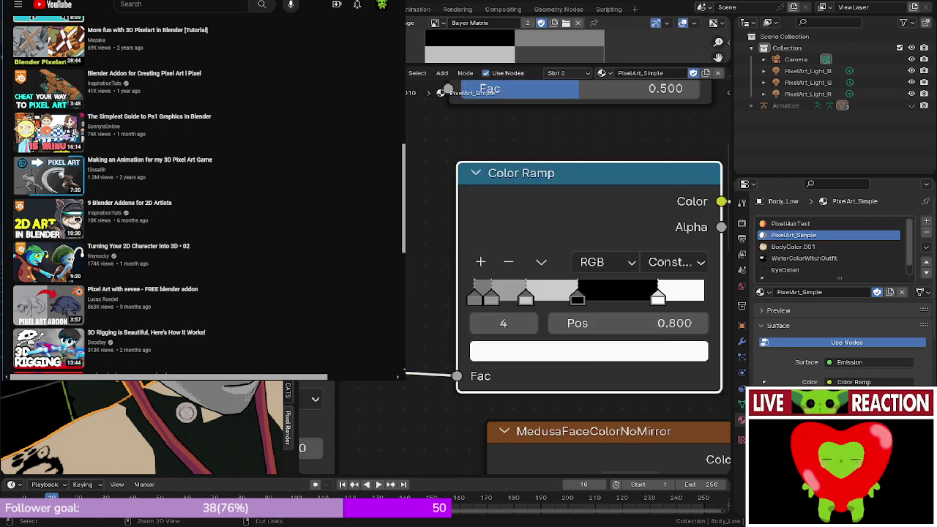
key("ctrl+z")
key("ctrl+z")
key("ctrl+z")
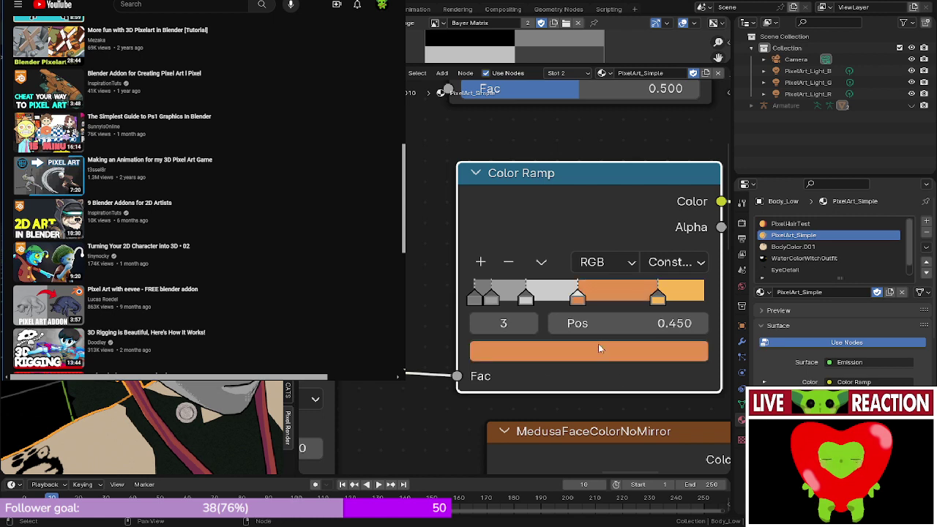
- Set the fourth stop's saturation to 0 and the last stop's hue and saturation to 0, and check the greyscale shading on the character
left_click(570, 356)
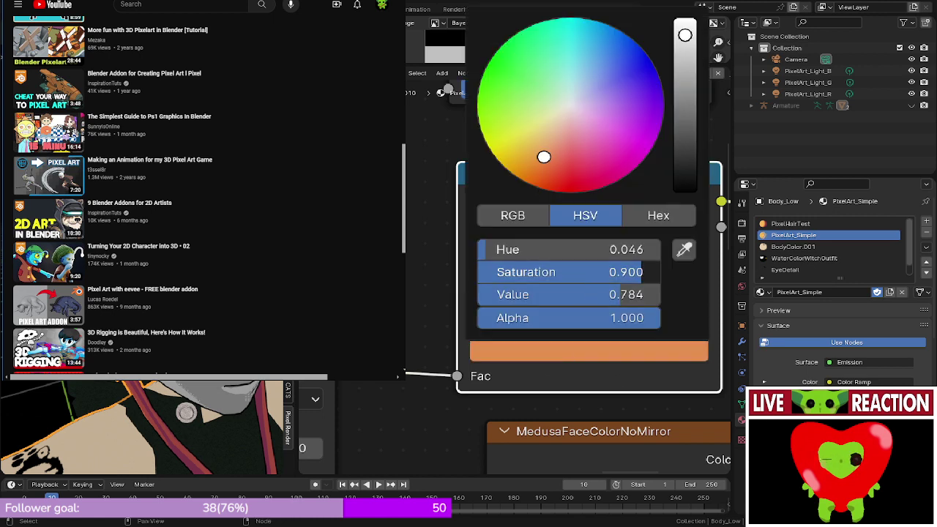
key("BackSpace")
key("BackSpace")
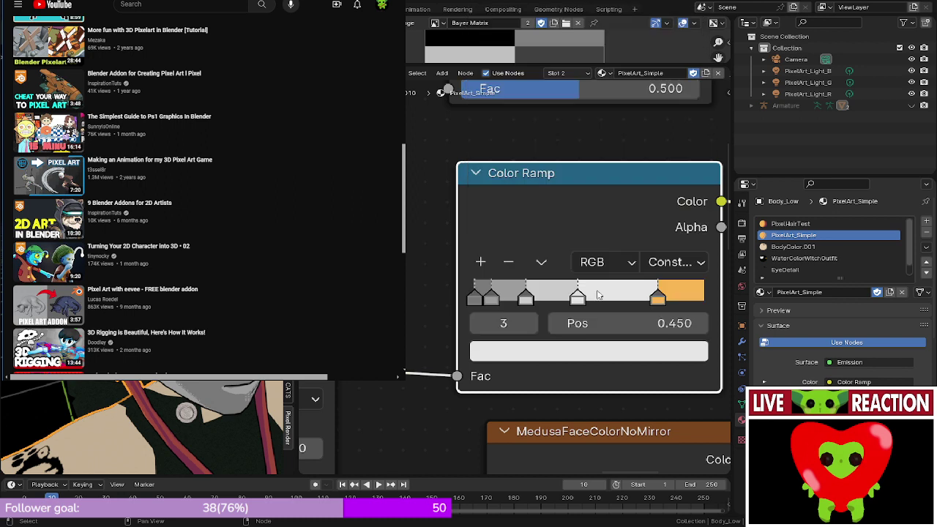
left_click(652, 299)
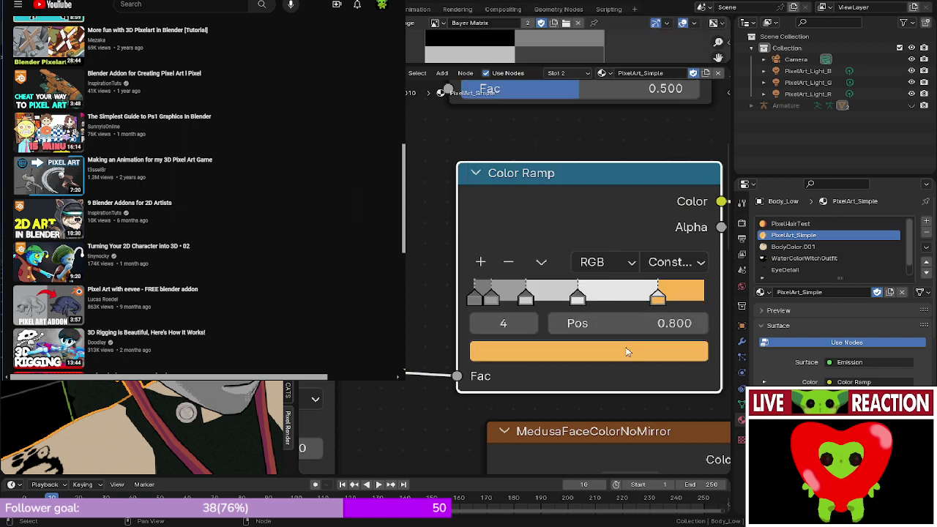
left_click(585, 351)
key("BackSpace")
key("BackSpace")
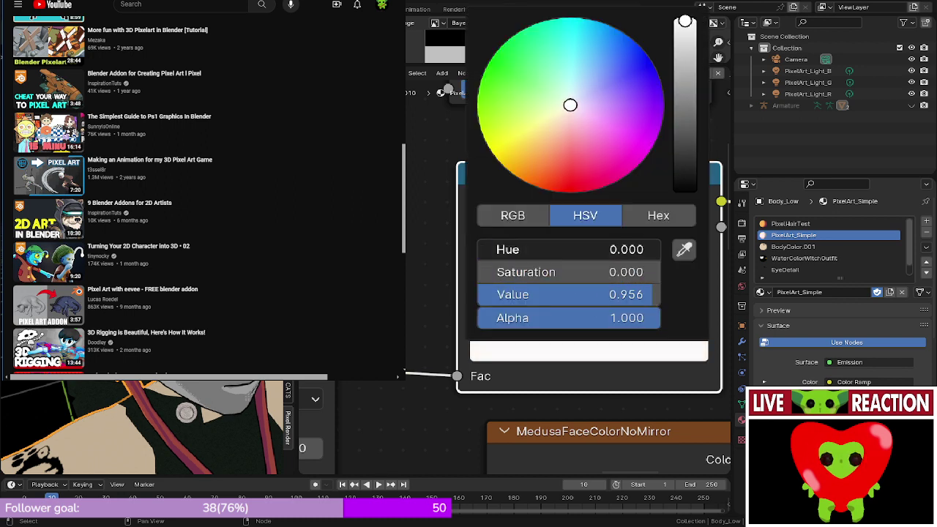
middle_click_drag(147, 308, 234, 307)
middle_click_drag(190, 435, 213, 439)
- Place a copy of the Soft Light mix node below the Emission node and set its blending mode to Multiply
scroll(412, 250, "down", 4)
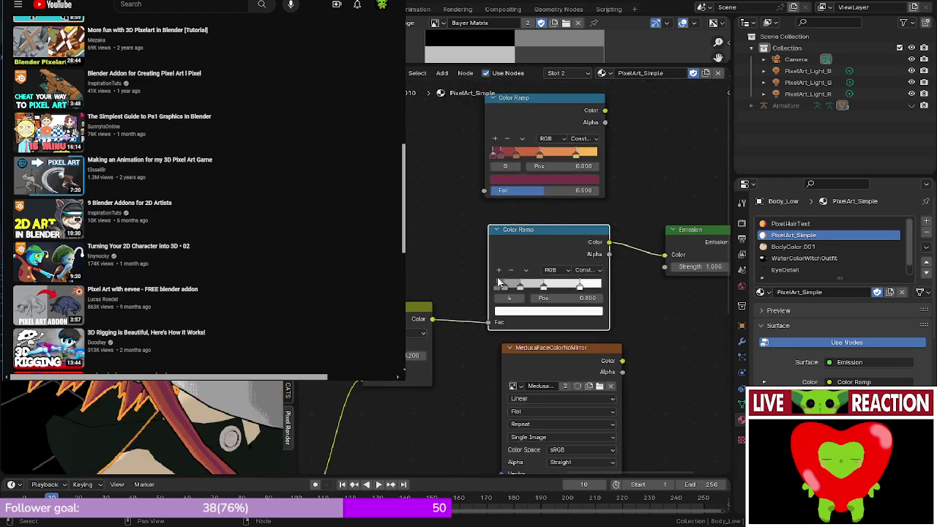
middle_click_drag(567, 317, 481, 307)
left_click(561, 304)
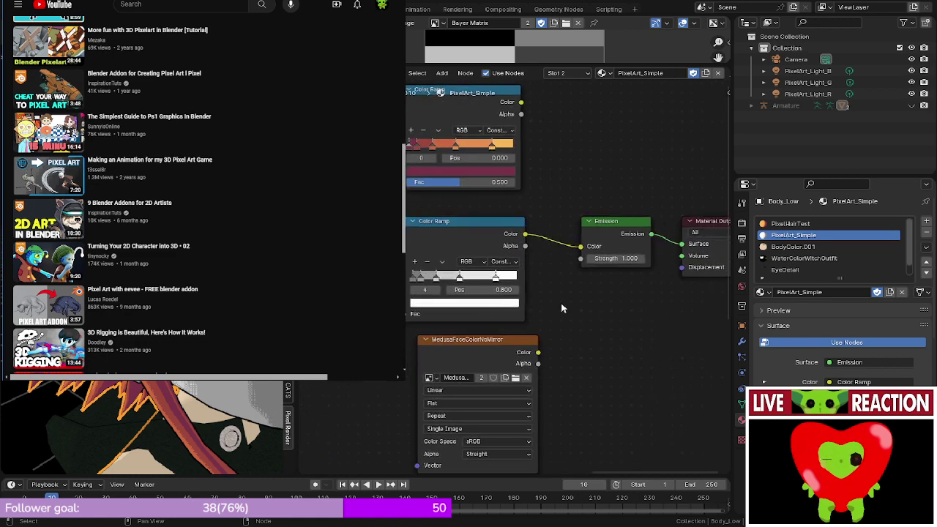
key("shift")
key("shift+a")
key("shift+d")
left_click(614, 310)
left_click(613, 329)
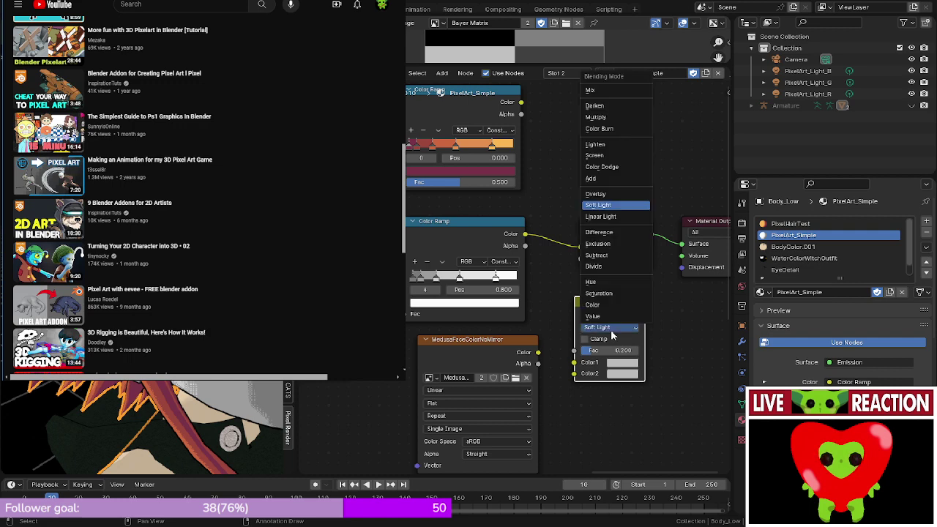
left_click(609, 118)
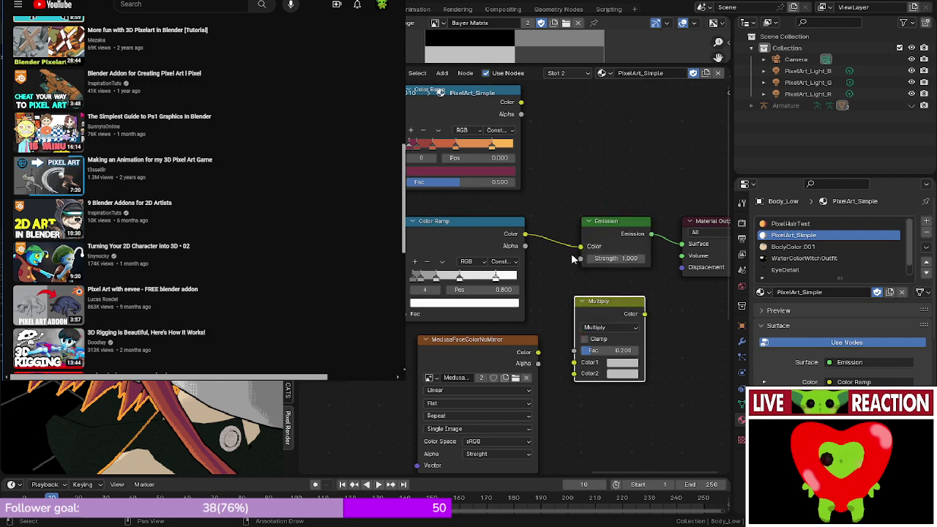
- Connect the Color Ramp to the Multiply node's Fac, the MedusaFaceColorNoMirror color to Color2, and the Multiply output to the Emission color
left_click_drag(525, 234, 576, 374)
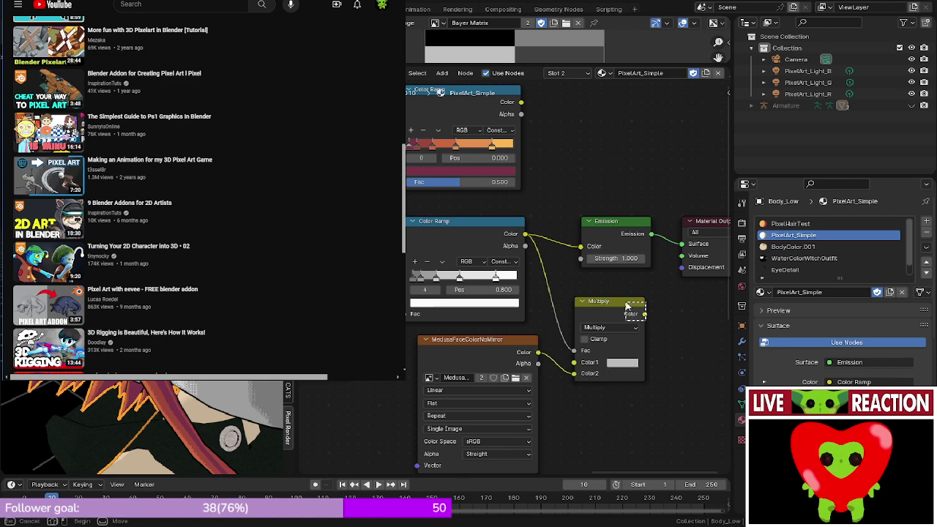
left_click(645, 317)
left_click_drag(645, 314, 583, 247)
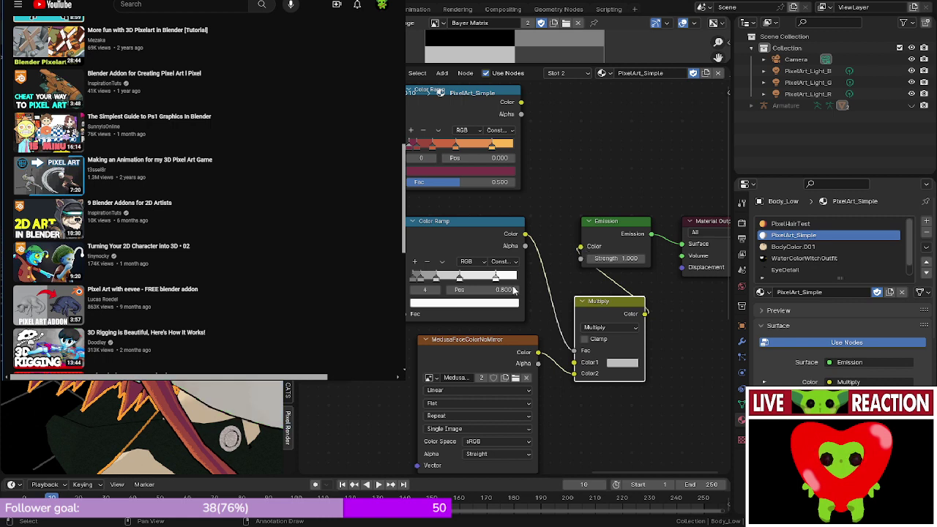
- Move the face texture link from Color2 to Color1 of the Multiply node and set Color2 to white with value 1.000
middle_click_drag(241, 322, 219, 322)
scroll(191, 322, "up", 3)
left_click_drag(574, 370, 574, 359)
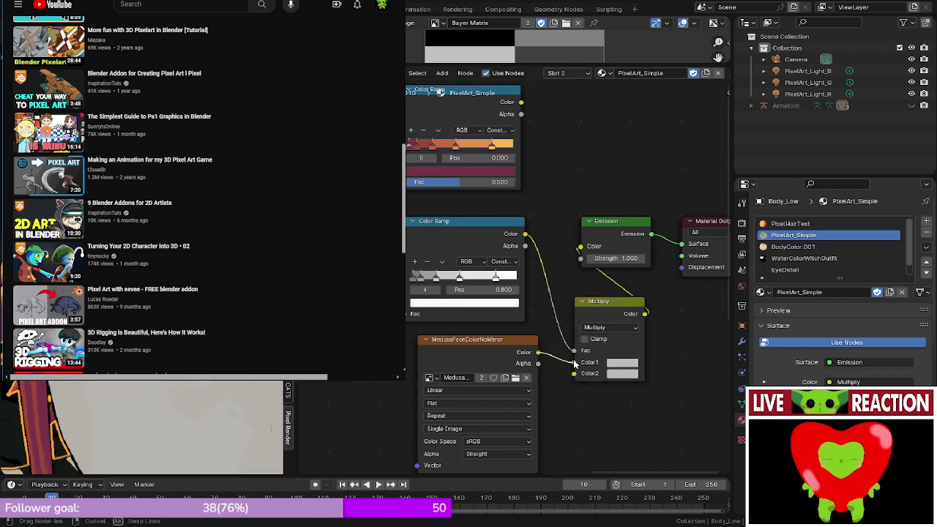
left_click(623, 375)
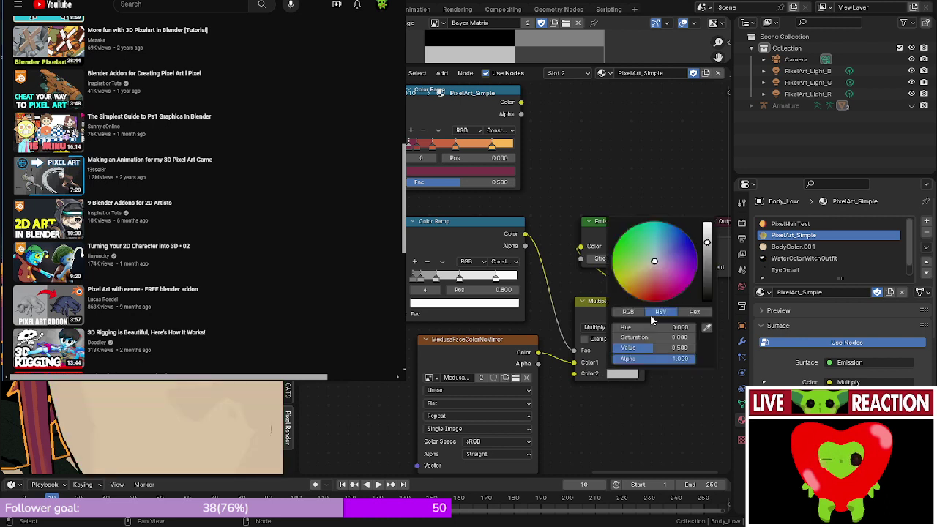
left_click_drag(707, 243, 707, 223)
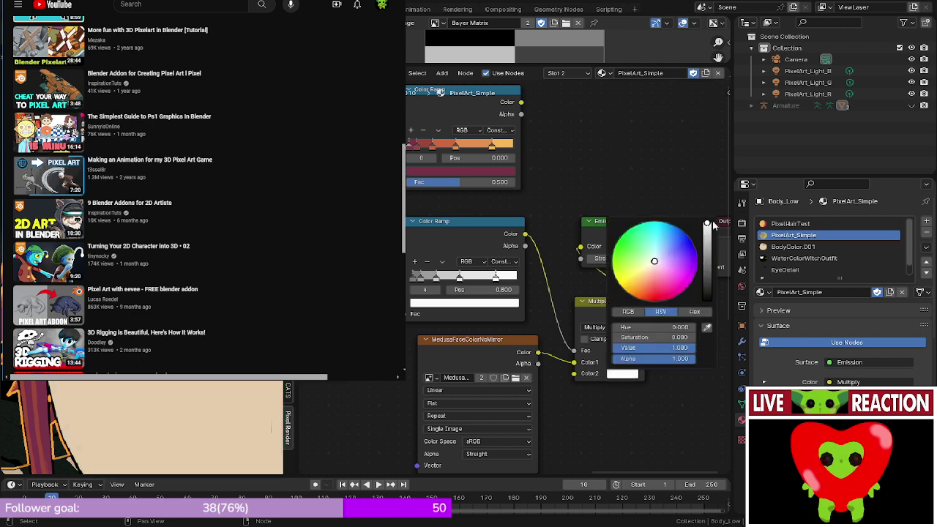
- Connect the Color Ramp color directly to the Emission color and check the greyscale shading on the character's face
mouse_move(139, 308)
middle_mouse_down()
mouse_move(220, 308)
mouse_move(147, 322)
middle_mouse_up()
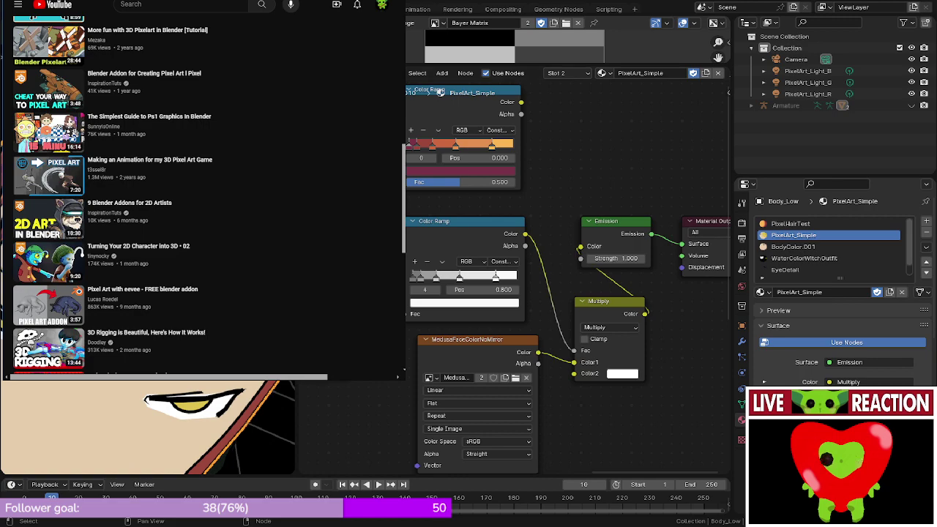
left_click_drag(300, 239, 592, 238)
middle_click_drag(512, 239, 271, 246)
middle_click_drag(362, 257, 355, 260)
middle_click_drag(667, 315, 610, 313)
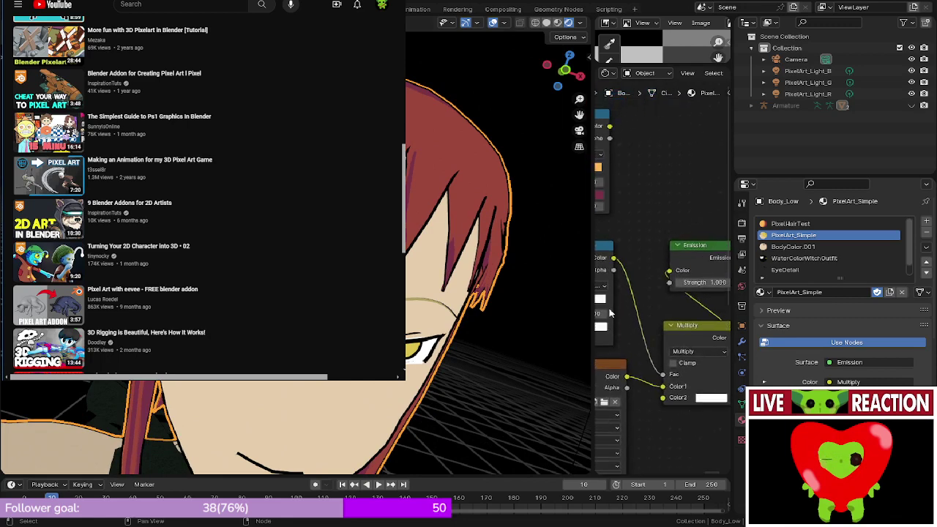
left_click_drag(614, 259, 668, 272)
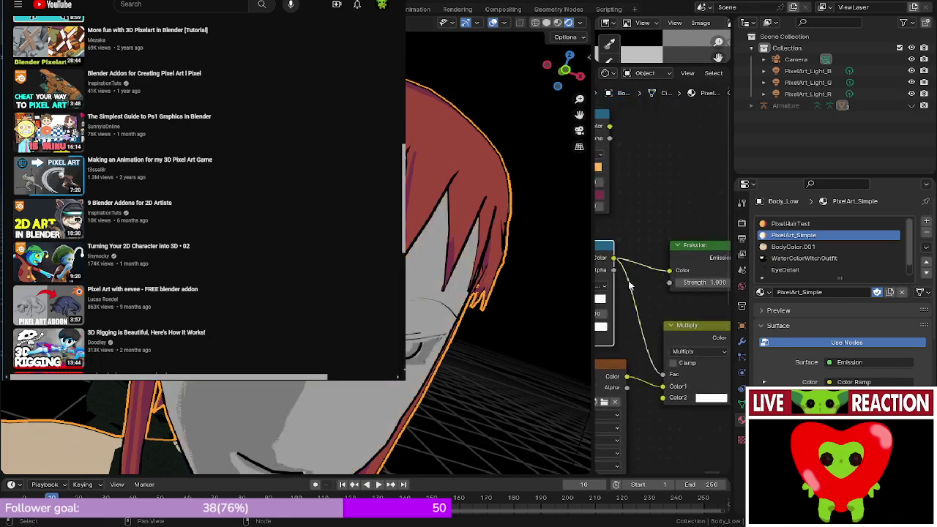
middle_click_drag(626, 286, 613, 284)
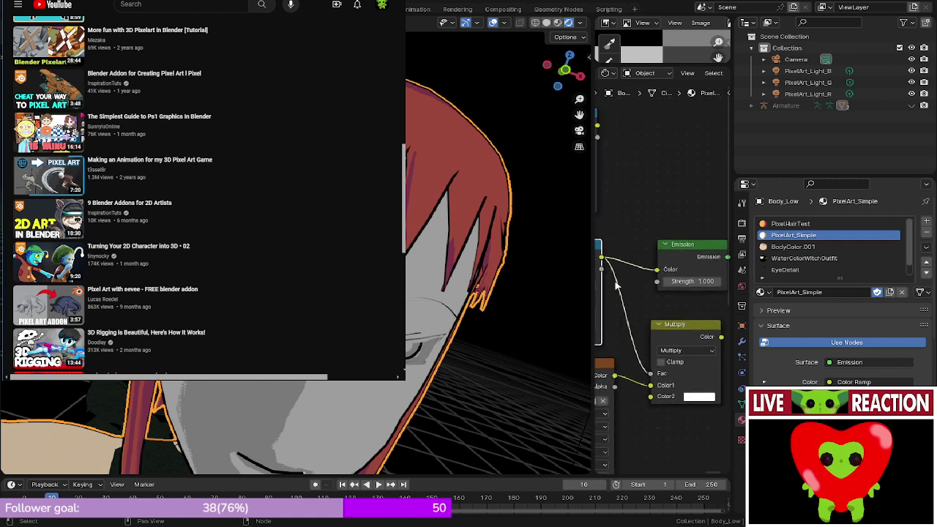
left_click(589, 228)
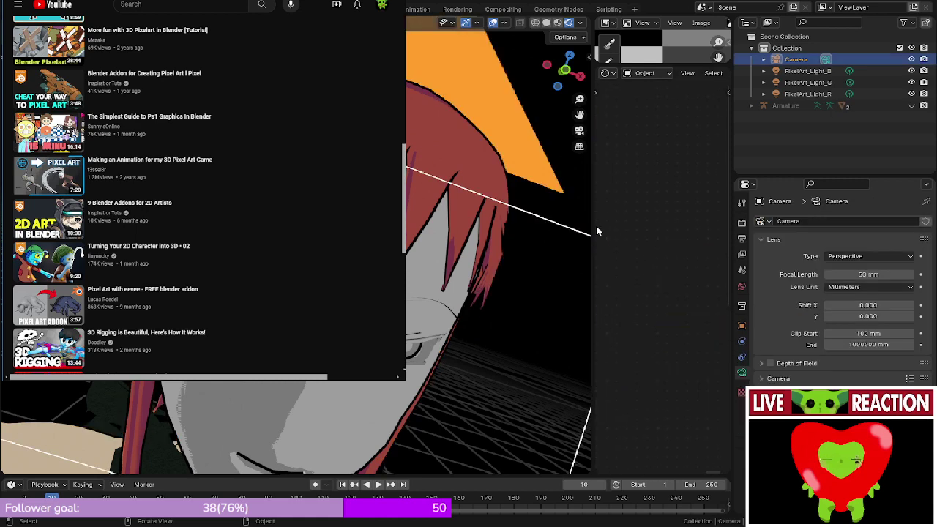
left_click(438, 288)
left_click_drag(592, 218, 210, 220)
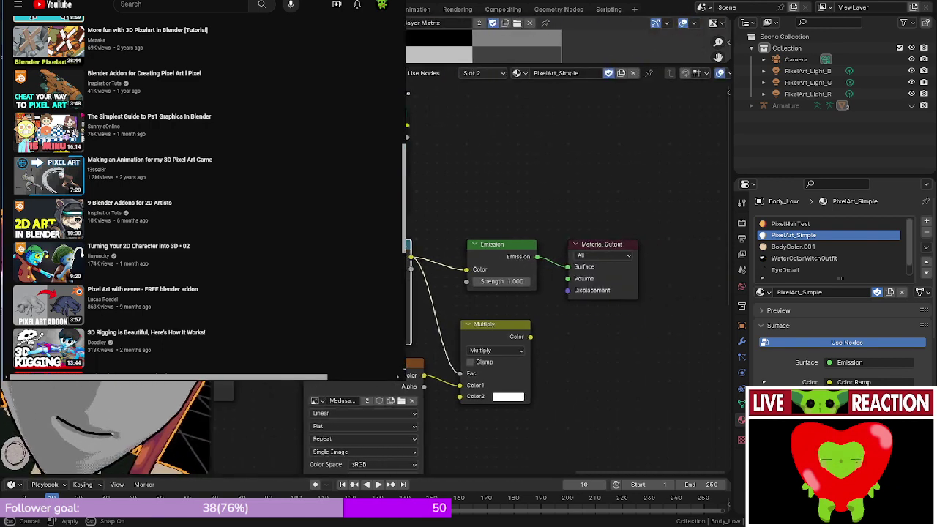
- Reconnect the Multiply output to the Emission color and move the Color Ramp link from the Multiply node's Fac to Color2
middle_click_drag(559, 289, 581, 256)
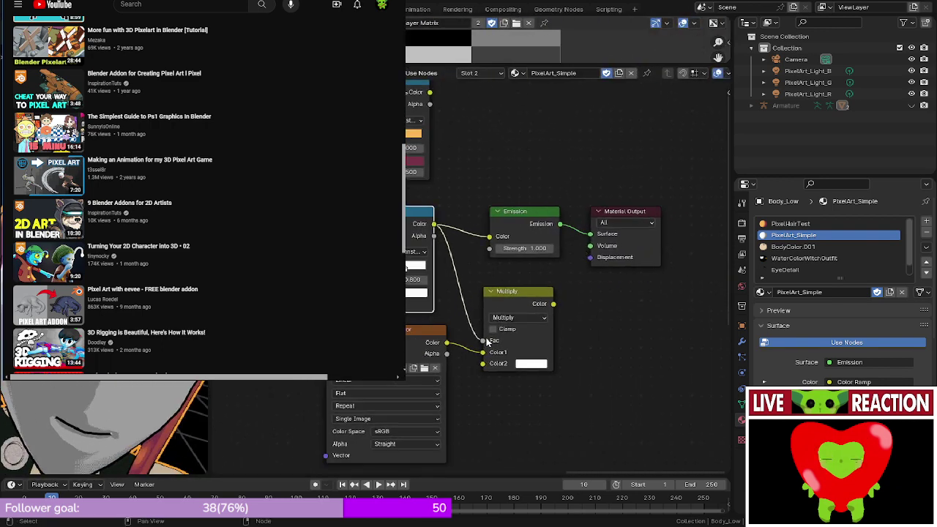
left_click_drag(553, 304, 489, 236)
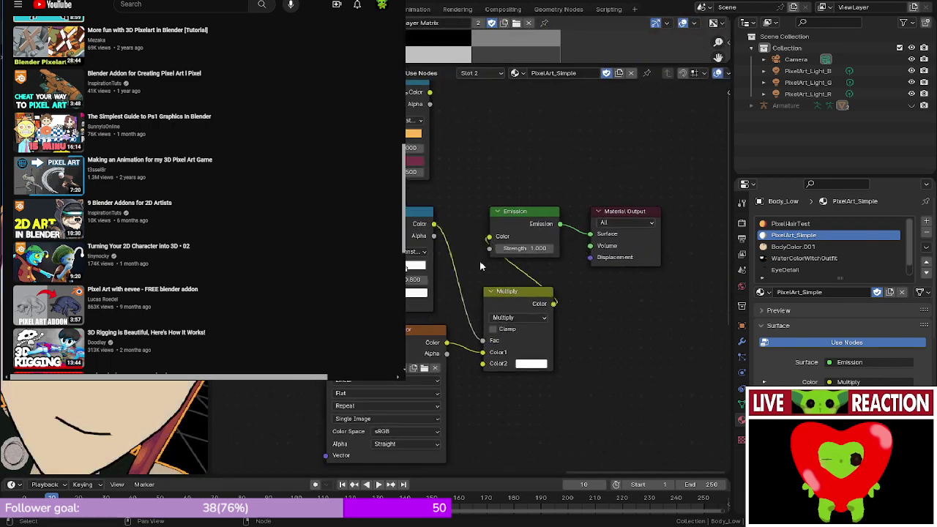
mouse_move(482, 342)
left_mouse_down()
mouse_move(480, 368)
mouse_move(520, 341)
mouse_move(564, 340)
left_mouse_up()
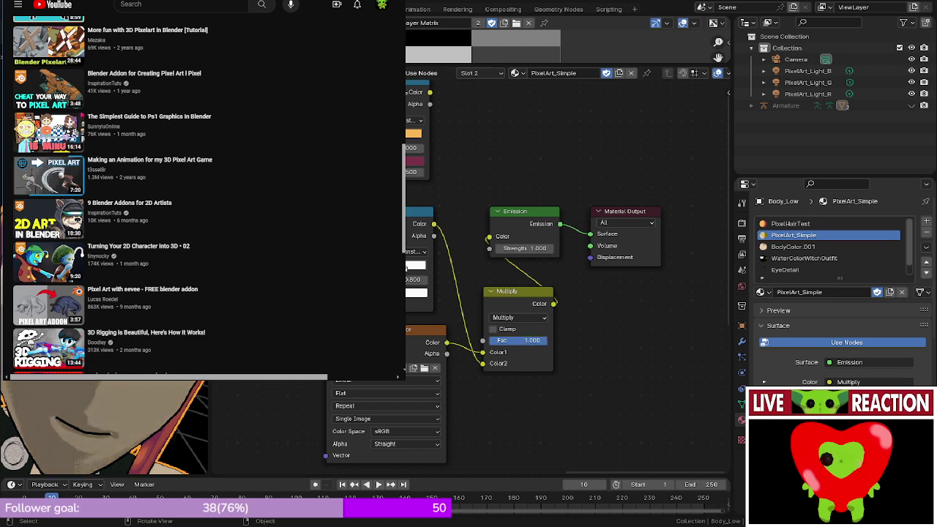
middle_click_drag(88, 439, 146, 413)
scroll(104, 427, "up", 3)
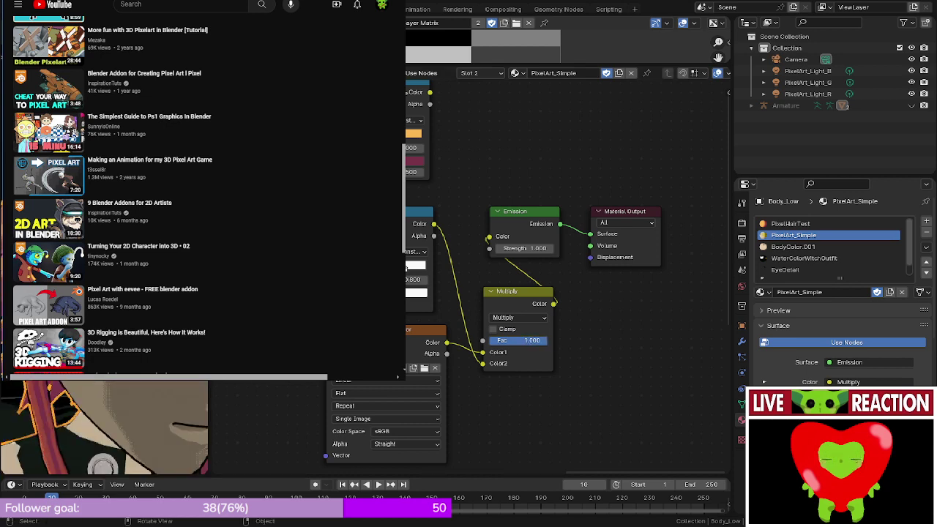
- Change the Multiply node's blending mode to Mix and set its Fac to 0.5
middle_click_drag(536, 380, 570, 370)
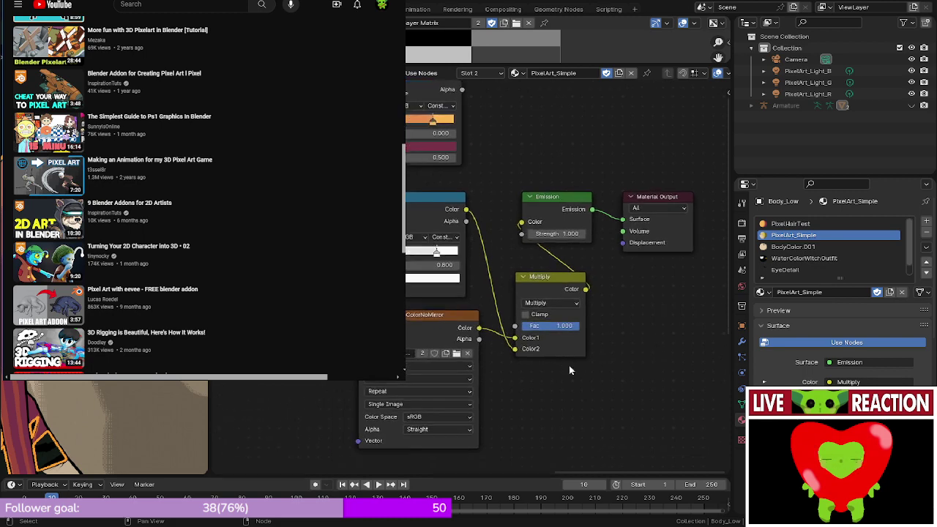
left_click(561, 303)
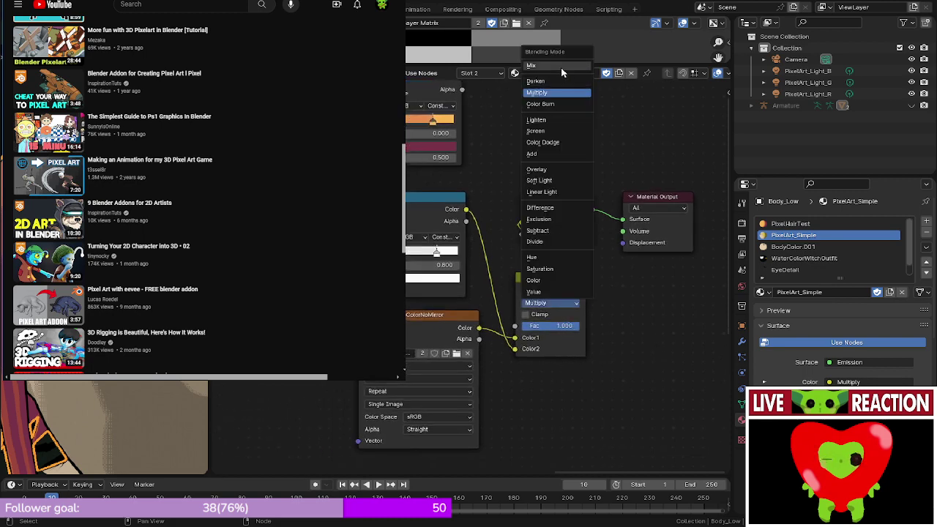
left_click(561, 67)
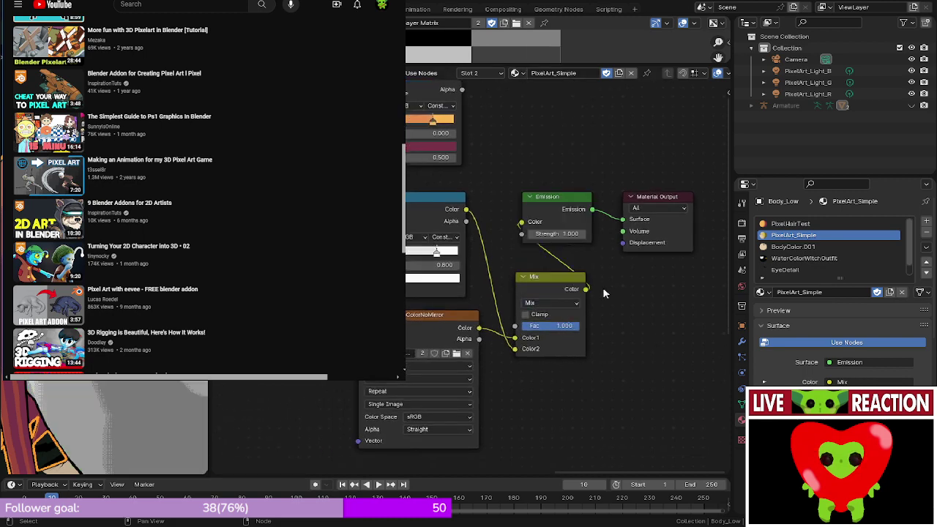
left_click(558, 324)
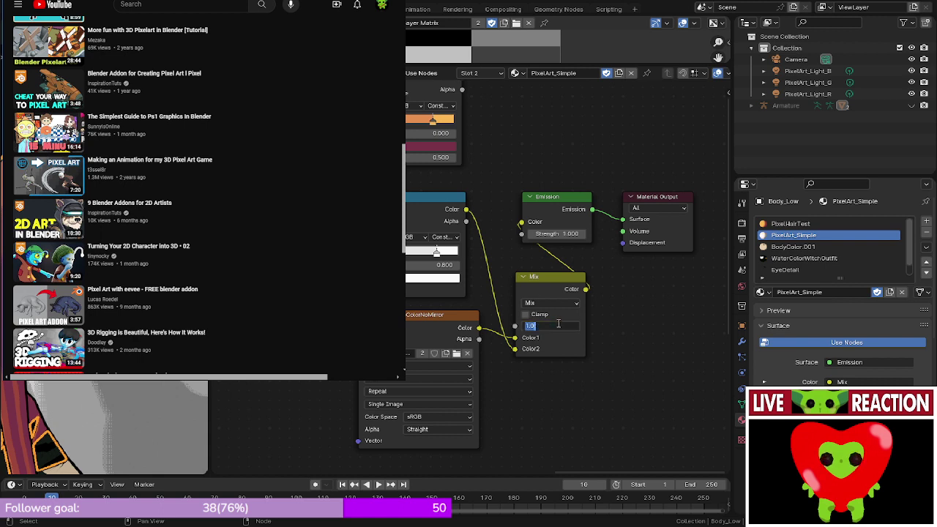
type("0.5")
key("Return")
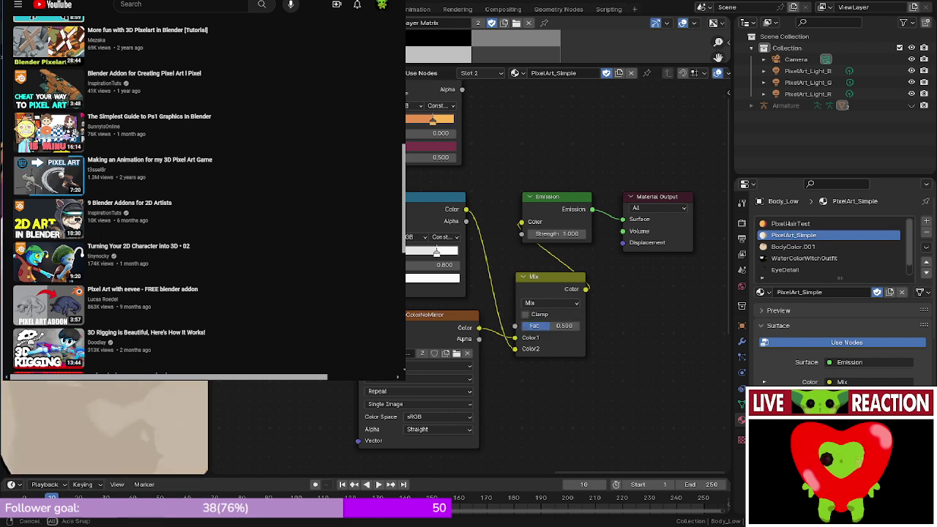
scroll(104, 428, "up", 3)
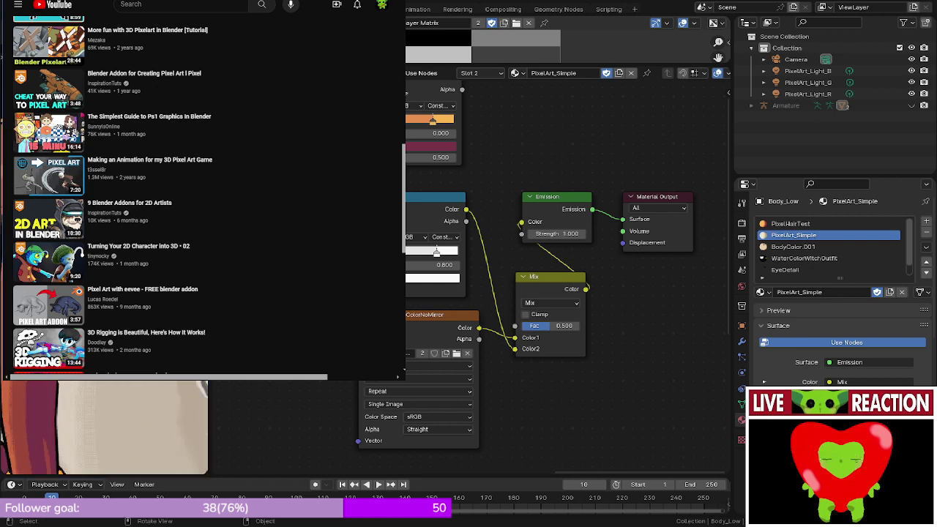
- Try a higher Fac on the Mix node and set it back to 0.5
left_click_drag(536, 328, 562, 325)
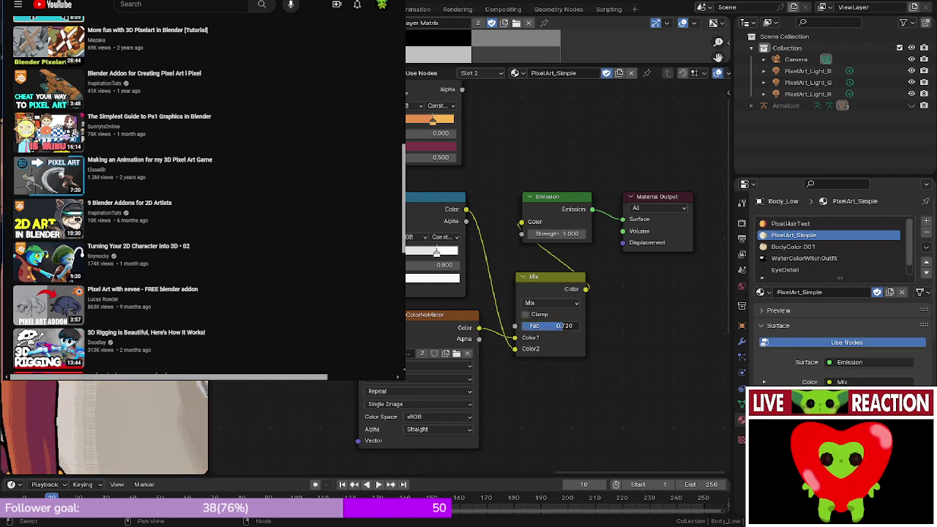
left_click(570, 326)
type("0.5")
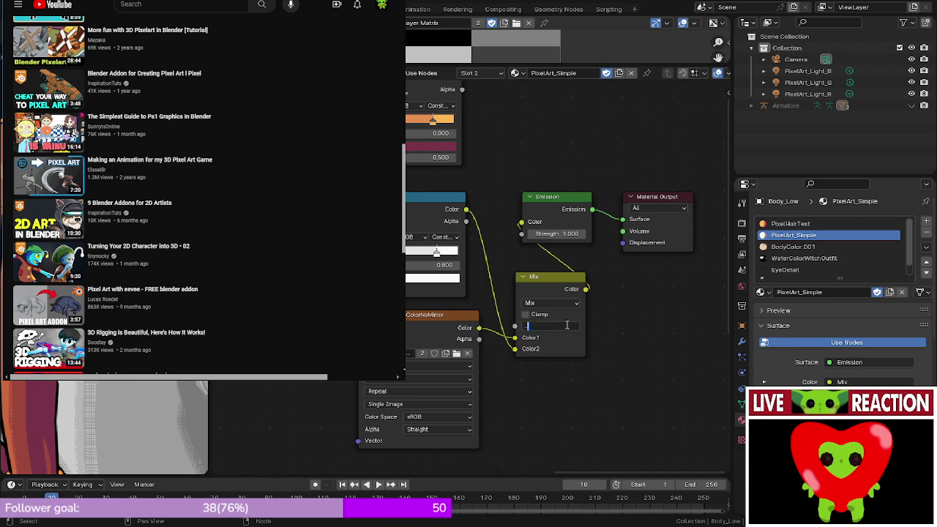
key("Return")
scroll(104, 427, "down", 5)
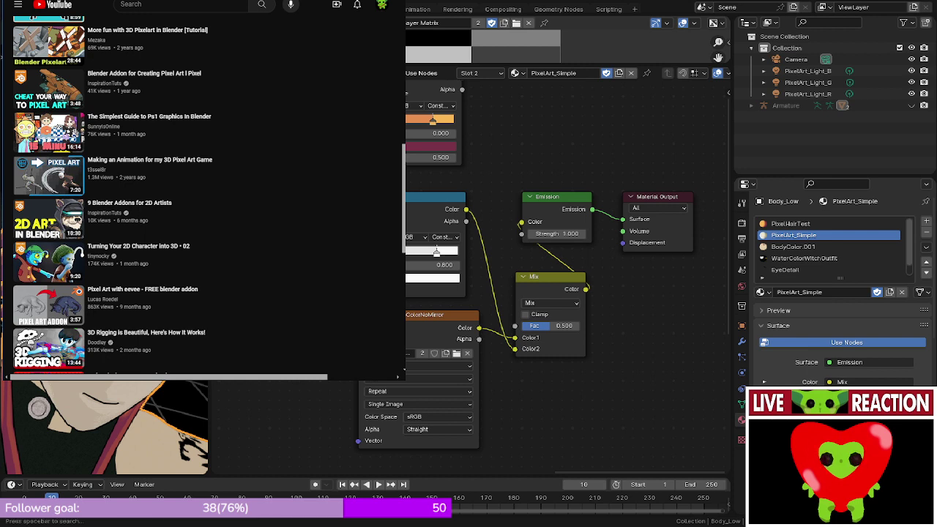
key("F12")
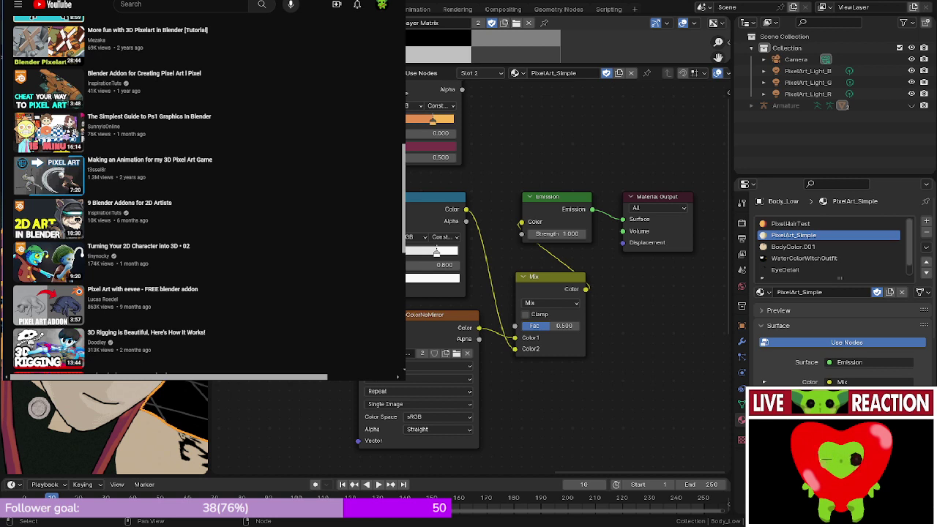
- Compare the face materials by swapping the second slot between FaceColor.001 and PixelArt_Simple, ending on PixelArt_Simple
left_click(763, 292)
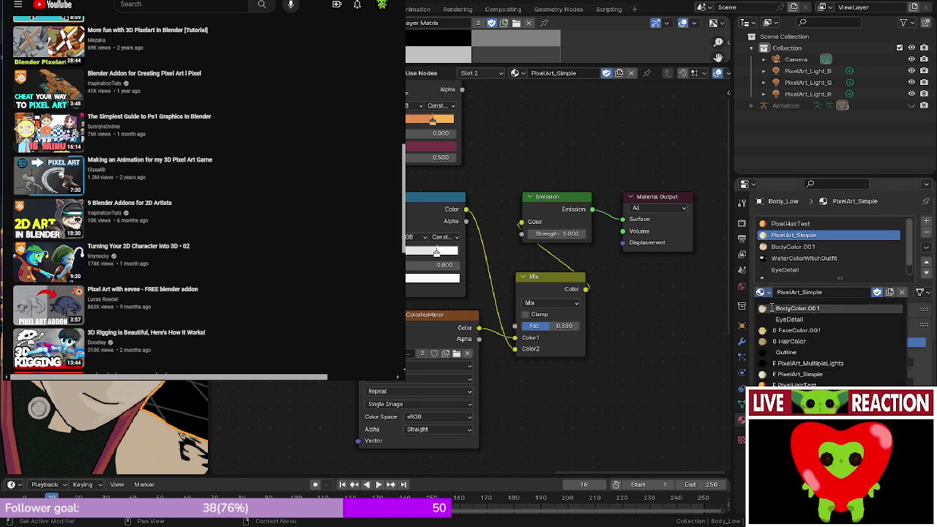
left_click(791, 330)
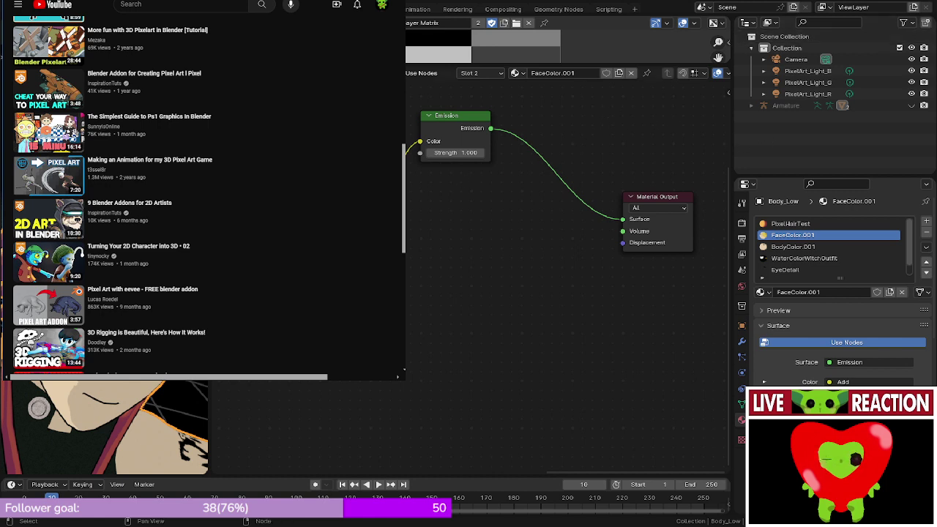
scroll(418, 188, "down", 2)
middle_click_drag(453, 203, 497, 277)
scroll(482, 219, "up", 3)
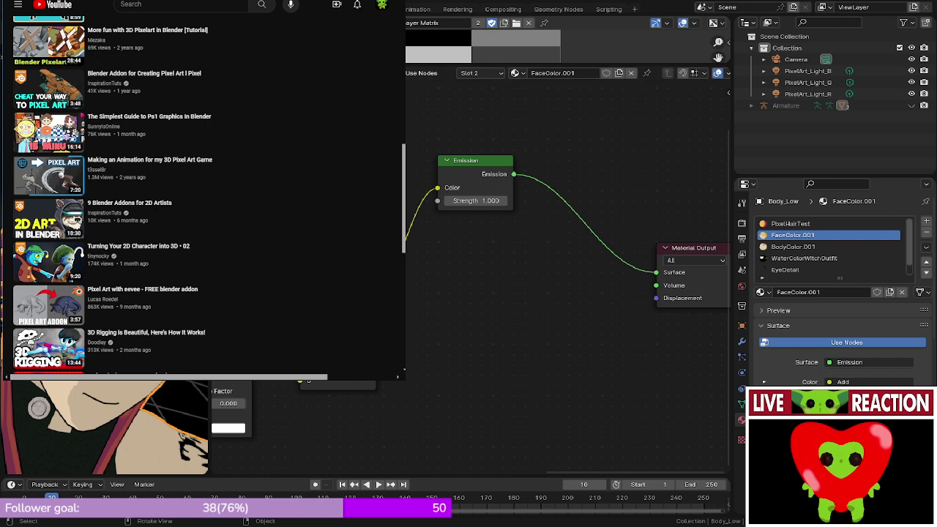
left_click(764, 292)
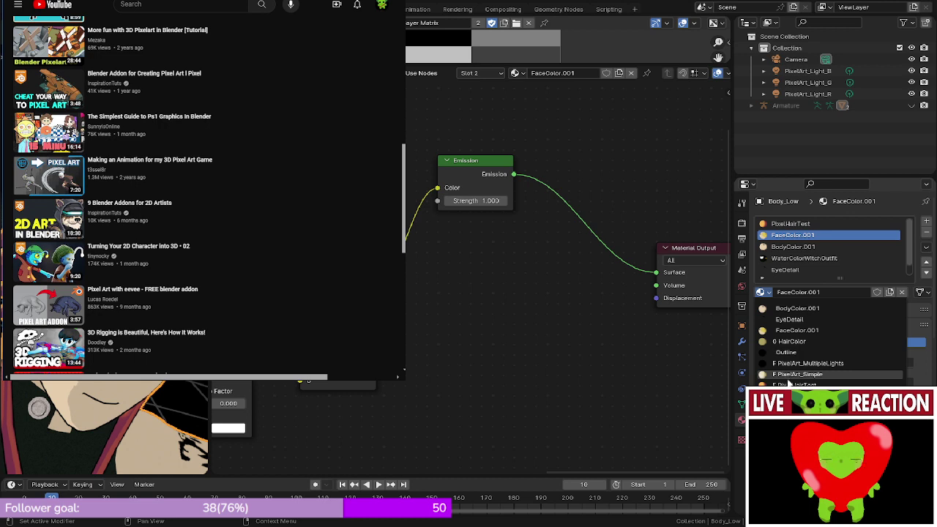
left_click(791, 375)
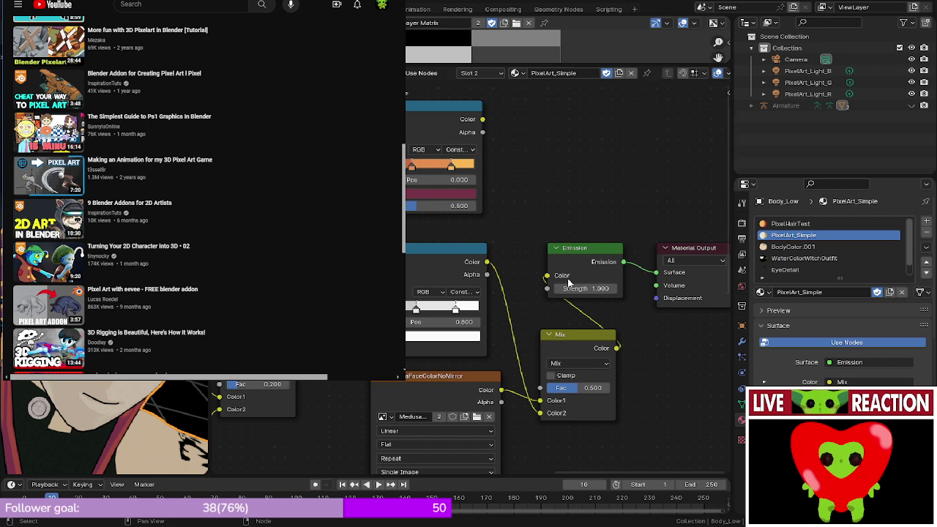
left_click(763, 292)
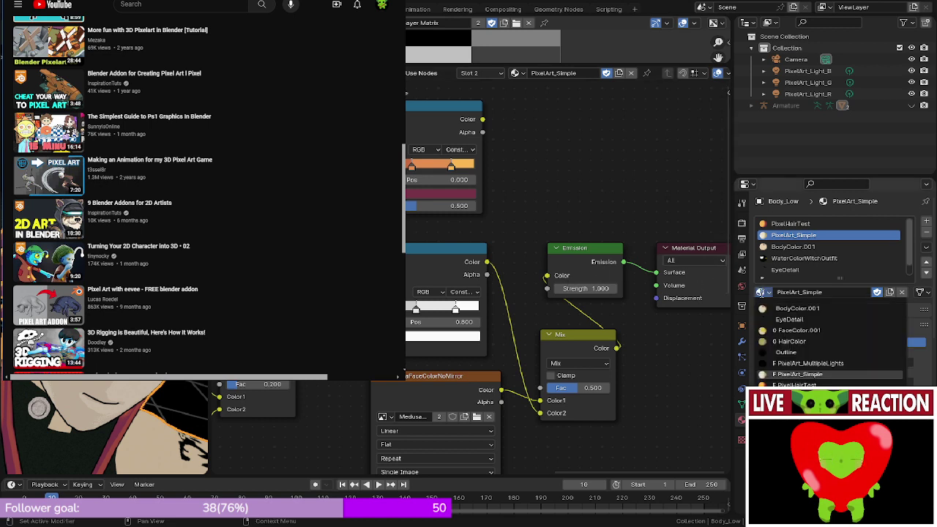
left_click(777, 332)
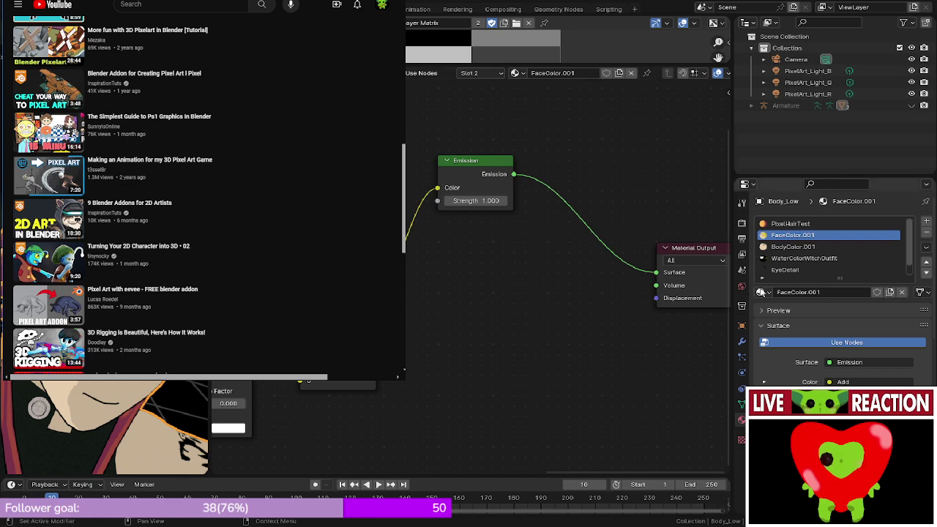
left_click(762, 292)
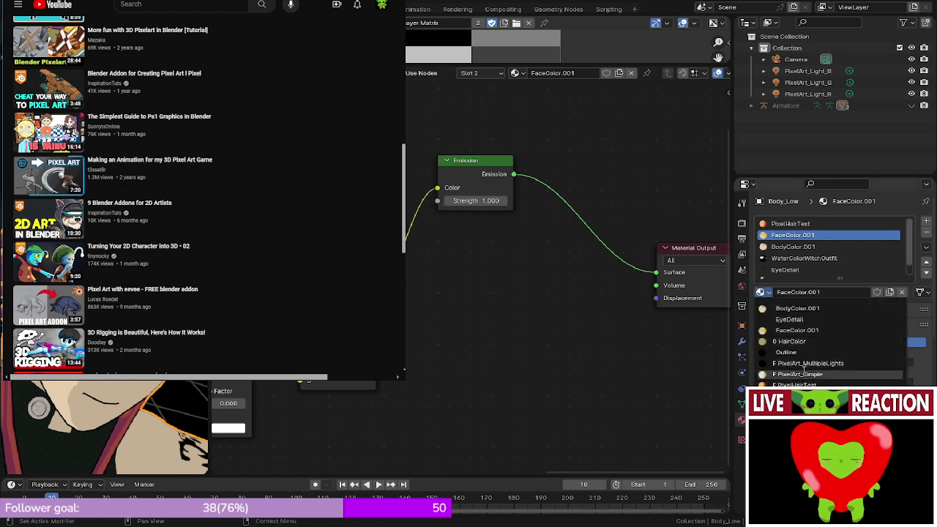
left_click(802, 373)
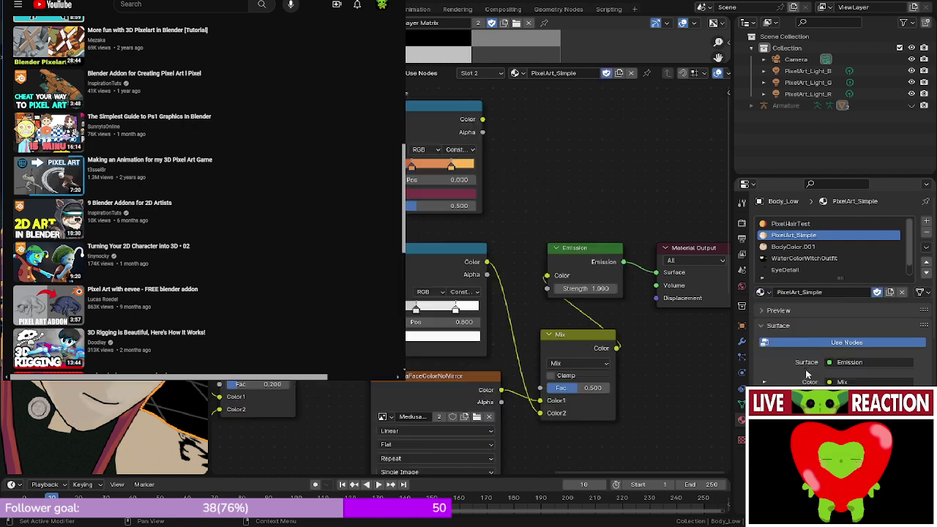
- Try lowering the Mix node's Fac to about 0.4, set it back to 0.5, and inspect the character's body
middle_click_drag(104, 410, 135, 417)
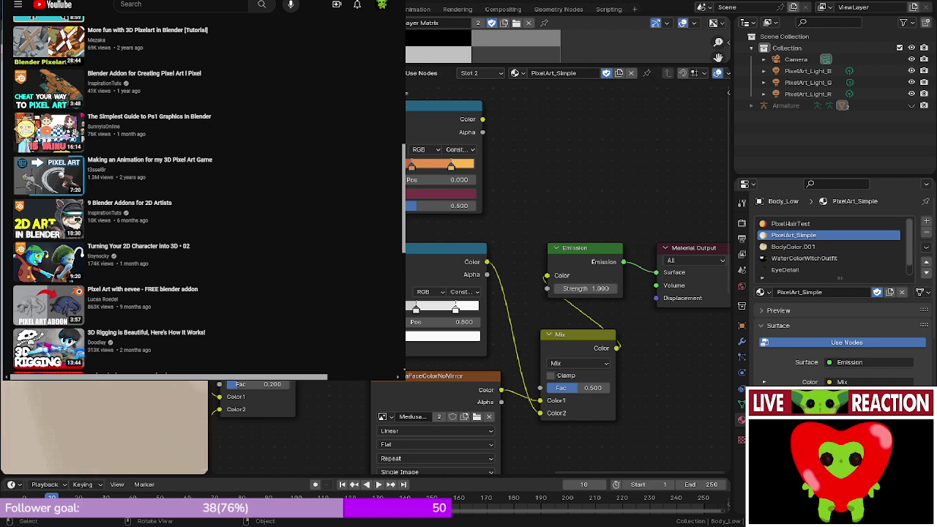
mouse_move(577, 388)
left_mouse_down()
mouse_move(546, 388)
mouse_move(572, 388)
left_mouse_up()
left_click(575, 388)
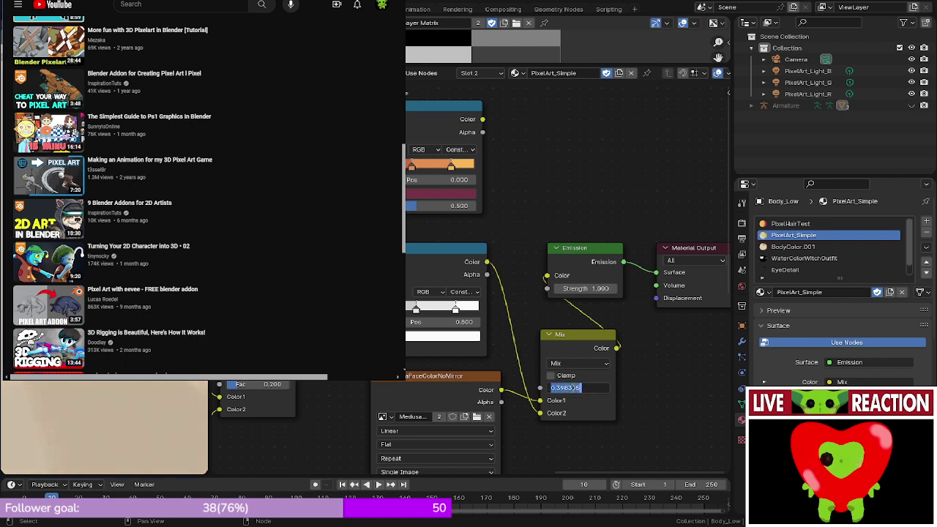
type("0.5")
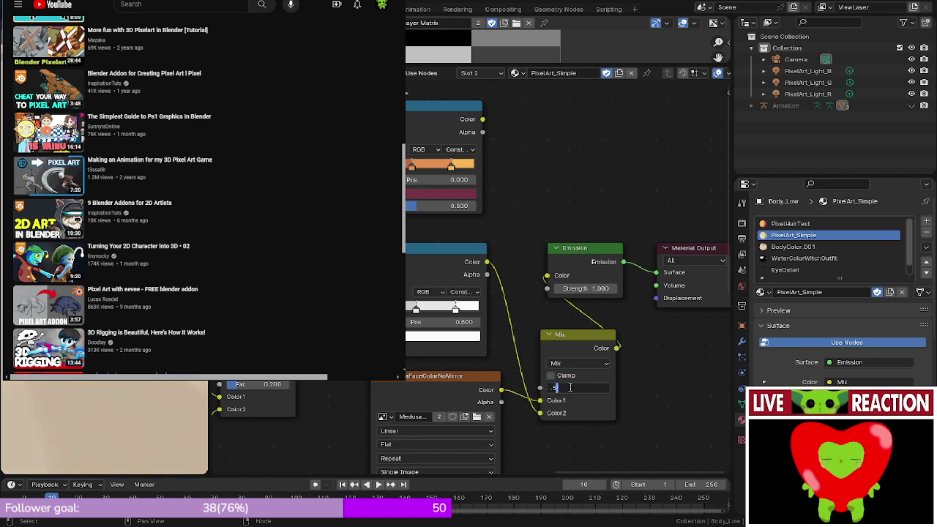
key("Return")
mouse_move(104, 428)
middle_mouse_down()
mouse_move(173, 432)
mouse_move(125, 428)
mouse_move(154, 428)
middle_mouse_up()
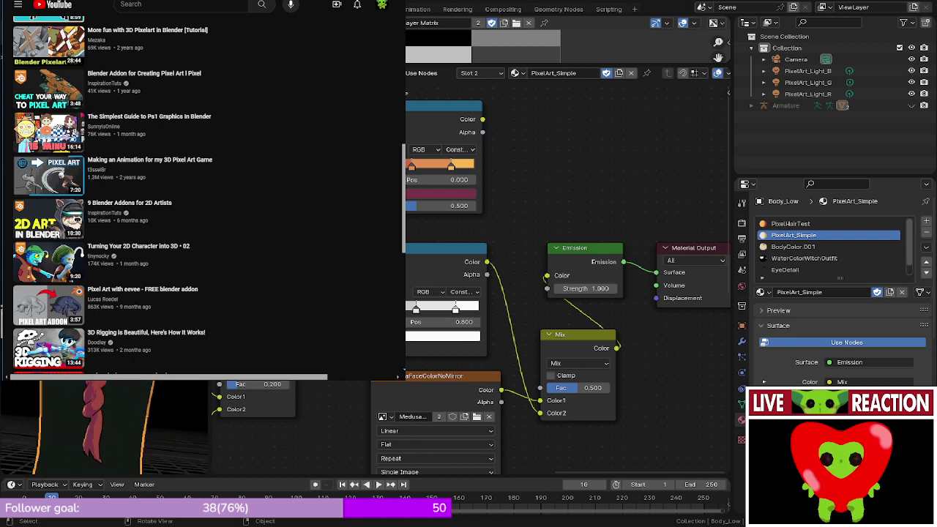
middle_click_drag(104, 457, 104, 392, "shift")
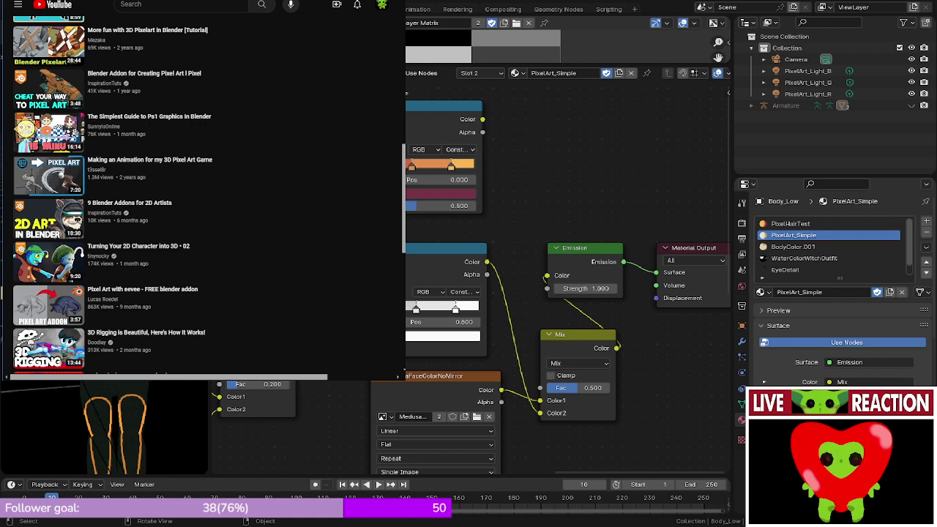
middle_click_drag(124, 421, 95, 443)
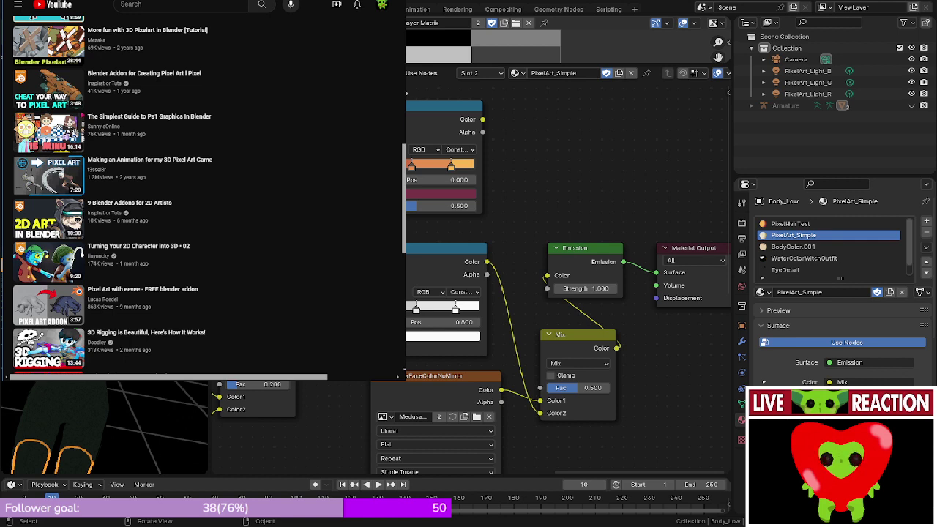
- Select the camera and move it freely within the scene relative to the character
middle_click_drag(104, 410, 73, 425)
scroll(104, 428, "down", 5)
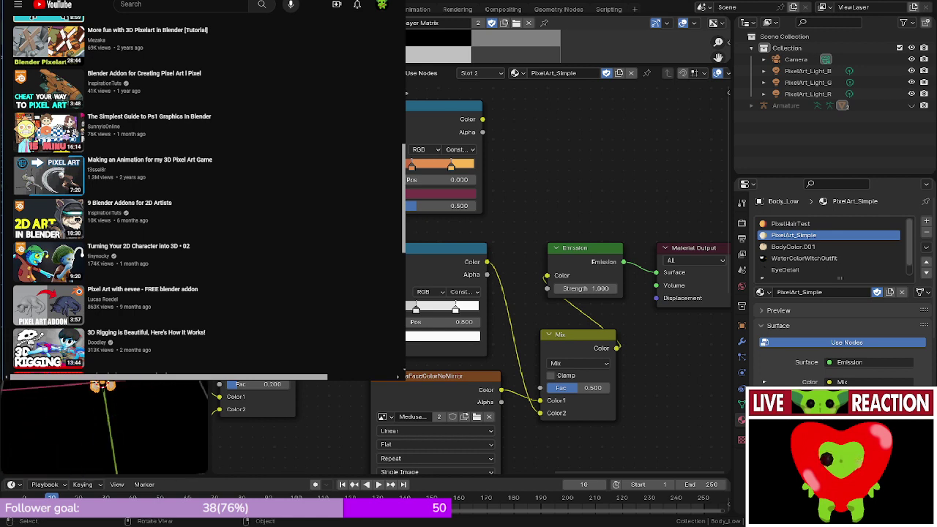
left_click(808, 71)
left_click(796, 59)
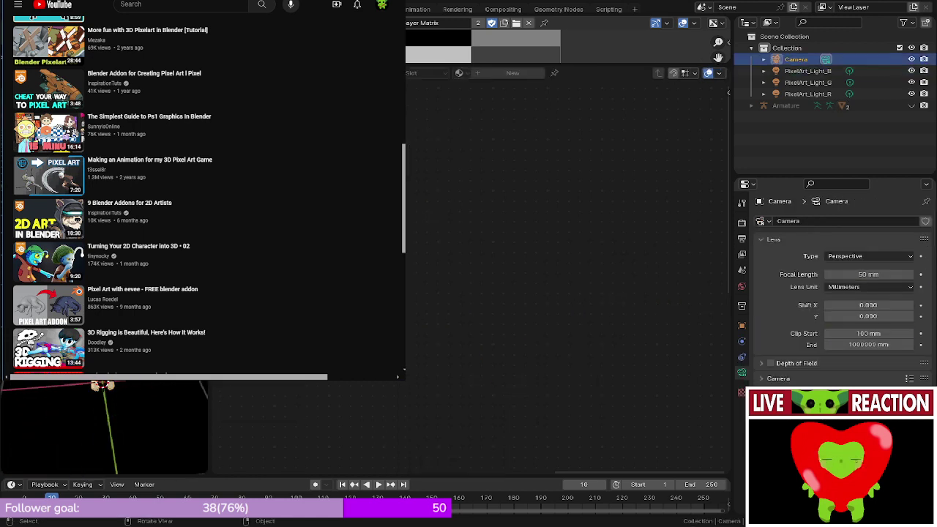
key("g")
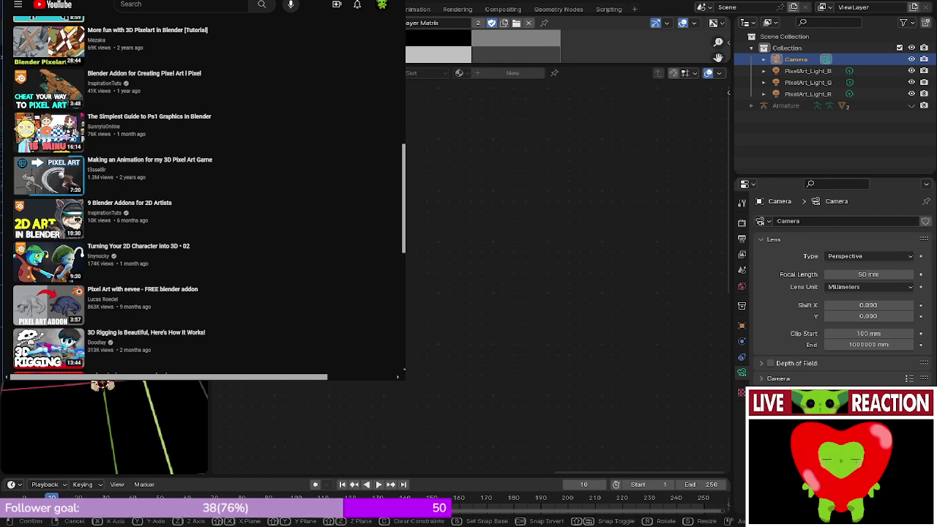
left_click(102, 386)
key("alt+a")
mouse_move(103, 426)
middle_mouse_down()
mouse_move(132, 427)
mouse_move(103, 427)
middle_mouse_up()
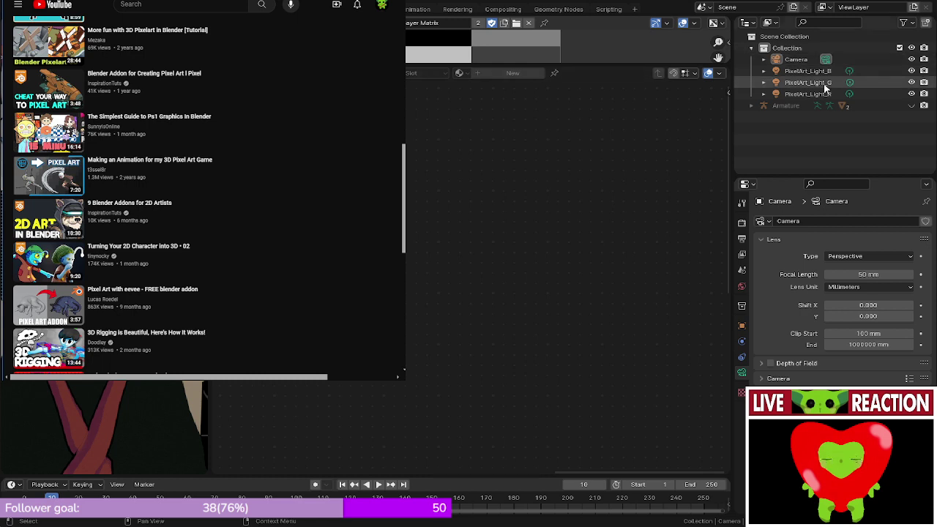
- Raise the camera about 56 mm along the Z axis and render the image
left_click(798, 61)
key("g")
key("z")
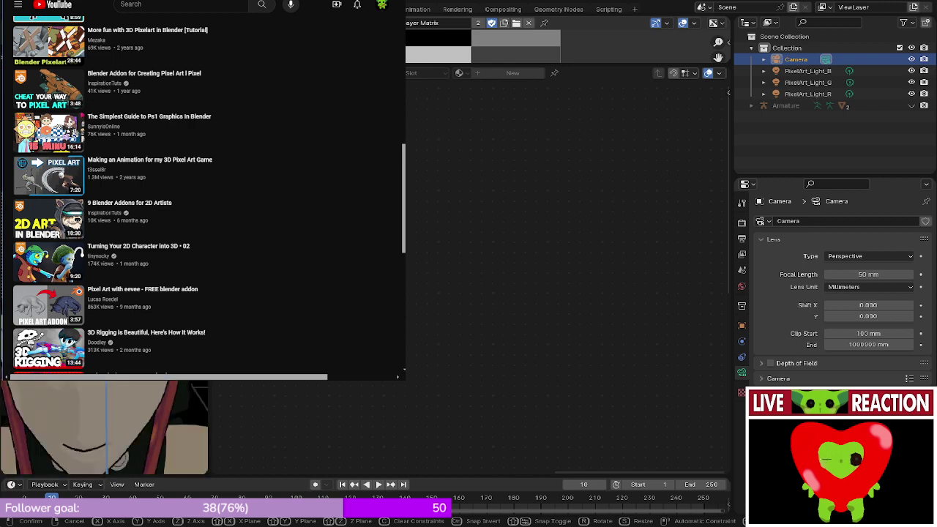
key("Return")
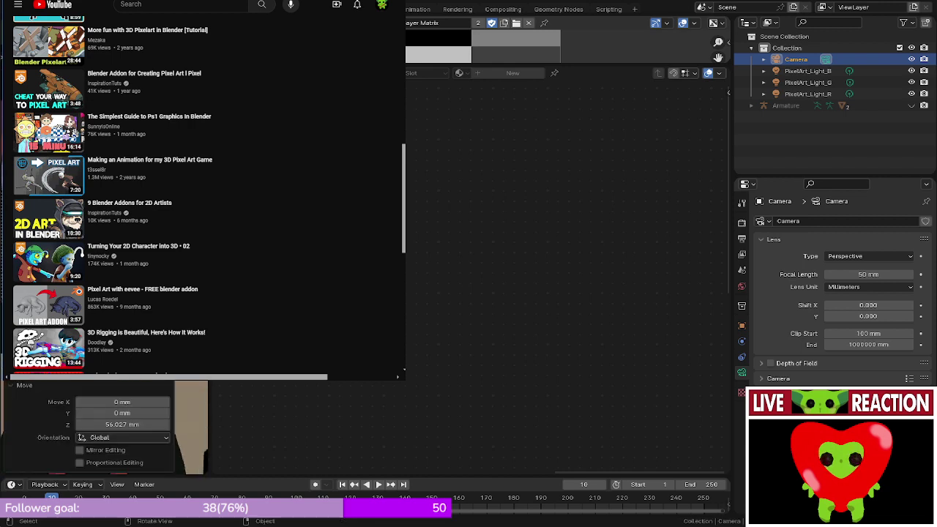
key("F12")
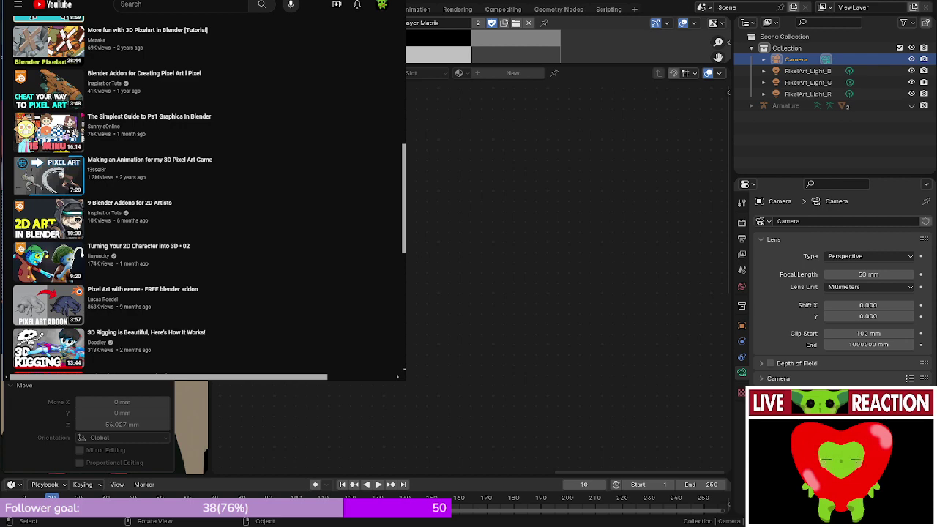
- Select the character's body and examine the Multiply, Combine XYZ and Mapping nodes feeding the Bayer Matrix texture in PixelArt_Simple
left_click(192, 421)
scroll(476, 271, "down", 6)
middle_click_drag(365, 182, 571, 105)
middle_click_drag(454, 204, 508, 116)
middle_click_drag(446, 172, 558, 113)
scroll(485, 149, "up", 6)
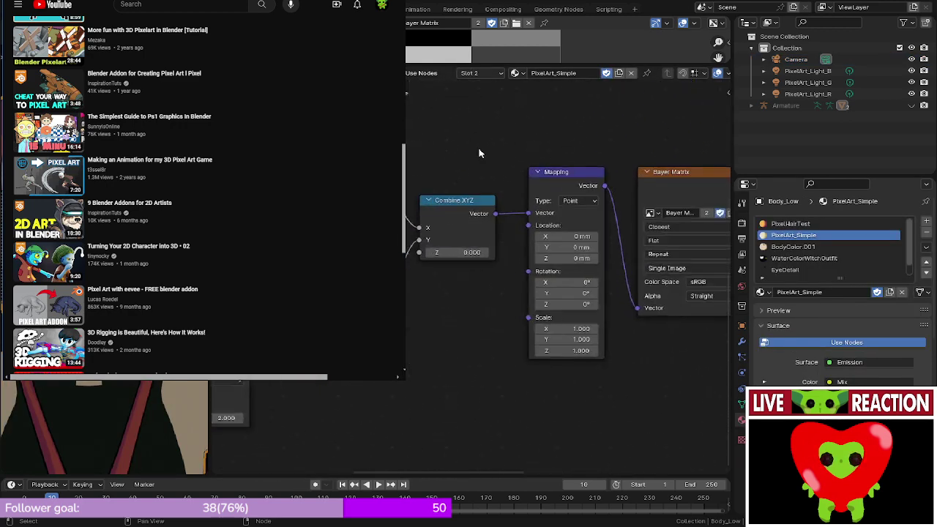
middle_click_drag(479, 151, 754, 167)
middle_click_drag(494, 252, 309, 284)
scroll(469, 260, "up", 3)
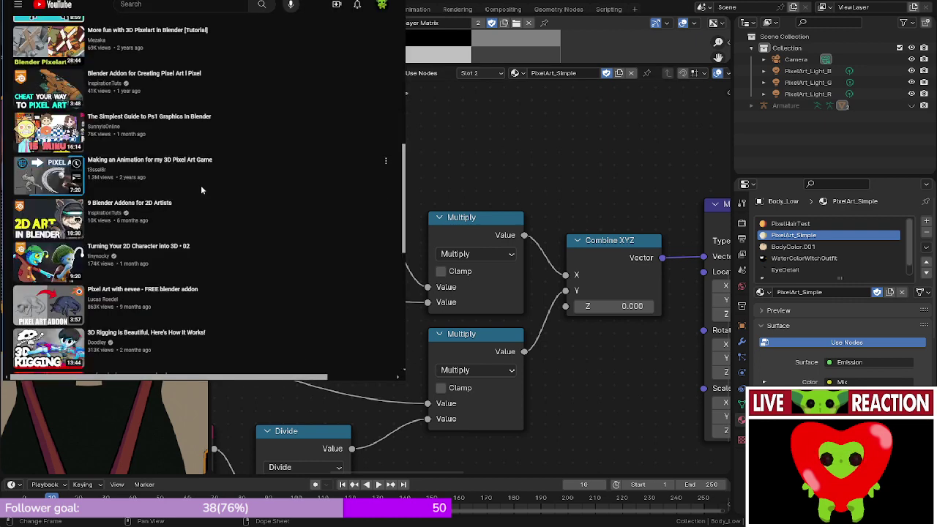
mouse_move(192, 189)
scroll(193, 193, "down", 3)
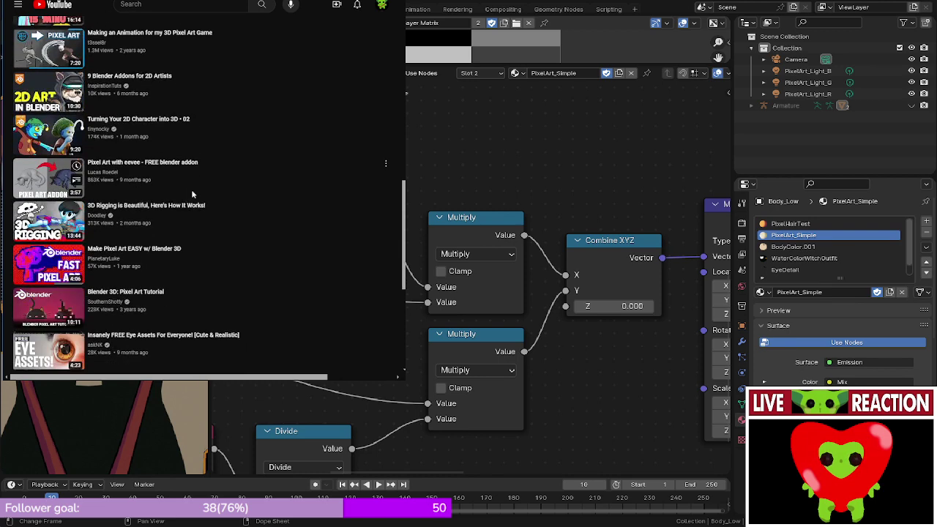
scroll(192, 194, "up", 10)
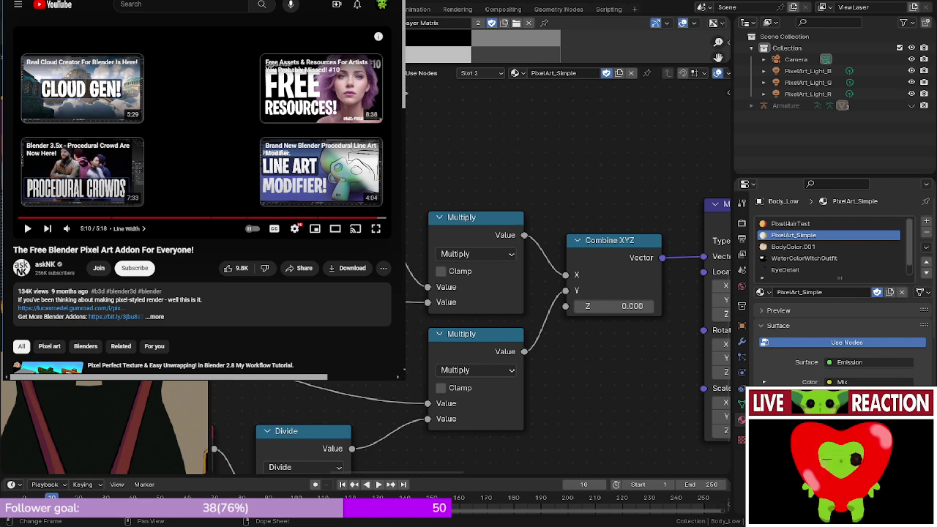
key("ctrl+Tab")
left_click(206, 240)
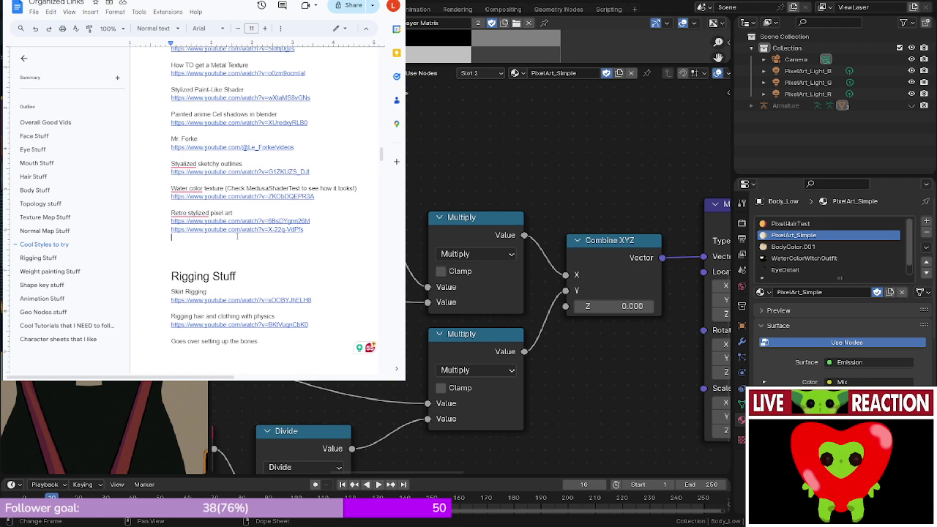
type("https://www.youtube.com/watch?v=ukP9ShJiCz0")
left_click(176, 239)
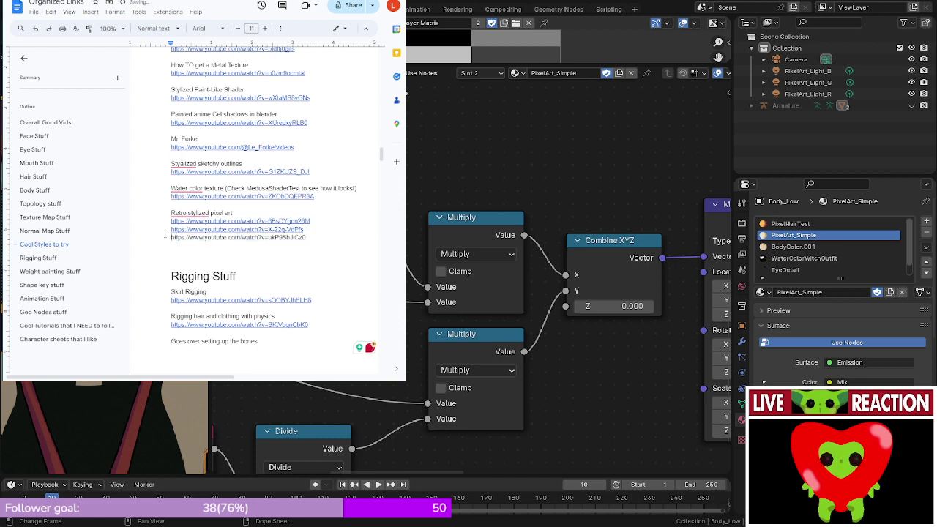
left_click(317, 235)
key("Return")
- Highlight the last link under "Retro stylized pixel art" in yellow
left_click_drag(171, 239, 351, 239)
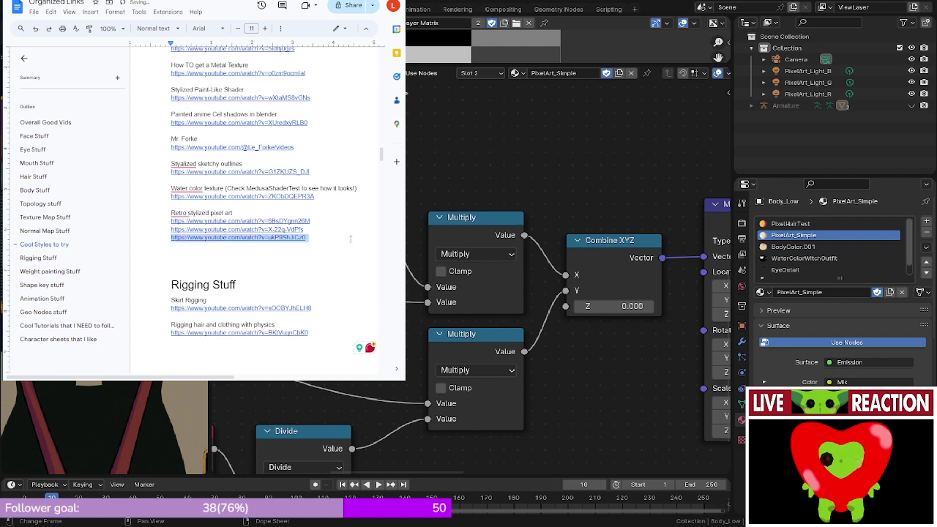
left_click(281, 29)
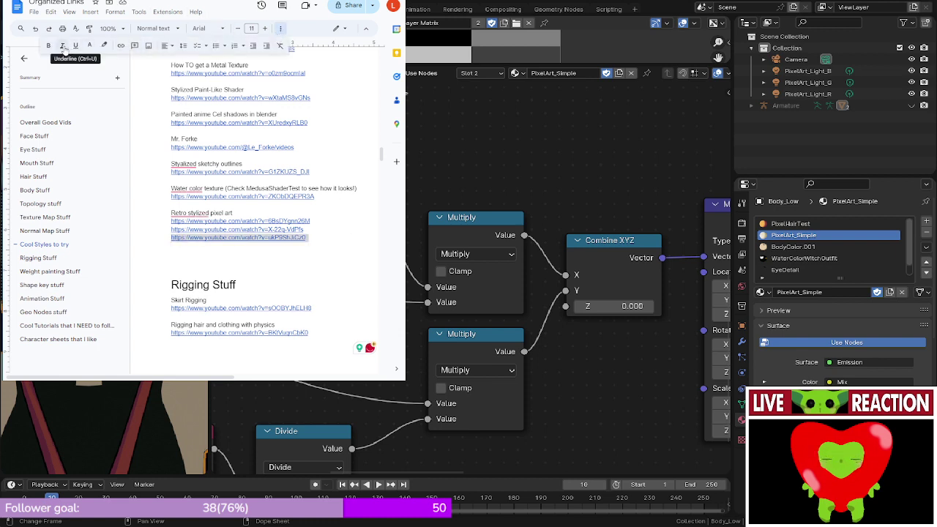
left_click(103, 46)
left_click(136, 91)
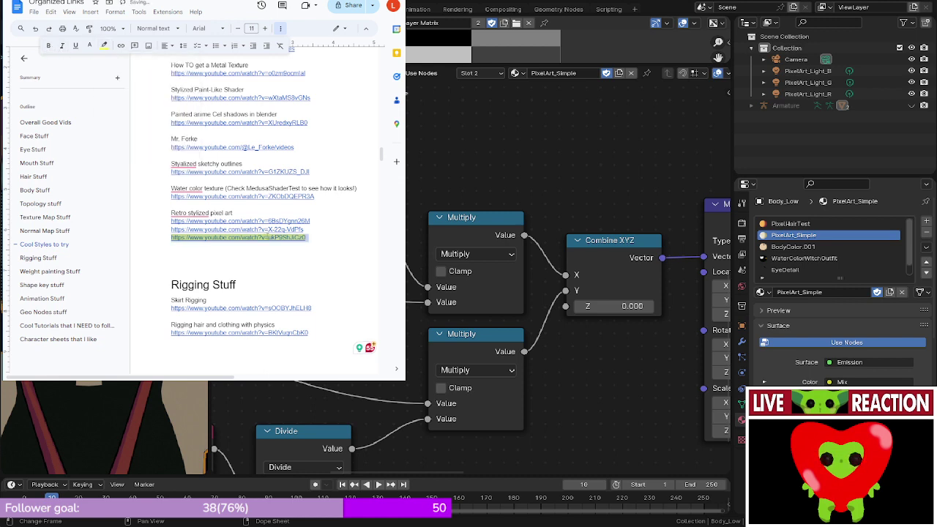
left_click(329, 259)
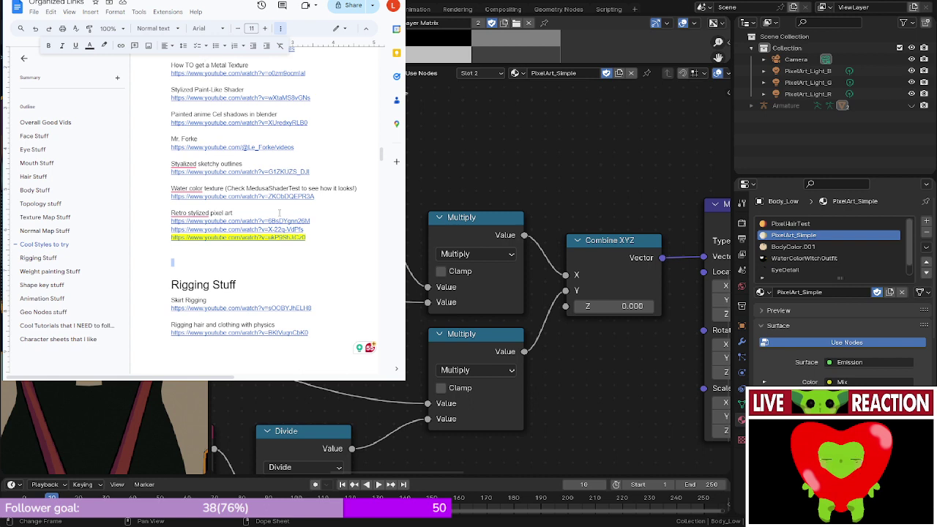
left_click(303, 229)
left_click(298, 220)
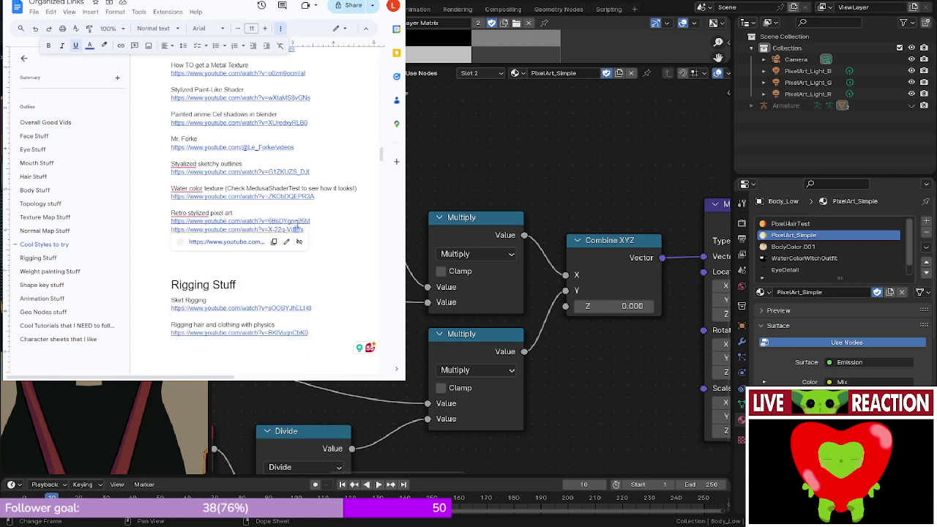
- Switch to YouTube and look through the open Blender style tutorials, ending on "Powerful Outline Method that No One Talks About"
left_click(231, 2)
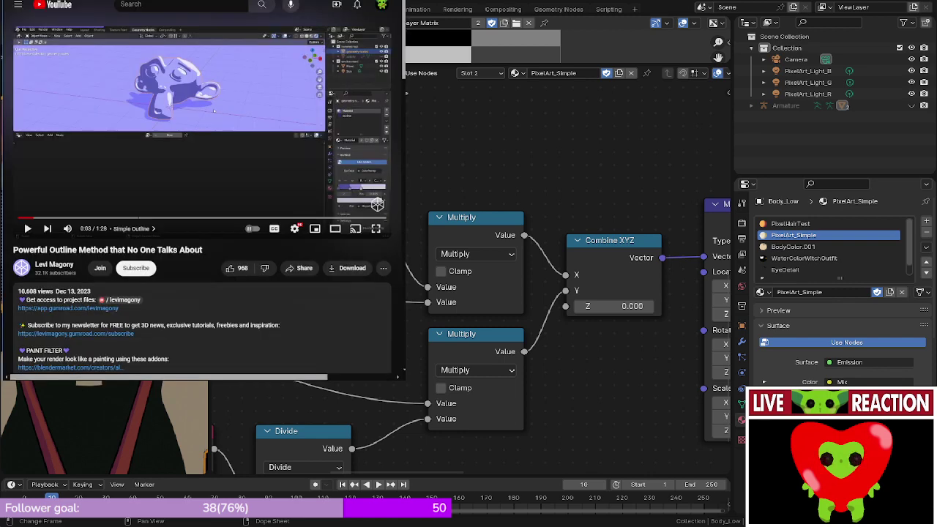
key("ctrl+Tab")
key("ctrl+Tab")
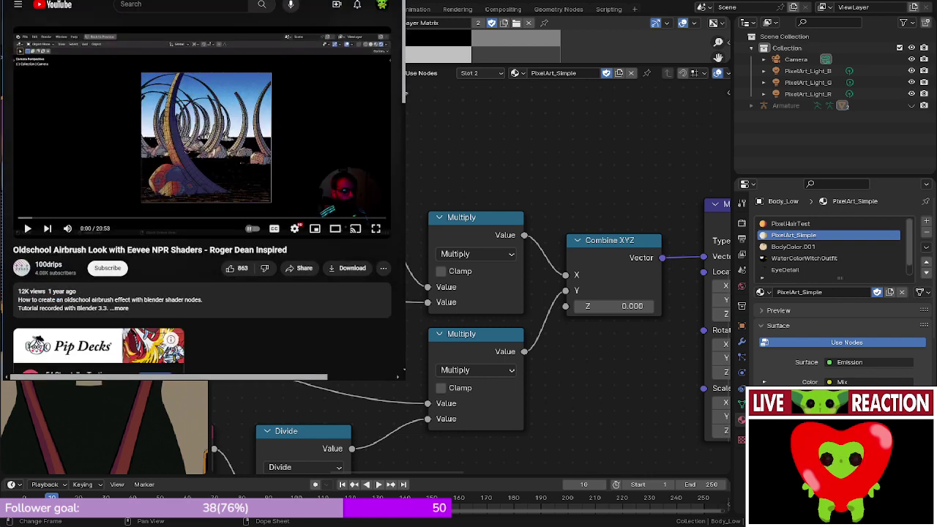
key("ctrl+Tab")
key("ctrl+Tab")
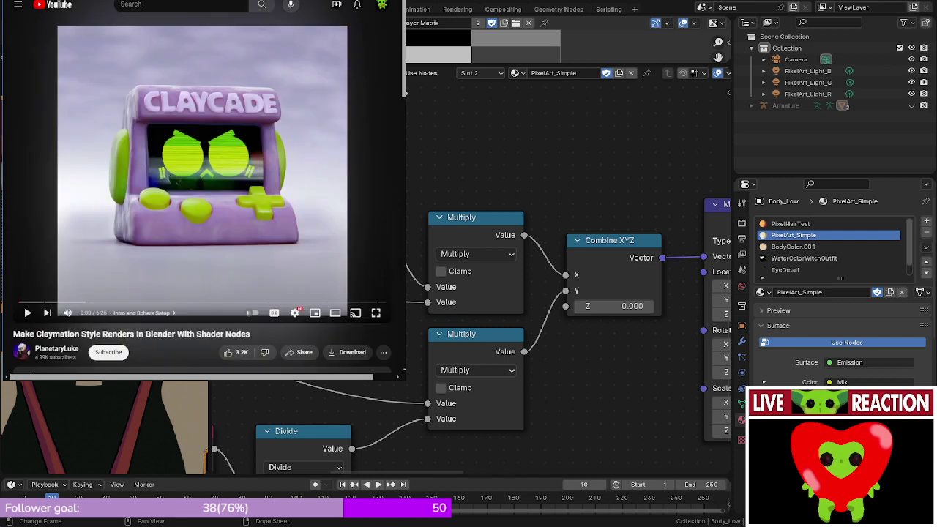
key("ctrl+Tab")
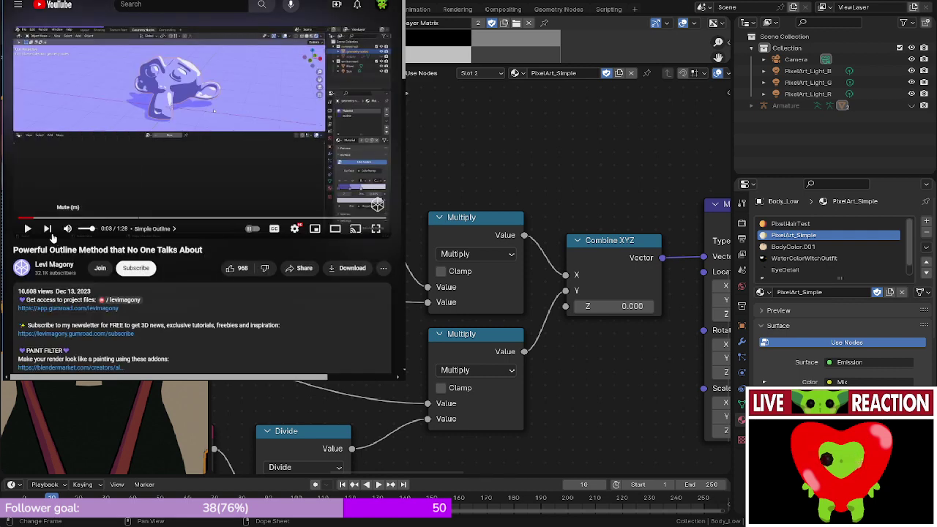
- Play the first few seconds of the outline tutorial from the beginning and pause it
left_click_drag(29, 218, 4, 220)
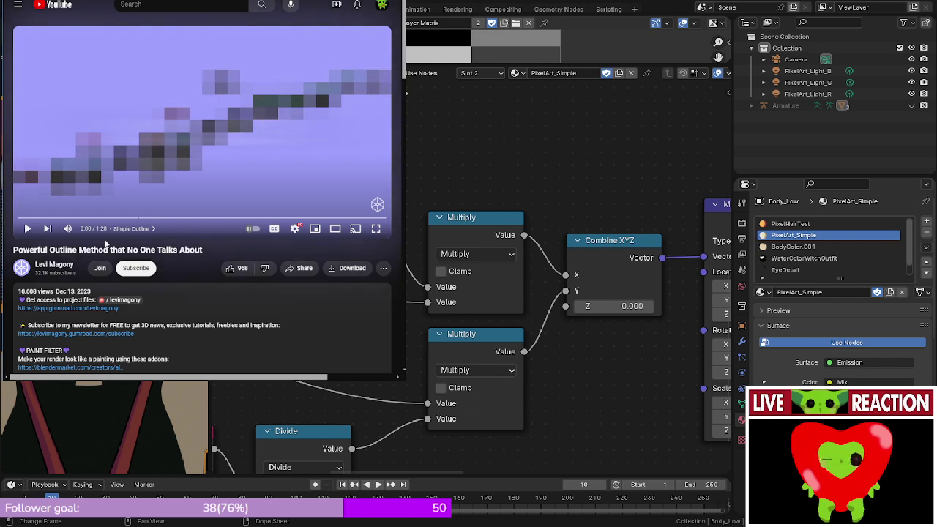
left_click(237, 176)
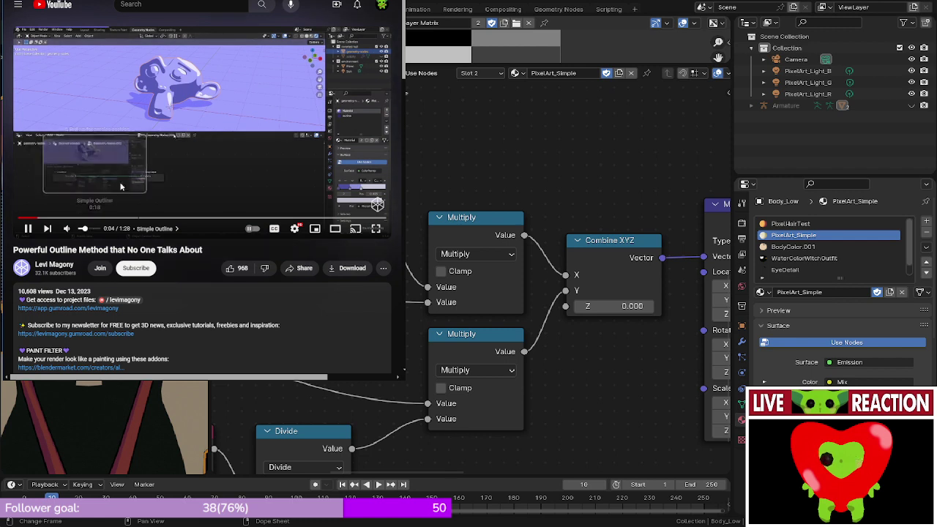
left_click(115, 183)
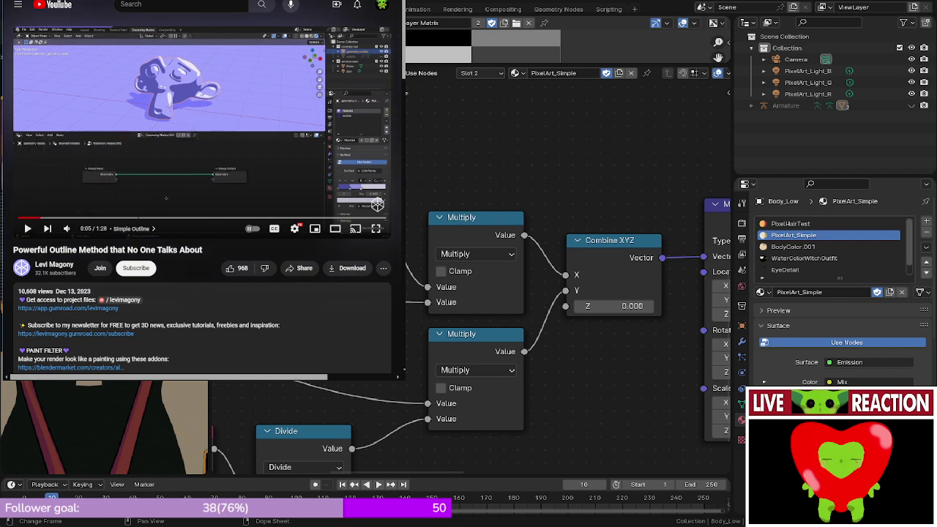
- Back in Blender, assign the HairColor material to the body's first slot and widen the 3D viewport to inspect the braids
middle_click_drag(122, 455, 72, 449)
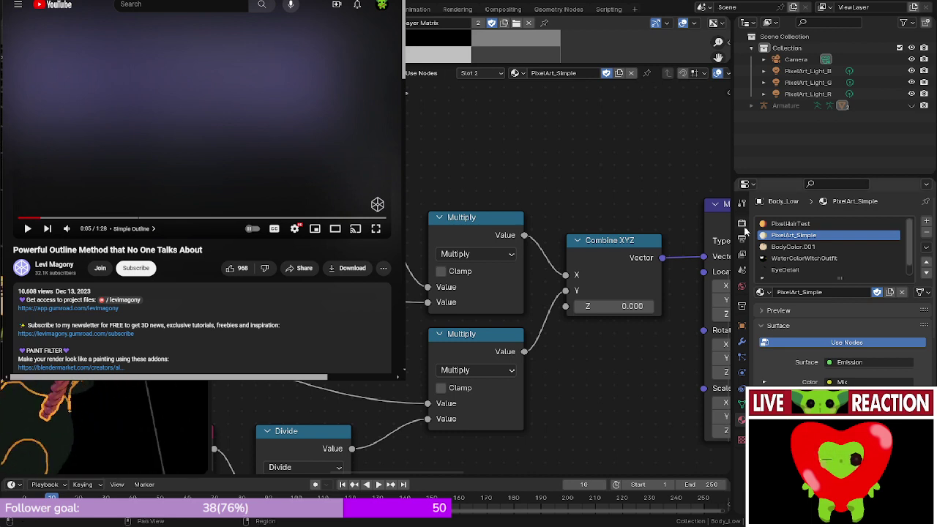
left_click(789, 224)
left_click(762, 292)
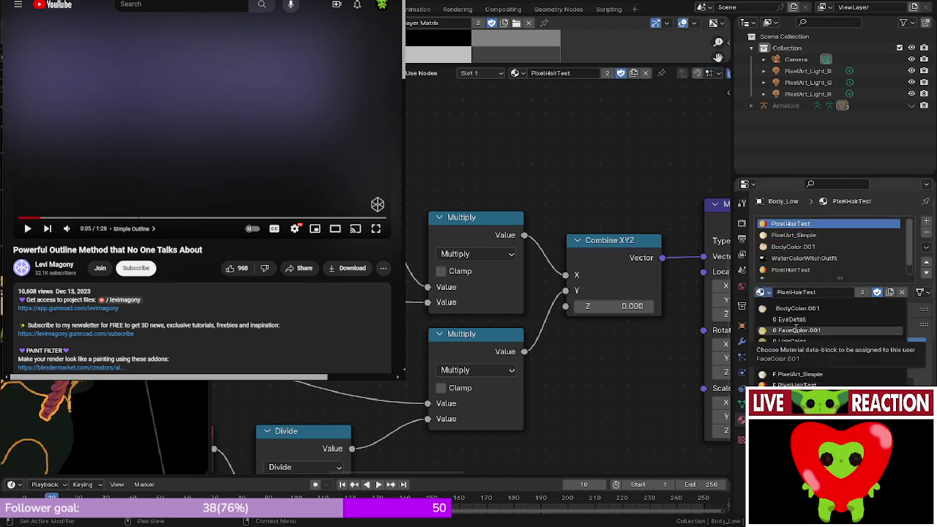
left_click(796, 341)
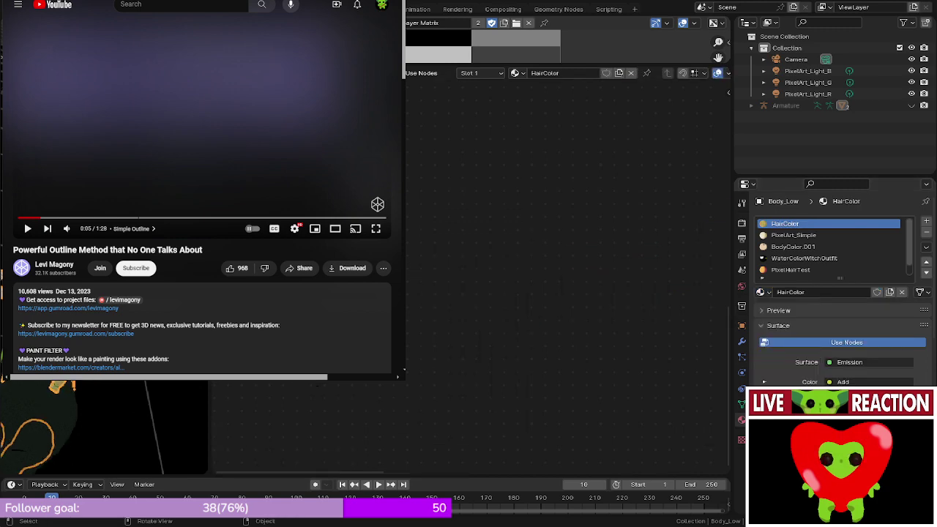
middle_click_drag(73, 428, 147, 428)
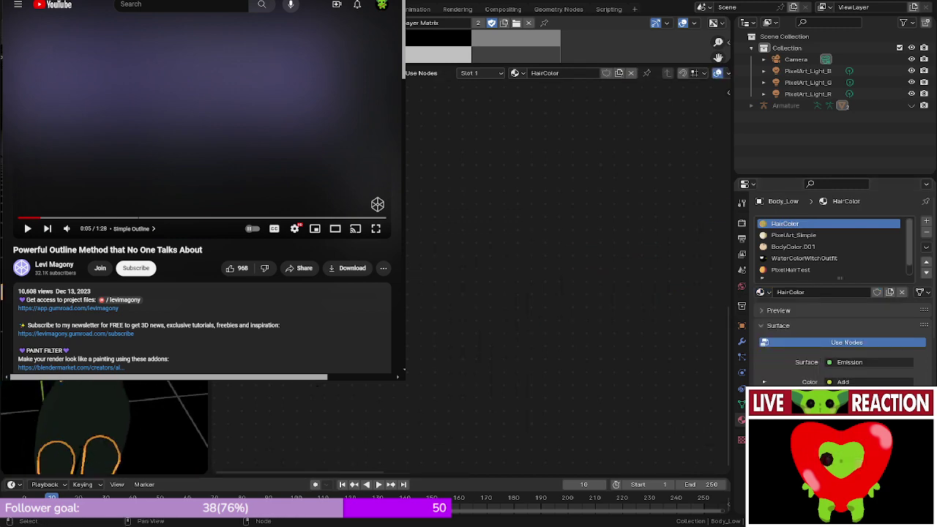
left_click_drag(210, 230, 523, 229)
middle_click_drag(469, 287, 395, 293)
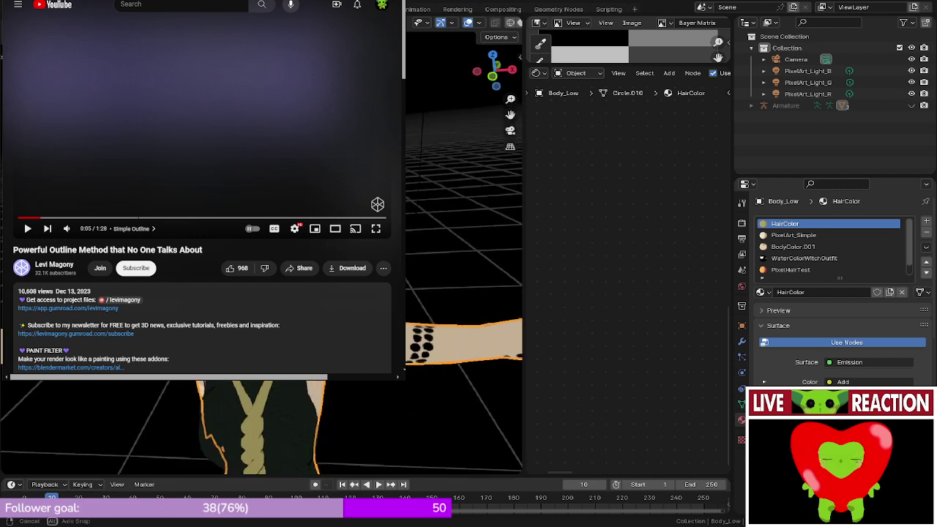
middle_click_drag(447, 249, 418, 246)
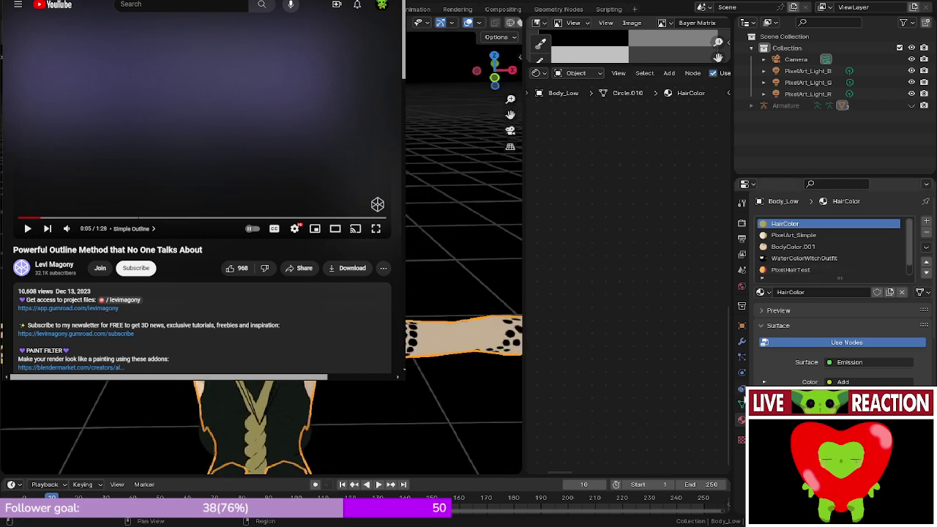
- Turn off the Solidify modifier's viewport display on Body_Low, inspect the character, and open the mesh's vertex groups and shape keys
left_click(742, 341)
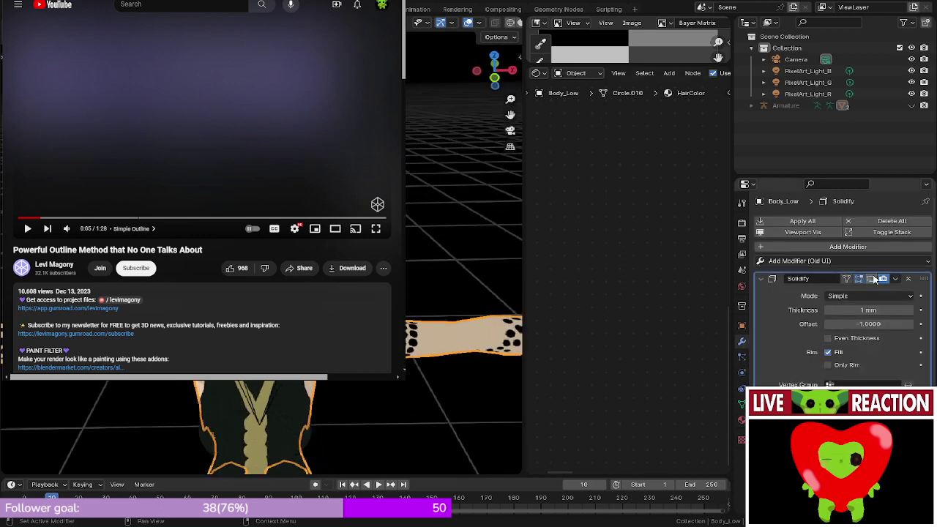
middle_click_drag(454, 271, 476, 260)
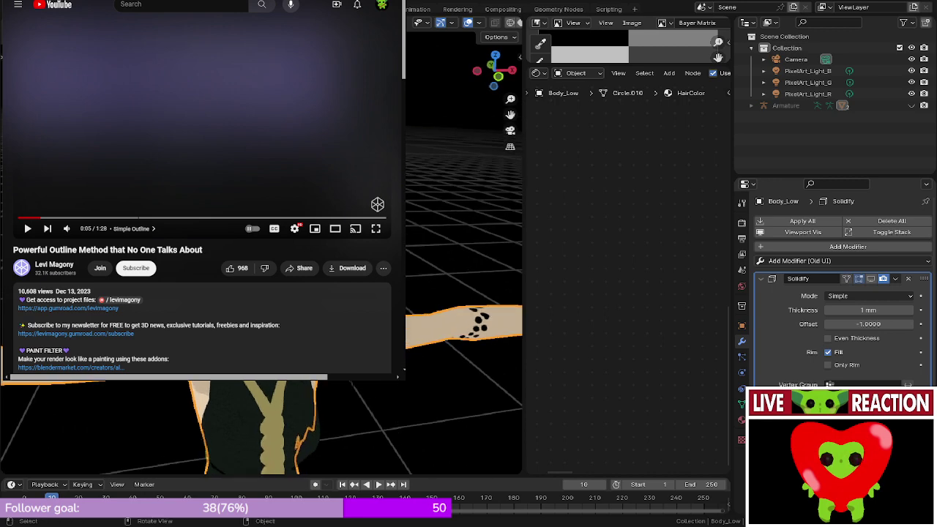
middle_click_drag(461, 216, 511, 311)
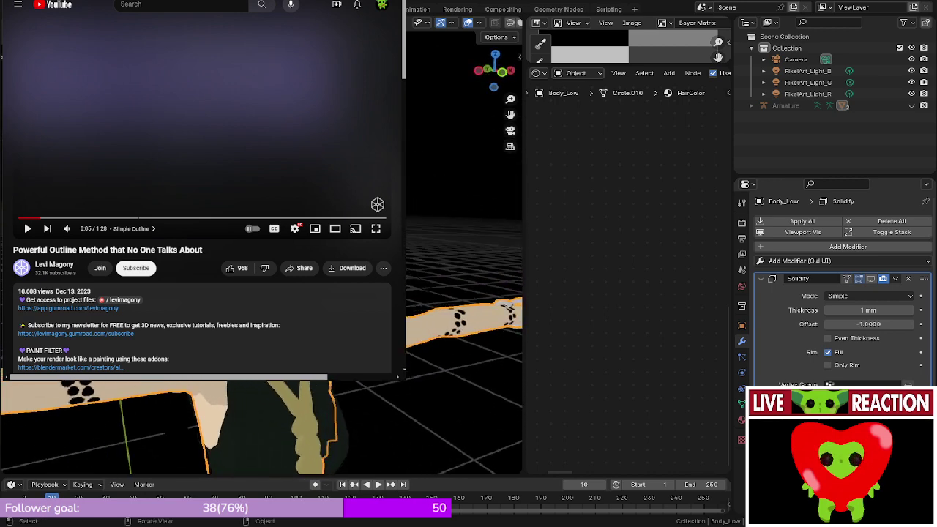
left_click(741, 404)
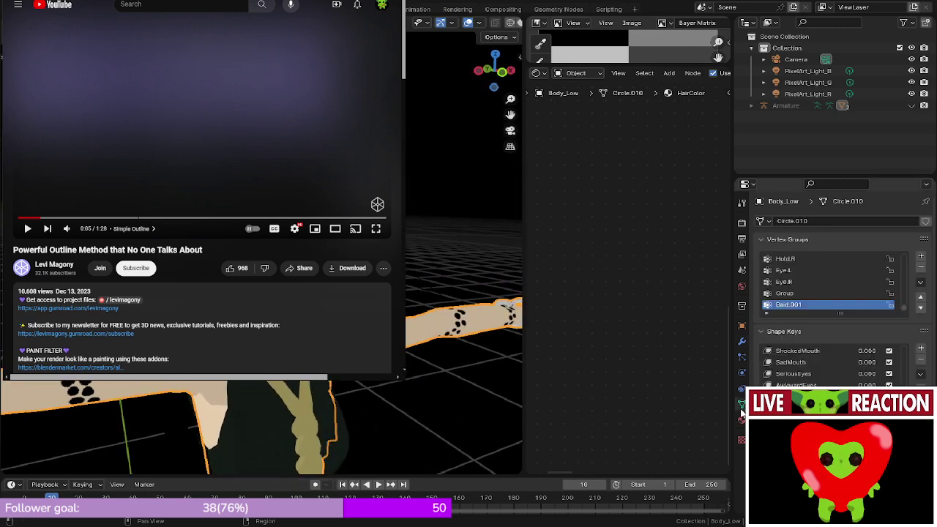
- Widen the node editor, switch it to the Geometry Node Editor, and create a new Geometry Nodes tree on Body_Low
left_click_drag(525, 136, 306, 136)
left_click(319, 72)
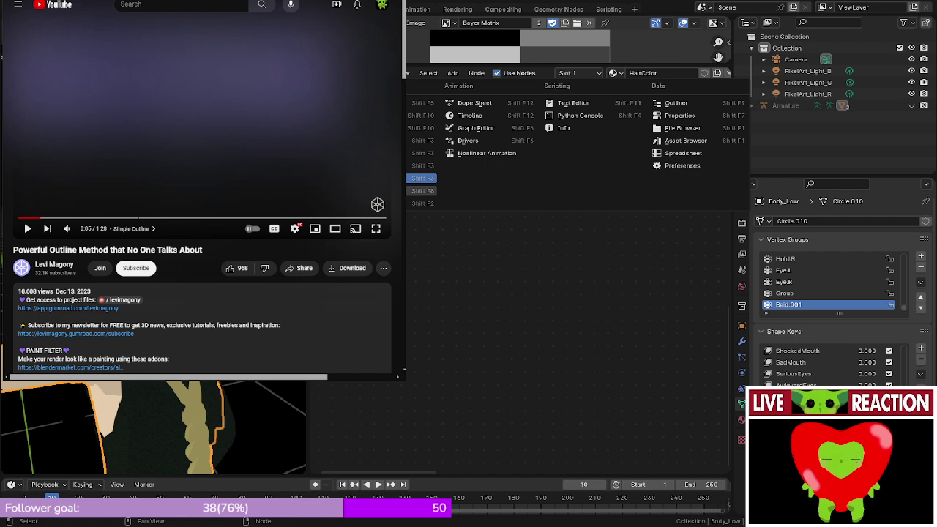
left_click(422, 166)
left_click(549, 74)
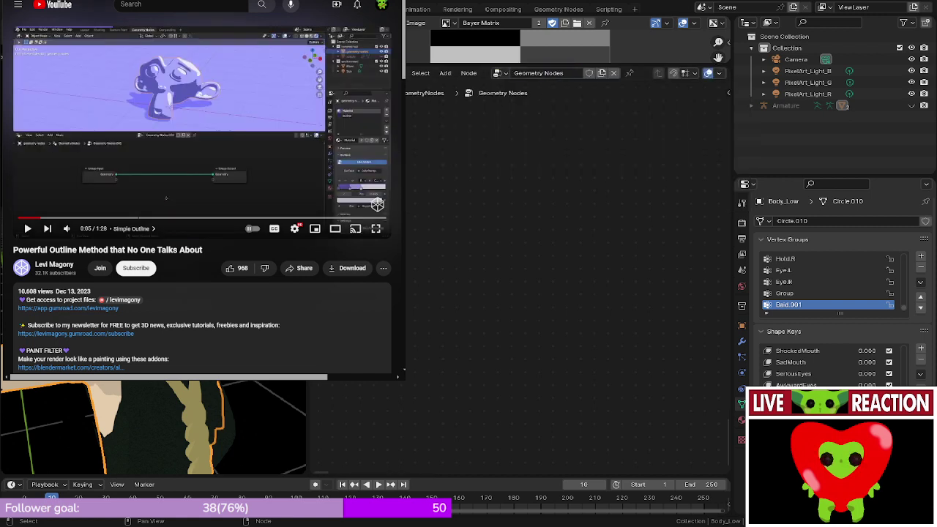
- Play the outline tutorial on YouTube up to 0:08, and in Blender insert a Set Position node between Group Input and Group Output
left_click(233, 164)
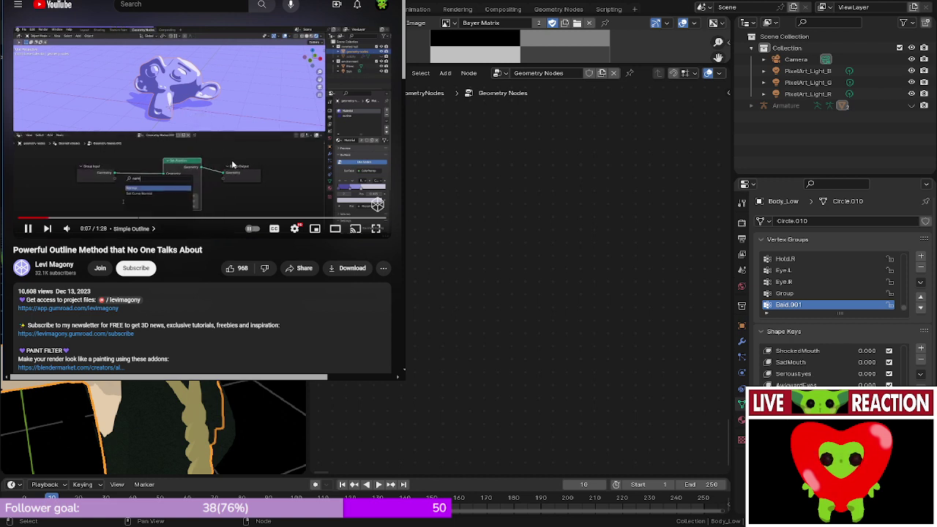
key("space")
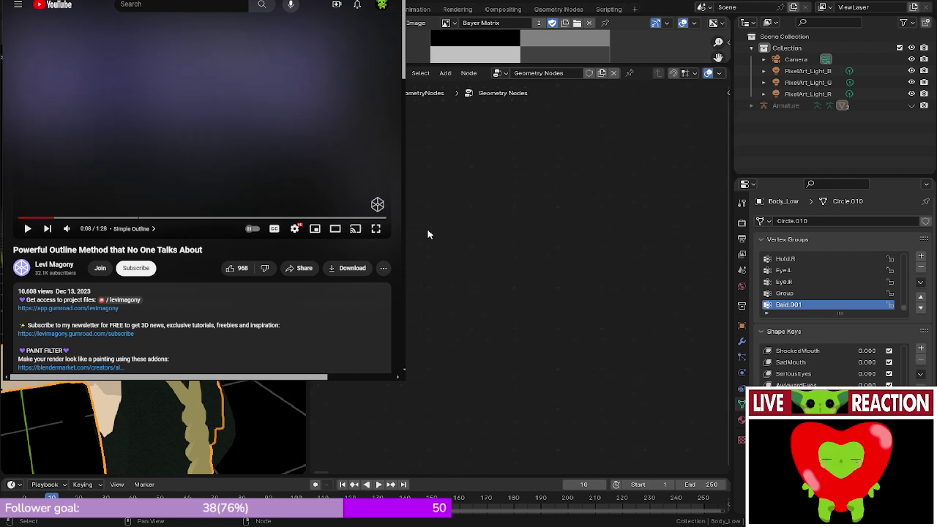
middle_click_drag(651, 163, 344, 216)
scroll(527, 241, "up", 6)
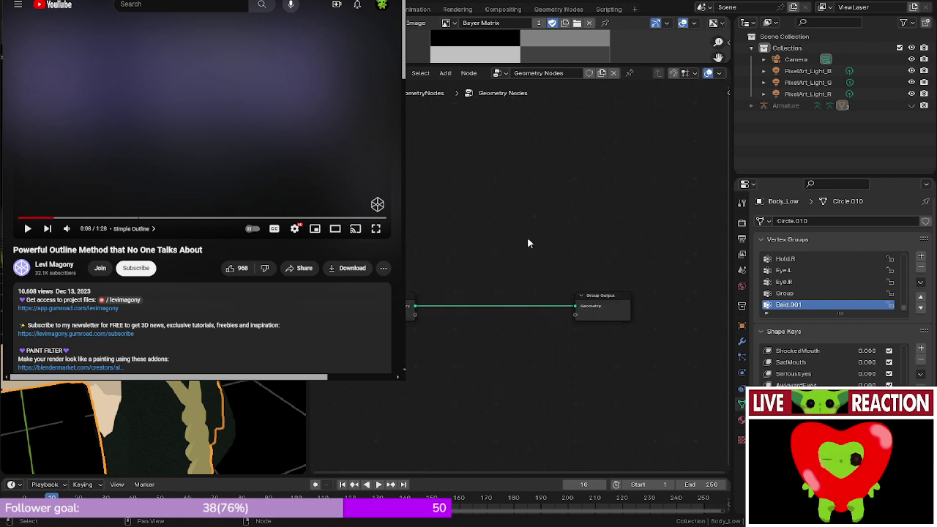
key("shift+a")
type("set")
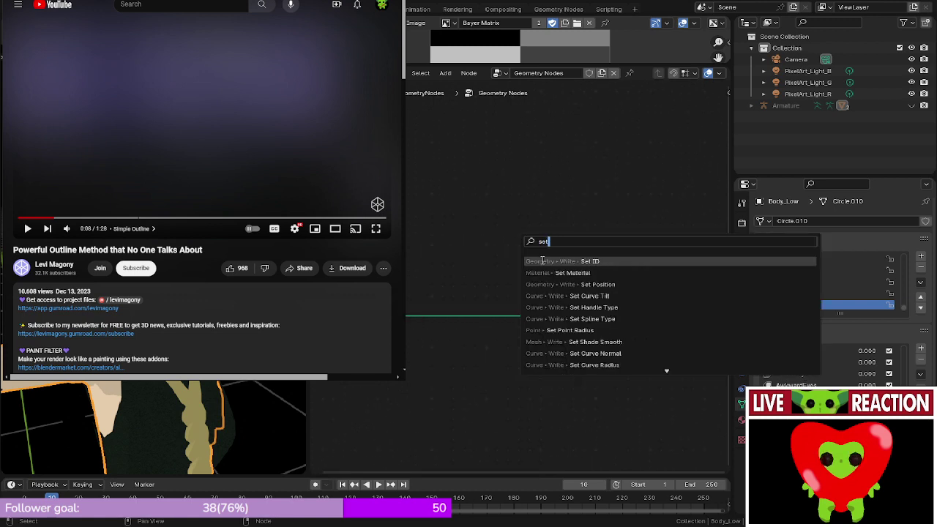
left_click(600, 283)
left_click(474, 282)
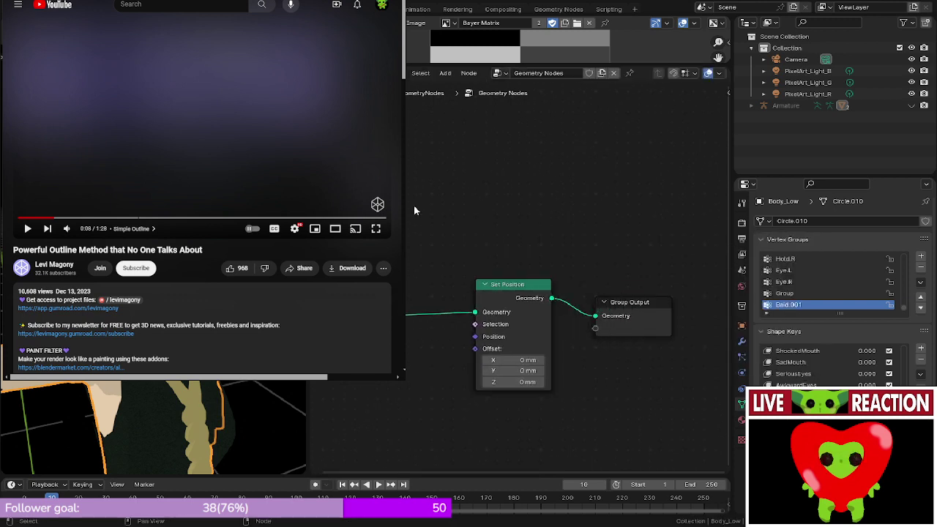
- Add a Normal node below the Group Input, beside the Set Position node
key("shift+a")
type("s")
key("BackSpace")
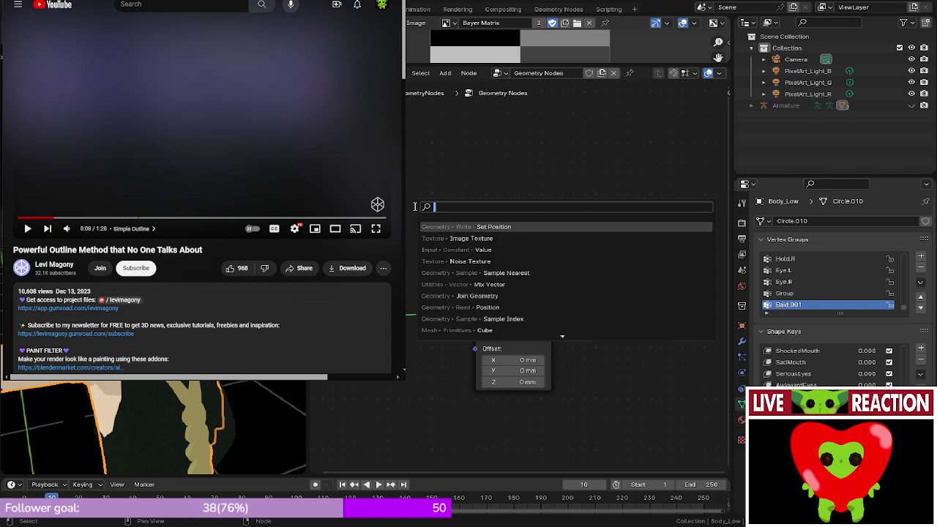
type("normal")
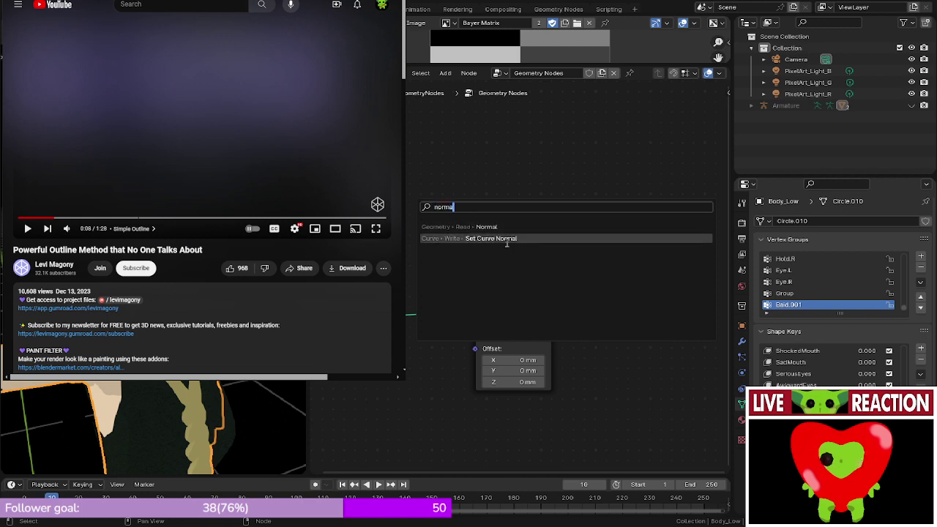
left_click(505, 227)
left_click(342, 366)
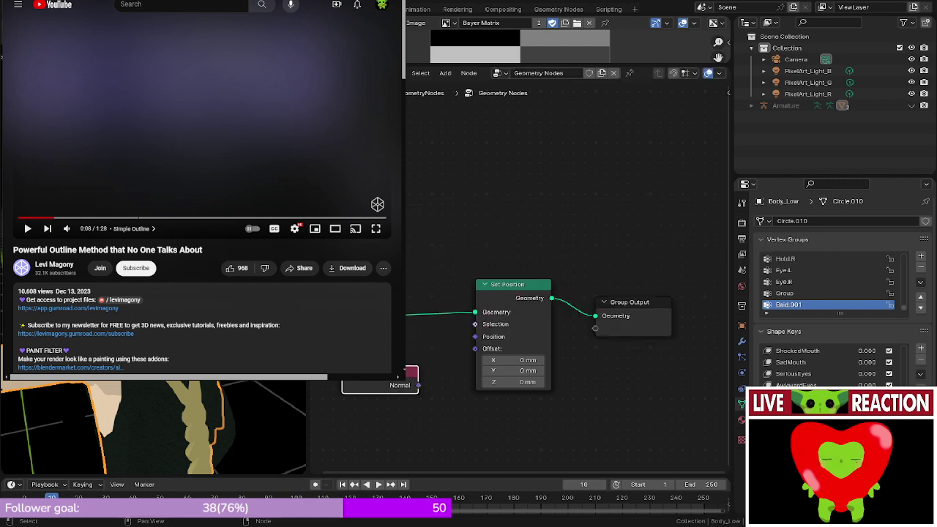
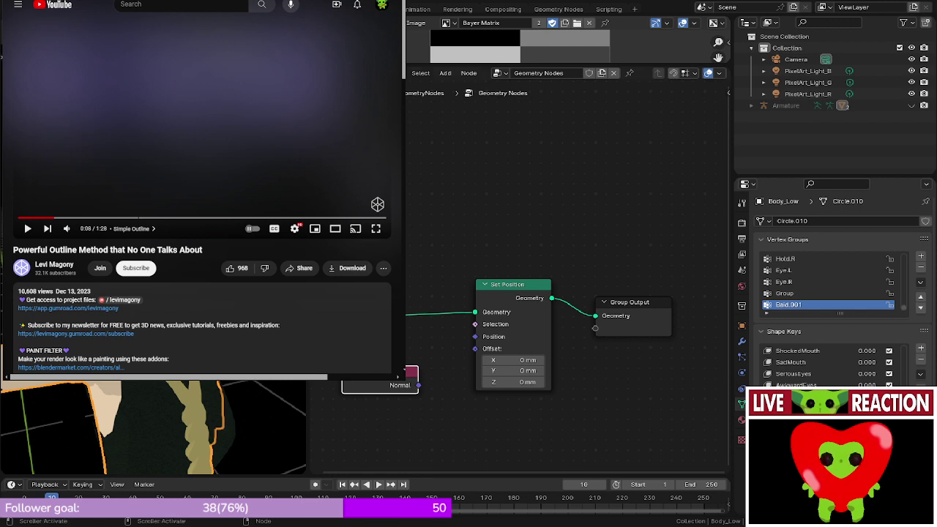
- Switch to the YouTube tutorial, lower its volume slightly, and play it up to 0:12 to see the Scale node setup
left_click(487, 170)
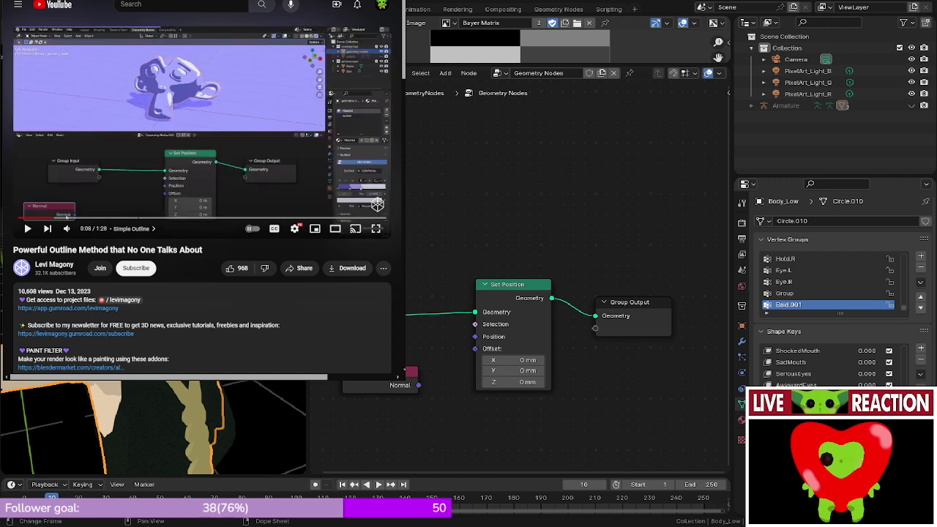
mouse_move(67, 233)
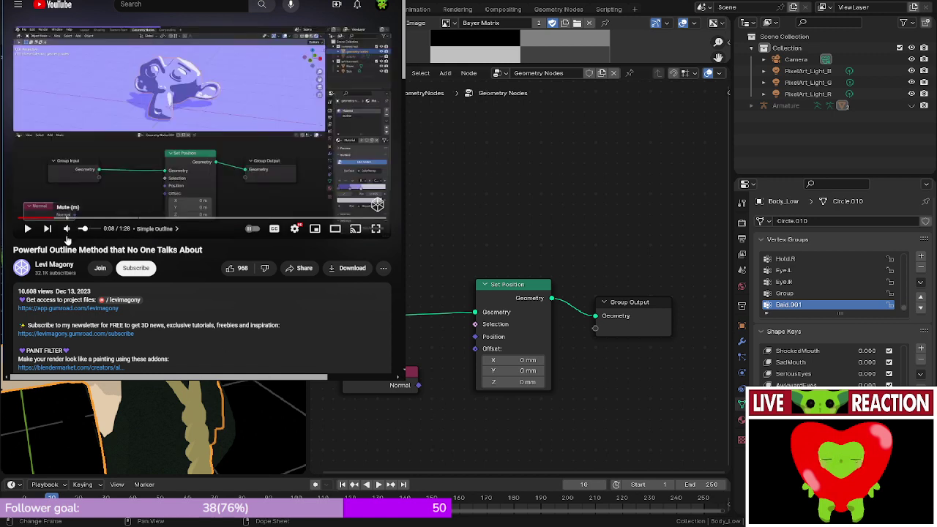
left_click_drag(87, 230, 83, 231)
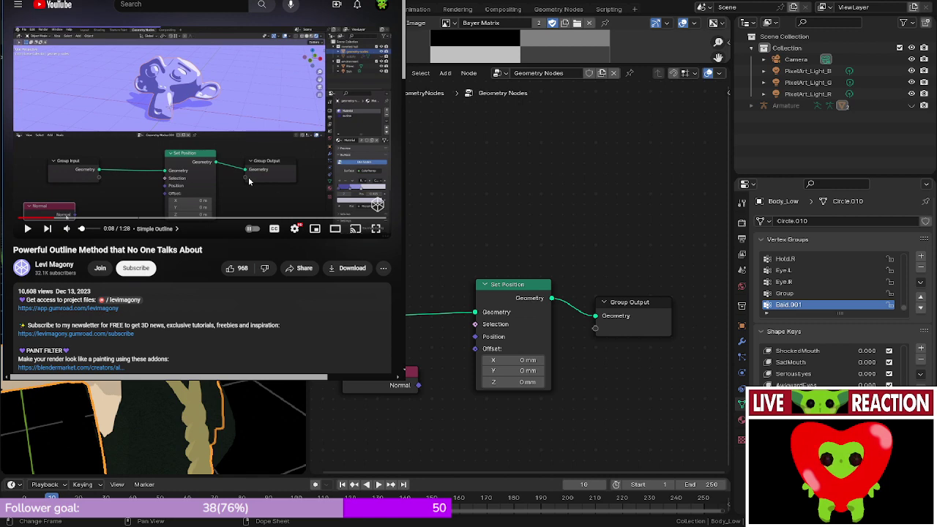
left_click(73, 160)
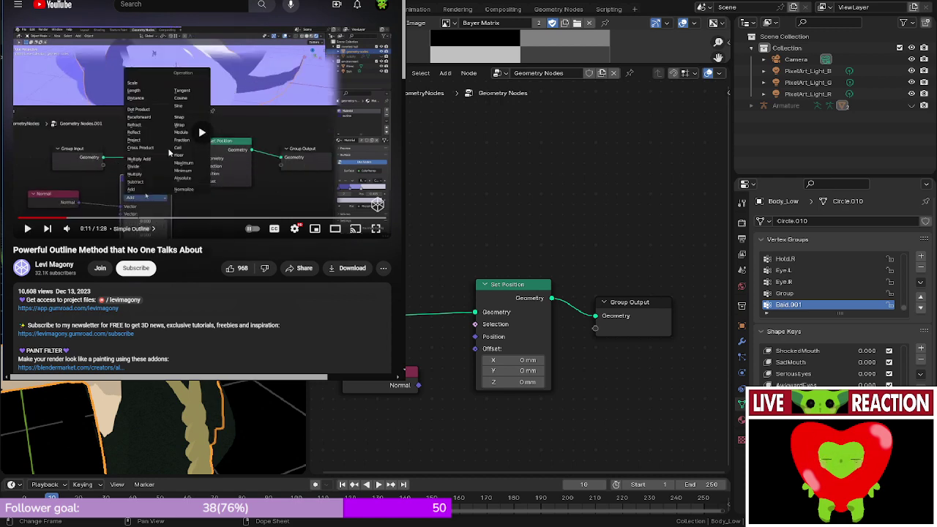
left_click(170, 152)
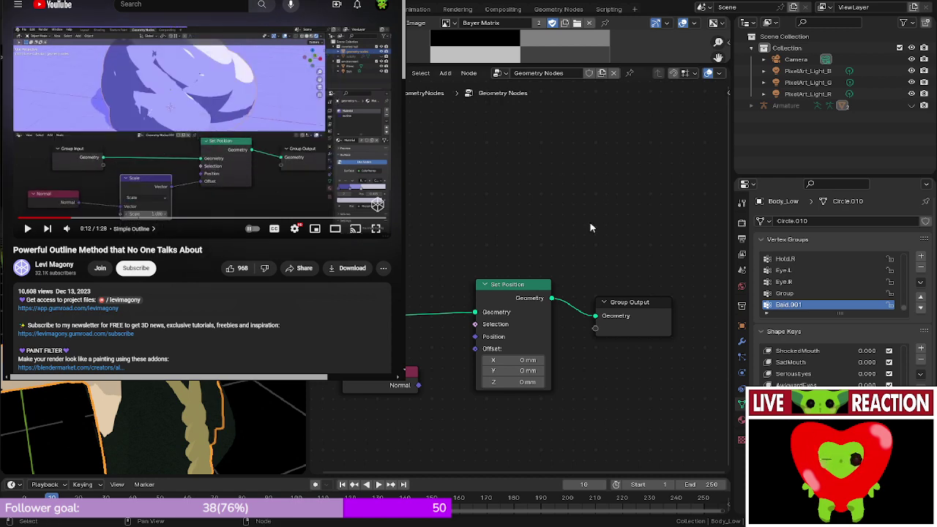
- In Blender, link Normal to Set Position's Offset and insert a Vector Math node set to Scale on that link
left_click_drag(421, 390, 478, 349)
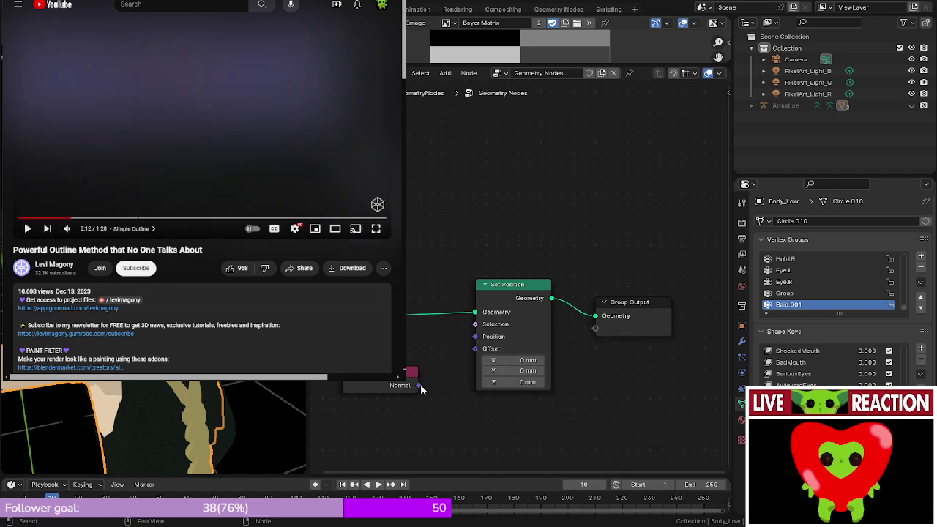
left_click_drag(419, 385, 476, 350)
key("shift+a")
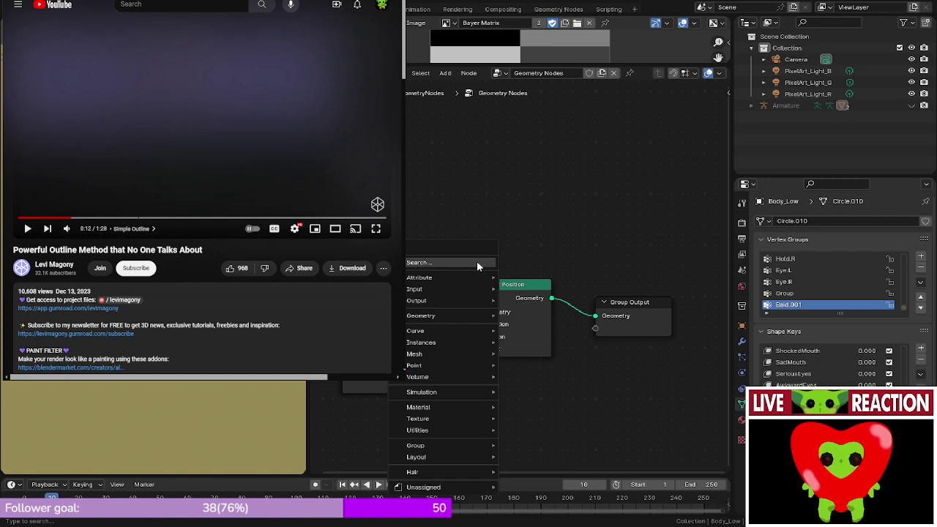
type("math")
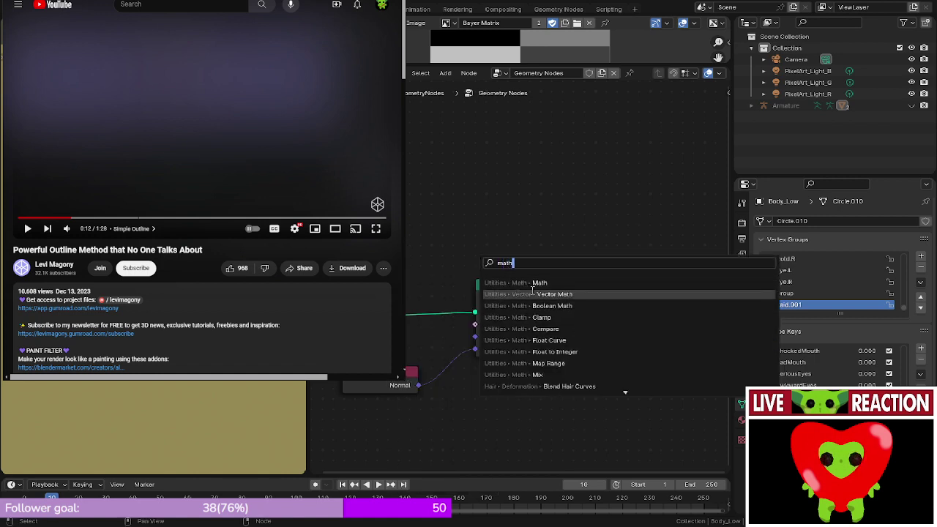
left_click(533, 292)
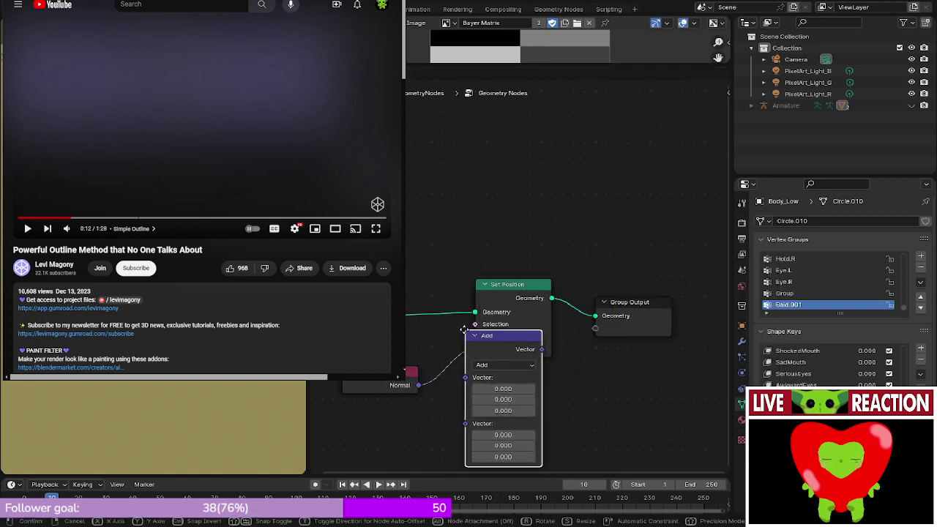
left_click(425, 334)
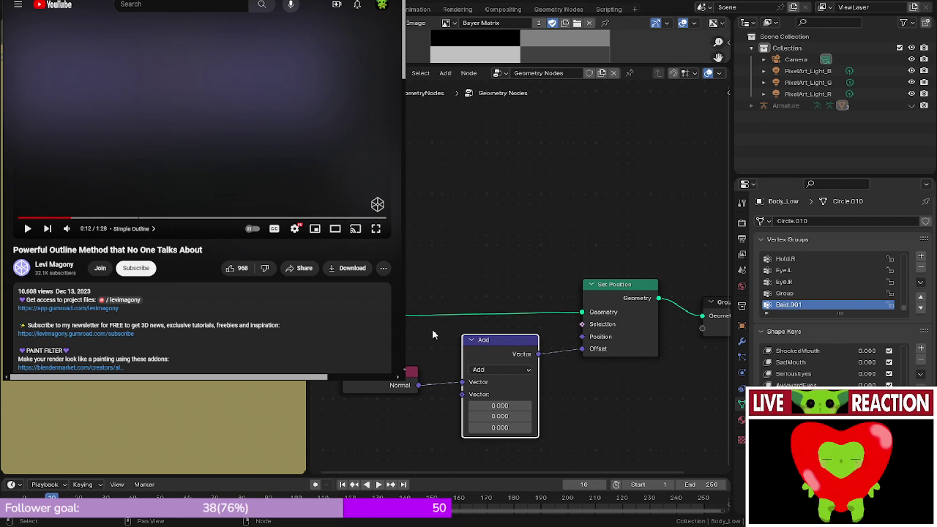
left_click(501, 370)
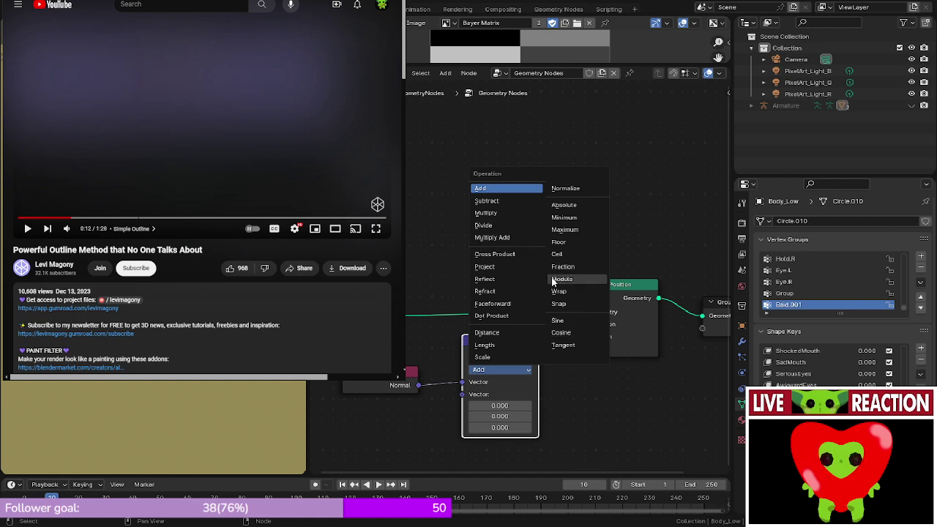
left_click(496, 357)
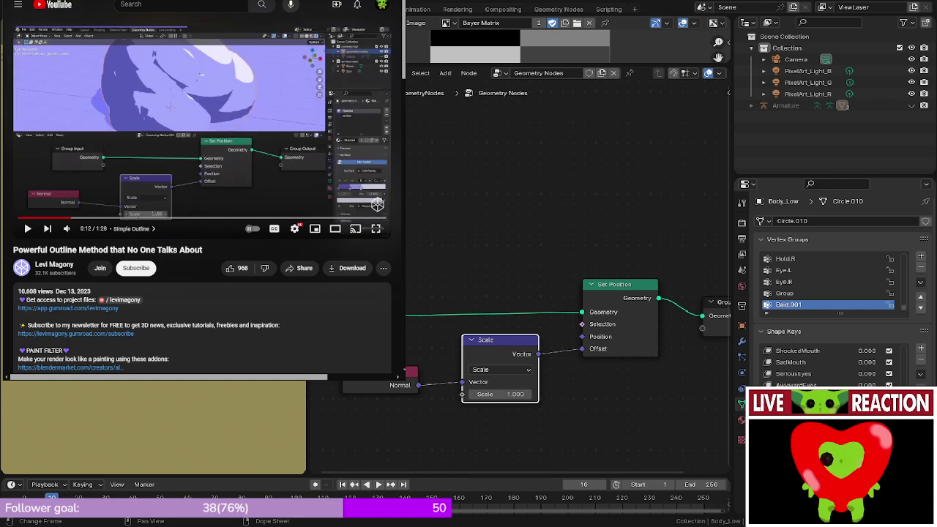
- Watch the YouTube tutorial in full screen up to 0:17 to see the Join Geometry setup, and exit full screen
left_click(376, 229)
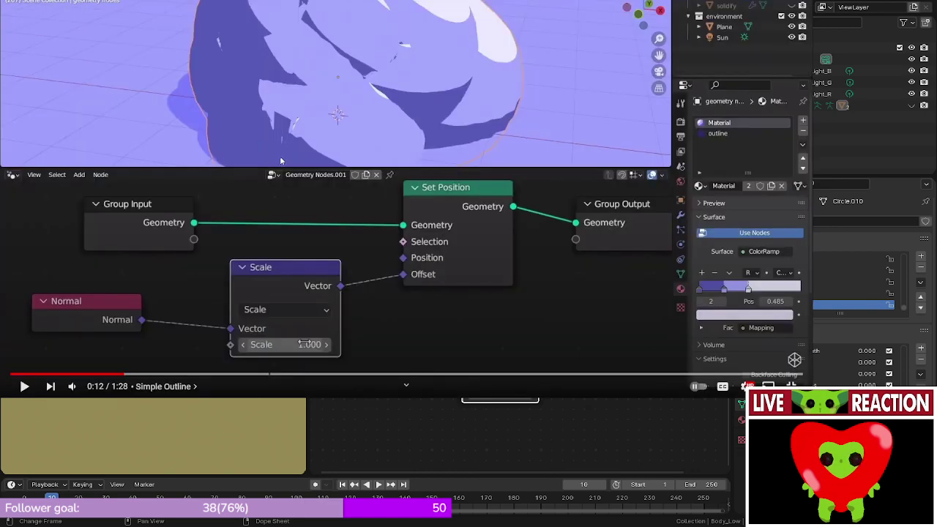
left_click(281, 162)
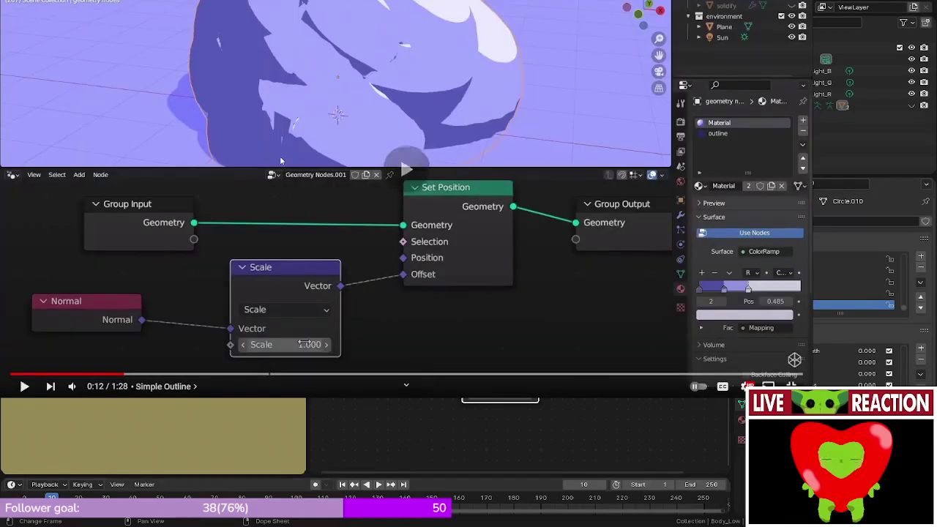
left_click(281, 161)
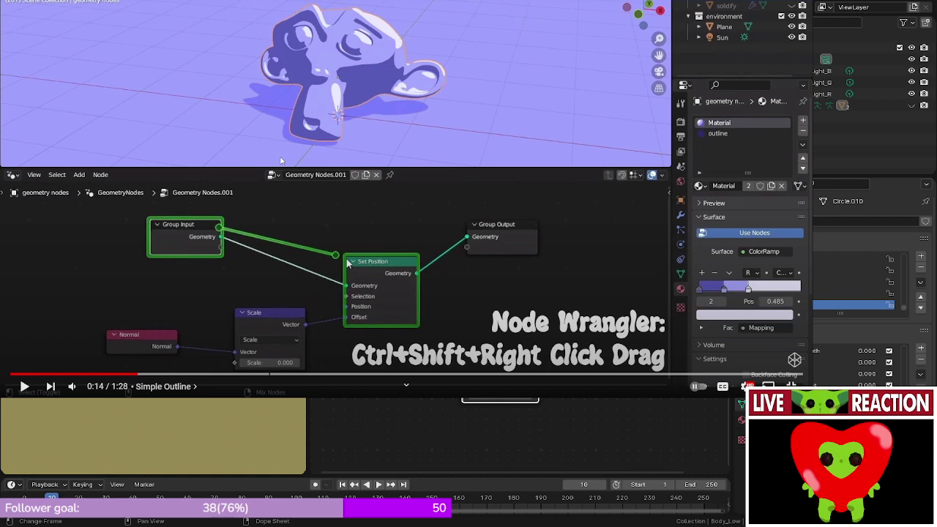
left_click(321, 224)
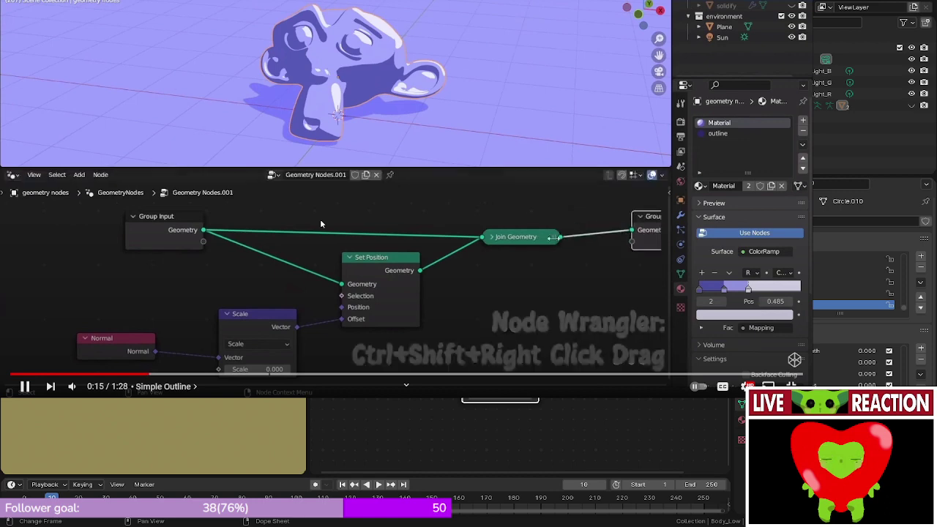
left_click(354, 262)
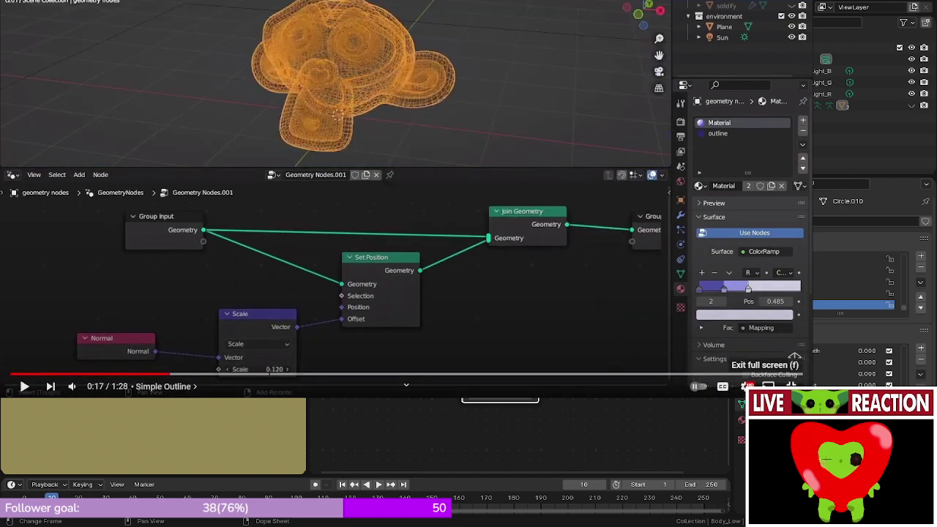
left_click(791, 386)
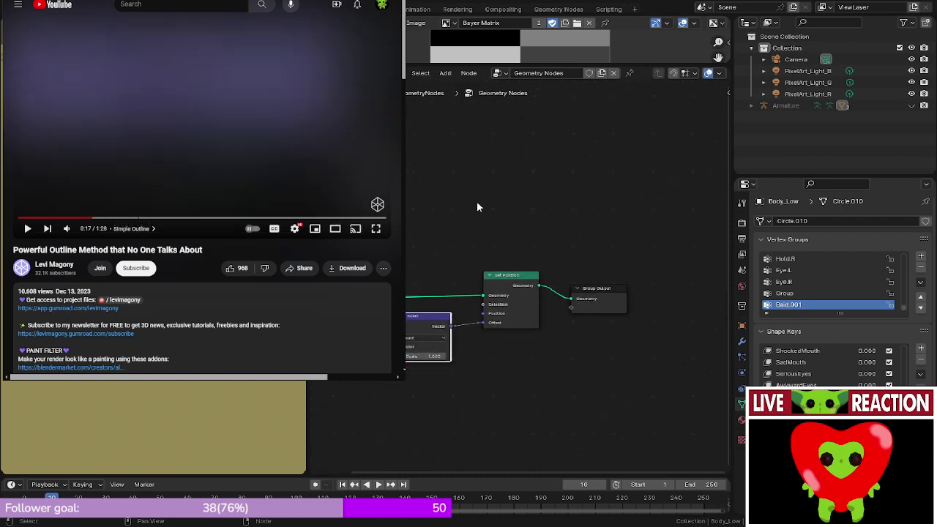
- In Blender, insert a Join Geometry node between Set Position and Group Output
key("shift+a")
left_click(486, 209)
type("j")
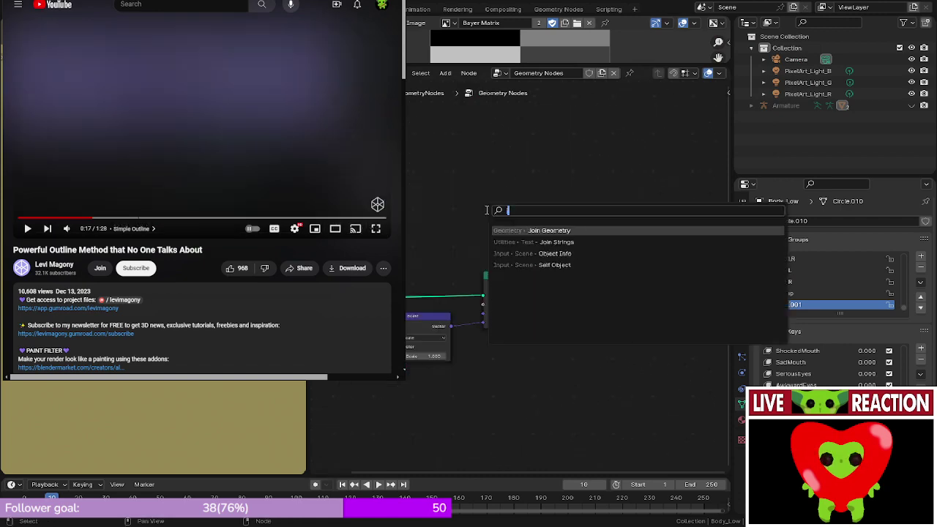
type("oin")
left_click(575, 242)
left_click(540, 277)
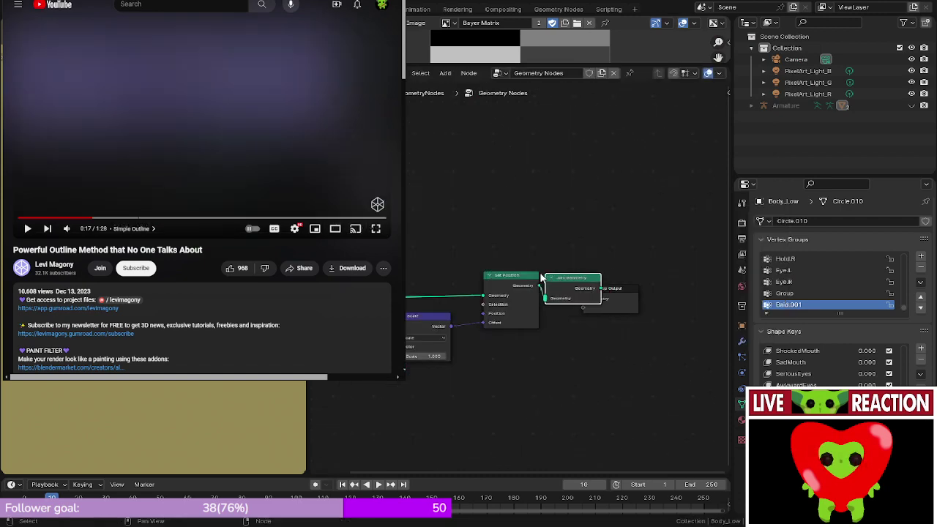
- Set the Scale node's value to 0 and link Group Input's geometry to Join Geometry, moving Group Input higher
left_click(440, 355)
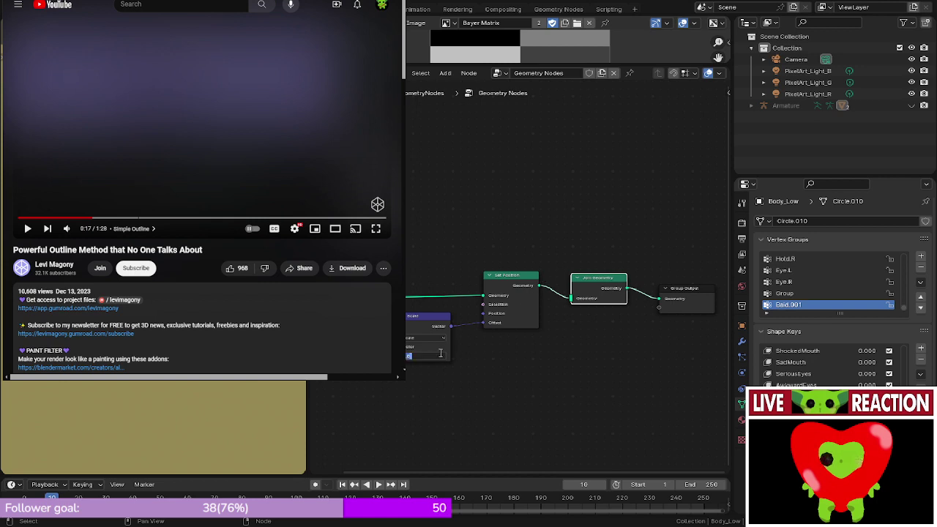
type("0")
key("Return")
key("alt+a")
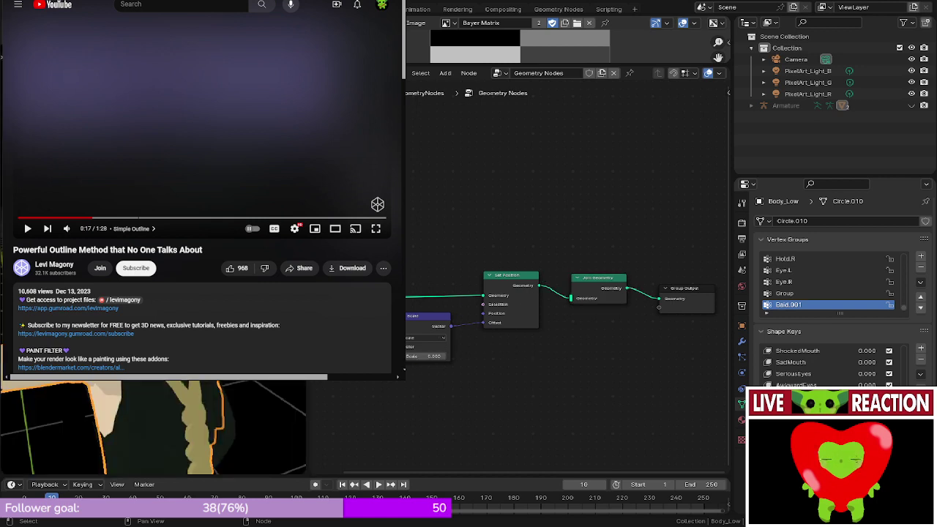
left_click_drag(355, 299, 572, 299)
left_click_drag(355, 298, 355, 259)
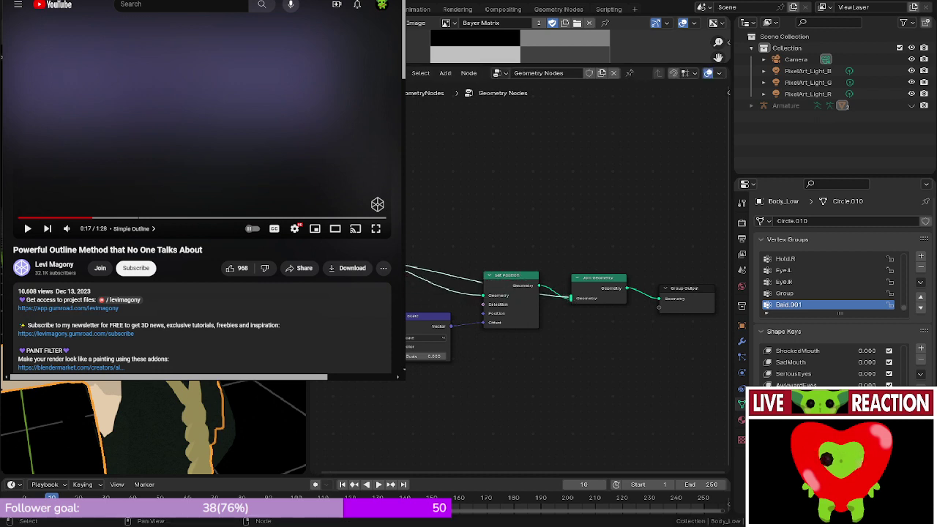
- Set the Scale node's value to about -0.1
left_click(444, 356)
left_click_drag(438, 356, 439, 354)
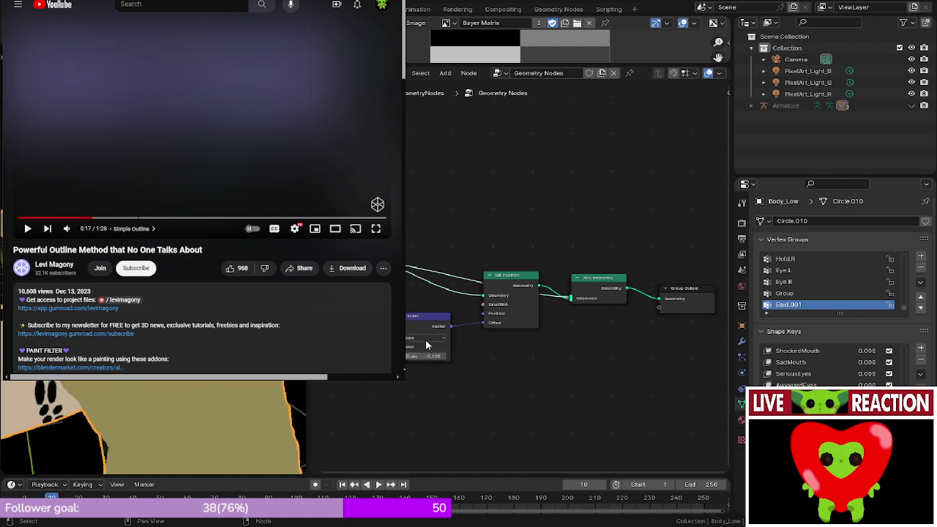
- Set the Scale node's value to .0001
scroll(427, 345, "up", 4)
middle_click_drag(531, 385, 634, 331)
scroll(153, 403, "down", 5)
scroll(154, 428, "up", 2)
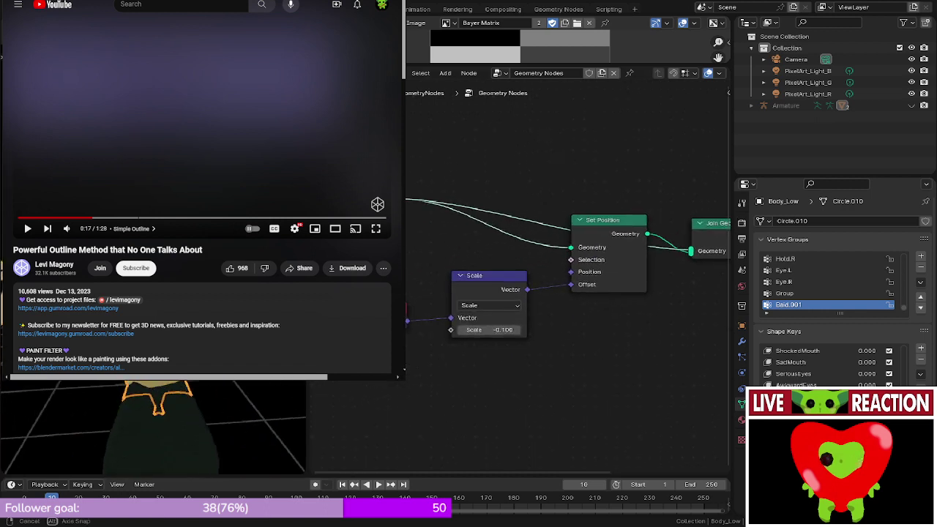
scroll(520, 297, "up", 3)
scroll(491, 319, "up", 2)
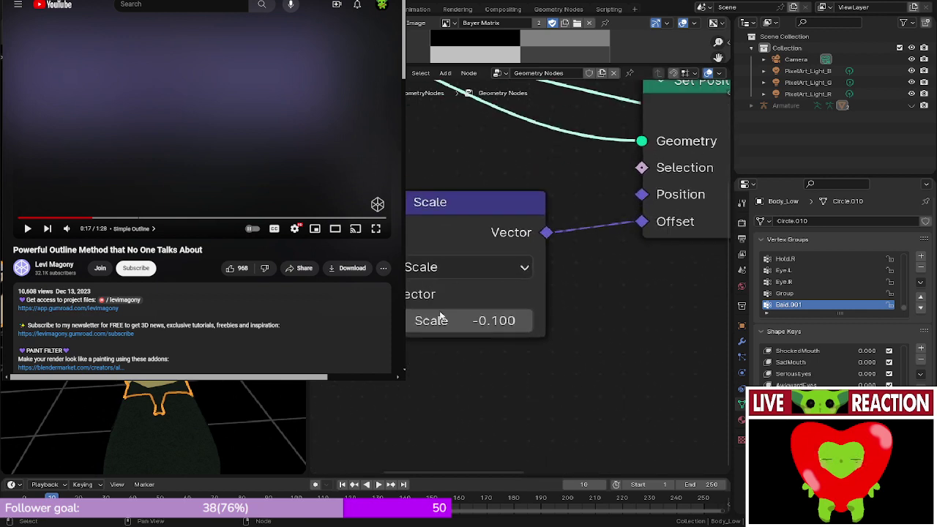
left_click(490, 319)
type(".0")
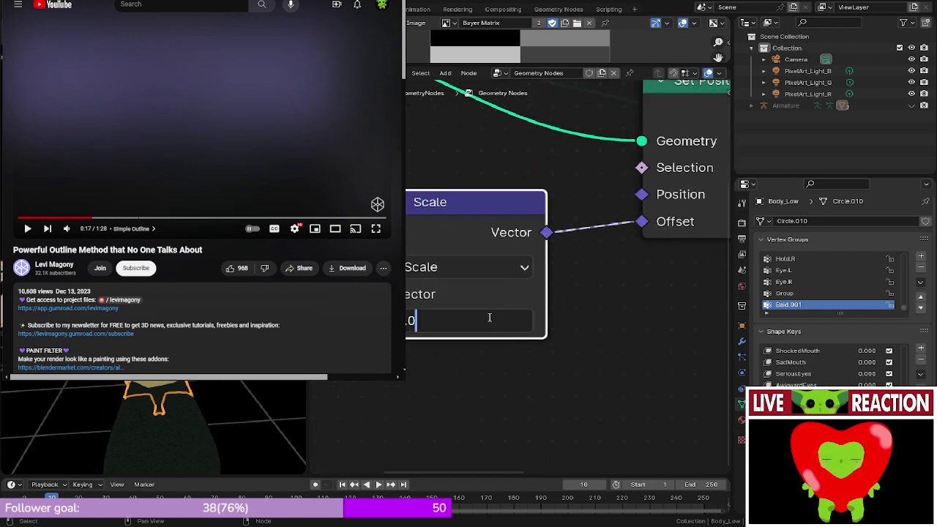
type("001")
left_click(586, 306)
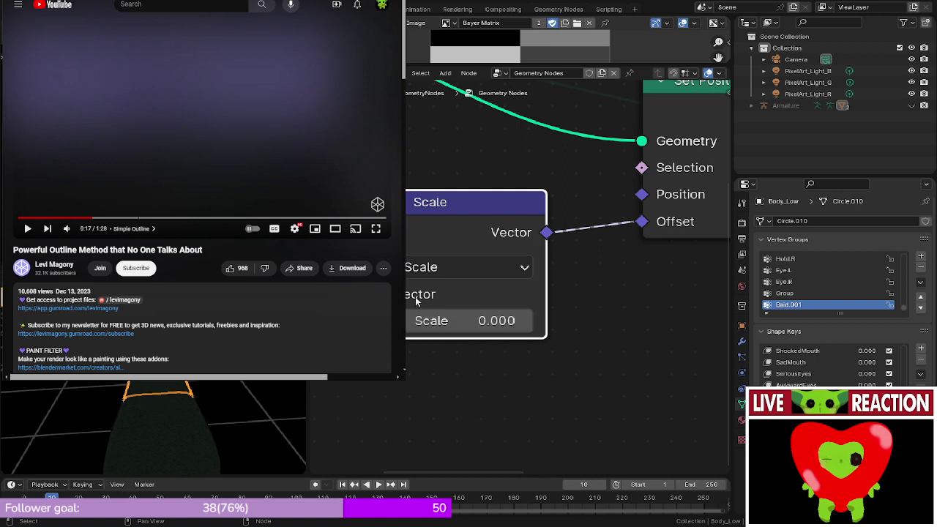
- Inspect the character's outline from another angle in the 3D viewport and leave the Body_Low mesh selected
scroll(154, 429, "up", 3)
middle_click_drag(154, 429, 271, 429)
left_click(183, 429)
scroll(183, 429, "down", 5)
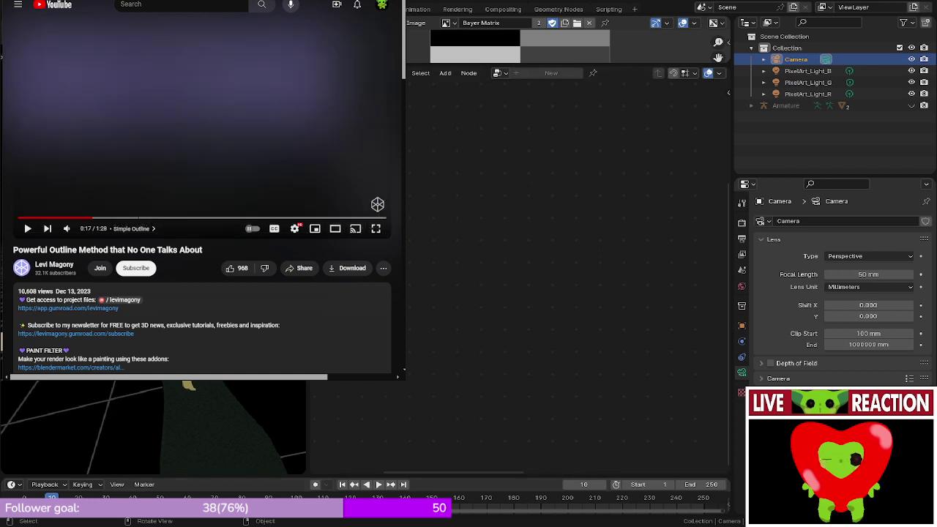
left_click(219, 432)
left_click(201, 399)
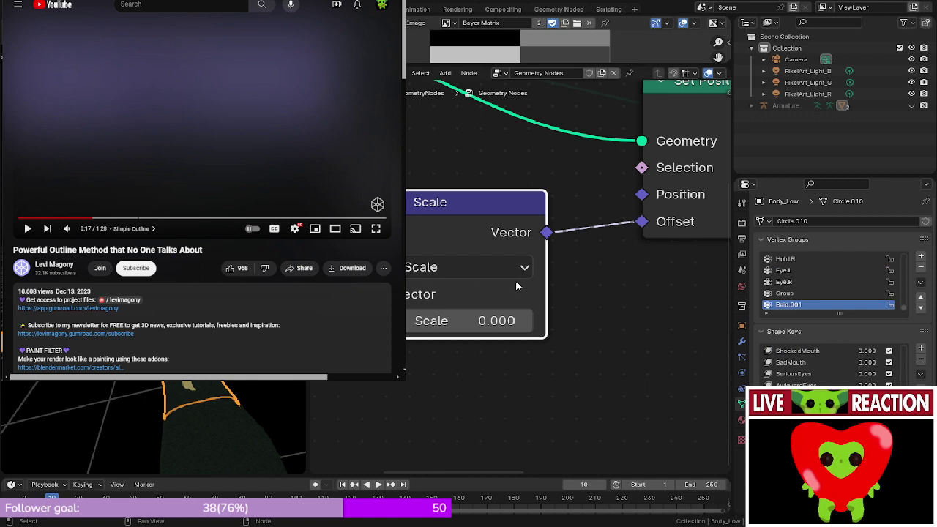
- Move the Set Position node lower and the Join Geometry node higher to space out the node tree
scroll(517, 285, "down", 3)
middle_click_drag(517, 285, 333, 317)
left_click_drag(452, 207, 454, 245)
left_click_drag(594, 208, 597, 165)
scroll(517, 284, "down", 5)
middle_click_drag(342, 283, 435, 263)
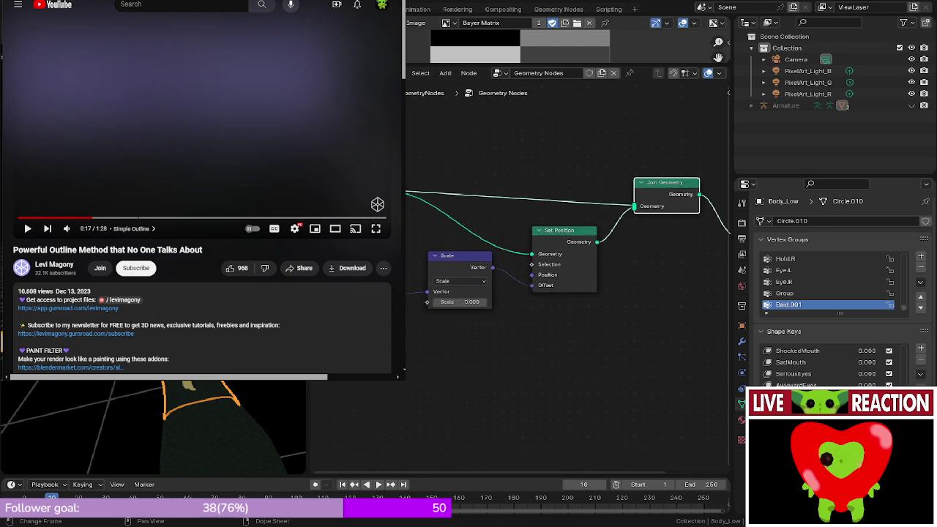
- Following the outline tutorial, insert a Flip Faces node between the Set Position and Join Geometry nodes
left_click(376, 229)
left_click(233, 177)
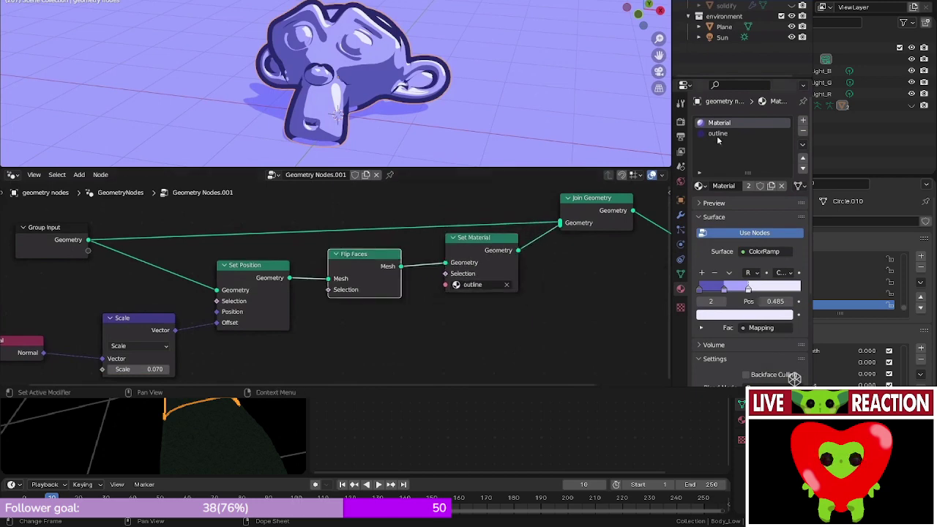
left_click(232, 175)
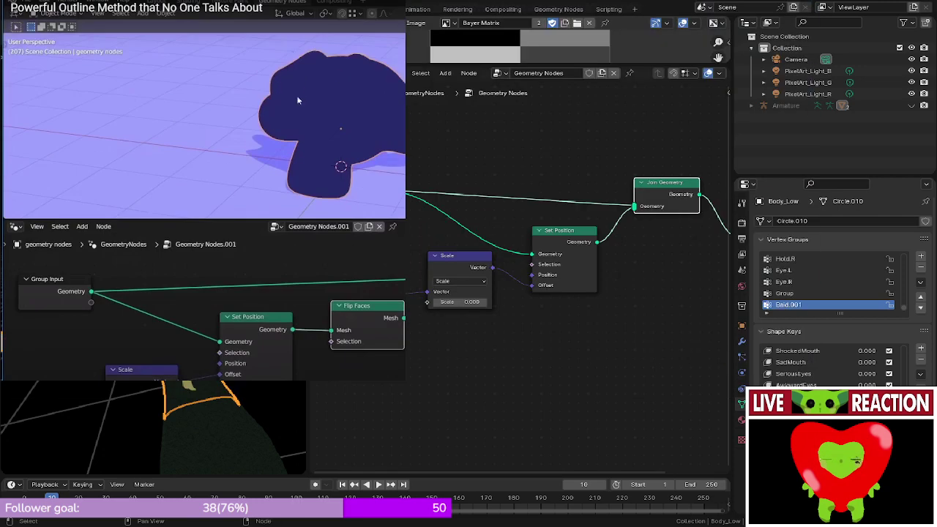
left_click(791, 385)
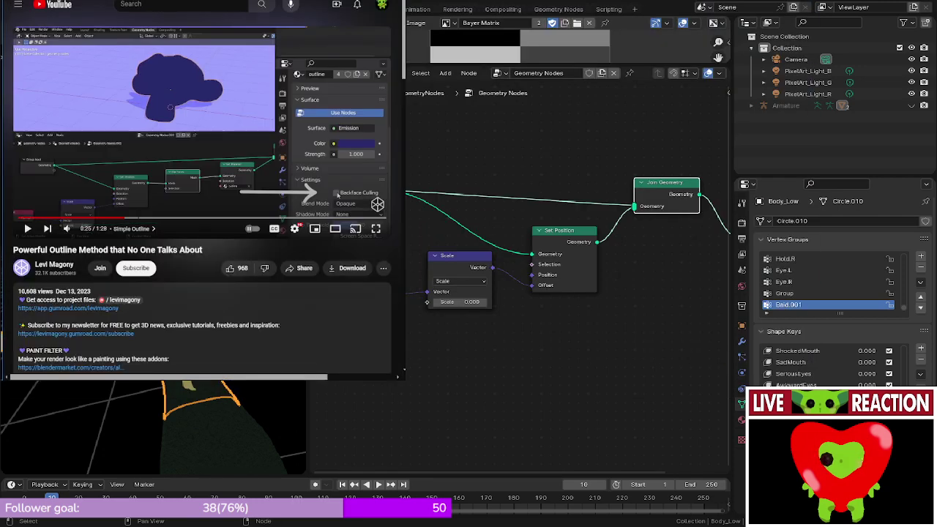
scroll(473, 254, "up", 2)
key("shift+a")
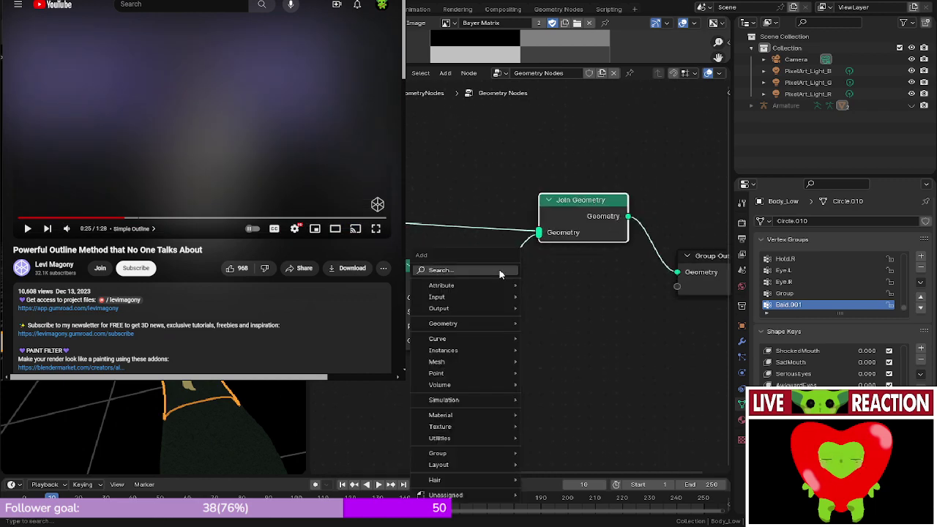
type("flip")
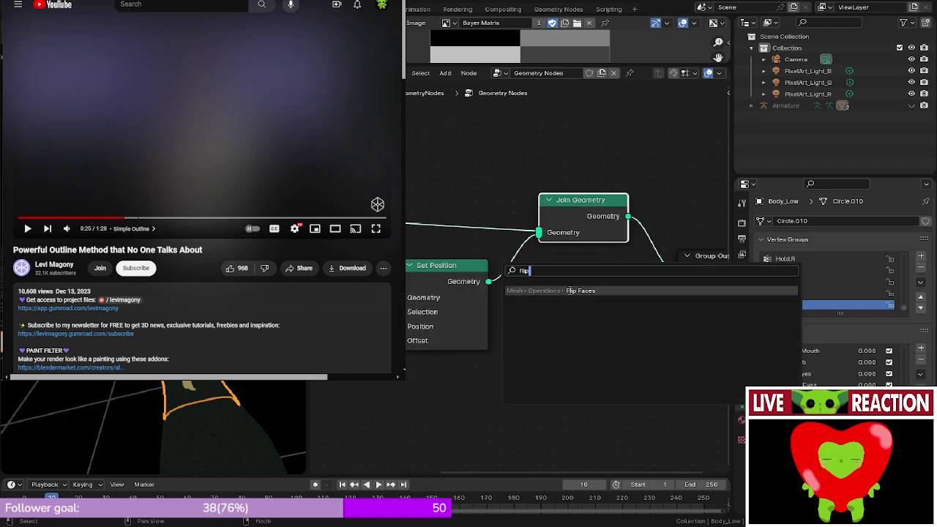
key("Return")
left_click(586, 284)
- Insert a Set Material node between Flip Faces and Join Geometry and assign the Outline material to it
key("shift+a")
type("set mat")
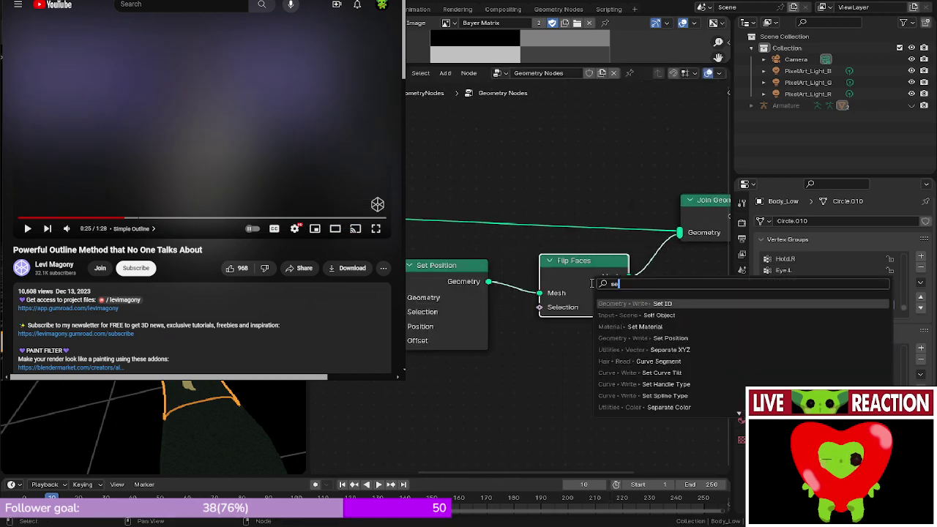
key("Return")
left_click(640, 244)
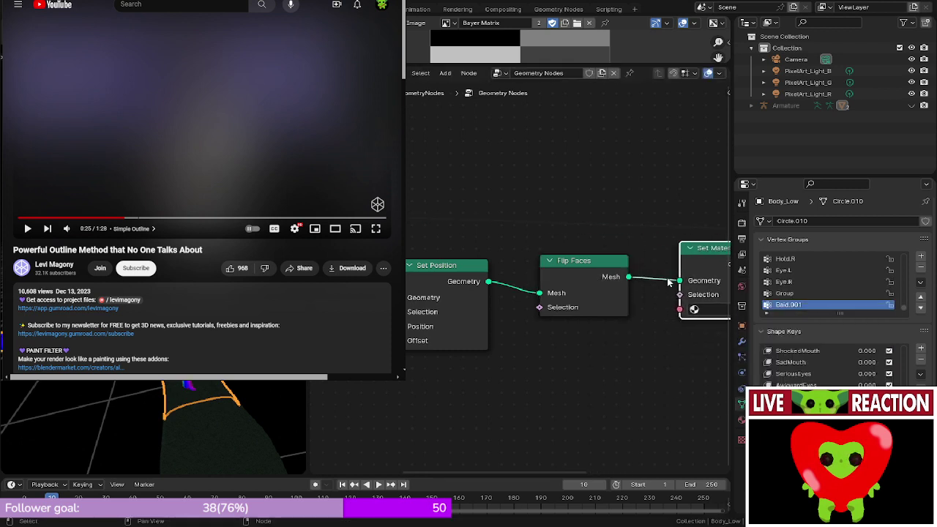
middle_click_drag(646, 301, 512, 312)
left_click(574, 321)
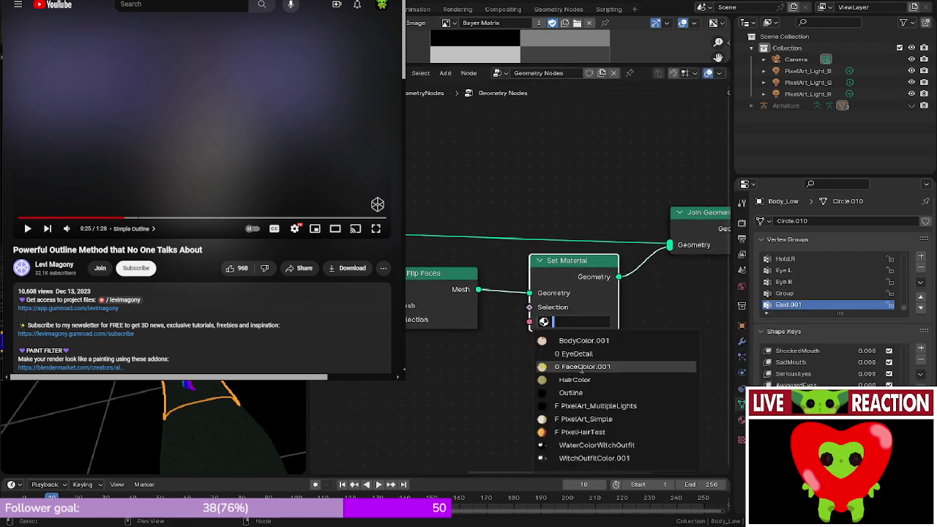
left_click(582, 396)
middle_click_drag(153, 428, 190, 427)
middle_click_drag(281, 428, 289, 428)
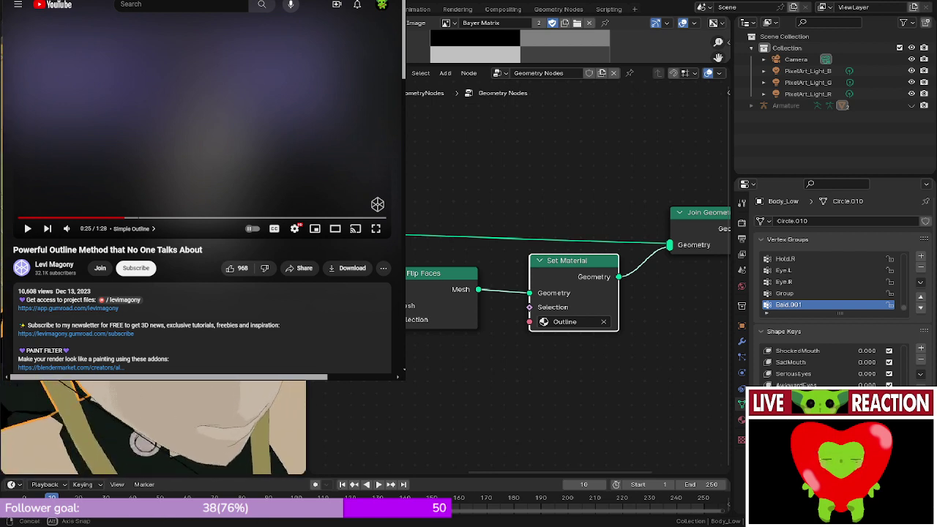
- Move the Group Output node up until it is roughly level with the Join Geometry node
middle_click_drag(663, 324, 420, 324)
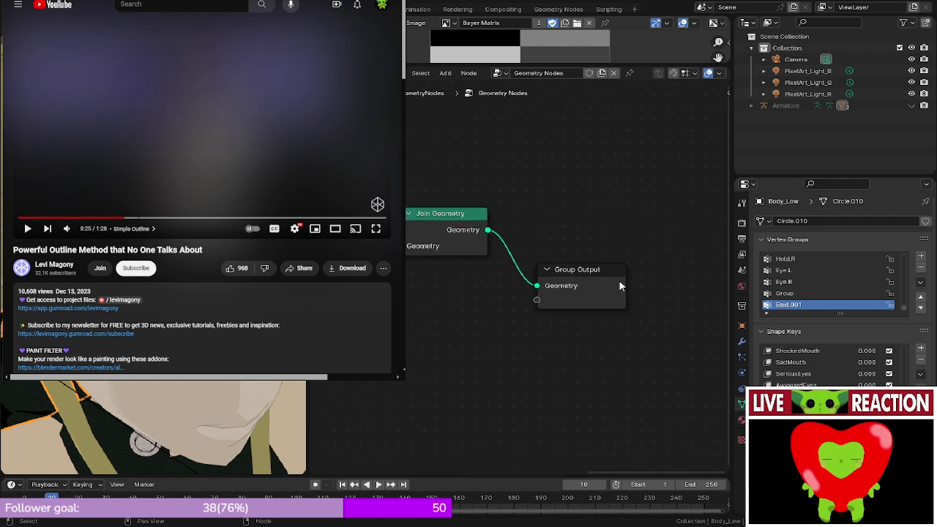
left_click_drag(615, 276, 610, 225)
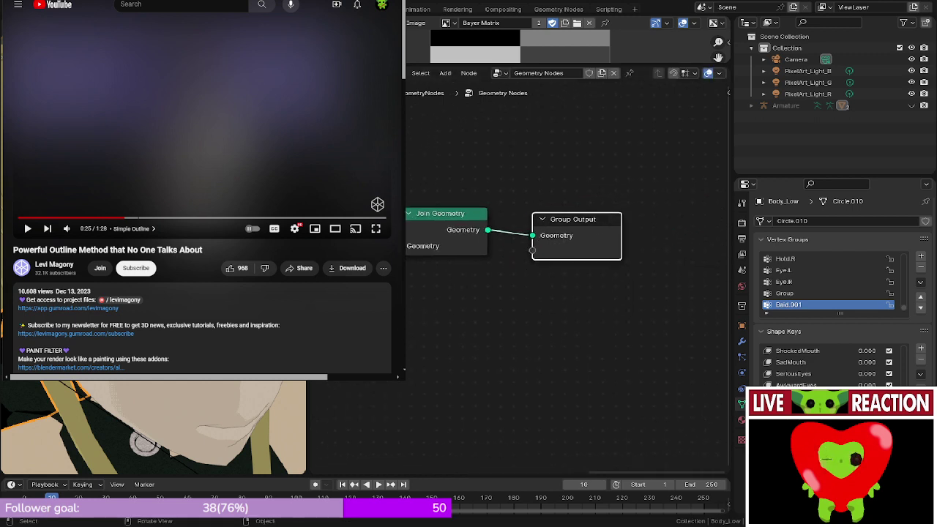
middle_click_drag(154, 428, 208, 425)
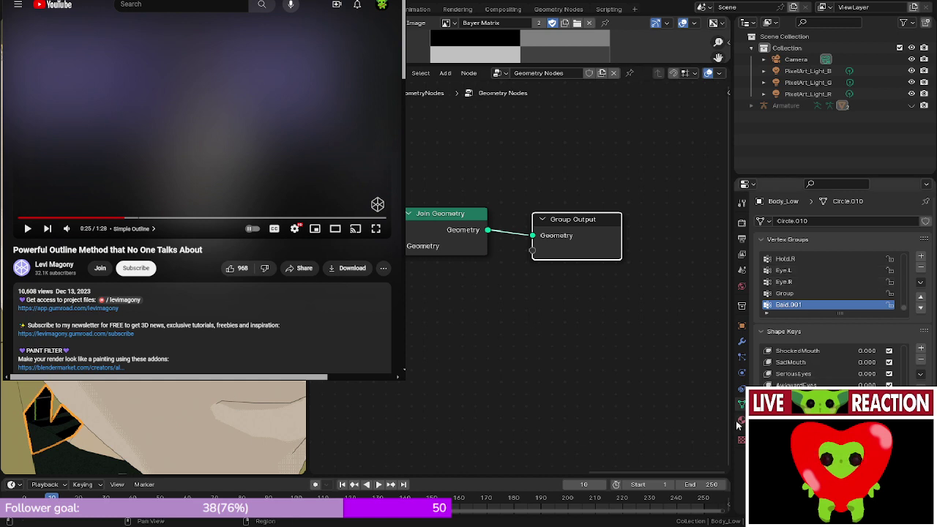
- Replace the PixelArt_Simple material in the second slot of Body_Low with FaceColor.001
left_click(741, 421)
left_click(762, 293)
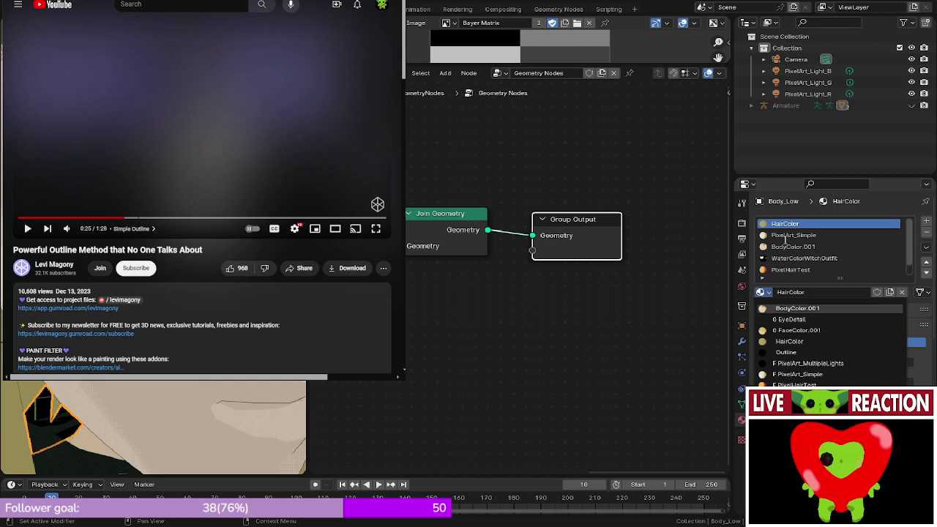
left_click(791, 236)
left_click(761, 293)
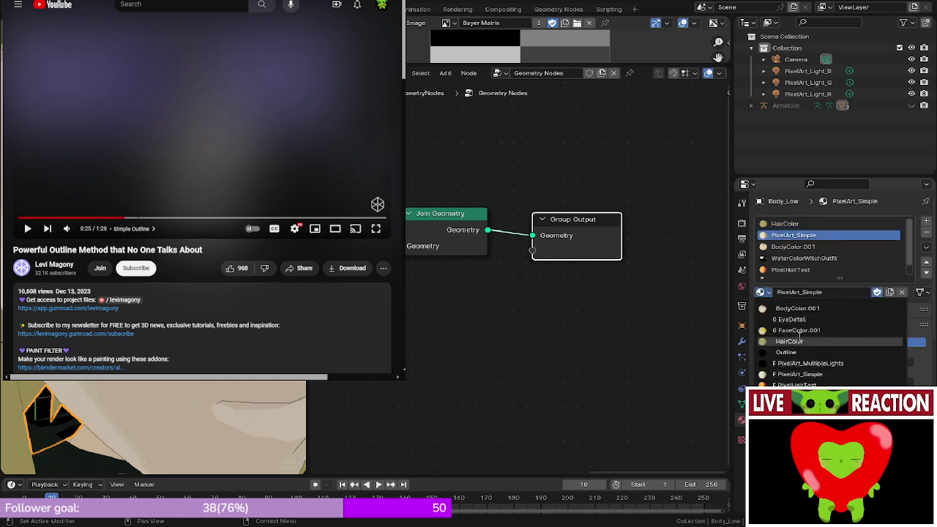
left_click(798, 331)
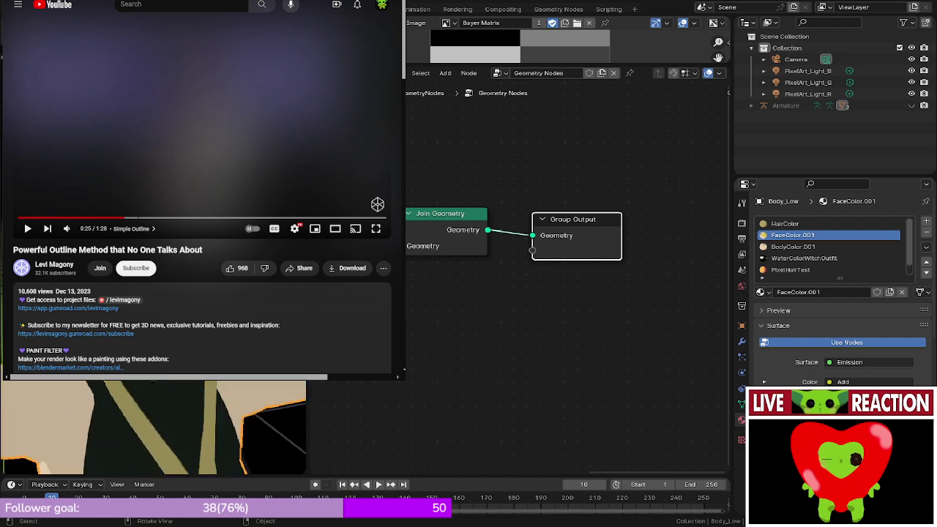
mouse_move(219, 428)
middle_mouse_down()
mouse_move(143, 423)
mouse_move(256, 429)
mouse_move(187, 428)
mouse_move(223, 429)
middle_mouse_up()
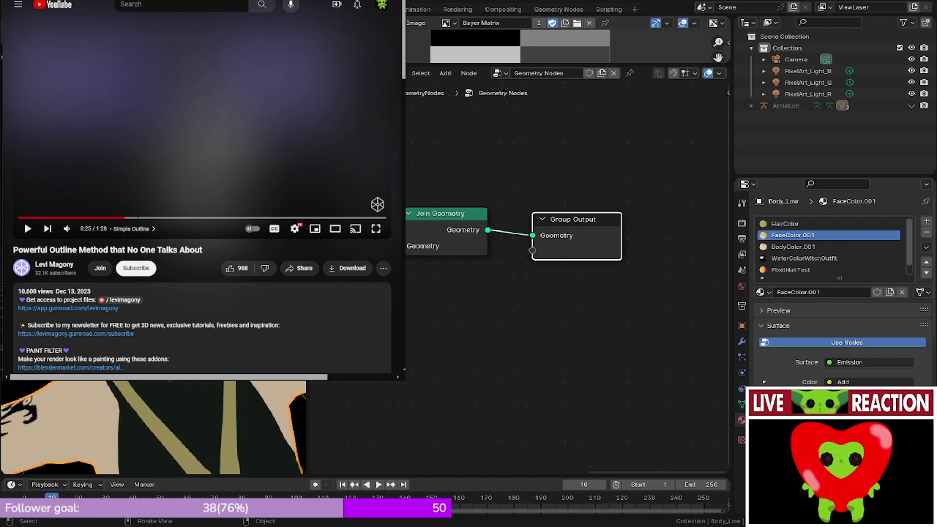
- Examine the Solidify modifier settings on Body_Low and the tutorial video's Squiggly Outline section
left_click(742, 343)
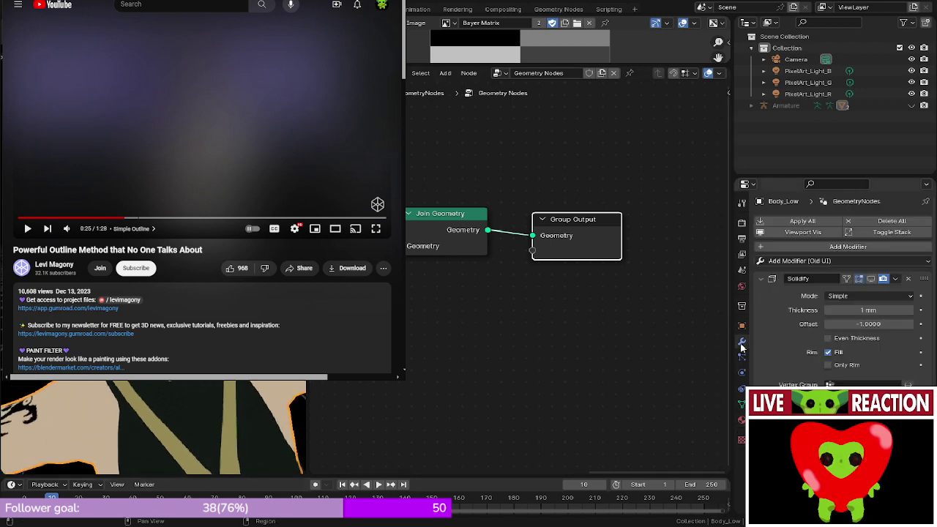
scroll(806, 330, "down", 5)
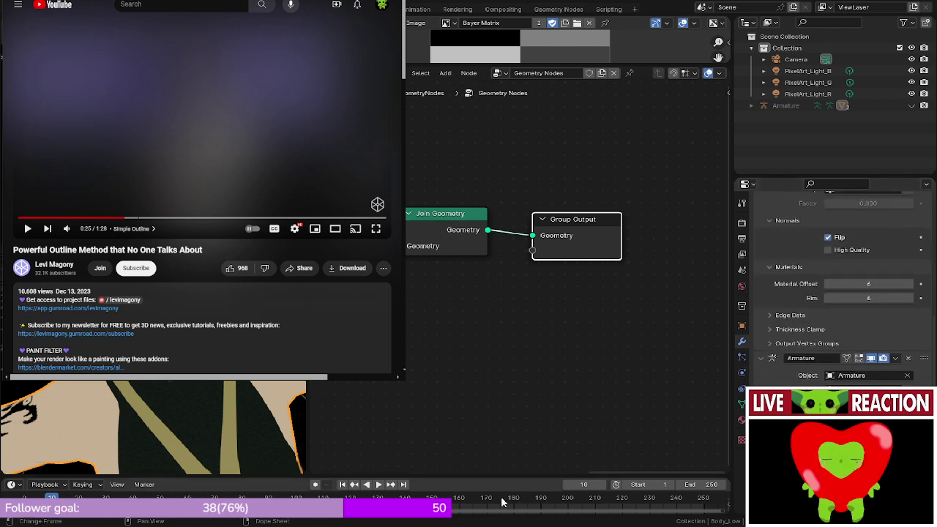
left_click(383, 233)
left_click(290, 134)
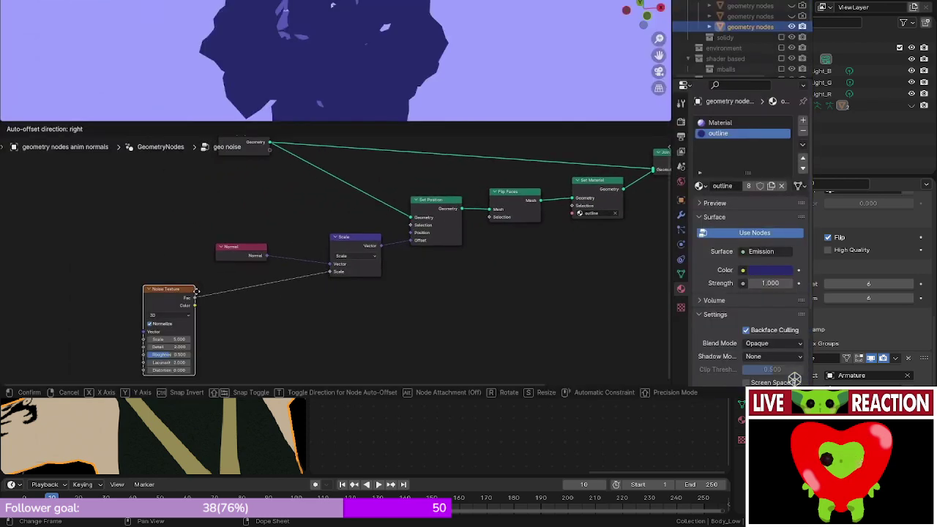
left_click(289, 128)
left_click(797, 386)
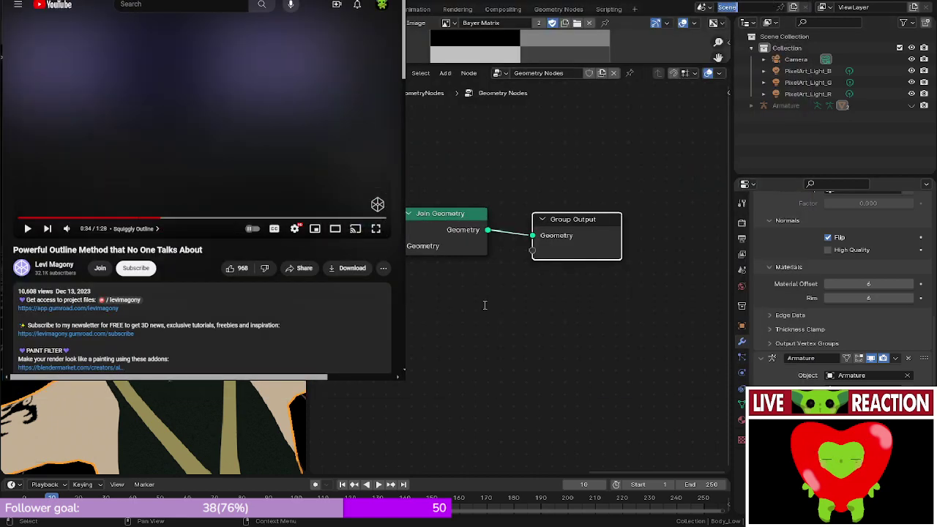
- Save the file, add a Noise Texture node below Normal, and connect its Fac output to the Scale node's Scale input
middle_click_drag(470, 302, 530, 298)
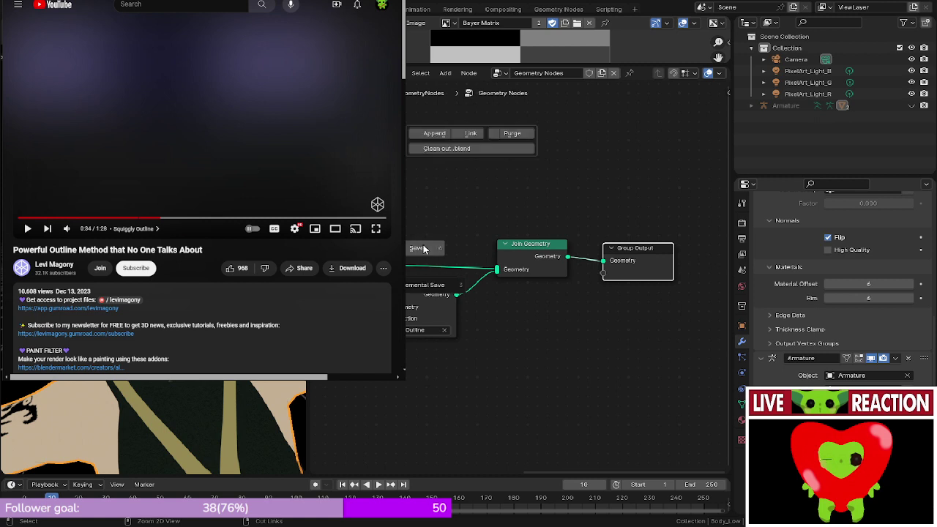
key("ctrl+s")
middle_click_drag(441, 247, 563, 188)
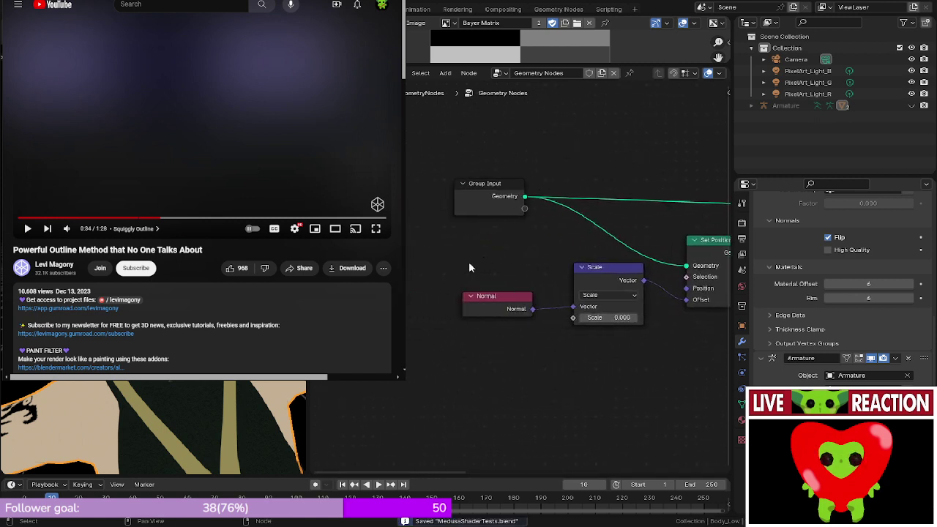
key("shift+a")
type("no")
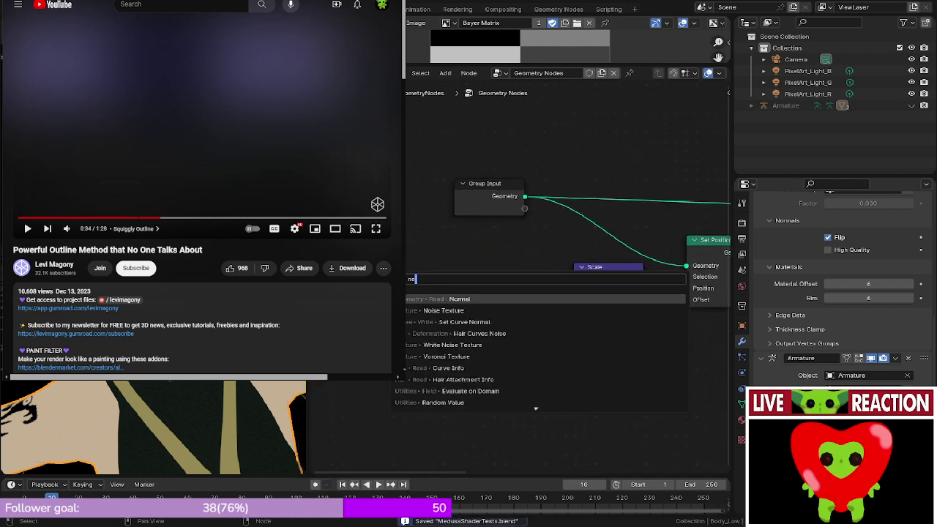
left_click(467, 300)
left_click(483, 348)
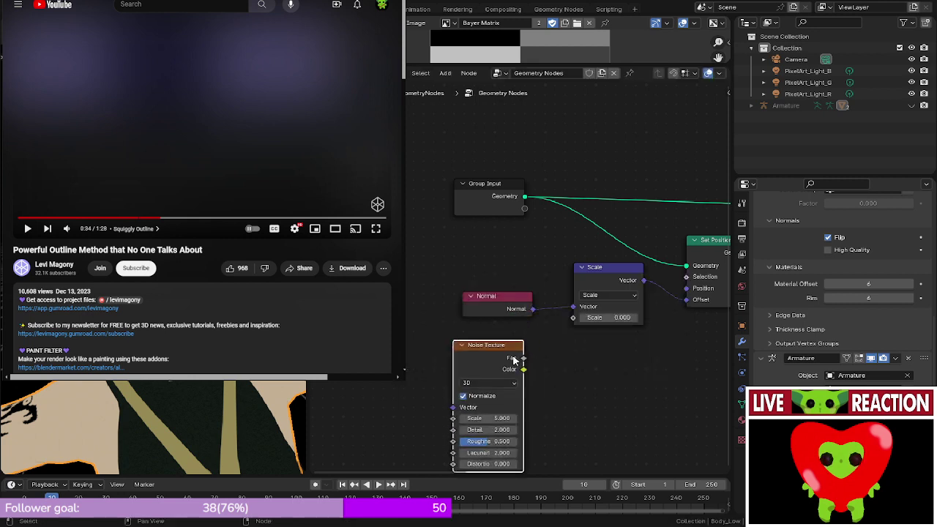
left_click_drag(524, 357, 572, 318)
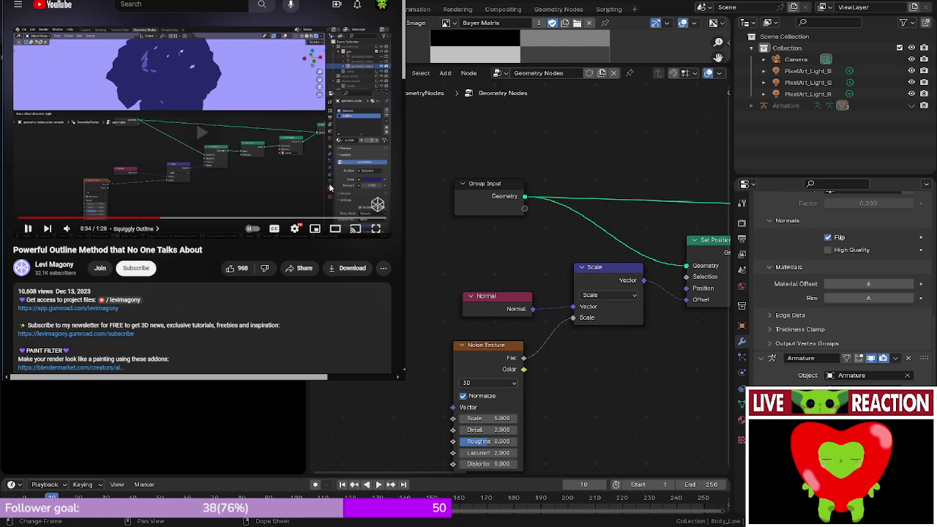
- Following the Squiggly Outline tutorial, insert a Map Range node between the Noise Texture's Fac output and the Scale node
left_click(375, 228)
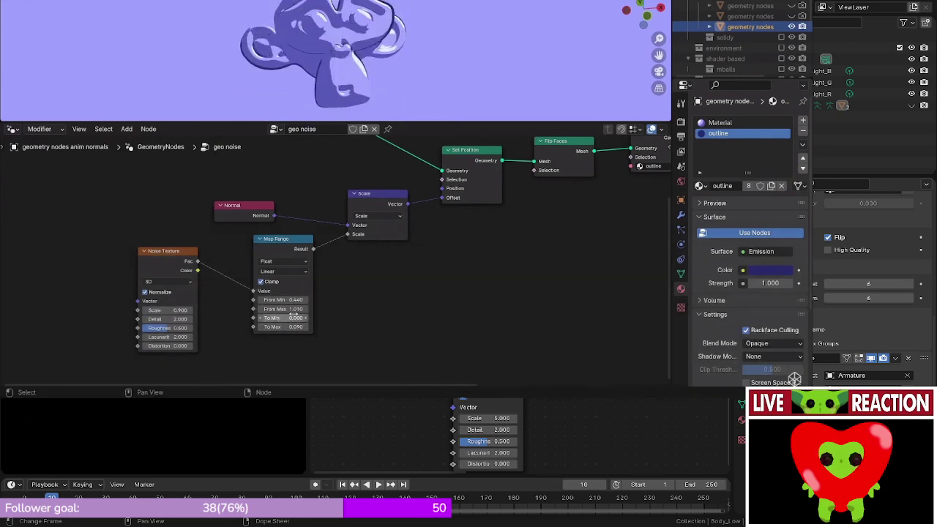
left_click(364, 225)
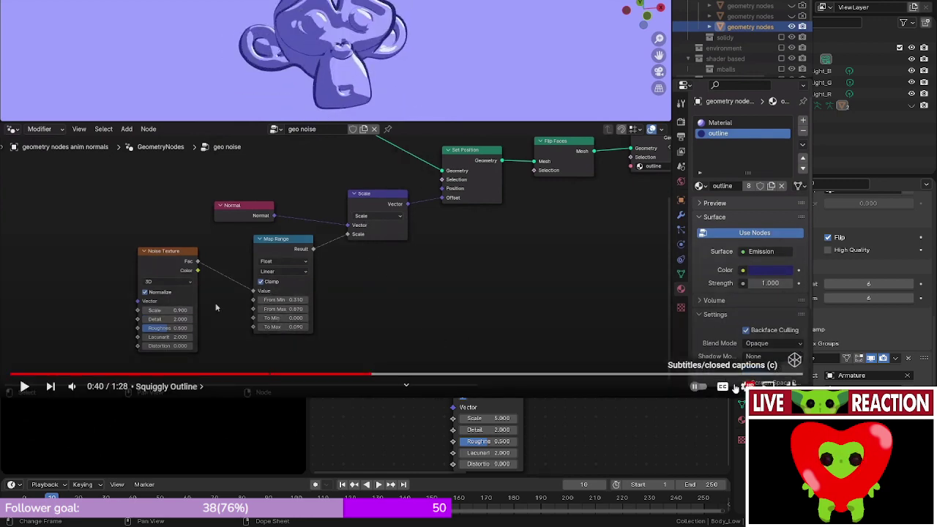
left_click(791, 386)
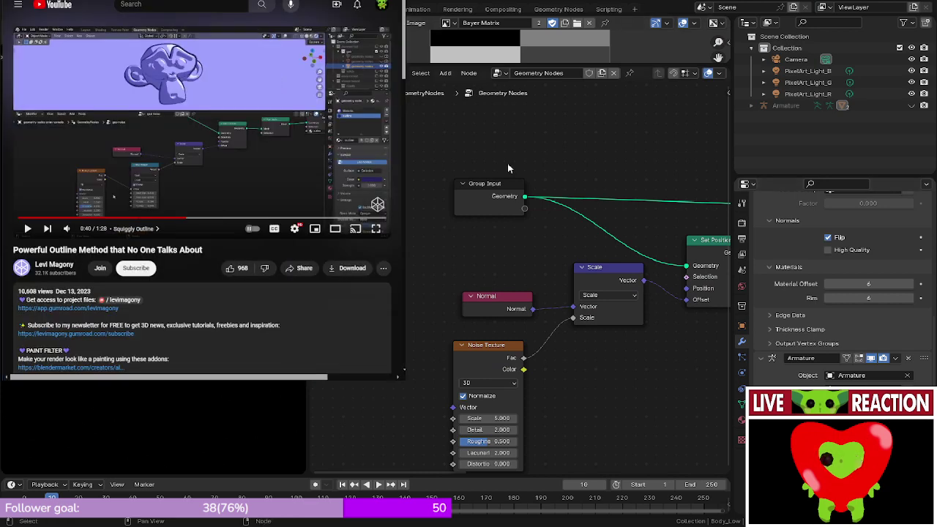
middle_click_drag(509, 169, 478, 155)
key("shift+a")
type("ma")
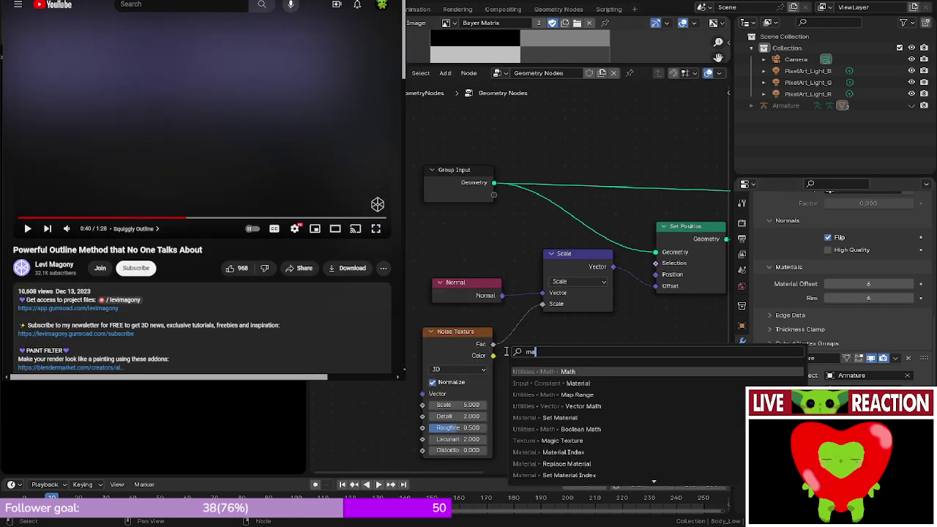
type("p")
left_click(577, 372)
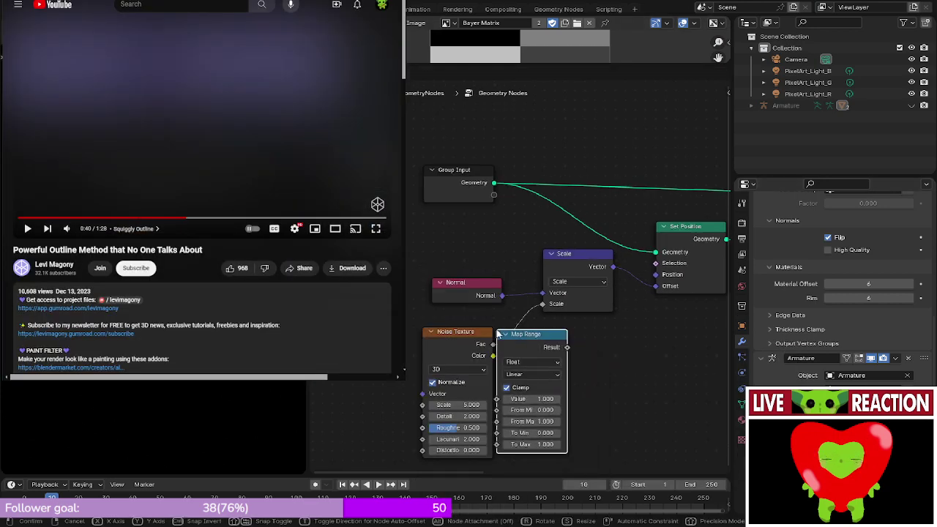
left_click(495, 335)
scroll(494, 370, "up", 3)
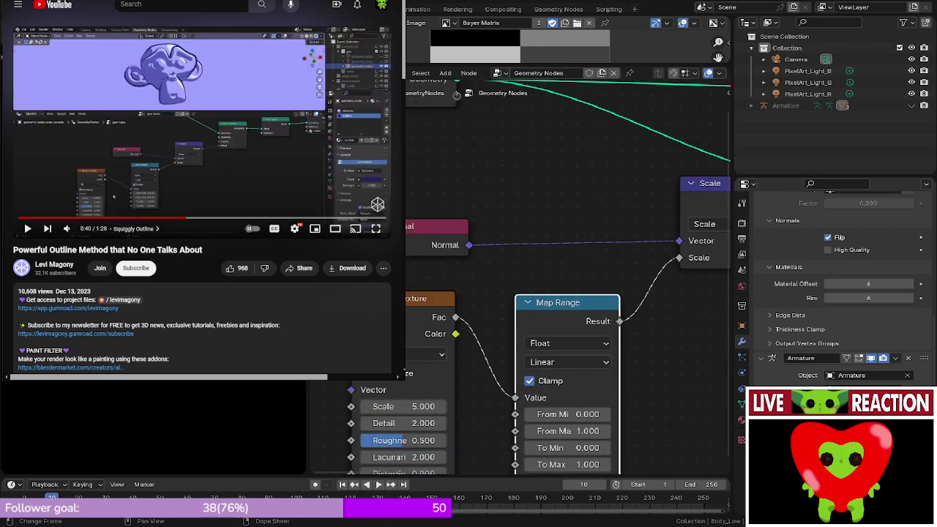
- Check the tutorial's node values and set the Noise Texture's Scale to 0.5
left_click(377, 229)
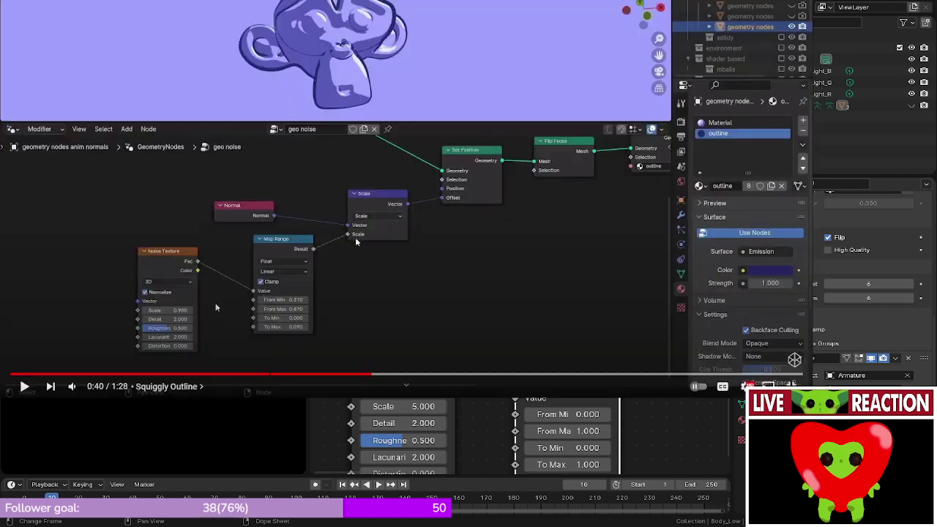
key("f")
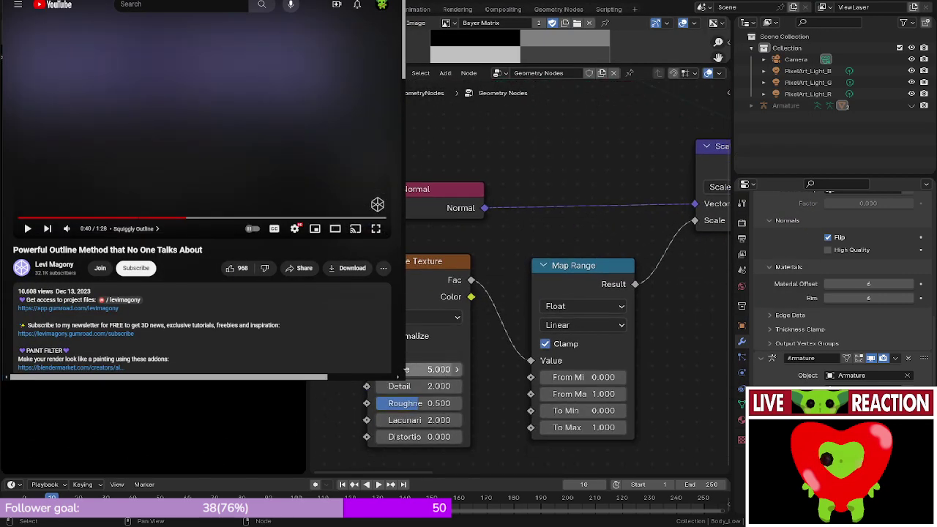
left_click_drag(432, 369, 382, 369)
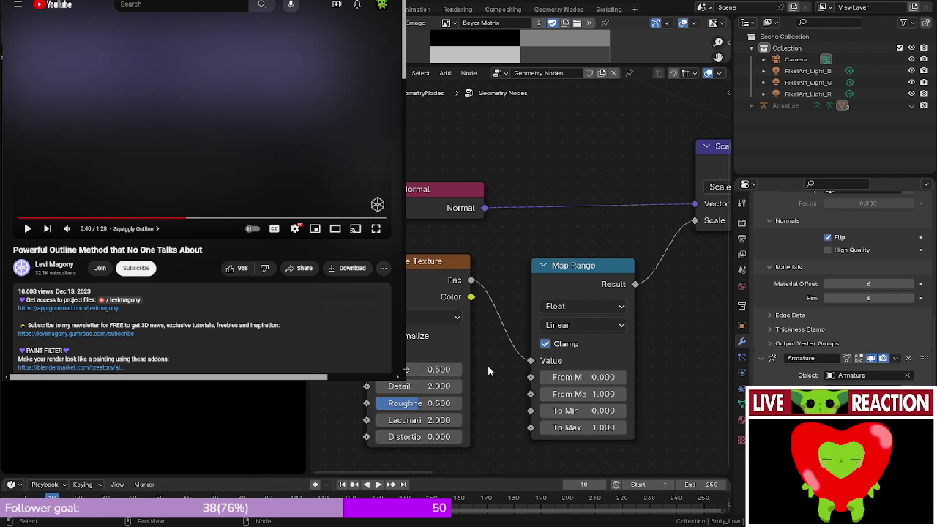
- Try different From Min values on the Map Range node while checking the character's outline, ending at 0.6
left_click_drag(568, 377, 584, 377)
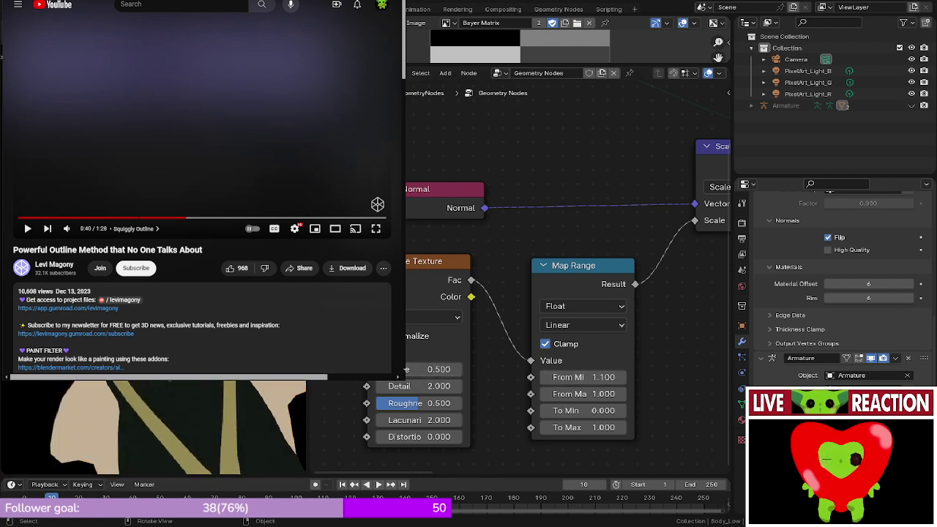
left_click(546, 378)
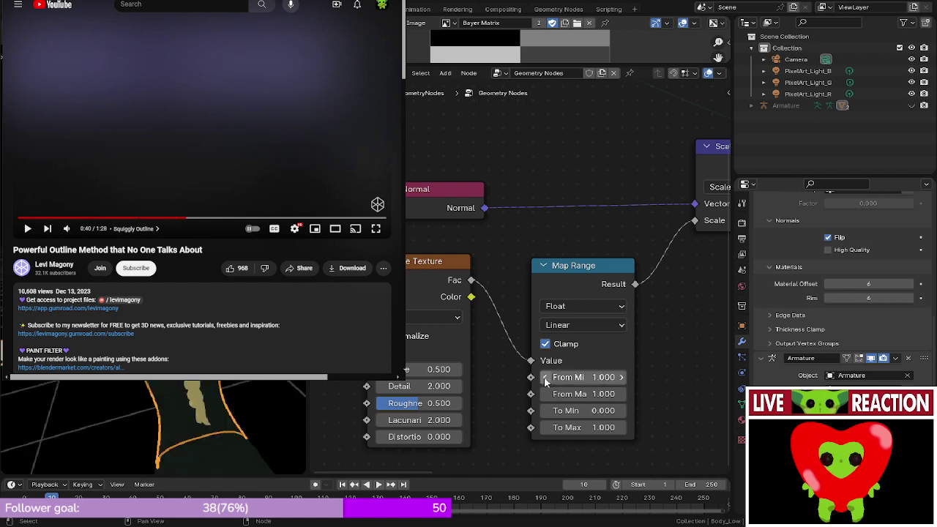
middle_click_drag(220, 413, 220, 461, "shift")
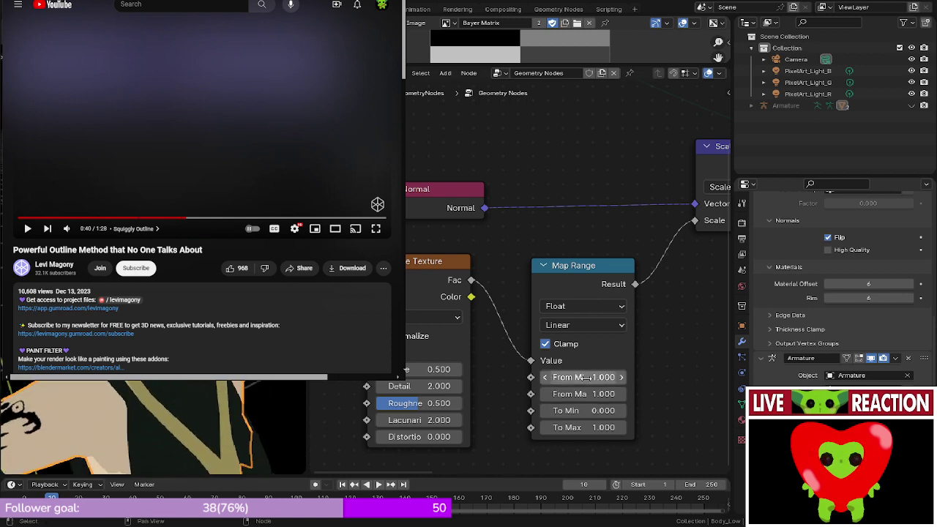
left_click(546, 377)
left_click(546, 377)
left_click(546, 377)
left_click(546, 378)
left_click(546, 377)
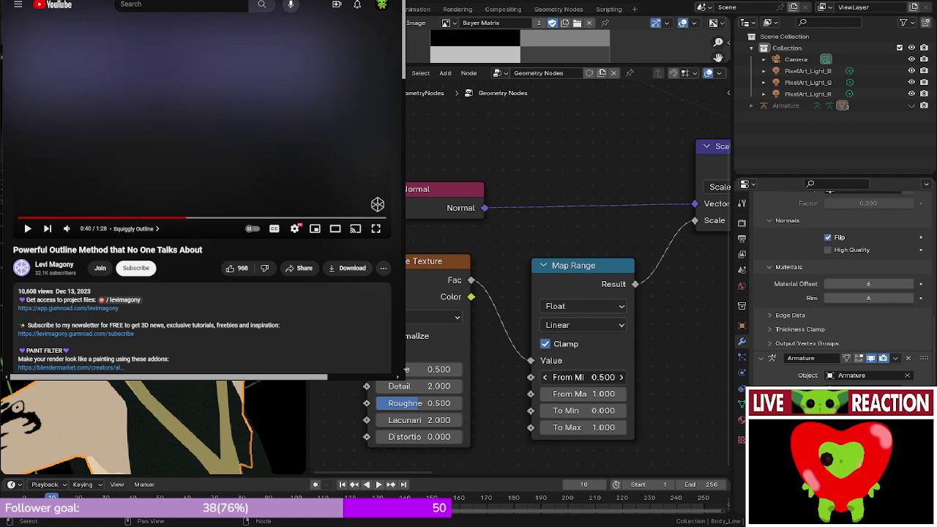
left_click(545, 377)
left_click(621, 377)
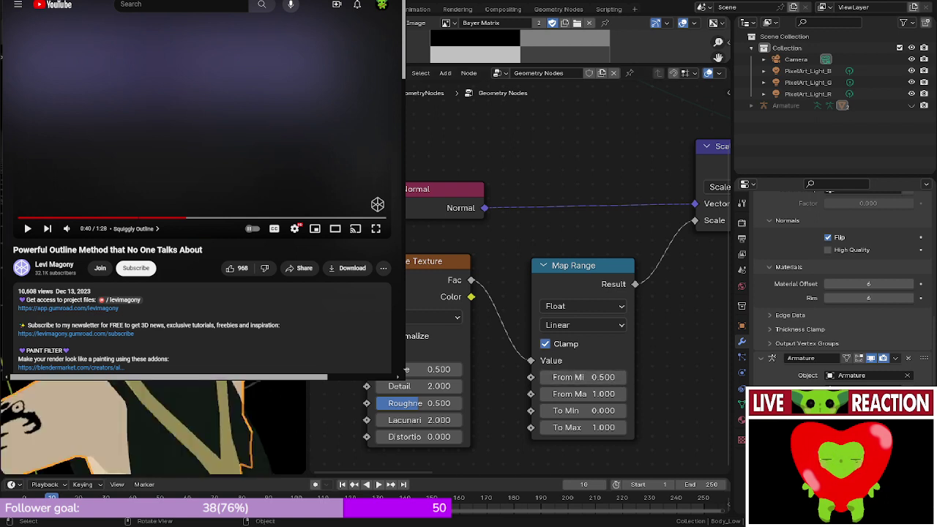
scroll(162, 429, "down", 3)
mouse_move(161, 429)
middle_mouse_down()
mouse_move(205, 432)
mouse_move(169, 432)
middle_mouse_up()
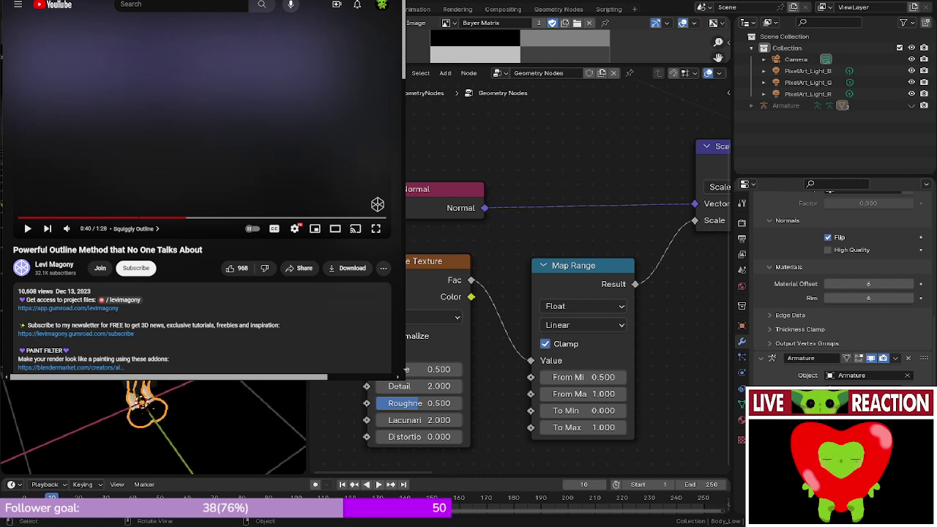
left_click(545, 377)
left_click(621, 377)
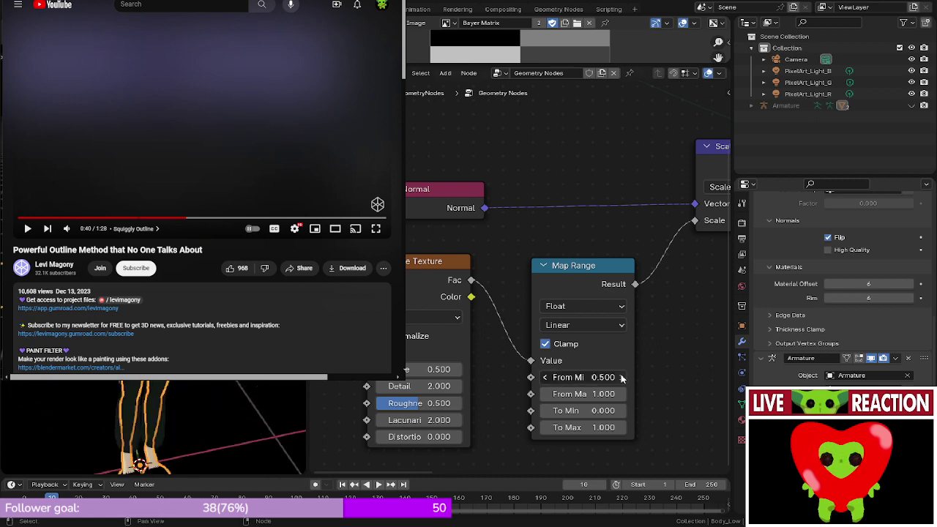
left_click(621, 377)
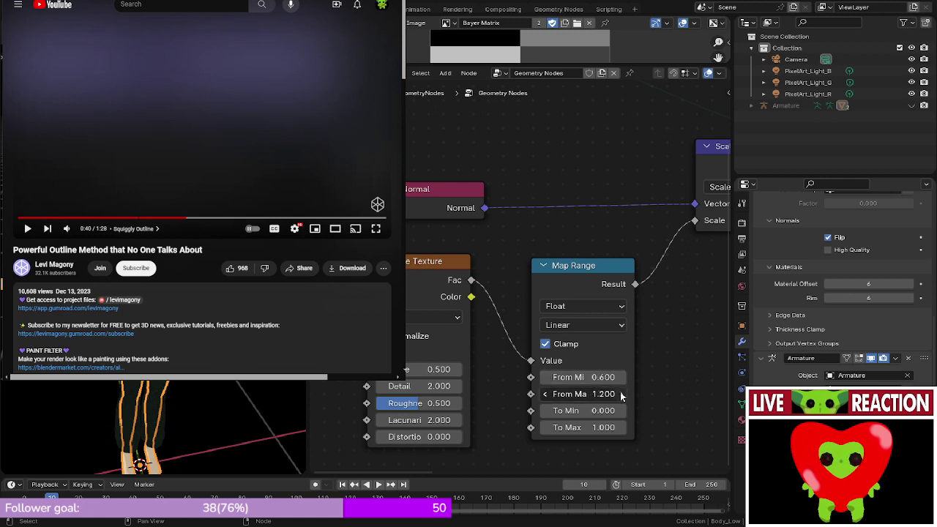
- Try higher and lower From Max values on the Map Range node, finishing at 1.0
left_click(621, 394)
left_click(621, 393)
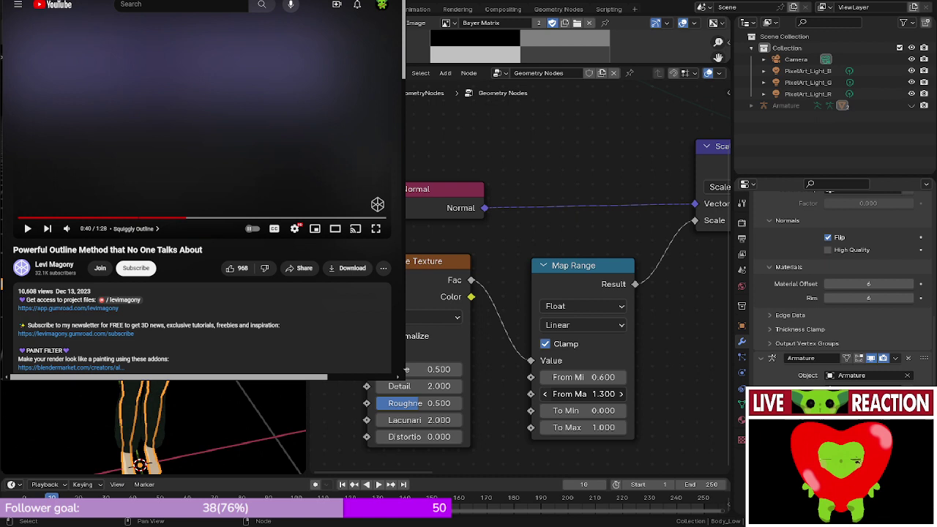
left_click(544, 395)
left_click(544, 395)
left_click(544, 394)
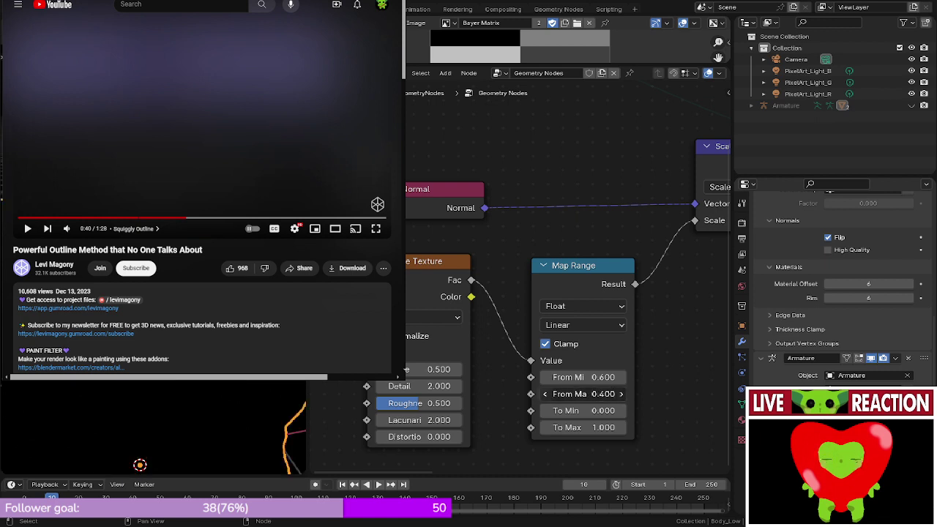
left_click(545, 394)
left_click(545, 394)
left_click(544, 394)
left_click(623, 394)
left_click(623, 394)
left_click(624, 394)
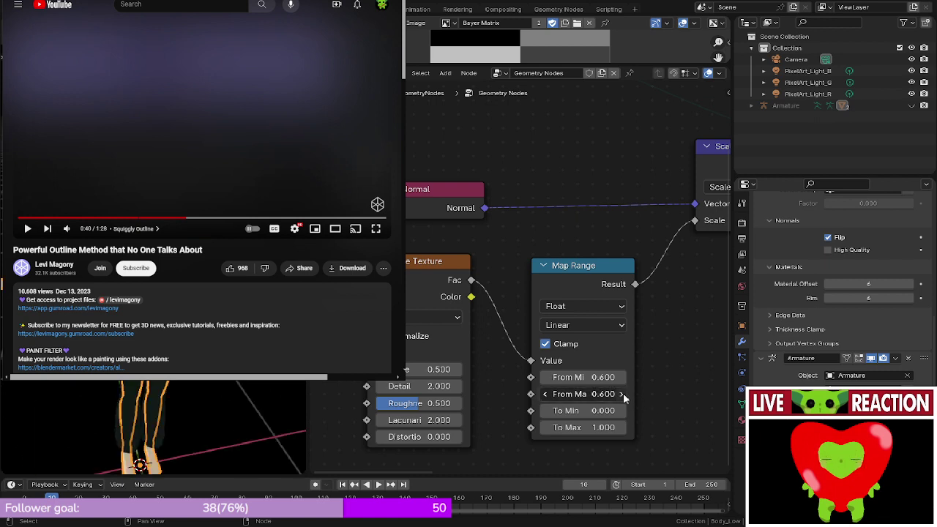
left_click(623, 394)
left_click(623, 394)
left_click(623, 394)
left_click(621, 394)
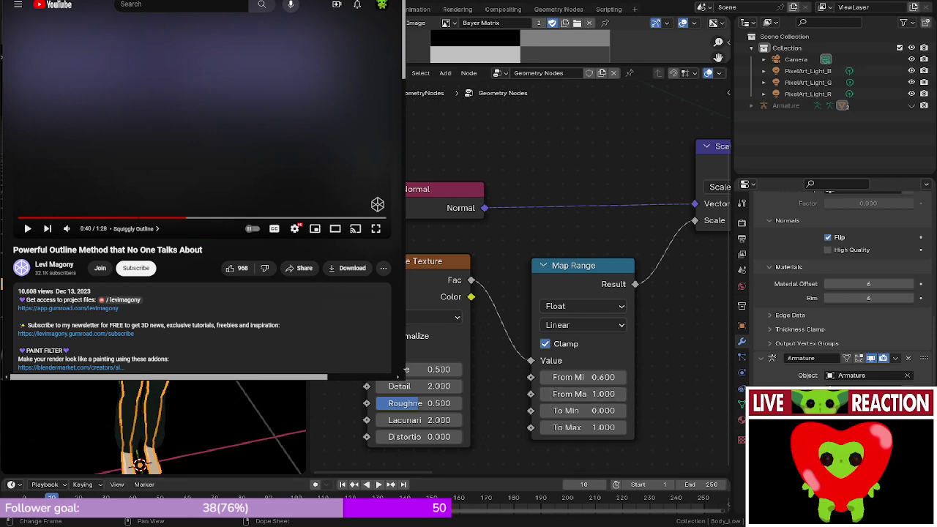
- Check the tutorial's enlarged node setup and set the Noise Texture's Scale to 0.9
left_click(375, 230)
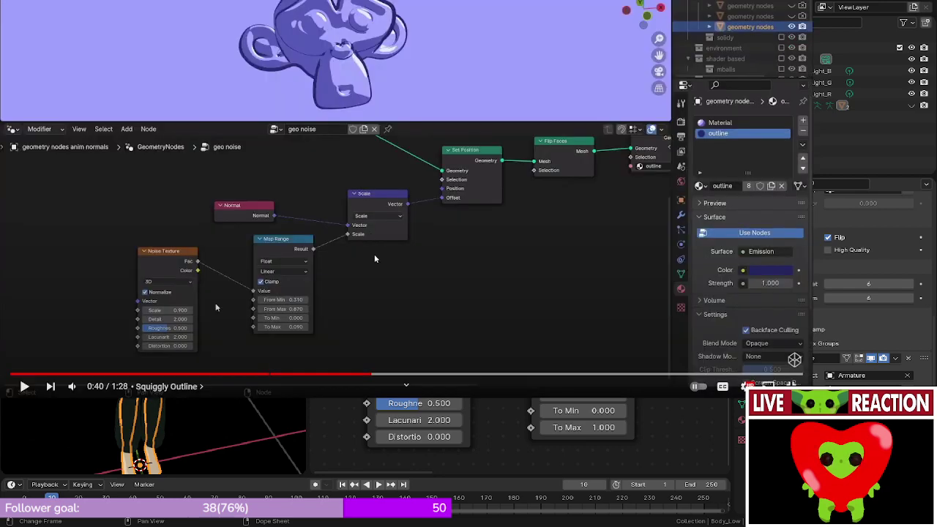
left_click(789, 385)
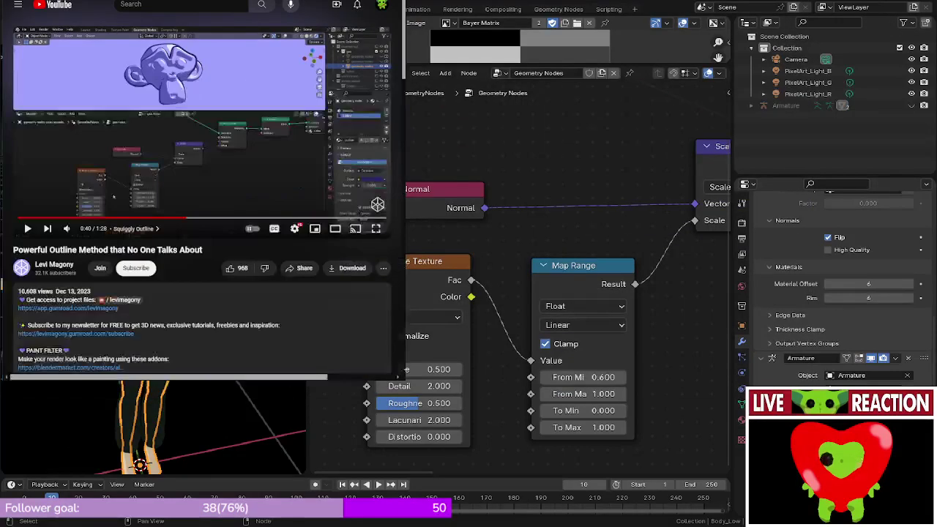
left_click(437, 368)
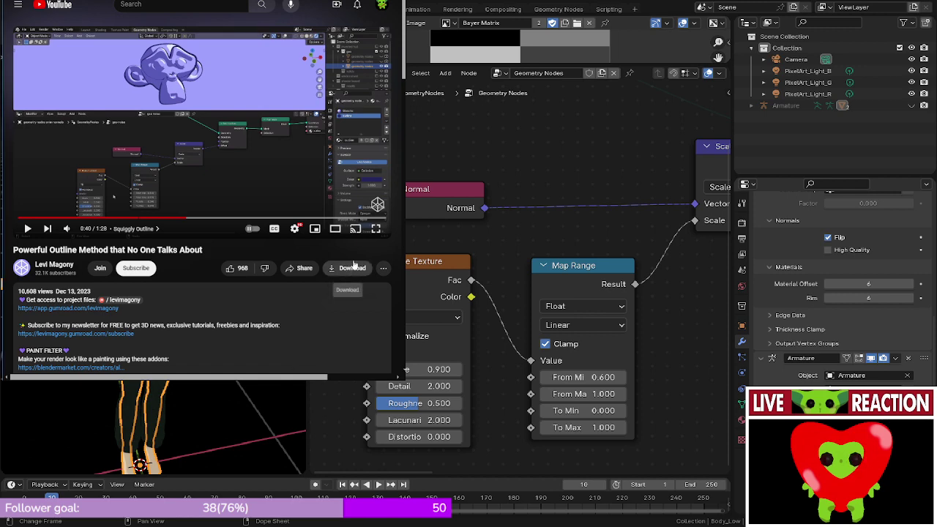
- Recheck the tutorial's Map Range values, set To Max to 0.09, and inspect the outline on the character up close
left_click(371, 231)
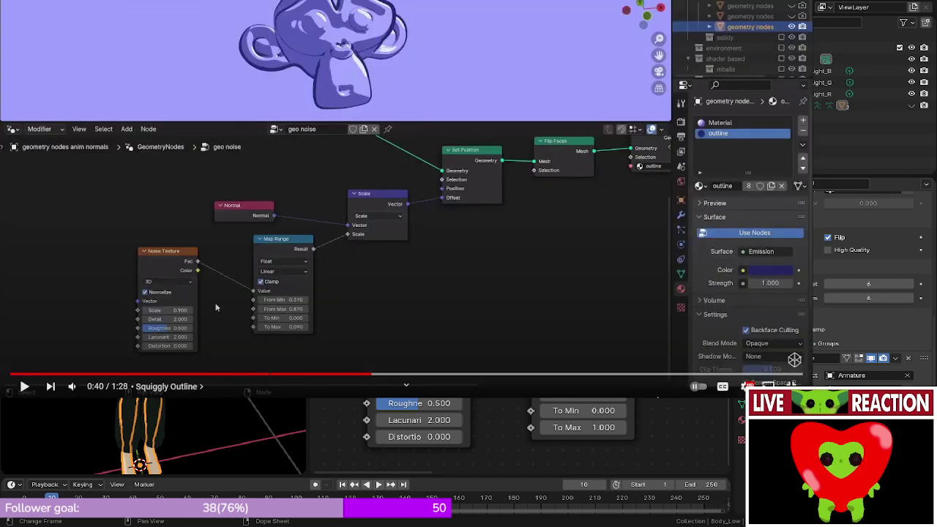
key("Escape")
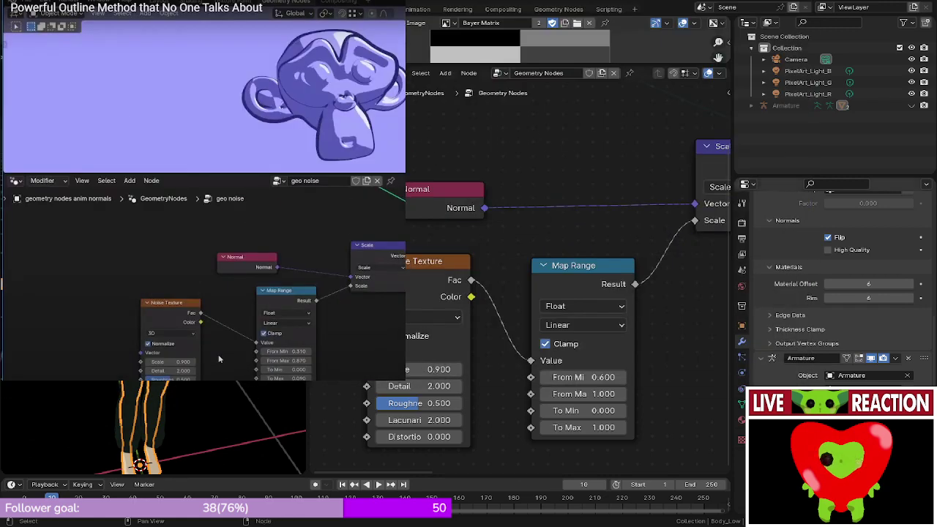
left_click(601, 428)
key("BackSpace")
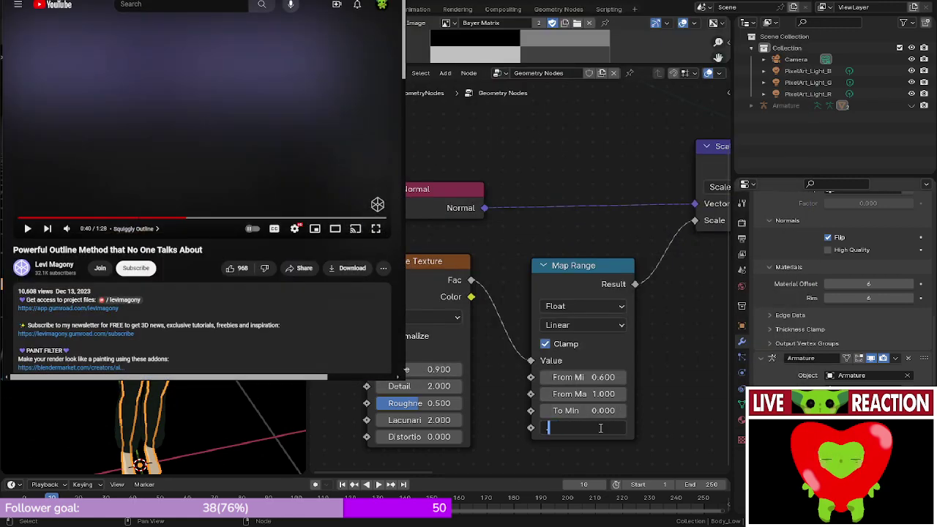
left_click(685, 369)
scroll(153, 427, "up", 3)
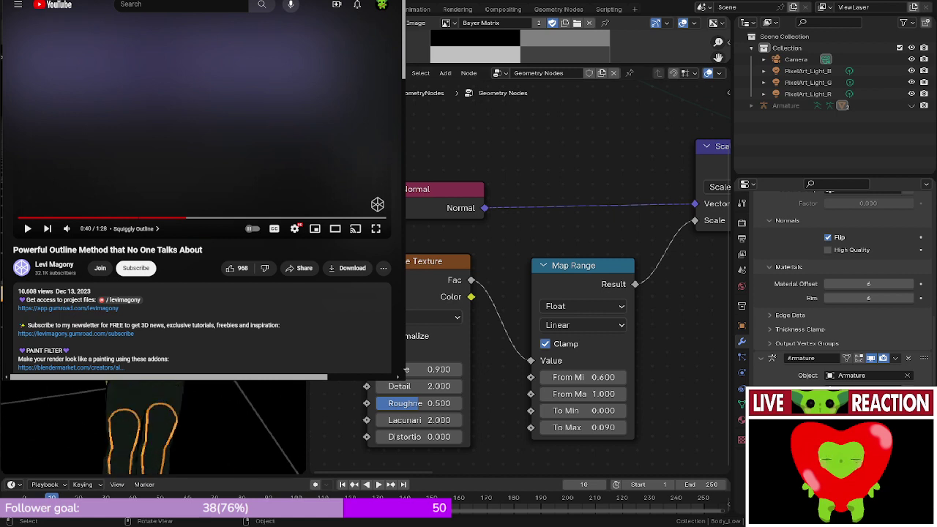
middle_click_drag(153, 427, 289, 445)
scroll(574, 345, "up", 3)
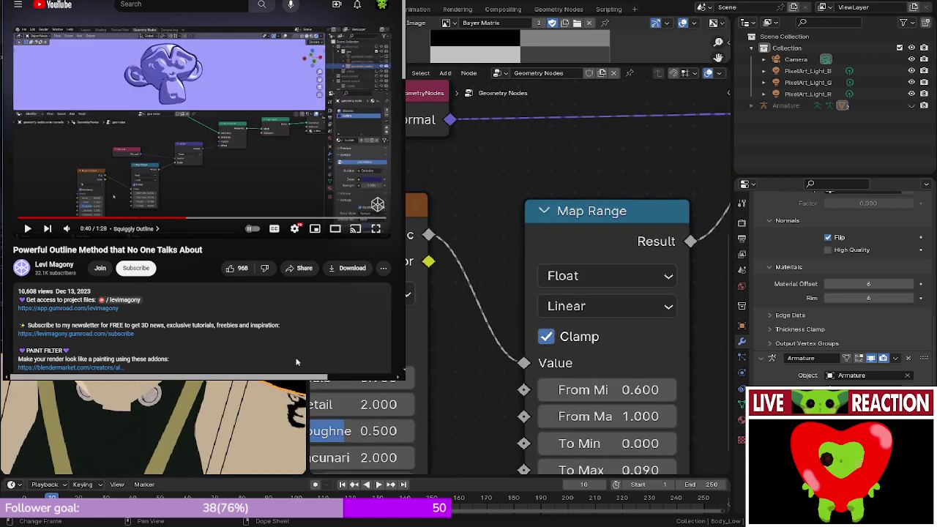
- Consult the tutorial's Map Range node again and set From Min to 0.3 and From Max to 0.8
left_click(375, 228)
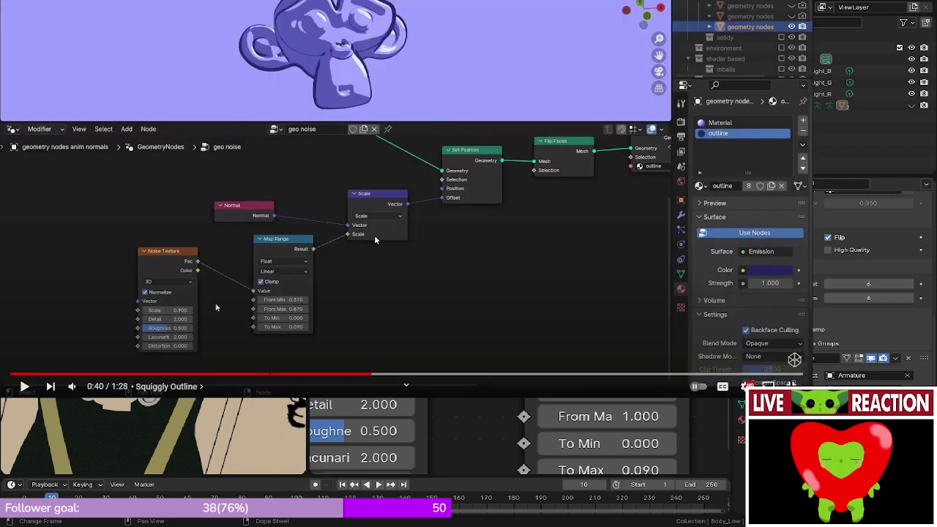
key("Escape")
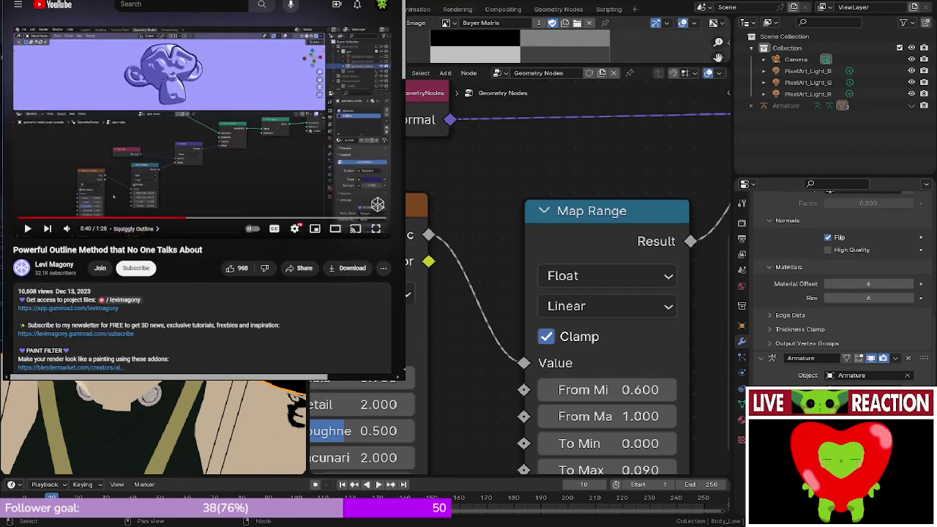
left_click(604, 387)
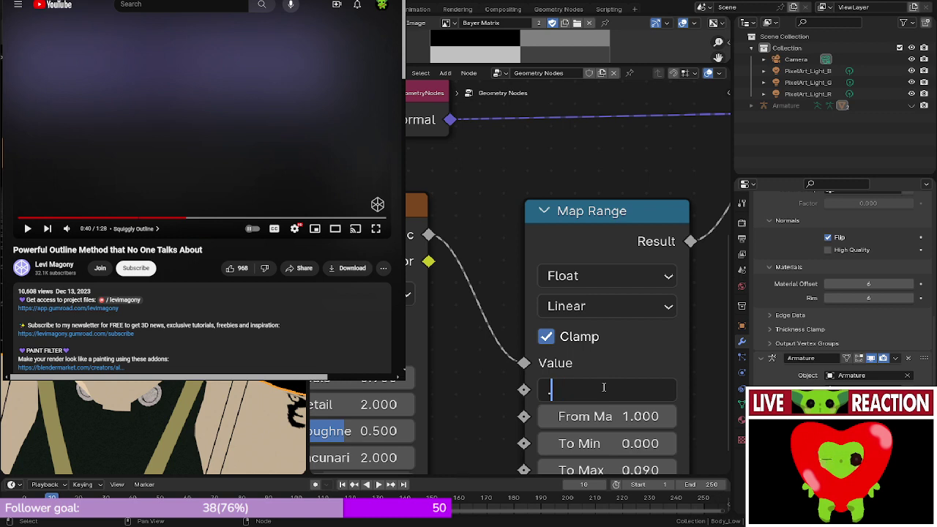
key("Return")
left_click(610, 414)
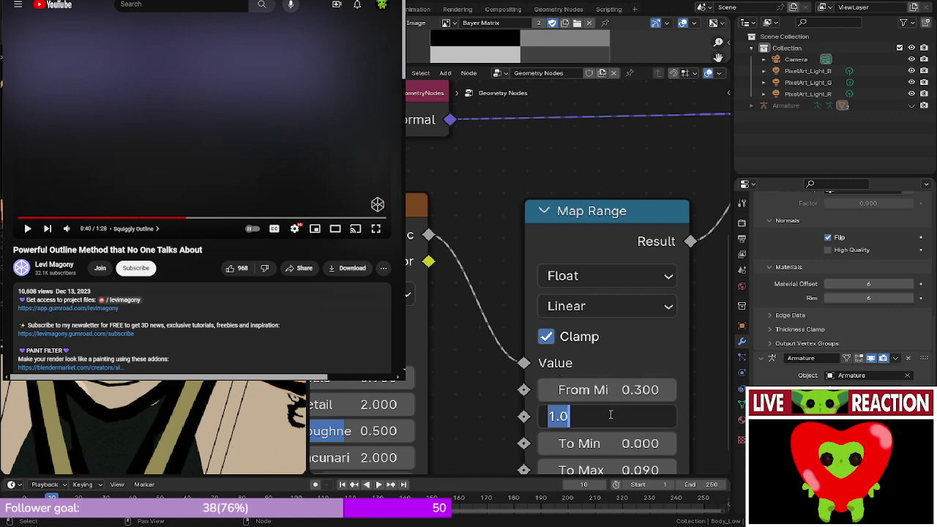
key("Return")
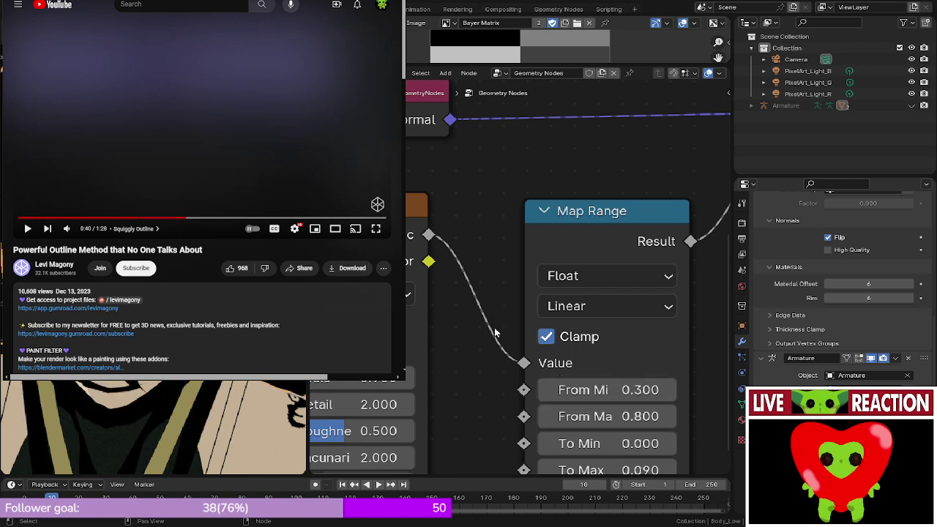
- Raise the Map Range node's From Max stepwise to 17.8 and inspect the thinner outline around the character
left_click(546, 417)
left_click(662, 420)
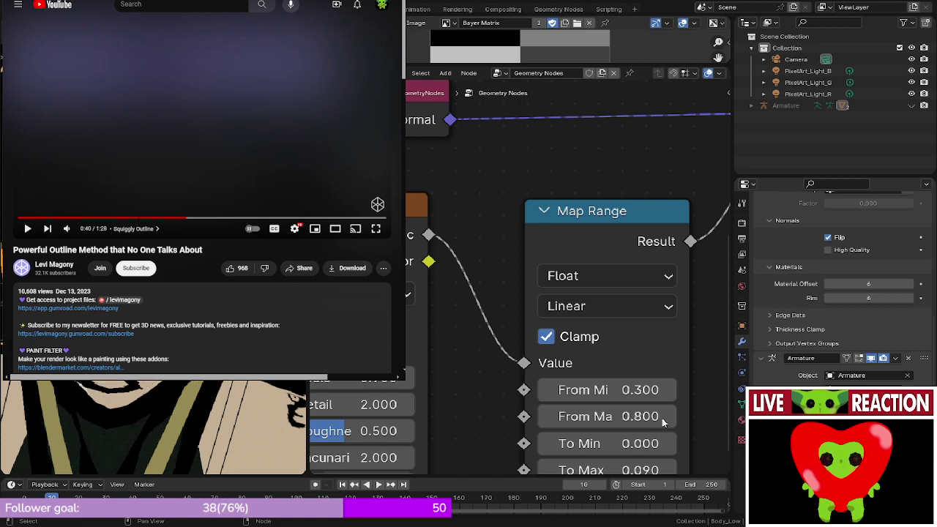
left_click(663, 419)
left_click(663, 419)
left_click(663, 419)
left_click(664, 419)
left_click(664, 419)
left_click(664, 419)
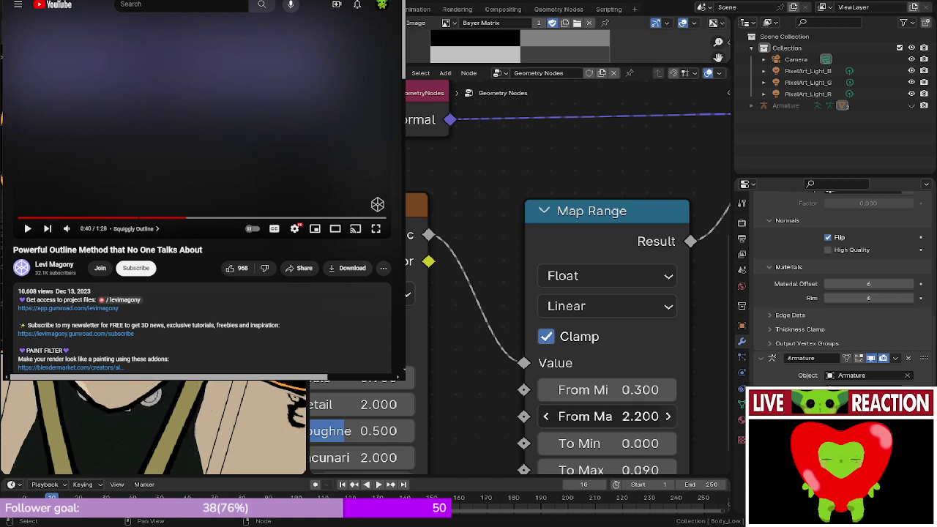
left_click(663, 418)
left_click(664, 419)
left_click(664, 419)
left_click(663, 418)
left_click(663, 419)
left_click(664, 419)
left_click(663, 418)
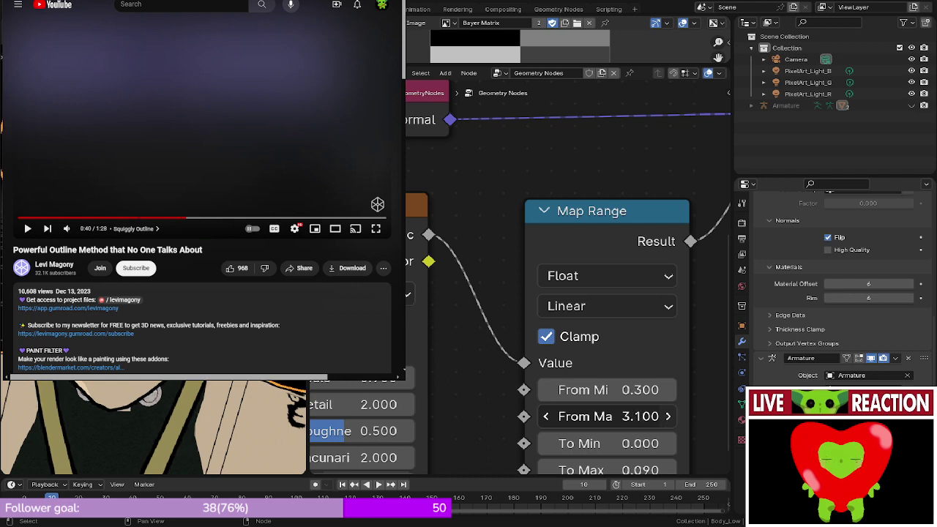
left_click(665, 418)
left_click(665, 419)
left_click(665, 419)
left_click(665, 419)
left_click(665, 419)
left_click(665, 419)
left_click(665, 419)
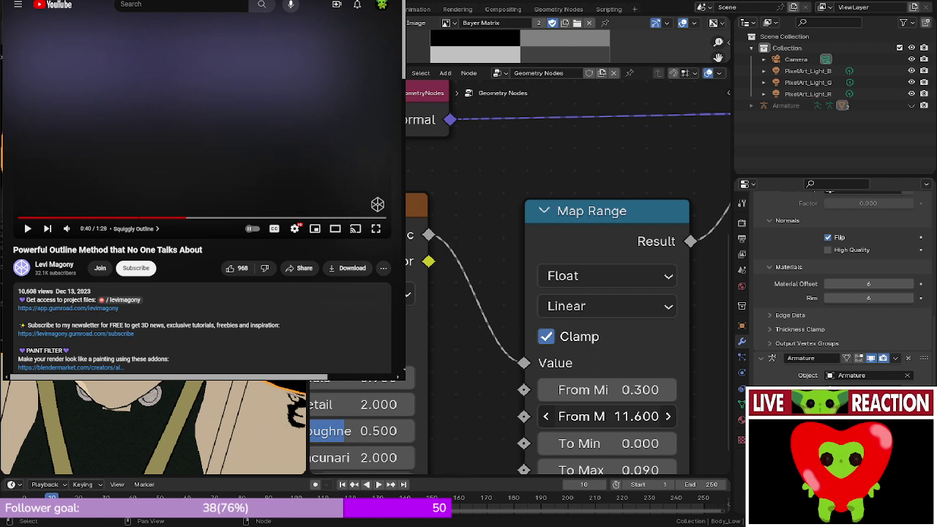
middle_click_drag(154, 428, 176, 428)
middle_click_drag(175, 428, 154, 427, "shift")
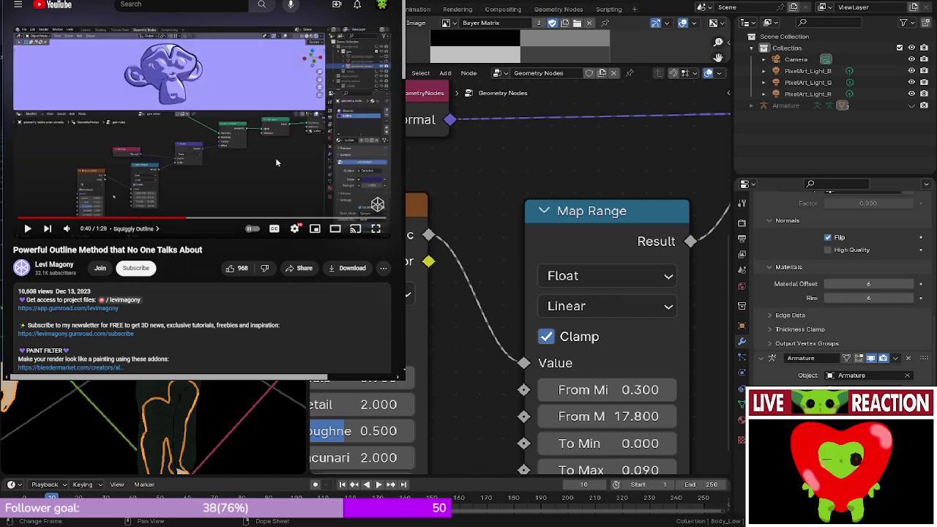
- Watch the tutorial enlarged up to 0:46, where Position and Add nodes feed the Noise Texture's Vector, and pause it
left_click(374, 230)
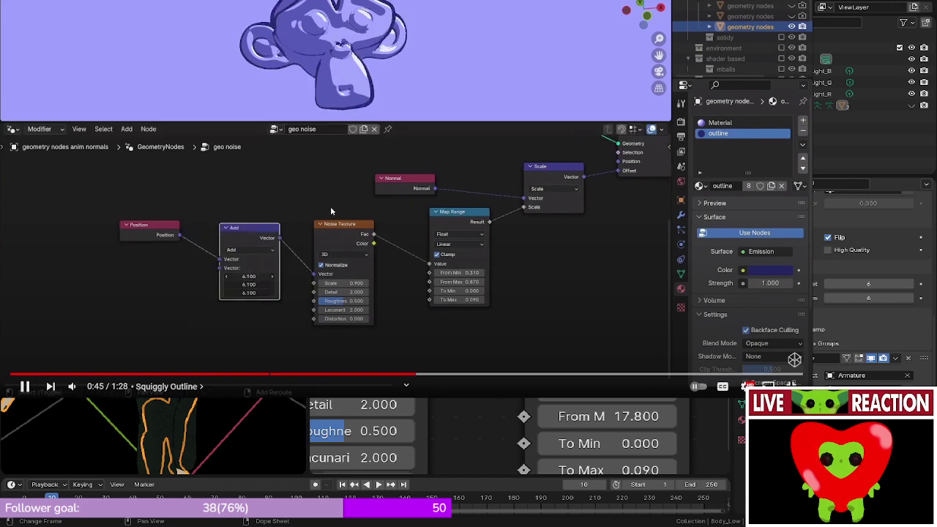
left_click(331, 211)
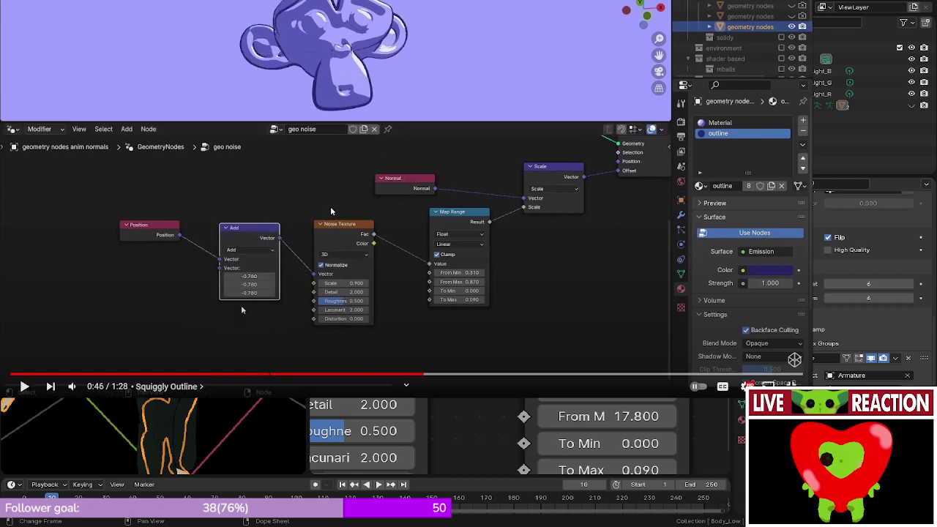
key("Escape")
- Duplicate the Scale node, set the copy to Add, and connect its output to the Noise Texture's Vector input
scroll(654, 190, "down", 6)
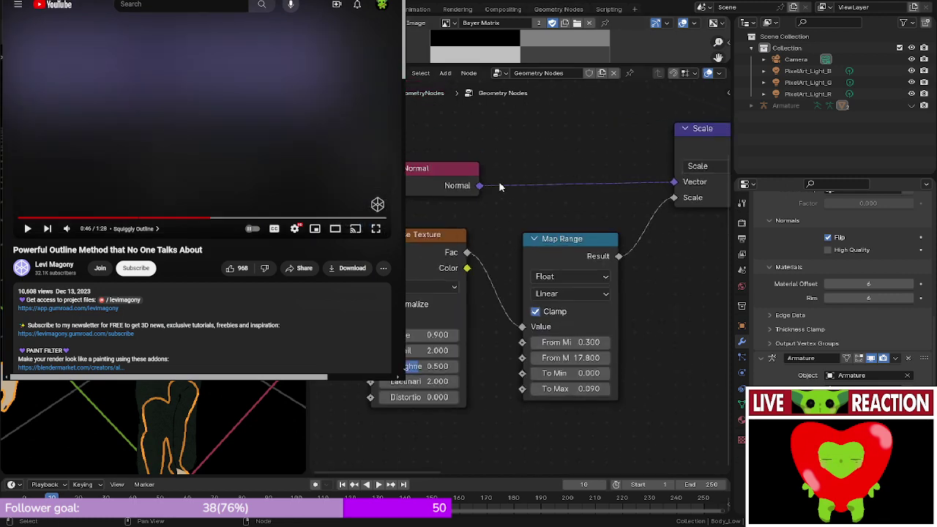
left_click(721, 197)
key("shift+d")
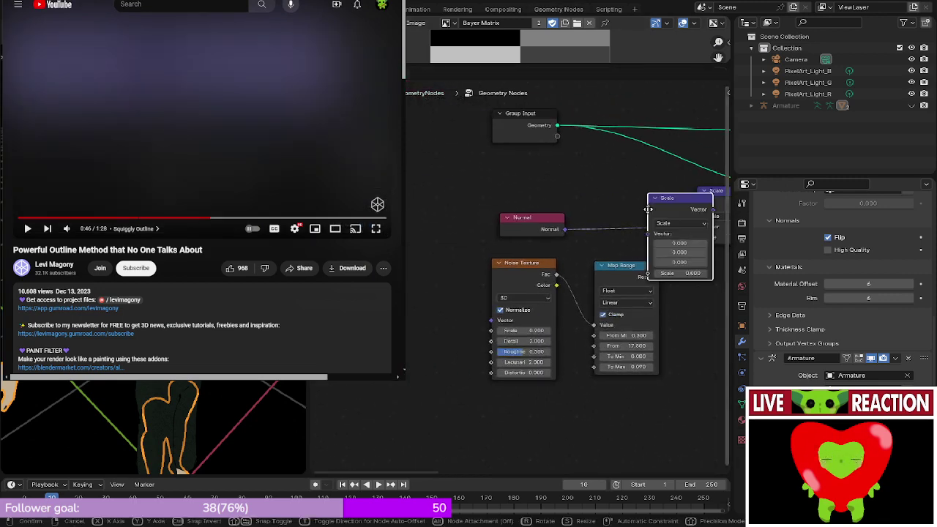
left_click(397, 256)
left_click(408, 279)
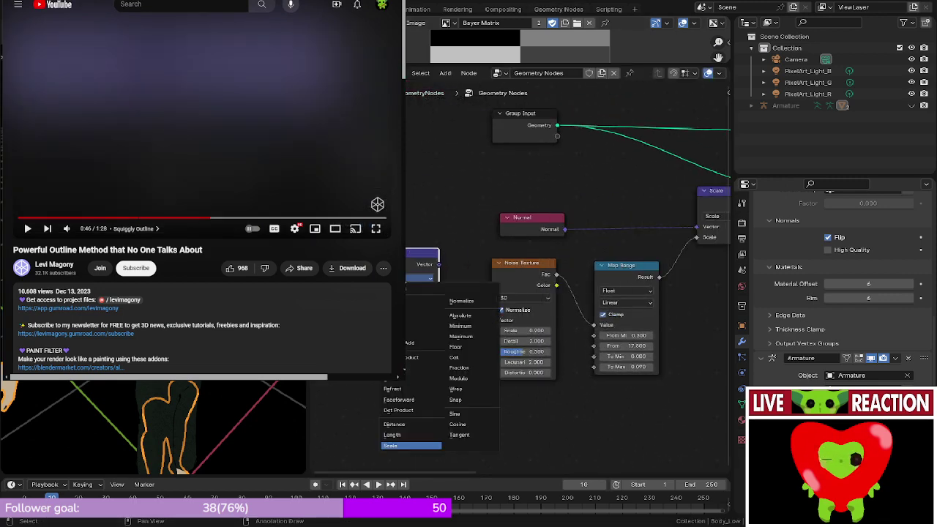
left_click(408, 306)
left_click_drag(438, 265, 494, 322)
- Add a Position node and connect it to the Add node's first Vector input
key("shift+a")
left_click(372, 205)
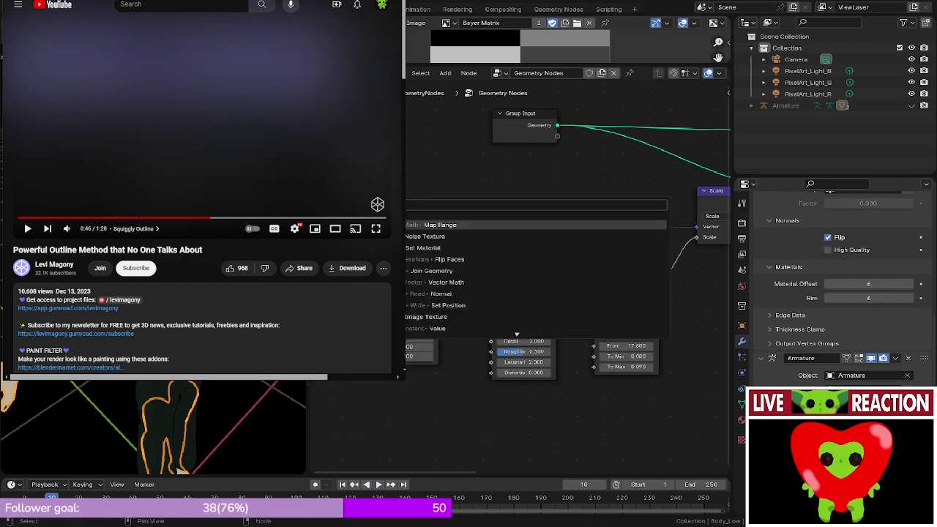
type("normal")
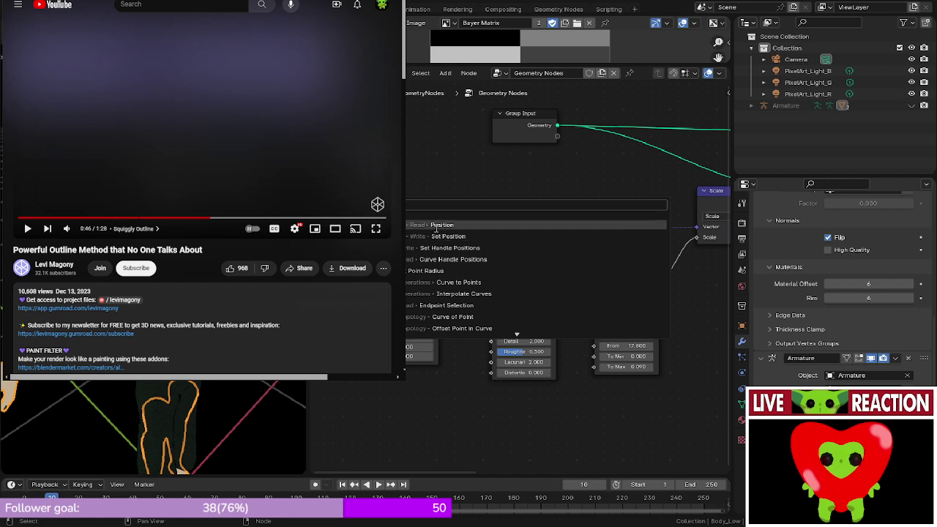
key("Return")
left_click(427, 287)
left_click_drag(412, 280, 460, 289)
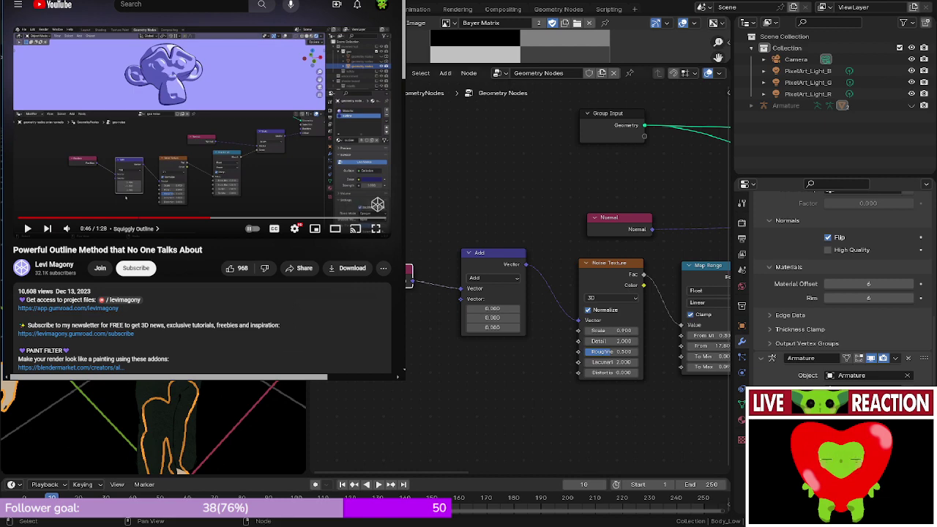
- Try different uniform offsets in the Add node's second vector while inspecting the outline, and reset them to 0
left_click(406, 245)
scroll(153, 427, "up", 3)
middle_click_drag(153, 427, 220, 432)
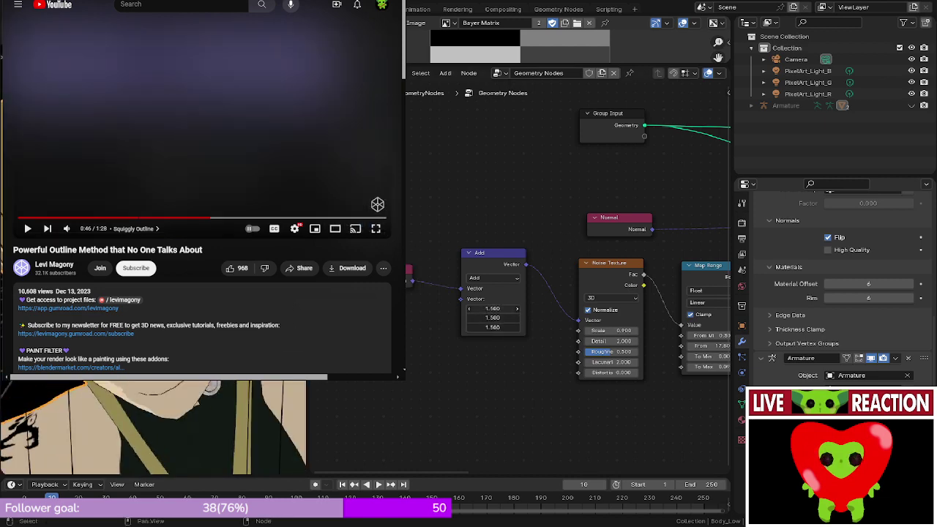
left_click_drag(493, 308, 798, 308)
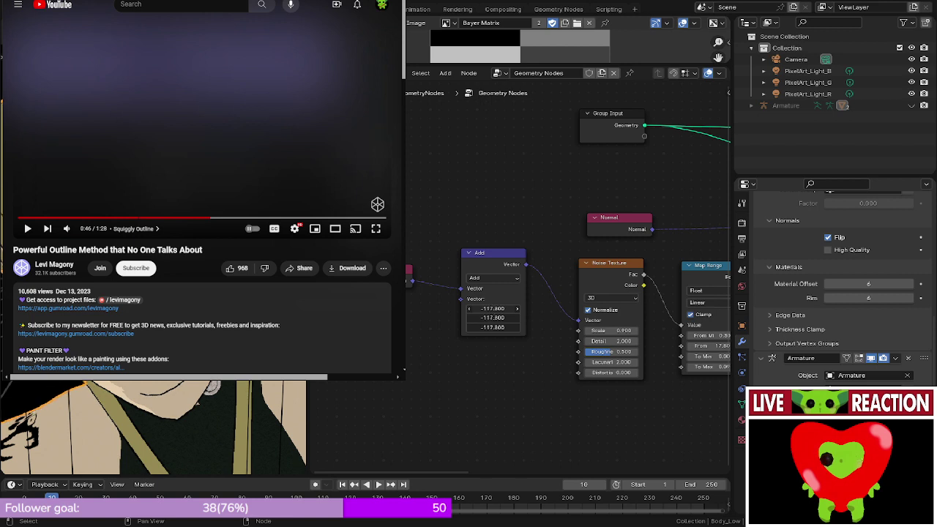
left_click_drag(492, 309, 932, 309)
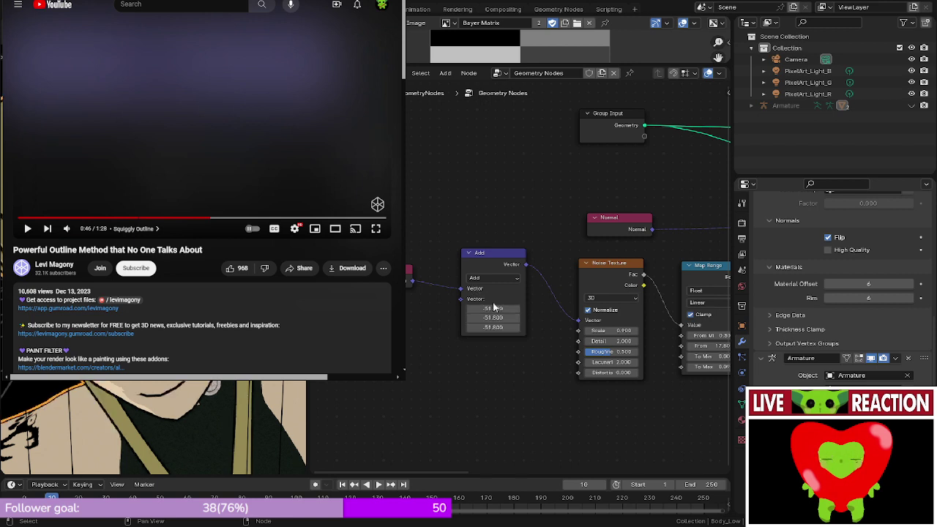
key("Return")
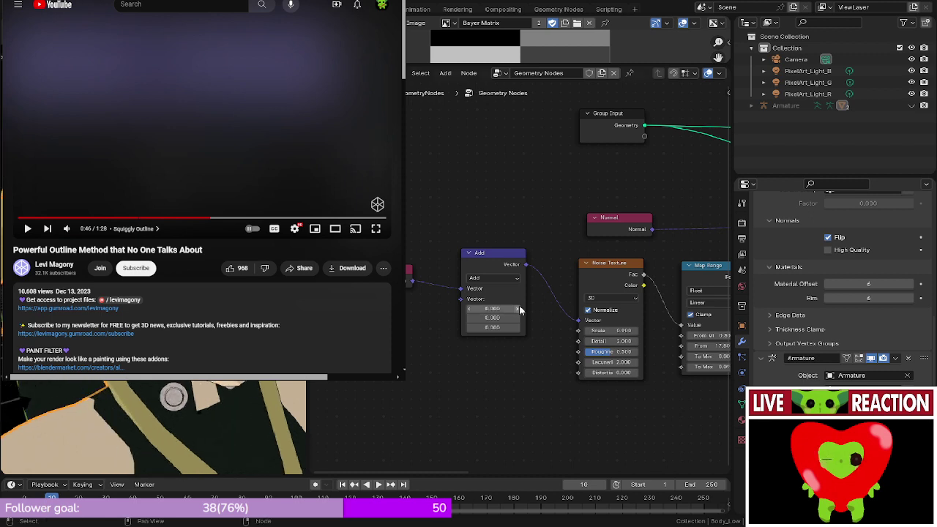
left_click_drag(493, 309, 567, 308)
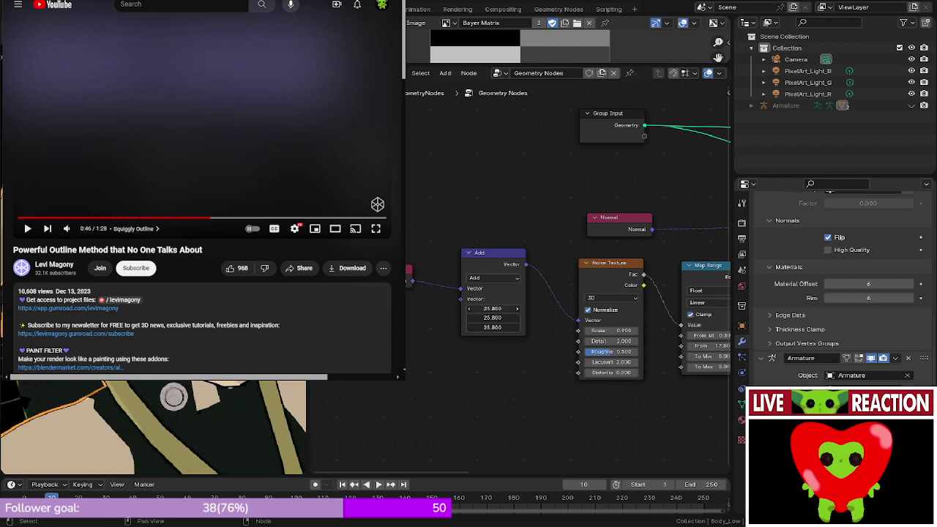
left_click_drag(493, 308, 596, 309)
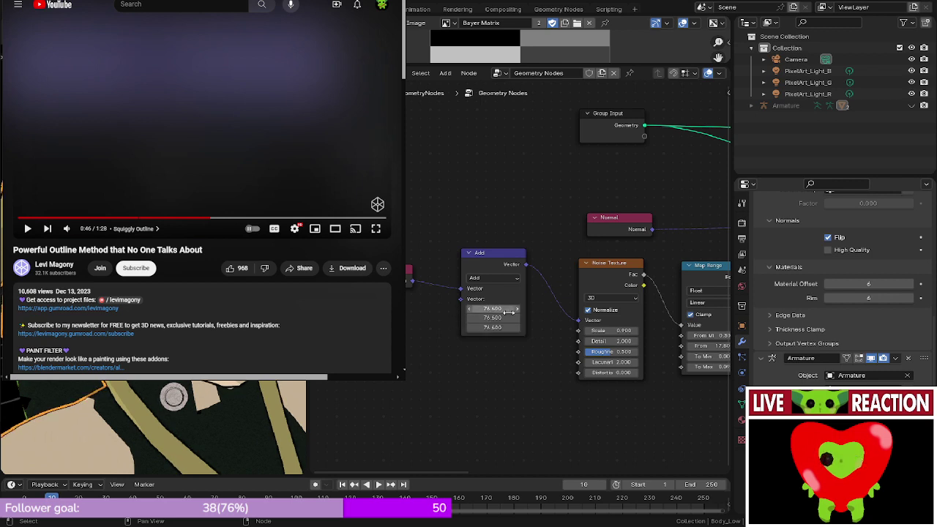
left_click_drag(508, 306, 509, 328)
key("Return")
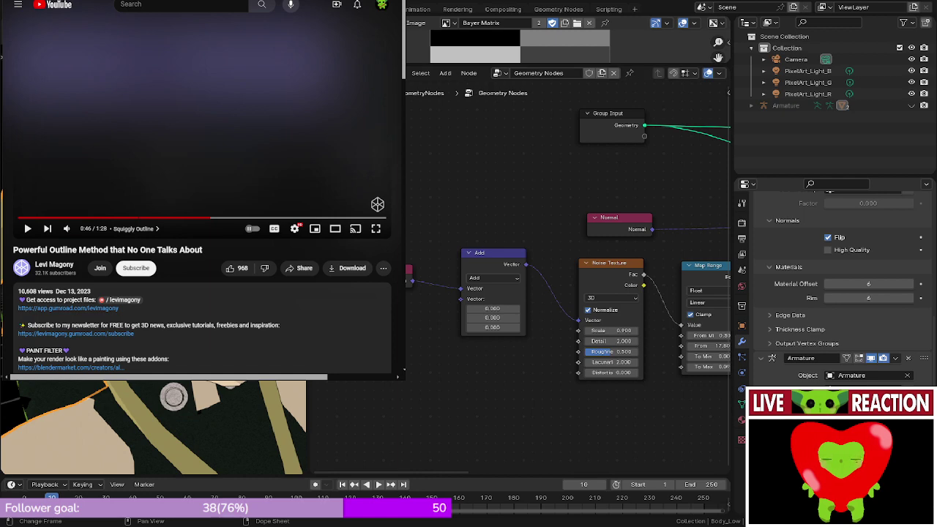
- Follow the tutorial to 0:56, and add a Scene Time node with Frame feeding the Add node's second Vector
left_click(374, 229)
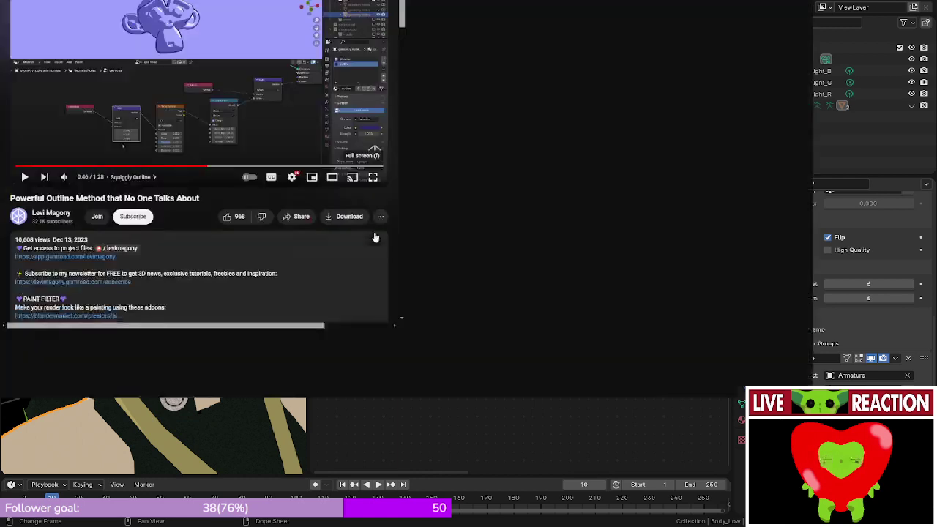
left_click(297, 165)
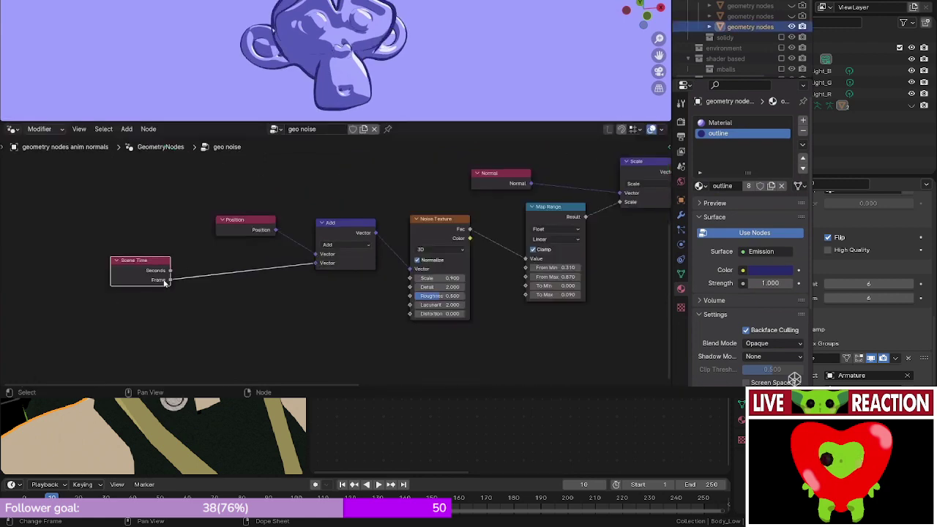
key("space")
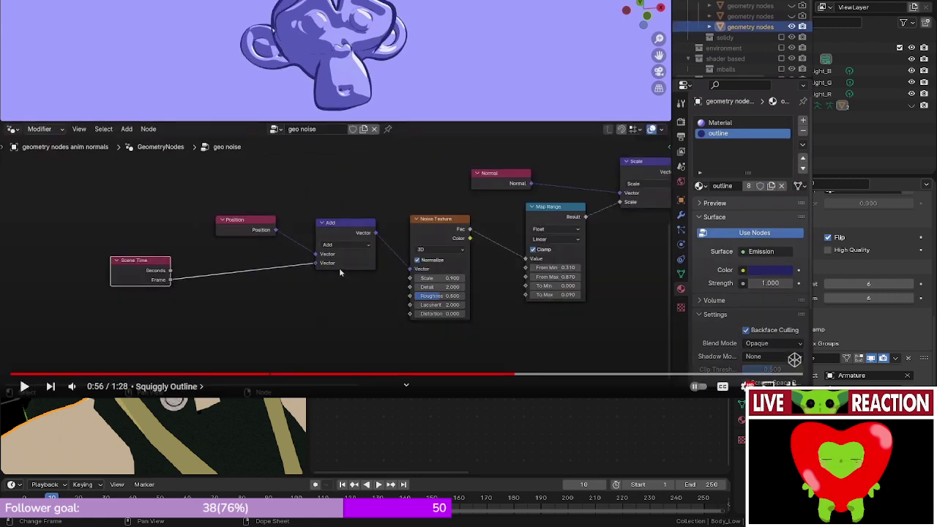
key("f")
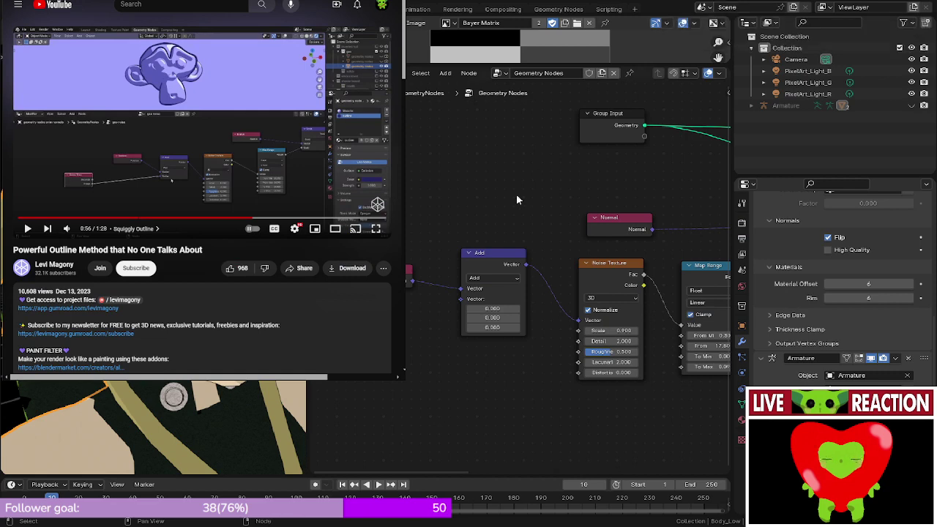
middle_click_drag(416, 238, 448, 226)
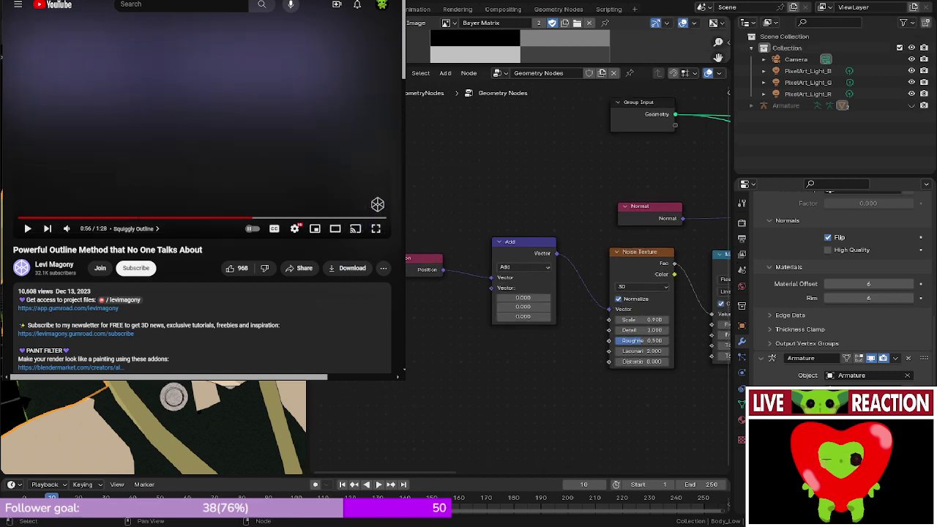
key("shift+a")
type("sce")
left_click(471, 223)
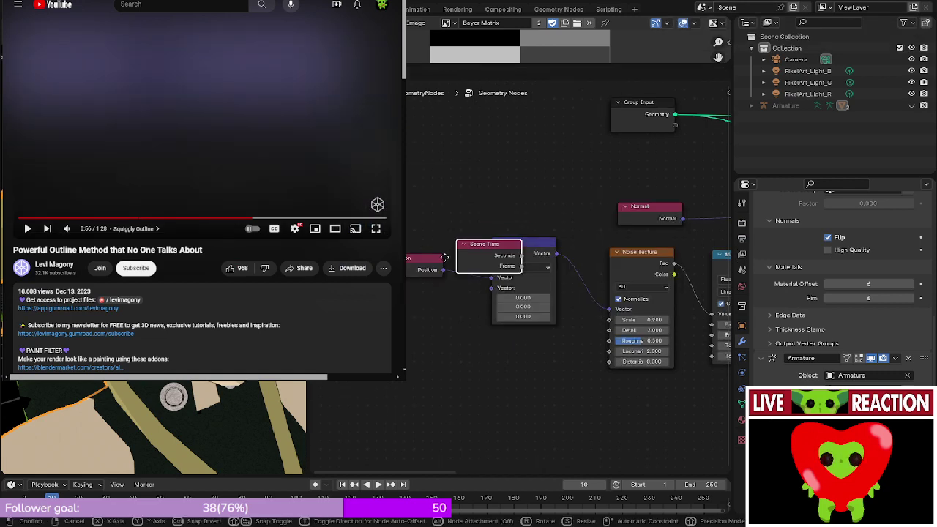
left_click(363, 319)
left_click_drag(439, 327, 492, 288)
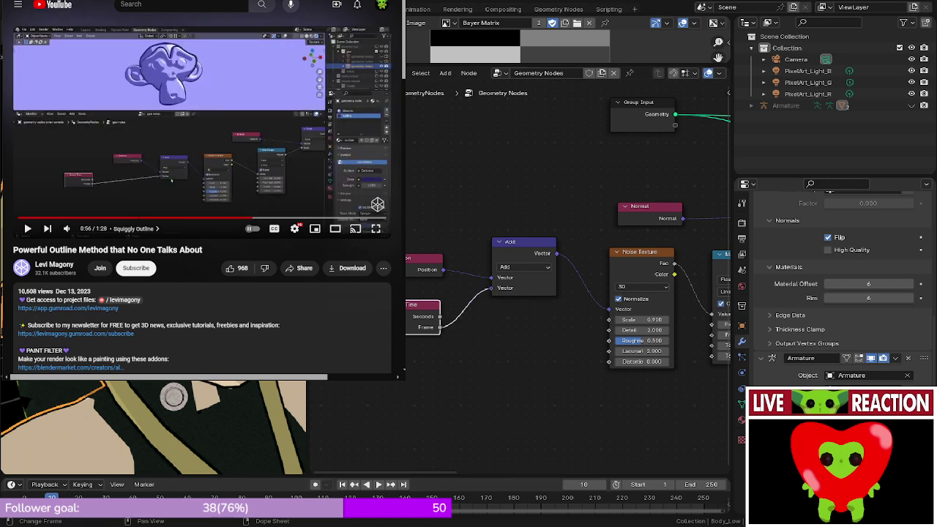
- Follow the tutorial to 1:12, and insert two Math nodes in sequence between Scene Time's Frame output and the vector Add node
left_click(376, 228)
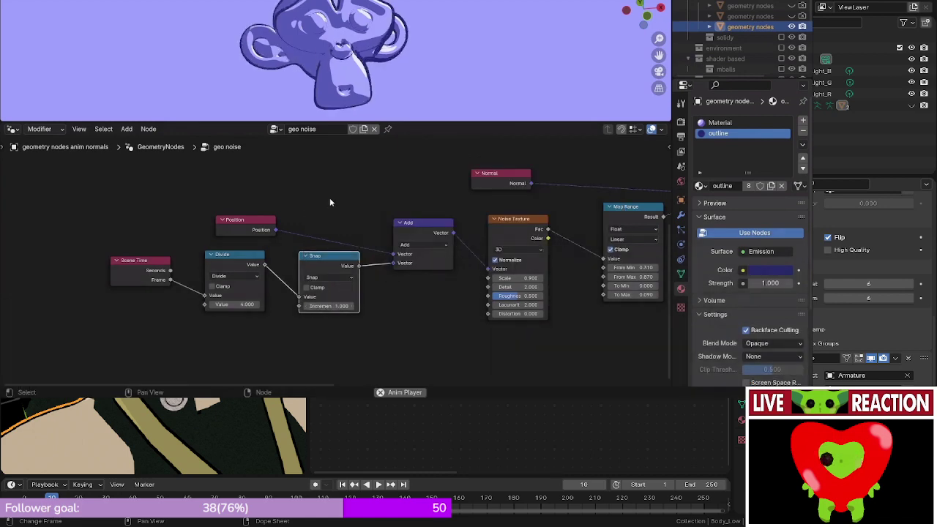
key("space")
key("f")
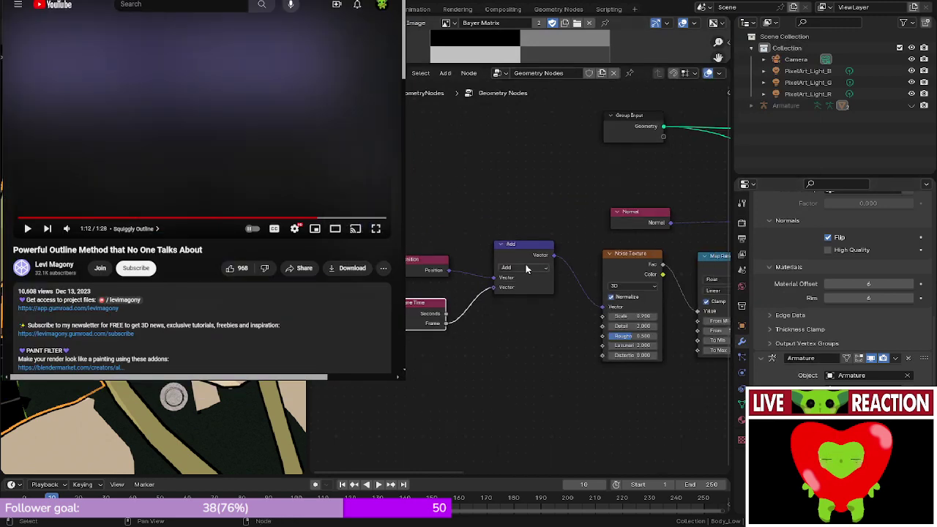
key("shift+a")
type("math")
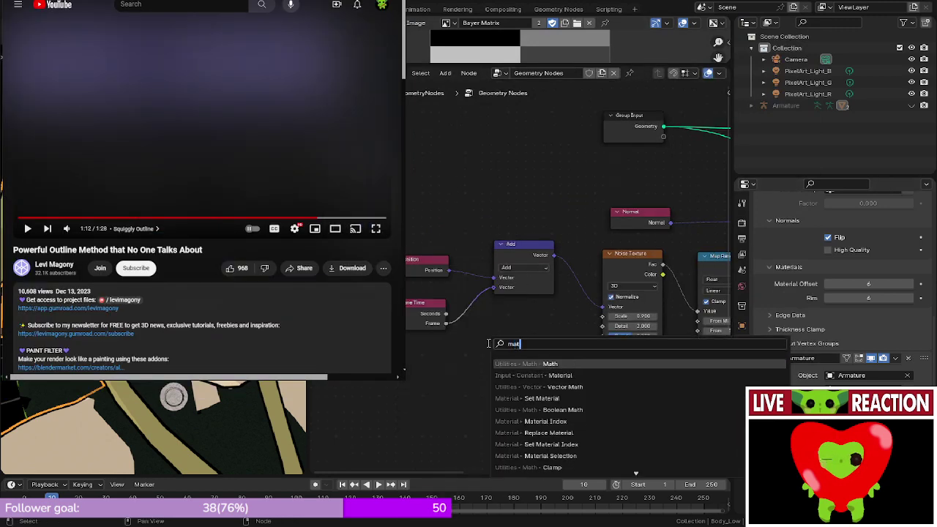
left_click(543, 357)
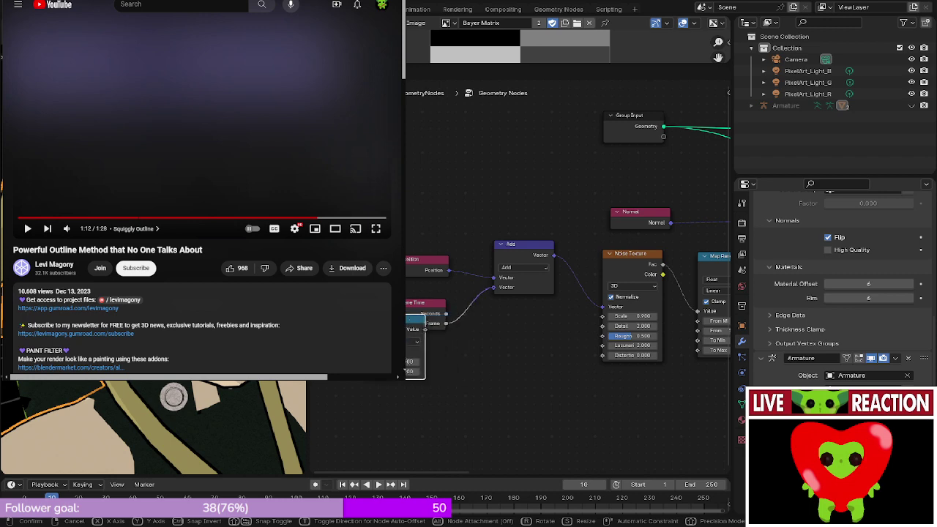
left_click_drag(428, 304, 316, 315)
left_click_drag(451, 323, 414, 306)
key("shift+d")
left_click(473, 299)
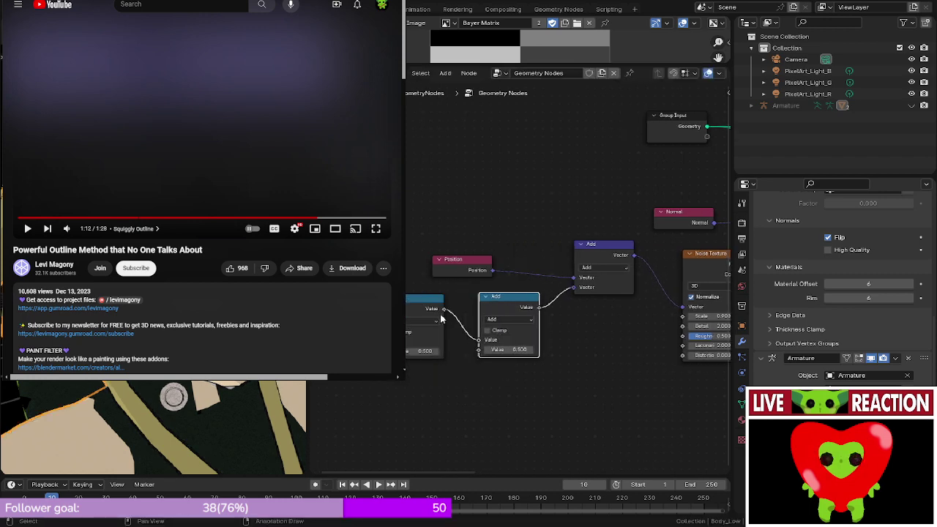
- Set the first Math node to Divide with a value of 4 and the second to Snap with an increment of 1
left_click(421, 323)
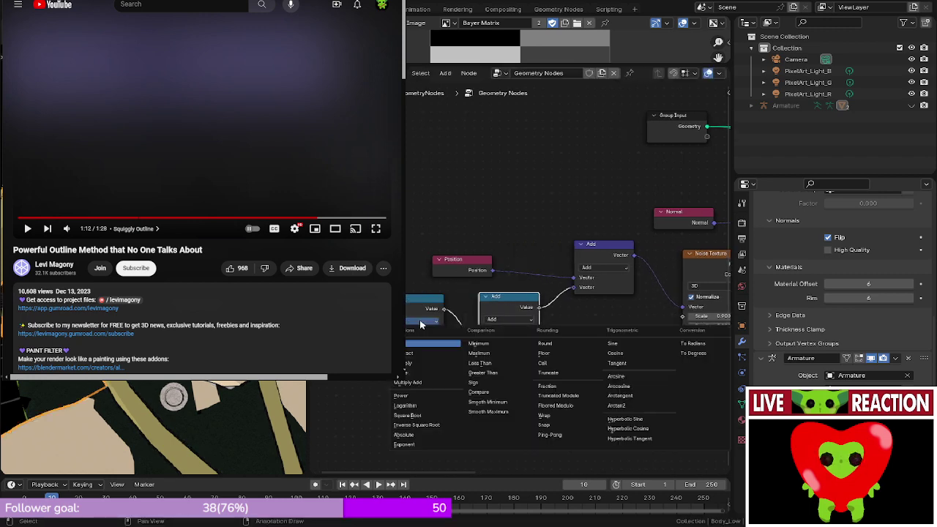
left_click(423, 375)
left_click(505, 320)
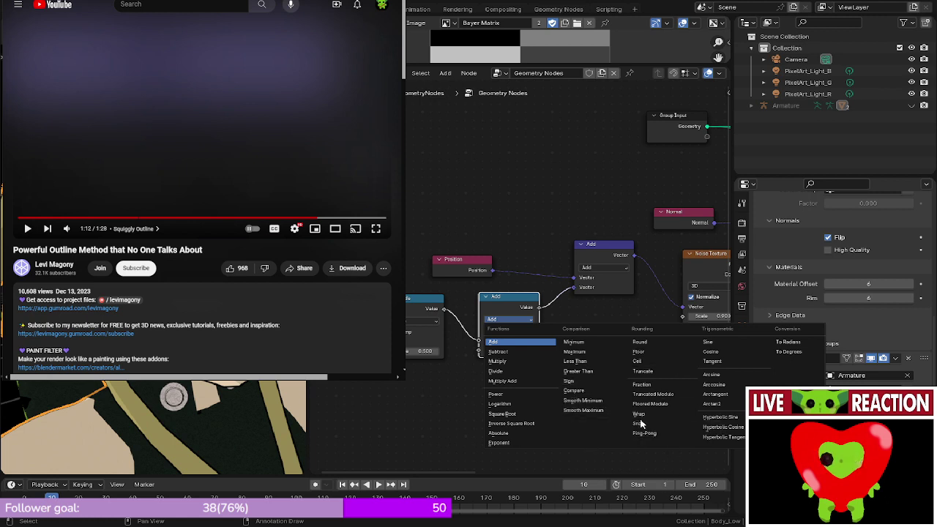
left_click(642, 425)
scroll(505, 307, "up", 2)
double_click(502, 391)
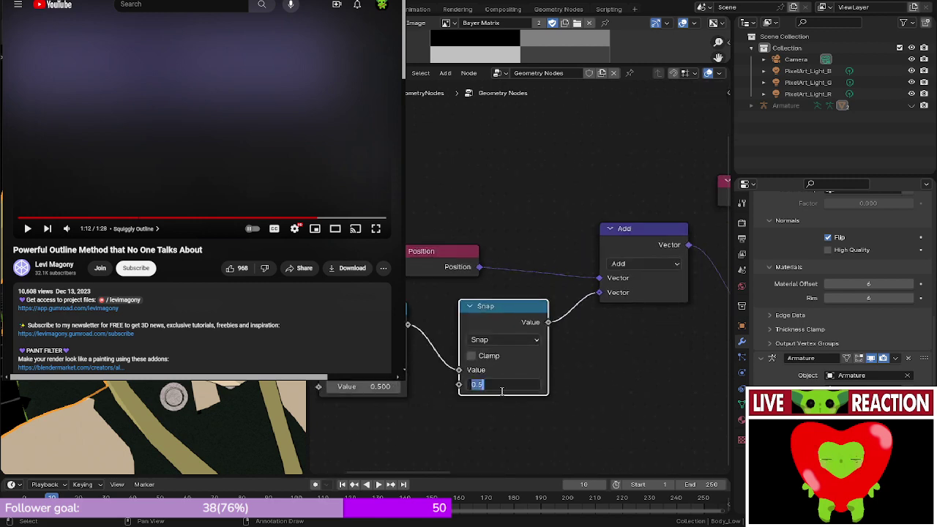
type("1")
key("Return")
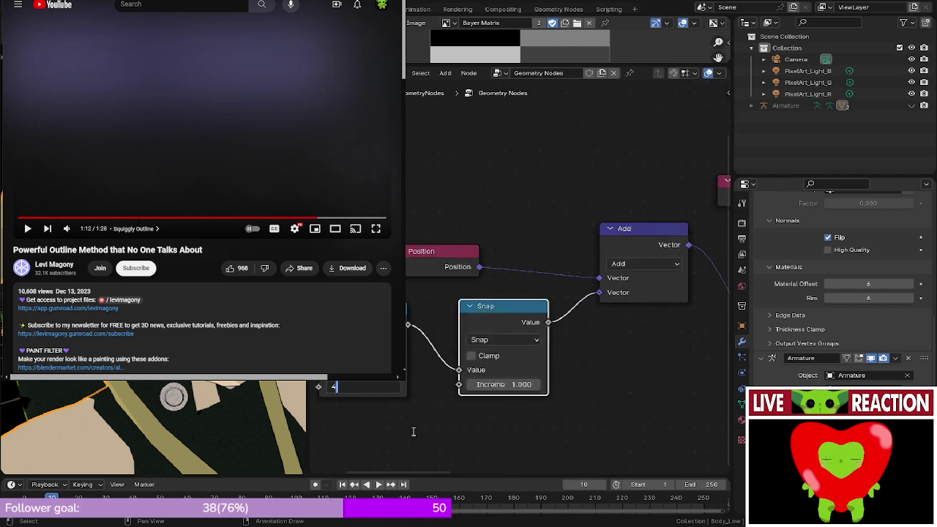
key("Return")
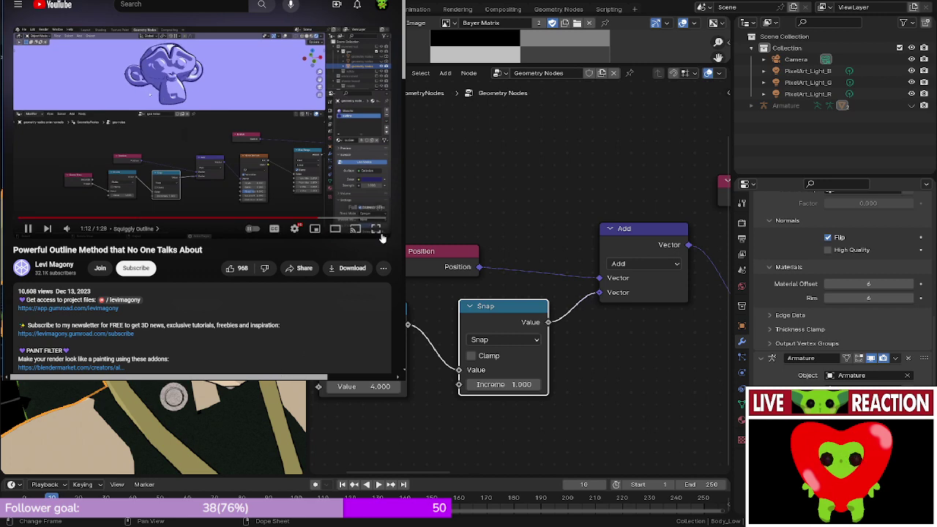
- Watch the rest of the tutorial up to 1:24, and play the scene's animation to inspect the character's moving outline
left_click(376, 229)
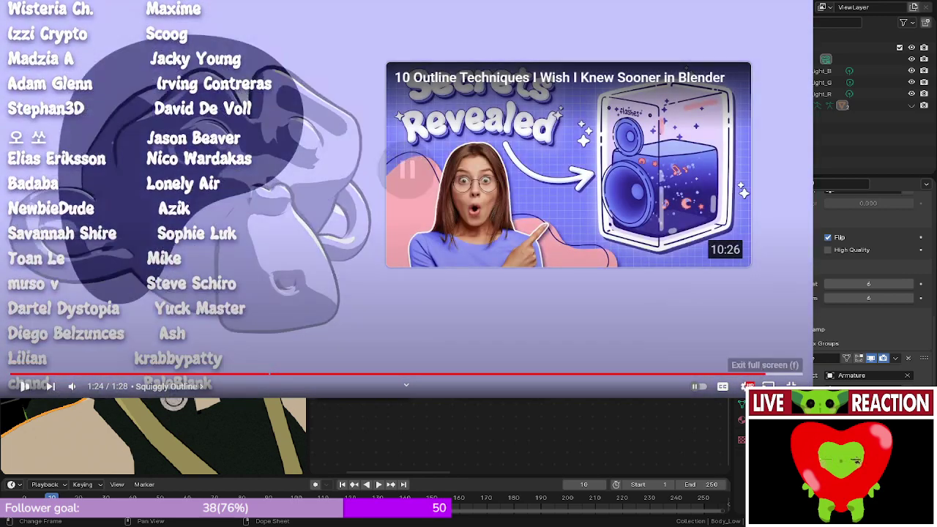
left_click(792, 387)
left_click(527, 186)
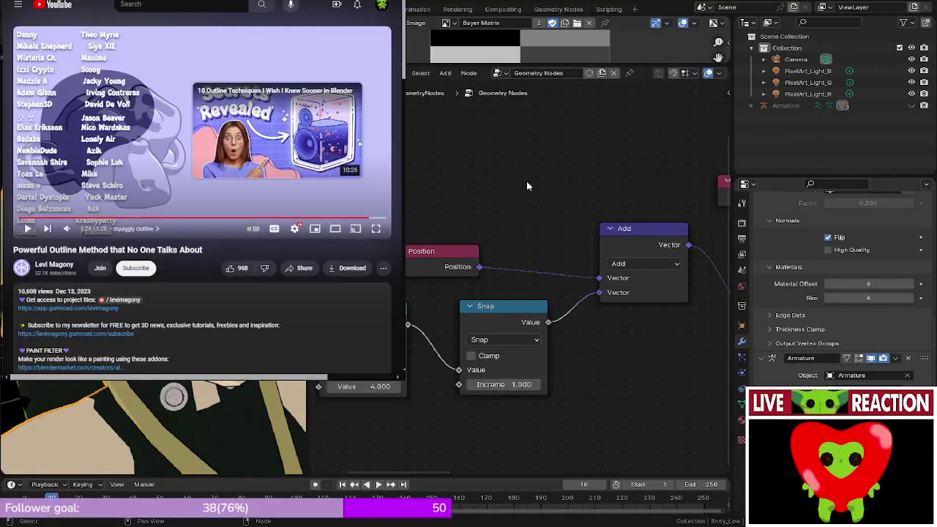
left_click(379, 485)
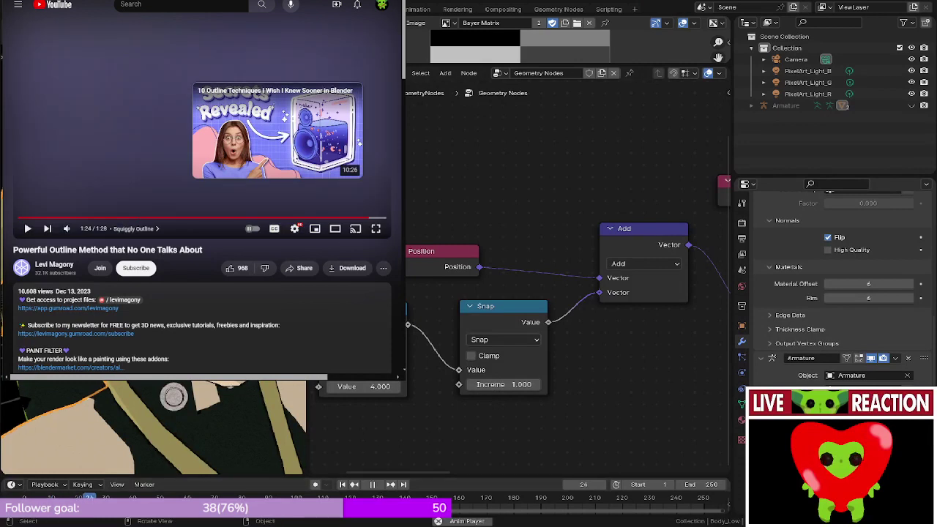
left_click(796, 59)
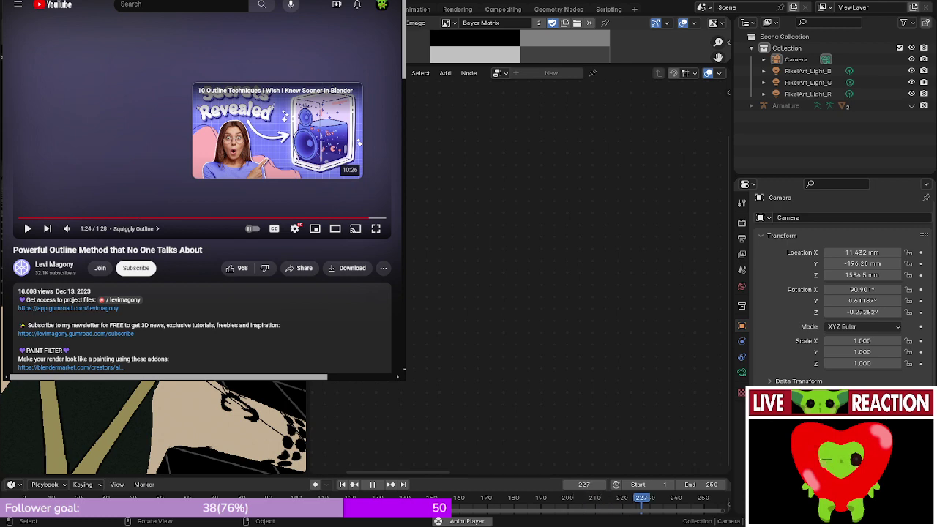
- Set the Map Range node's From Min to 0.4 in the Body_Low character's geometry nodes and check the outline
left_click(227, 425)
middle_click_drag(592, 358, 597, 334)
scroll(597, 334, "up", 7)
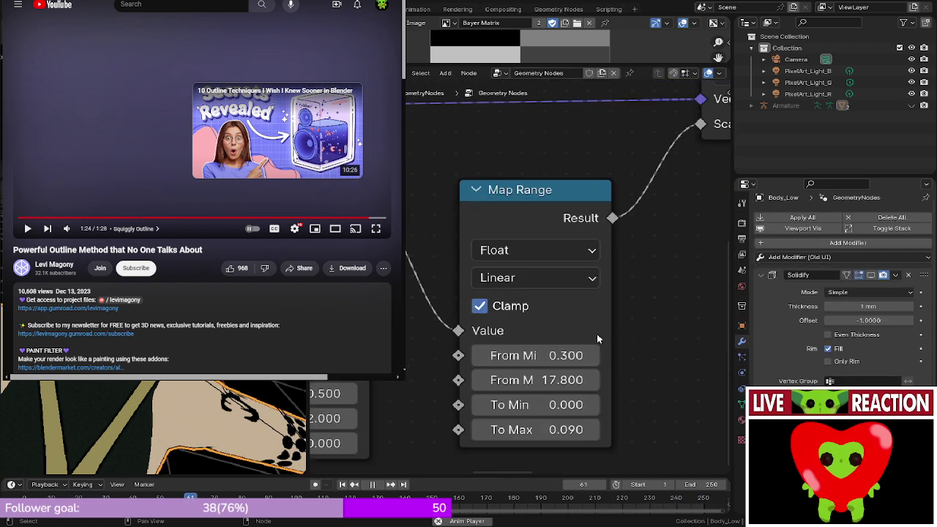
left_click(474, 355)
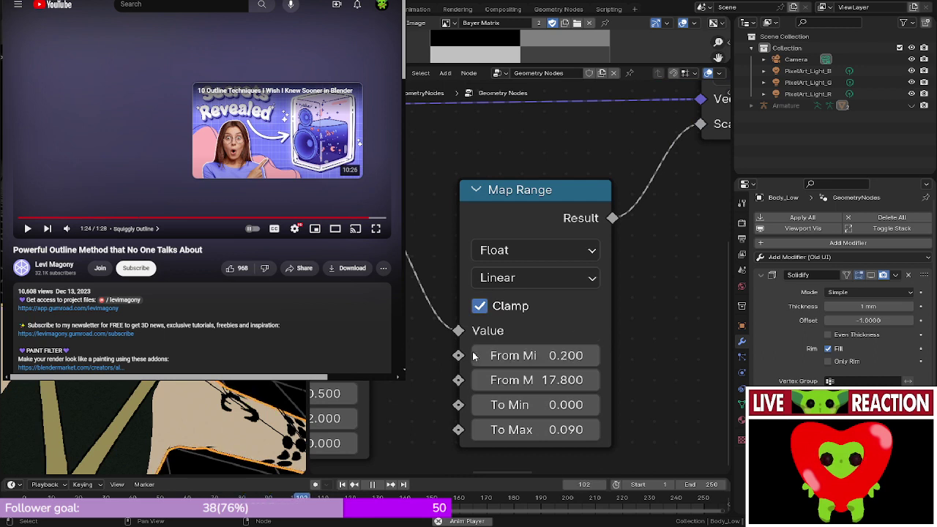
left_click(593, 356)
left_click(592, 356)
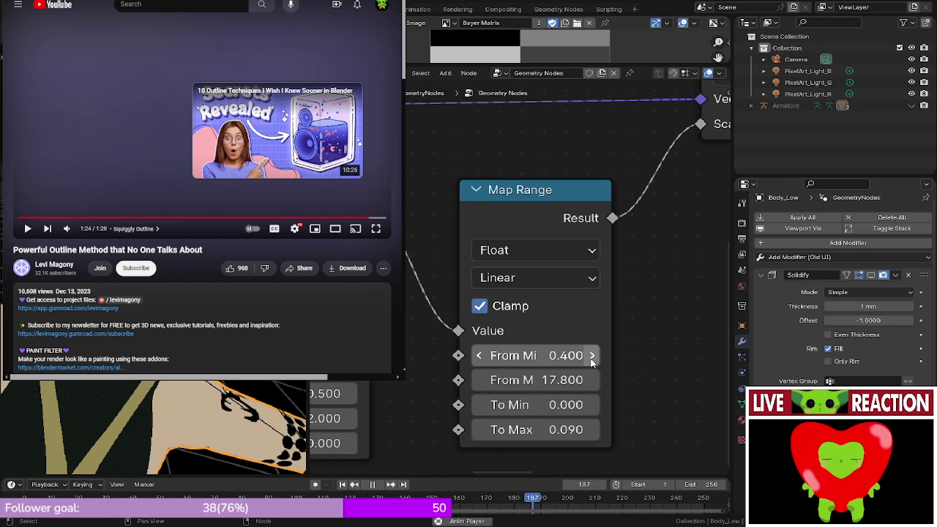
mouse_move(147, 432)
middle_mouse_down()
mouse_move(220, 419)
mouse_move(165, 428)
middle_mouse_up()
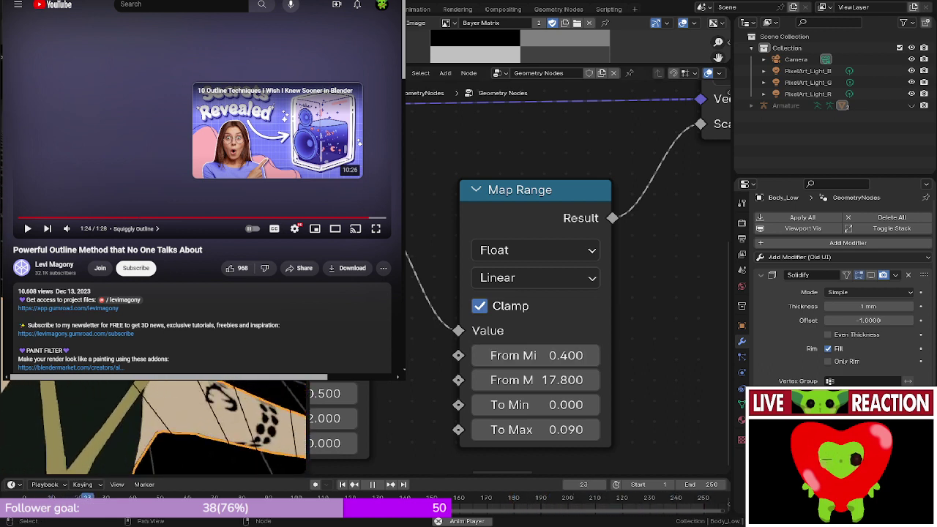
- Try a From Max of 17.3 on the Map Range node and inspect the character's outline
left_click(478, 380)
left_click(478, 380)
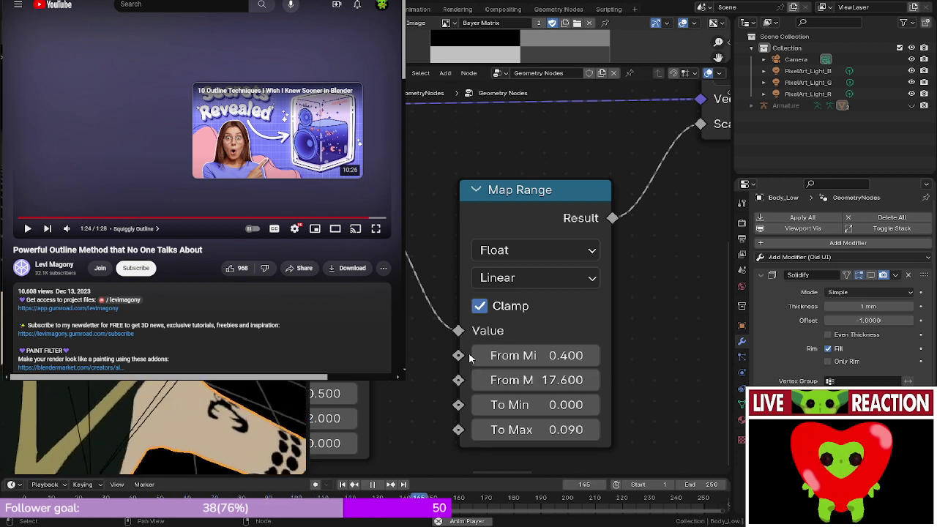
left_click(481, 380)
left_click(480, 380)
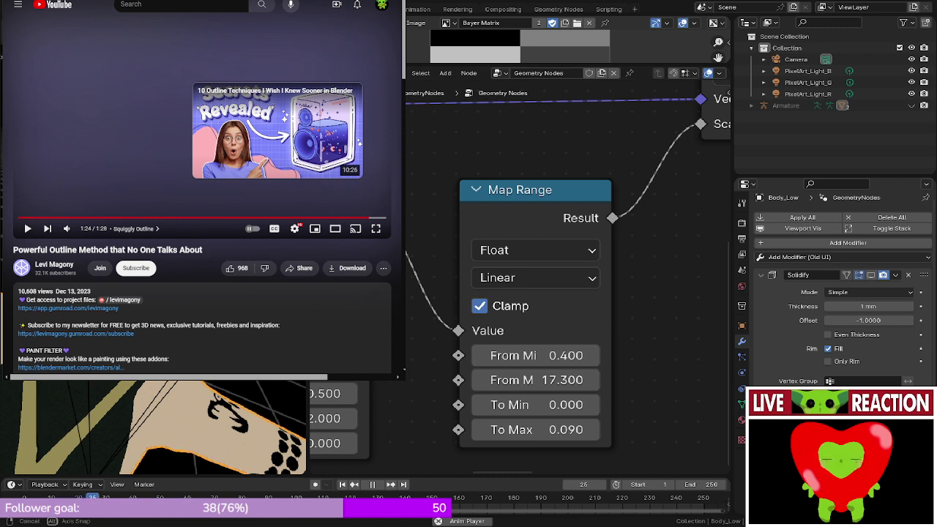
mouse_move(189, 429)
middle_mouse_down()
mouse_move(293, 428)
mouse_move(205, 428)
middle_mouse_up()
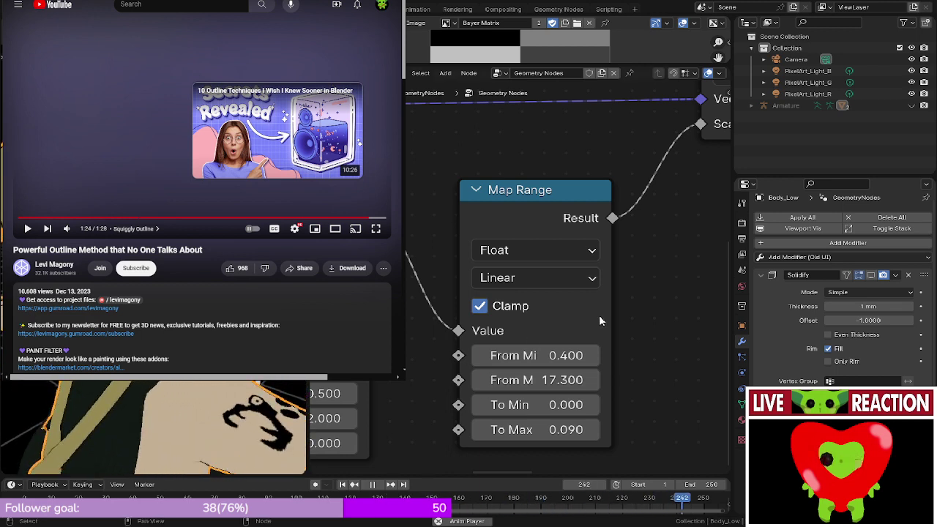
- Set the Noise Texture node's Scale to 2.1 while the animation plays
middle_click_drag(599, 318, 611, 320)
scroll(790, 303, "down", 1)
middle_click_drag(456, 252, 610, 222)
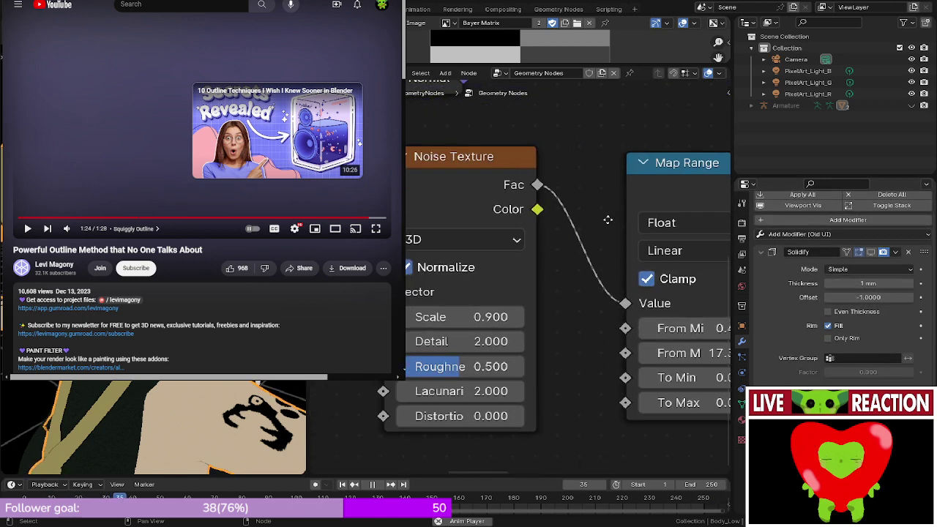
left_click(518, 317)
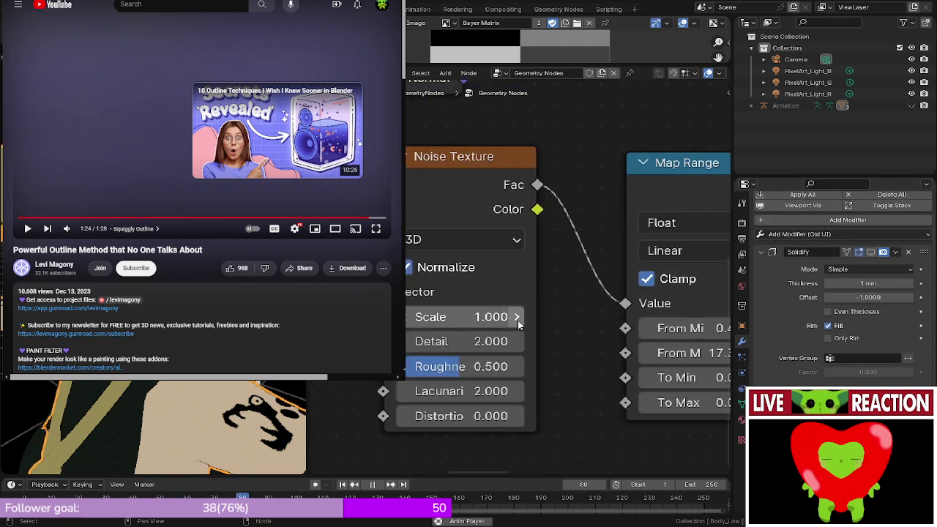
left_click(518, 320)
left_click(518, 320)
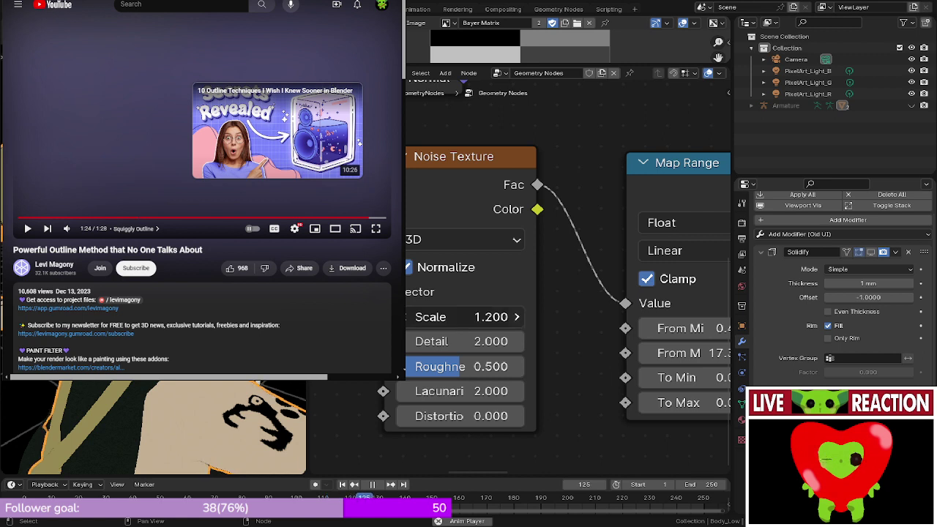
left_click(518, 320)
left_click(518, 320)
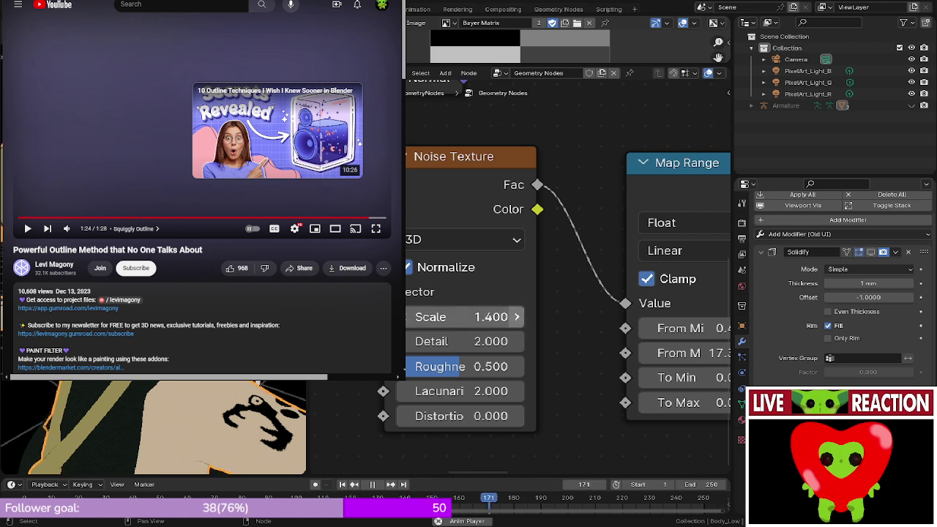
left_click(518, 320)
left_click(518, 320)
left_click(517, 320)
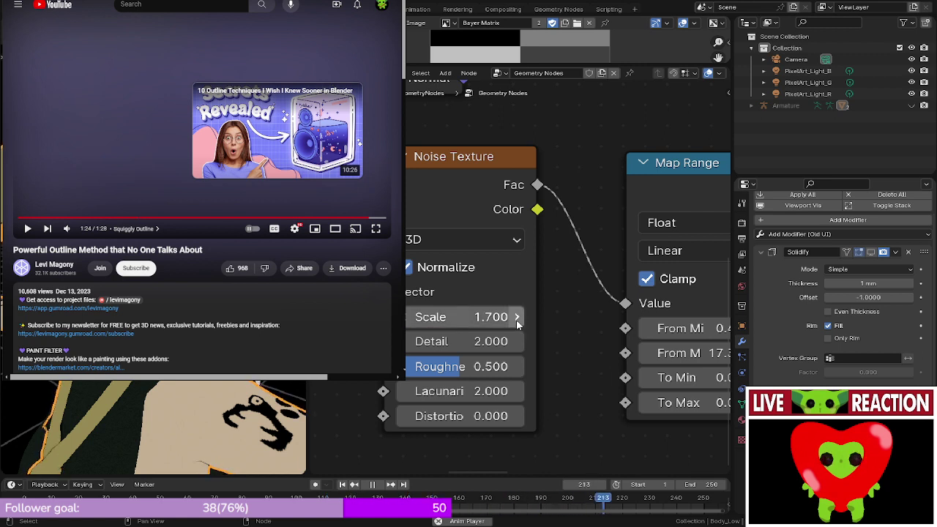
left_click(518, 320)
left_click(518, 320)
left_click(518, 320)
left_click(518, 320)
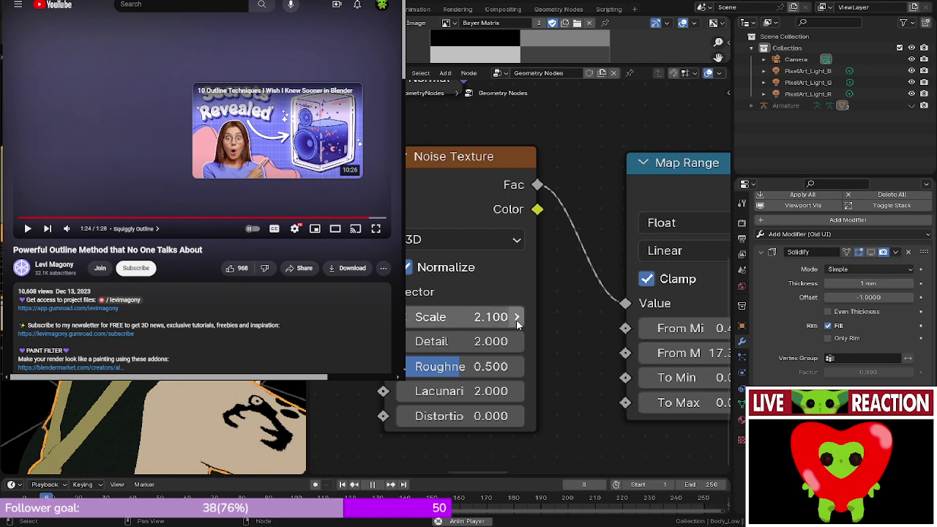
middle_click_drag(183, 345, 256, 320)
- Set the Map Range node's From Max to 17.9 and check the outline on the character
middle_click_drag(542, 288, 356, 255)
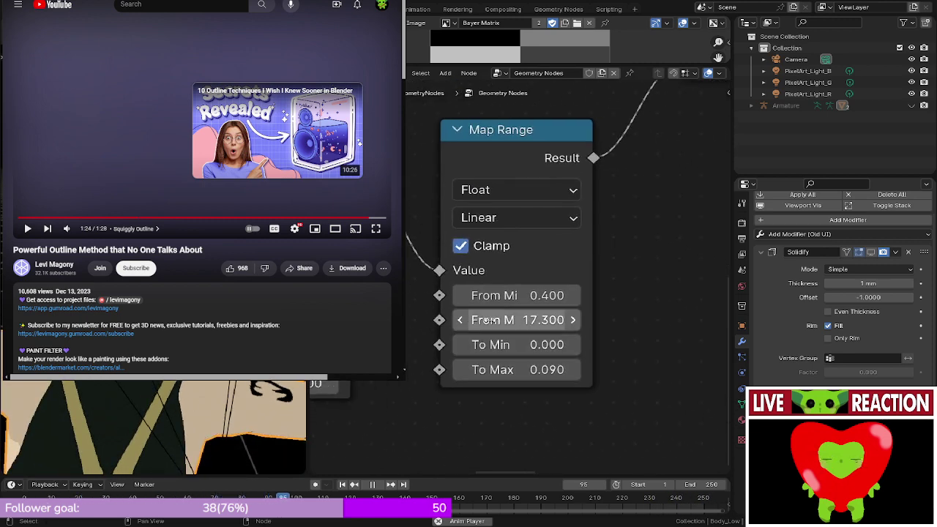
left_click(461, 322)
left_click(461, 322)
left_click(462, 322)
mouse_move(463, 326)
left_mouse_down()
mouse_move(364, 325)
mouse_move(480, 325)
left_mouse_up()
middle_click_drag(153, 428, 195, 429)
left_click_drag(481, 325, 480, 325)
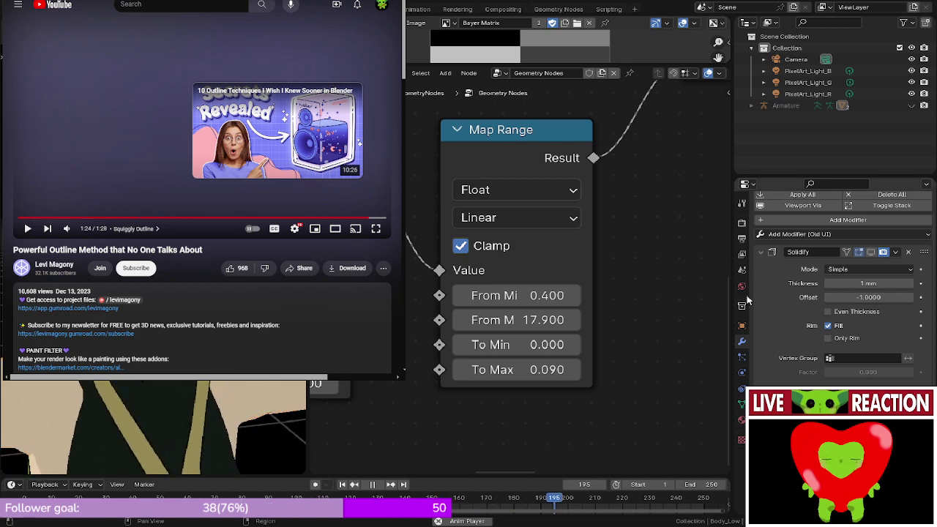
- Change the World background's surface color to pure white
left_click(744, 287)
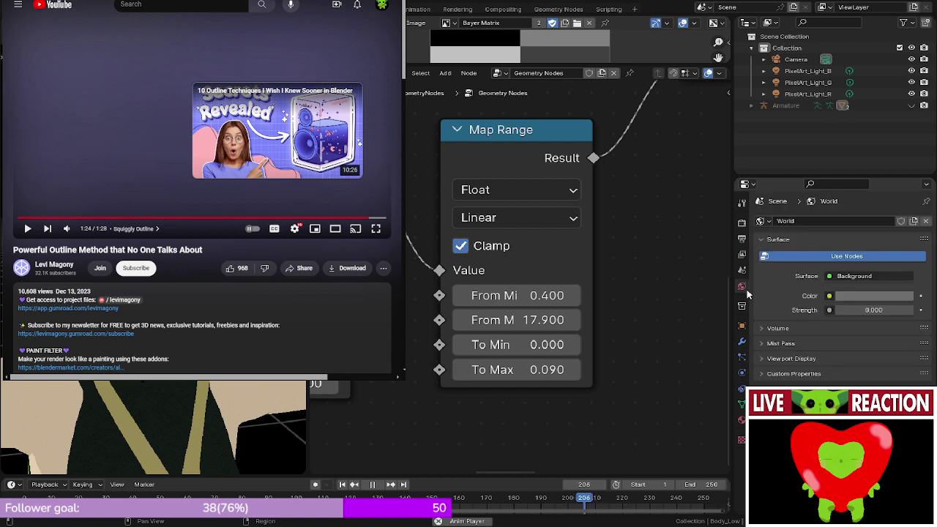
left_click(859, 295)
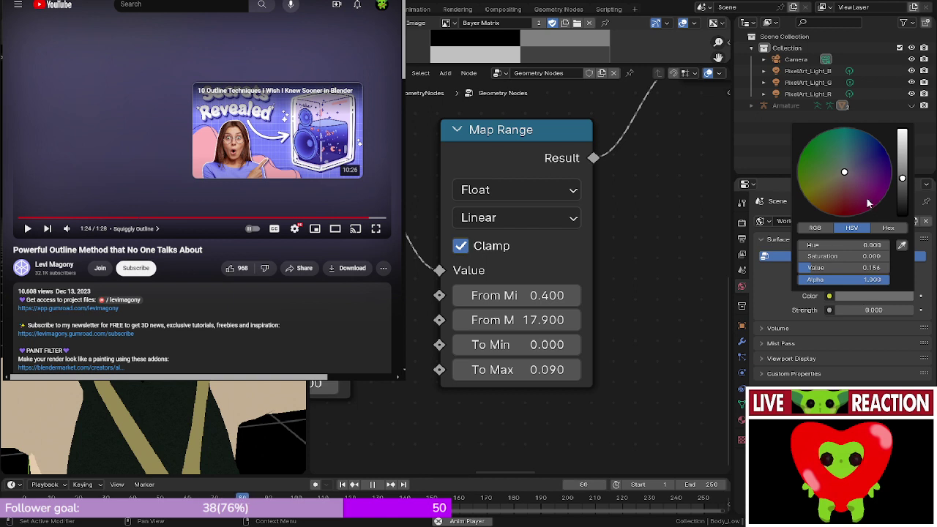
left_click_drag(902, 149, 902, 129)
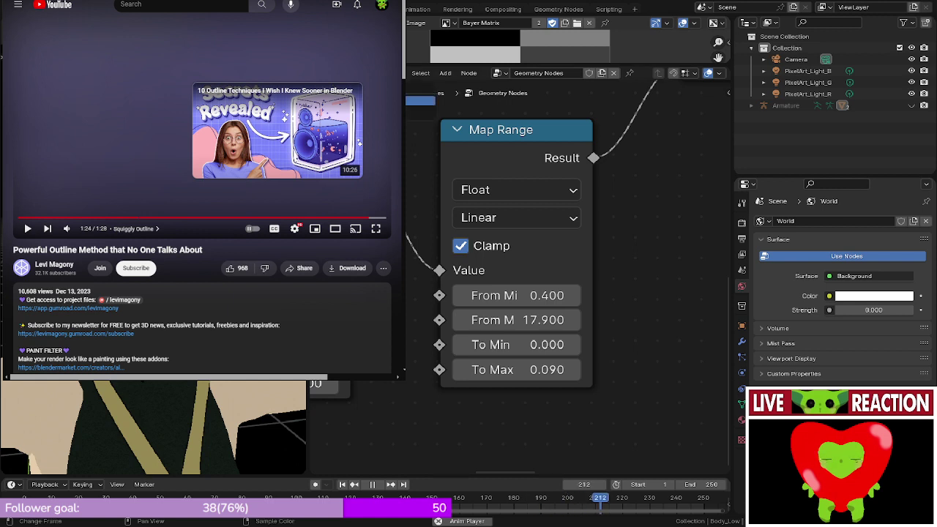
- Turn the Bayer Matrix image area into an enlarged Shader Editor that shows the World node tree with its Background node
left_click(410, 22)
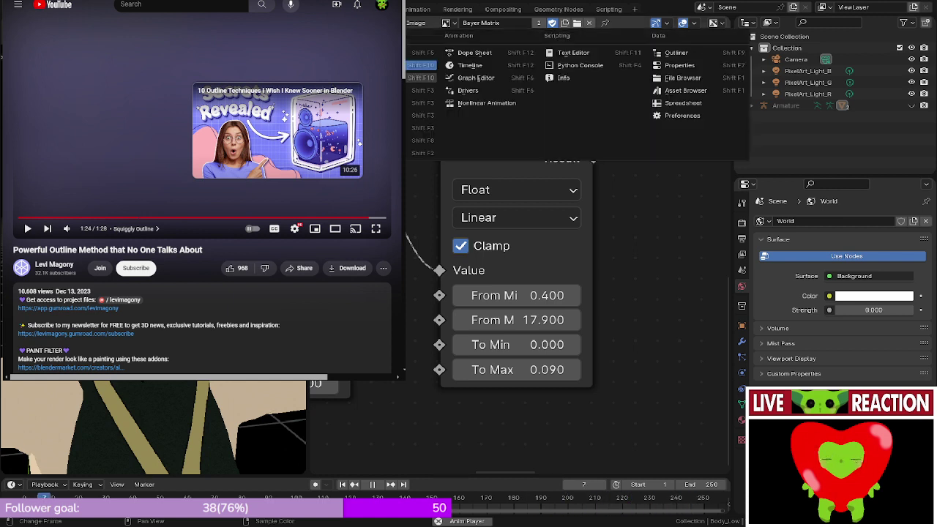
left_click(422, 128)
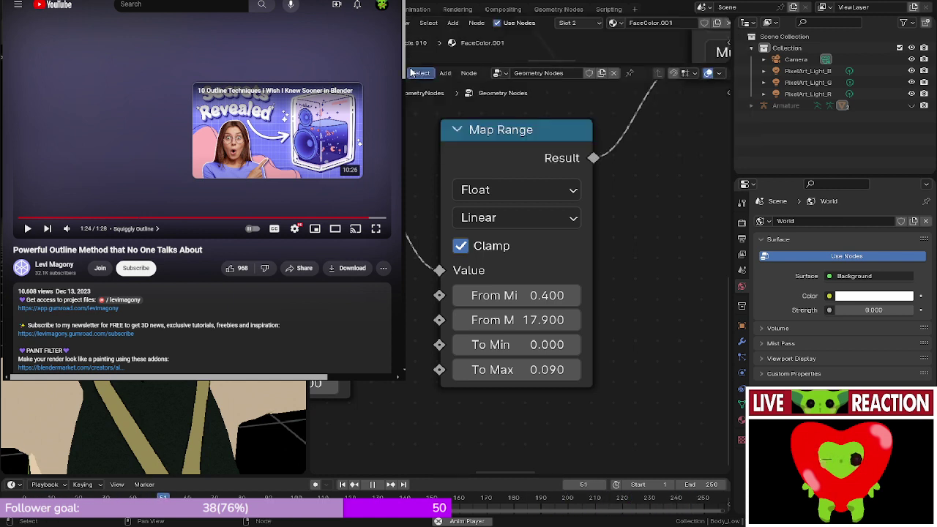
left_click_drag(423, 64, 423, 233)
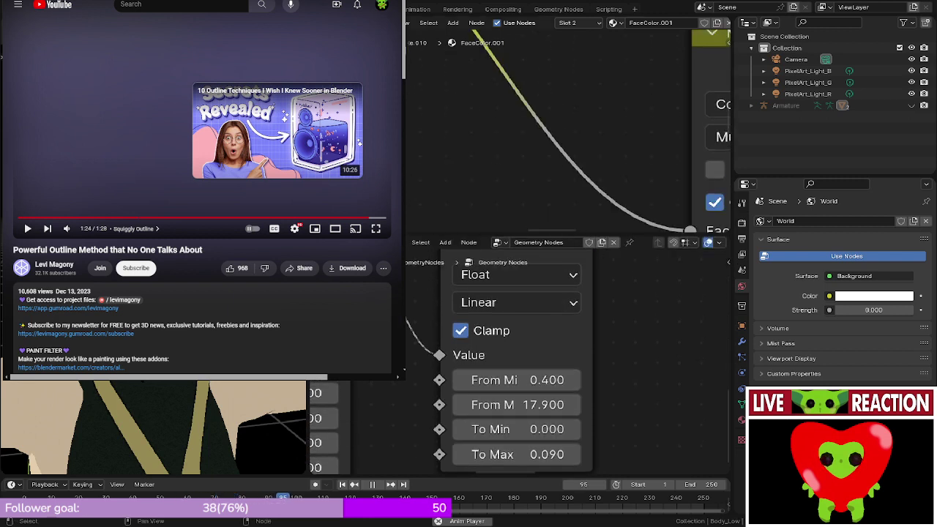
left_click(362, 23)
left_click(362, 51)
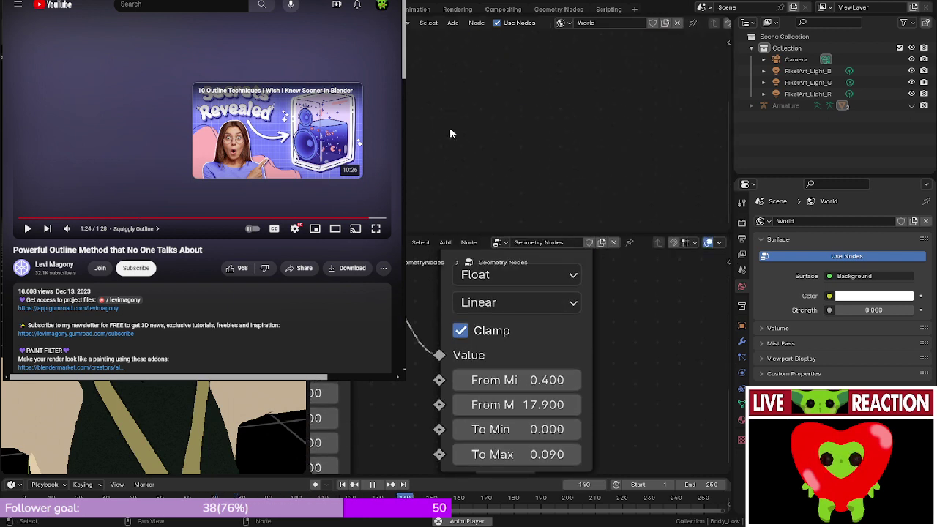
key("Home")
middle_click_drag(709, 136, 452, 112)
scroll(553, 151, "up", 10)
scroll(453, 112, "up", 2)
scroll(453, 112, "up", 2)
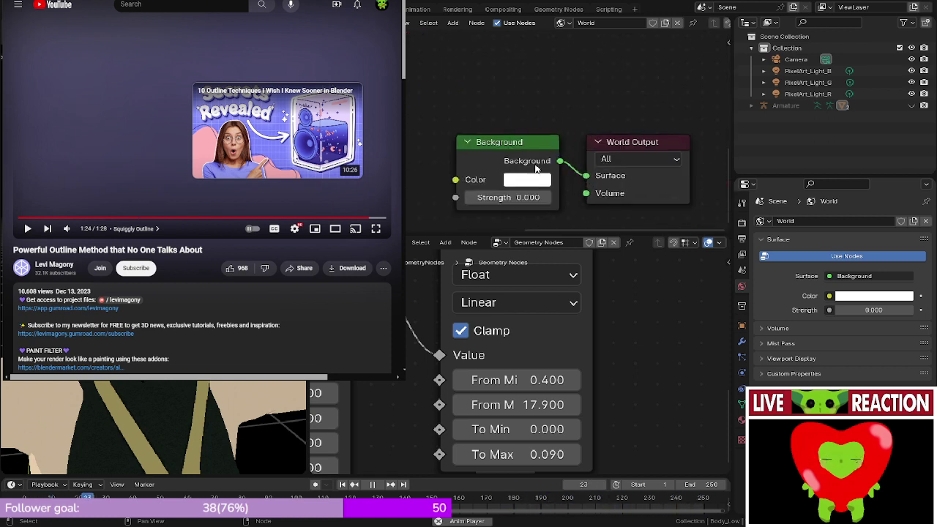
- Set the World background's Strength to 1.0 and inspect the character against the white background
left_click(912, 310)
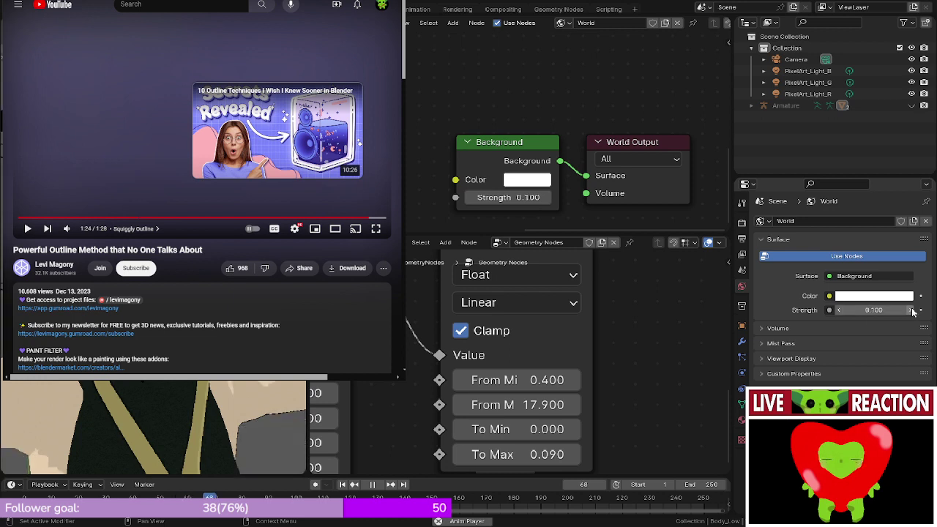
left_click(912, 310)
left_click(912, 311)
left_click(912, 311)
left_click(912, 310)
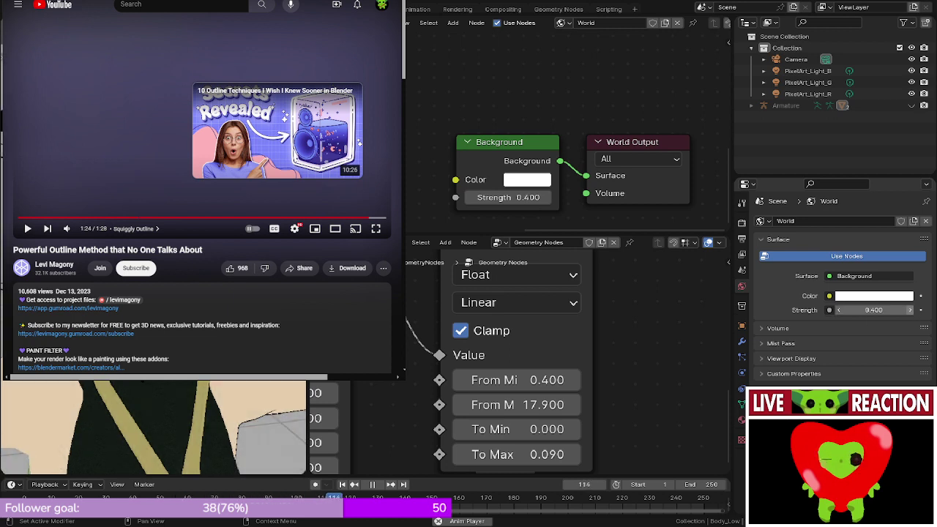
left_click(913, 310)
left_click(913, 310)
left_click(912, 311)
left_click(912, 310)
left_click(912, 311)
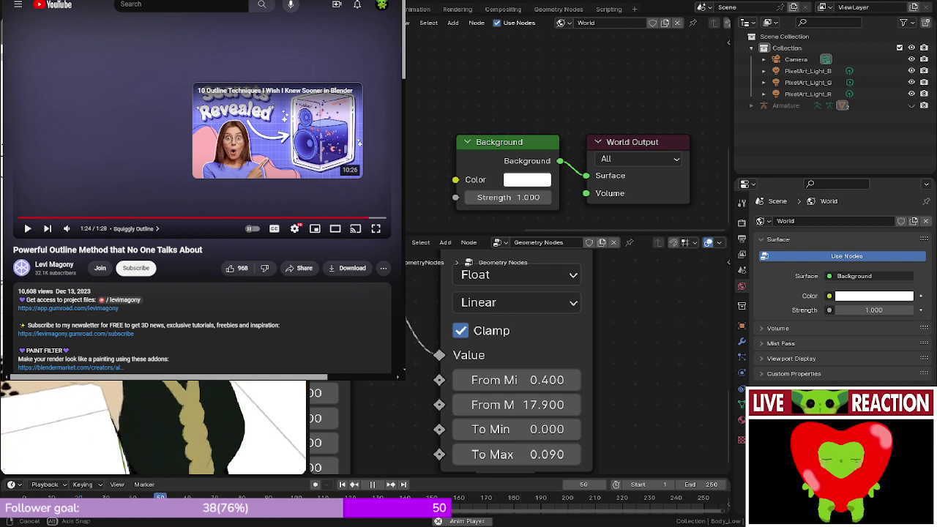
middle_click_drag(153, 428, 207, 427)
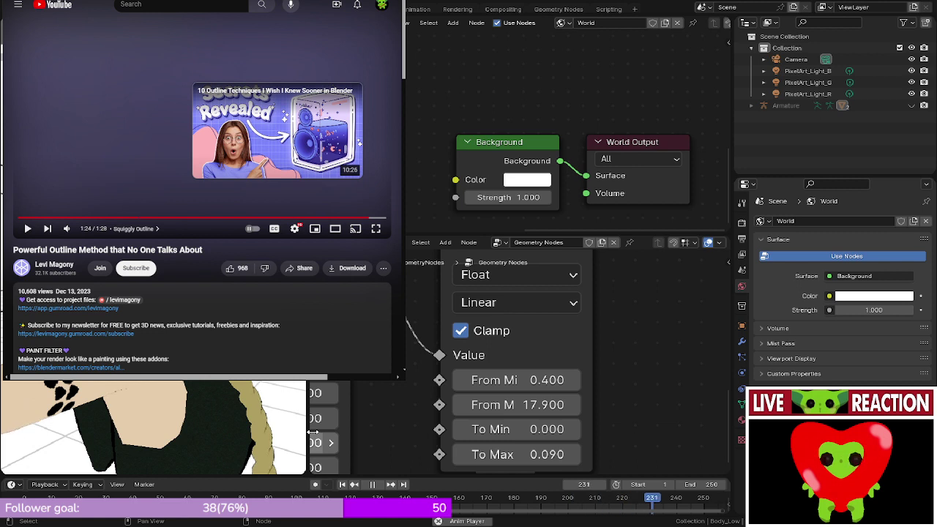
- Stop the animation playback and return to frame 1
left_click(375, 485)
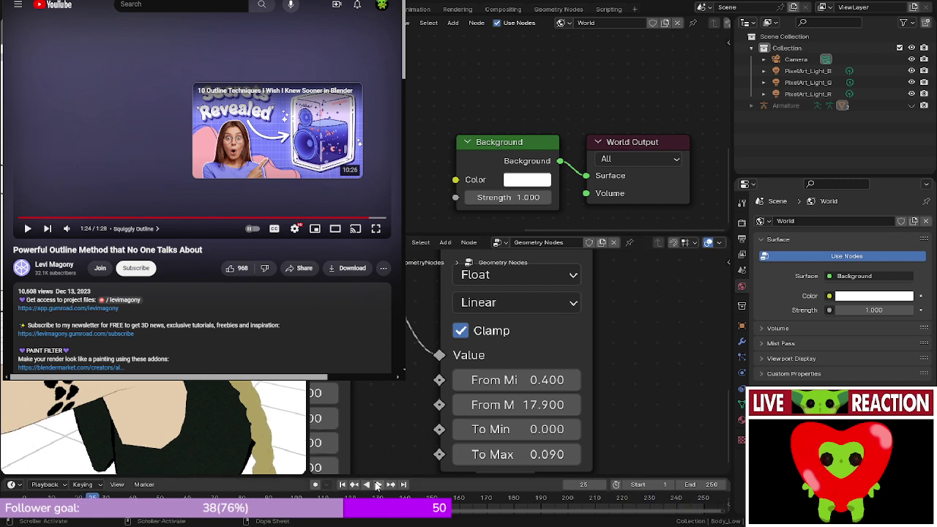
left_click(342, 486)
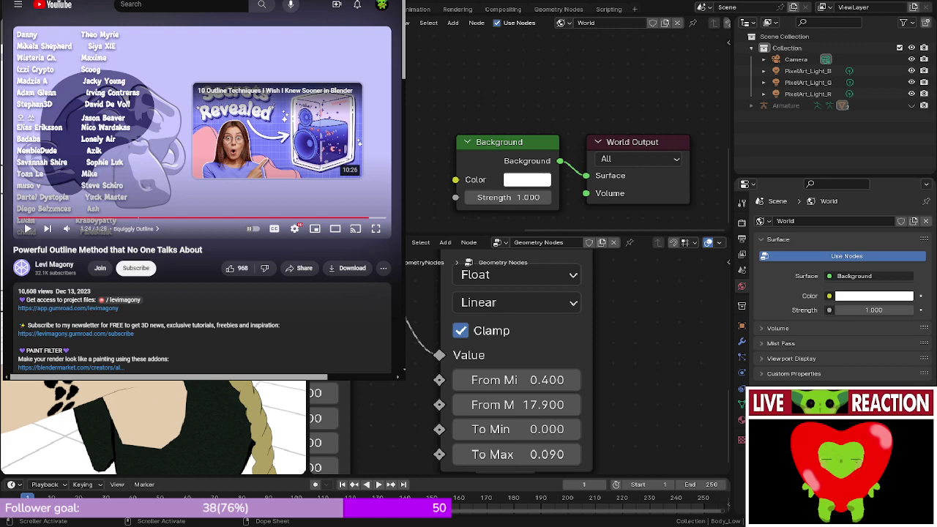
- Examine the scene's render settings, including the Shadows options
left_click(741, 223)
scroll(796, 352, "down", 4)
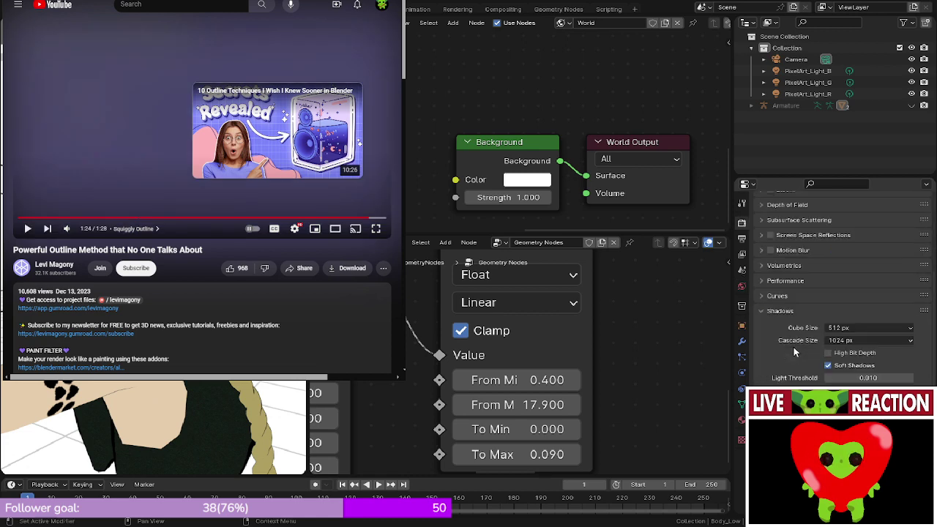
scroll(794, 352, "down", 2)
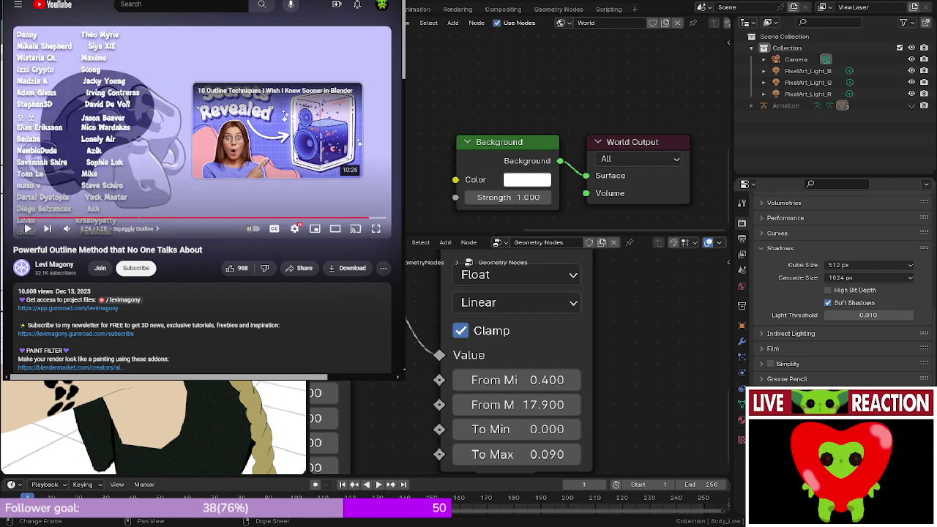
key("ctrl+w")
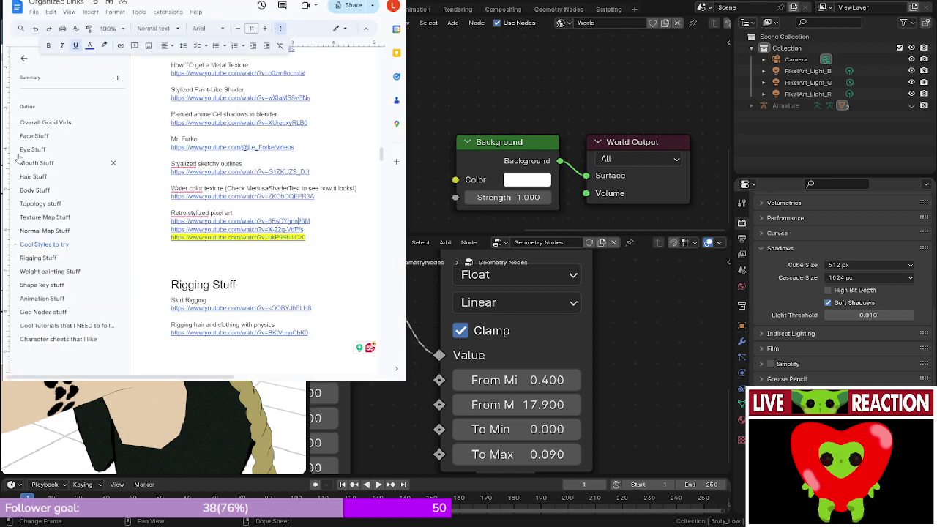
left_click(33, 312)
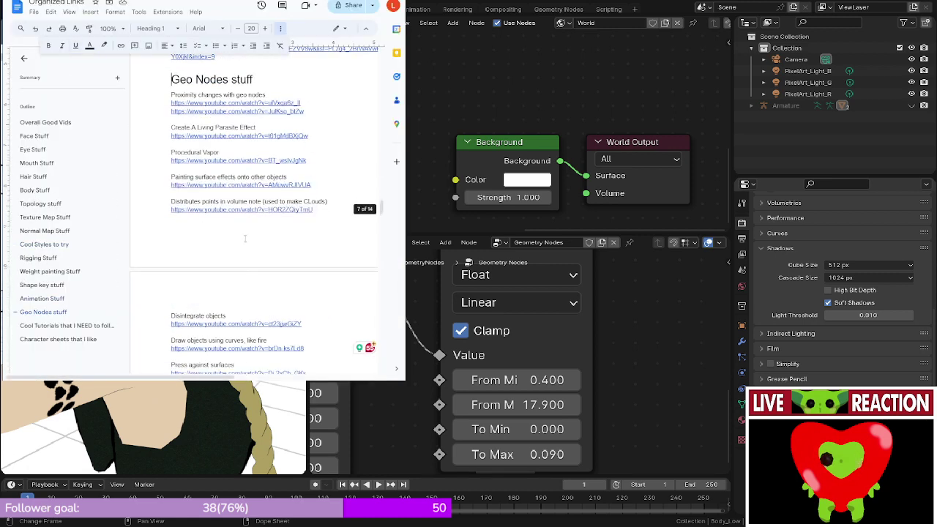
scroll(257, 220, "down", 5)
scroll(306, 219, "down", 8)
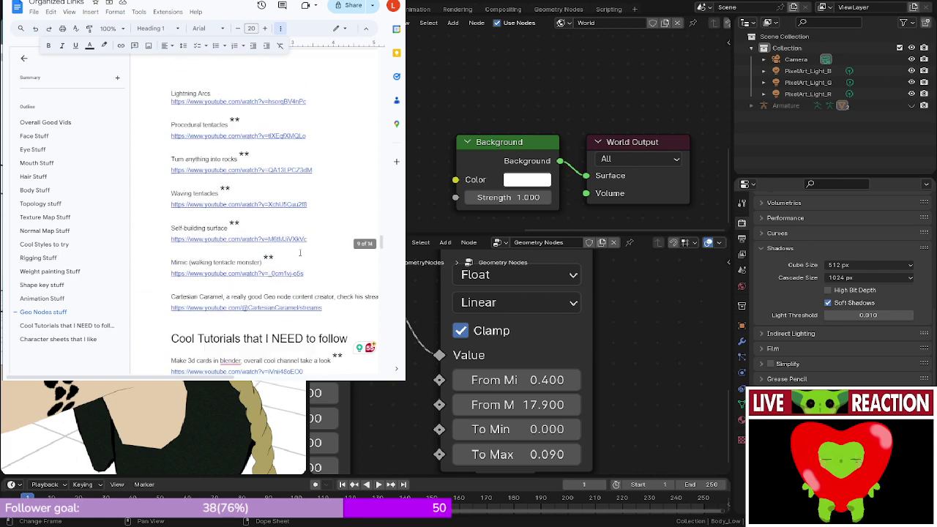
left_click(340, 302)
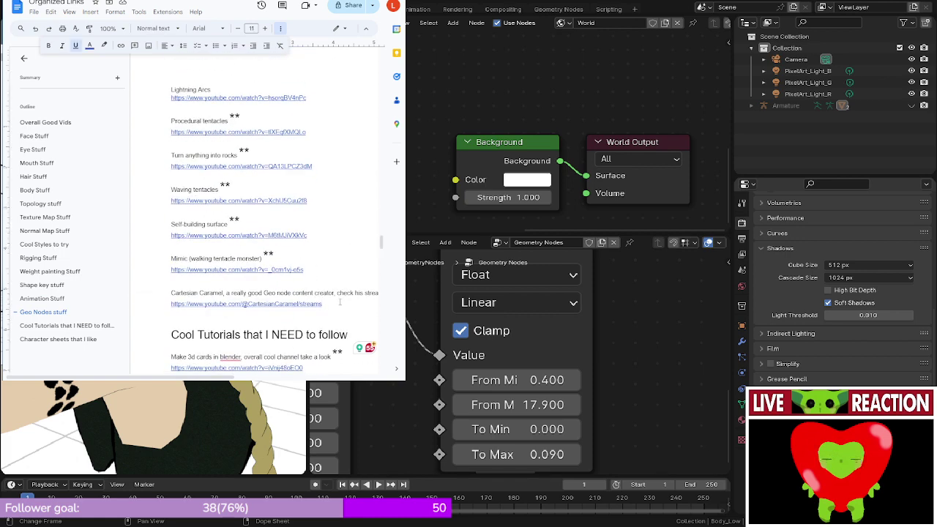
key("Return")
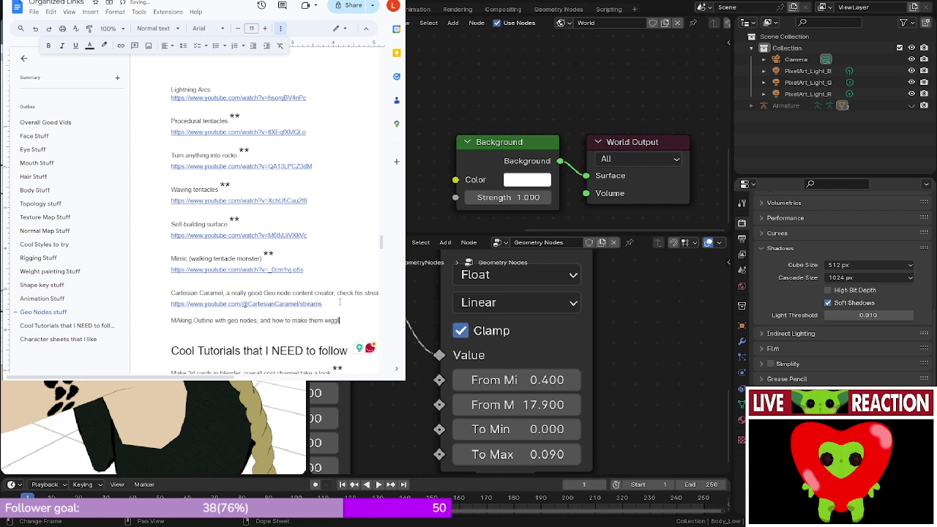
key("Return")
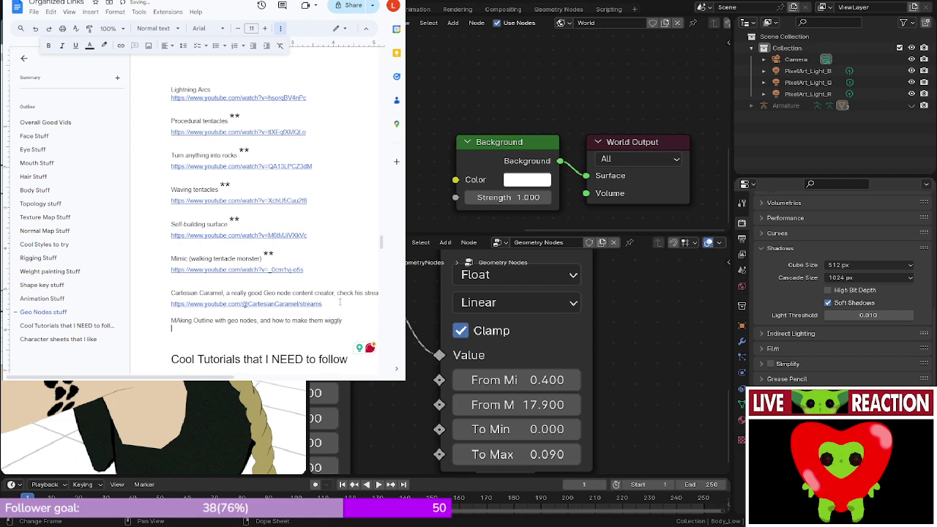
type("https://www.youtube.com/watch?v=b5nZ6vWnw0M")
key("Return")
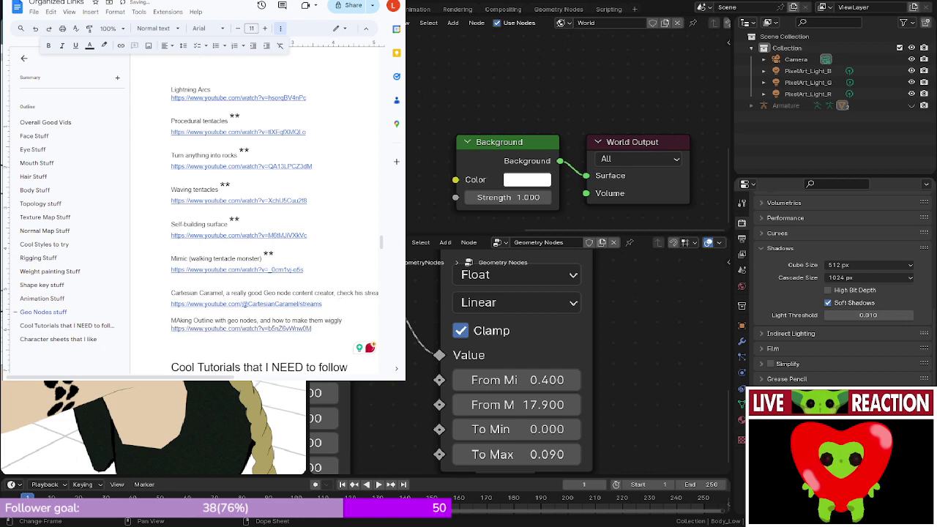
- Go through the open tutorial videos to Stylized Pumpkin Generator: Blender Geometry Nodes Cell Shader Tutorial and rewind it to the start
key("ctrl+Tab")
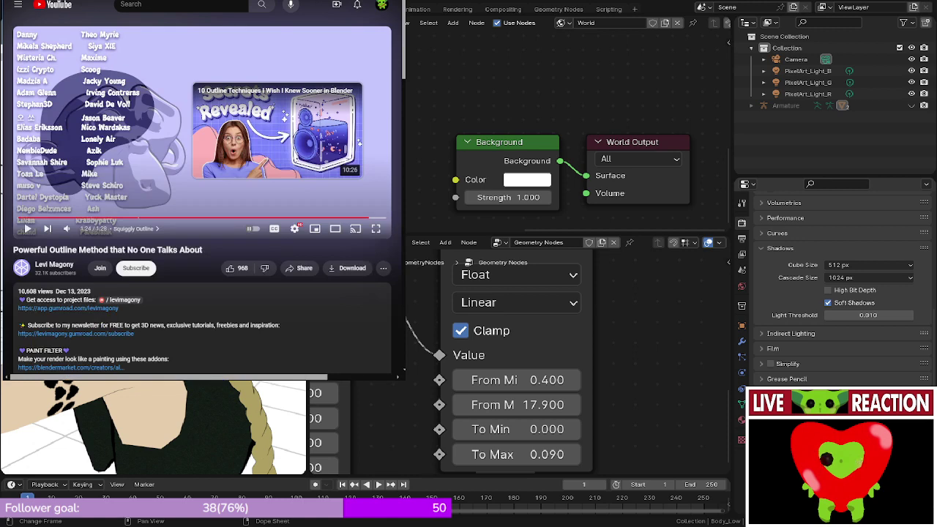
key("ctrl+Tab")
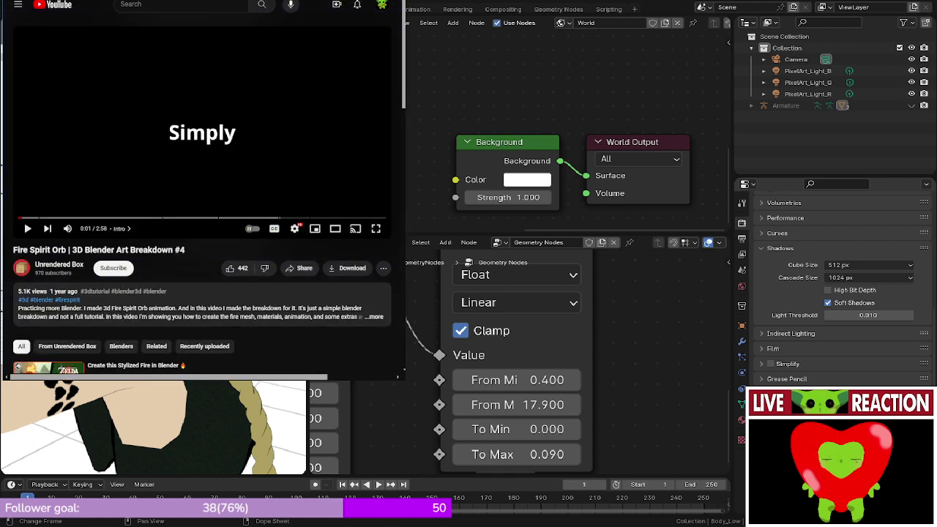
key("ctrl+Tab")
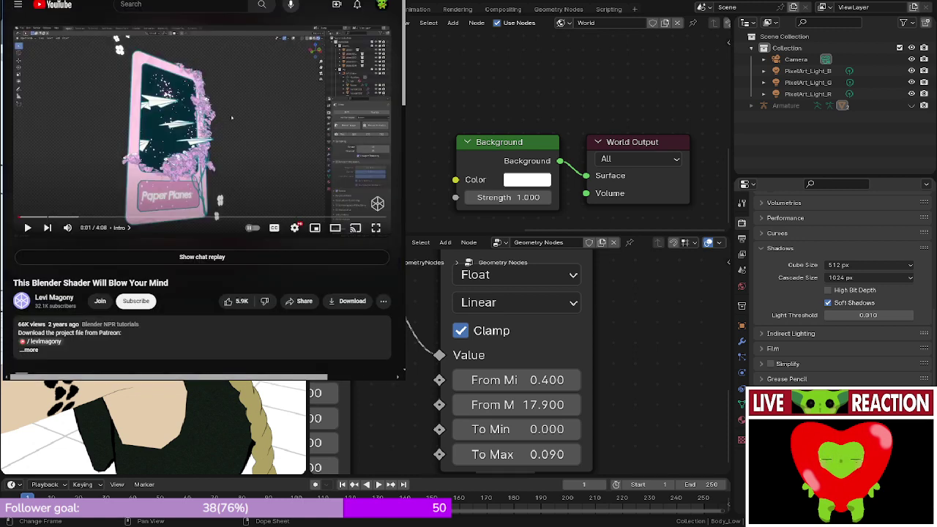
key("ctrl+Tab")
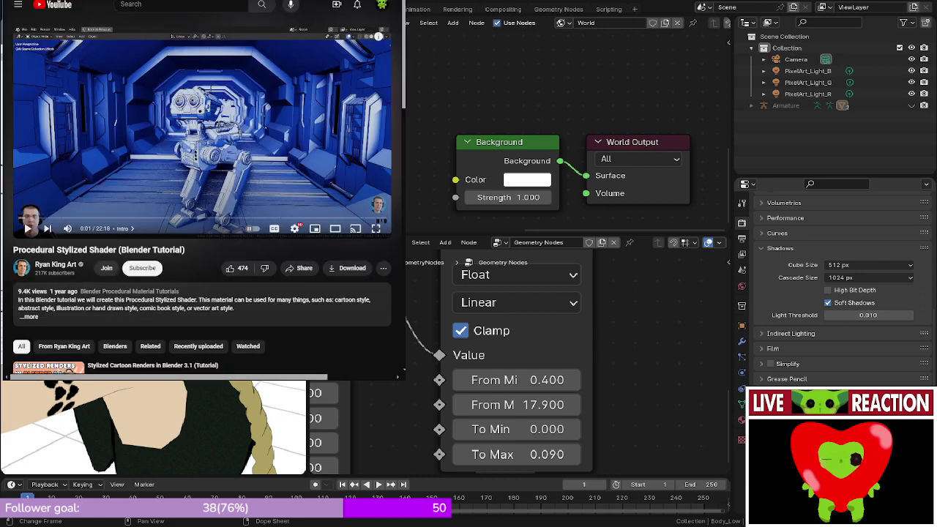
key("ctrl+Tab")
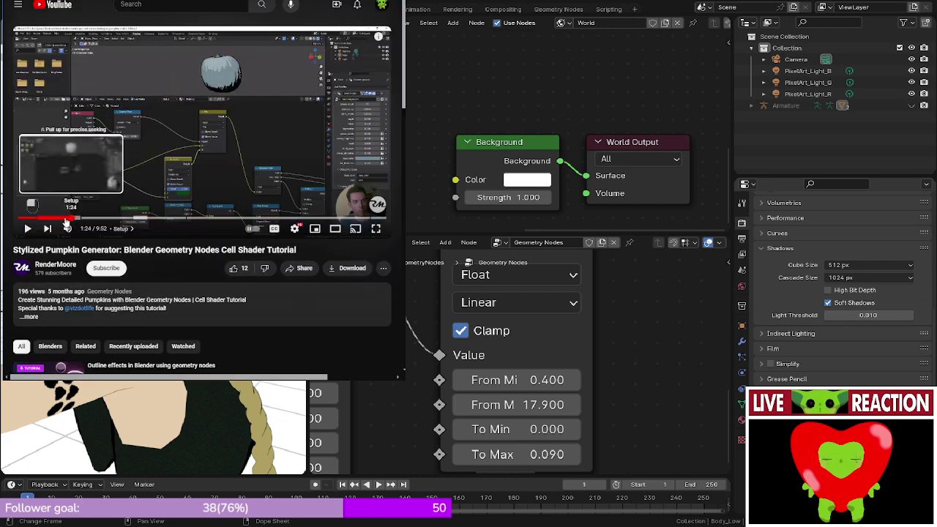
left_click(18, 217)
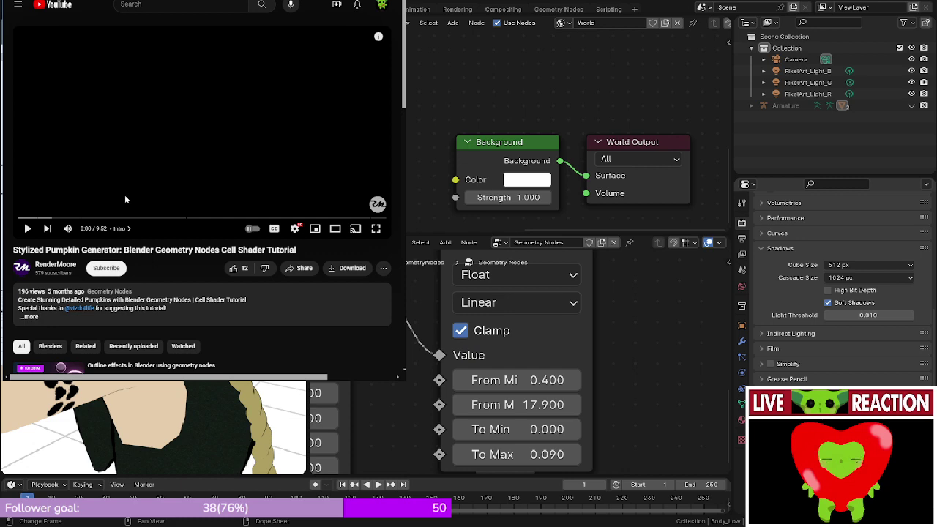
- Browse the suggested videos beneath the pumpkin tutorial and return to its player
scroll(126, 196, "down", 2)
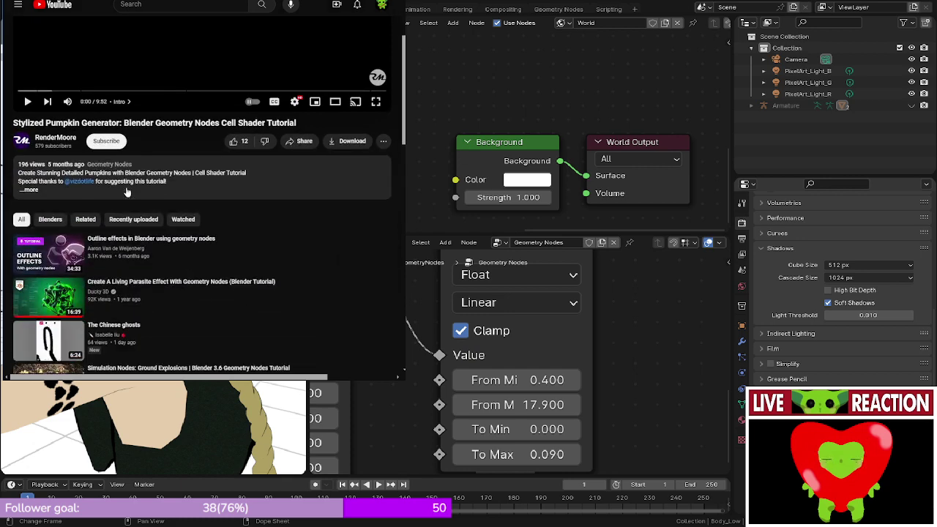
scroll(126, 192, "down", 1)
scroll(126, 191, "down", 3)
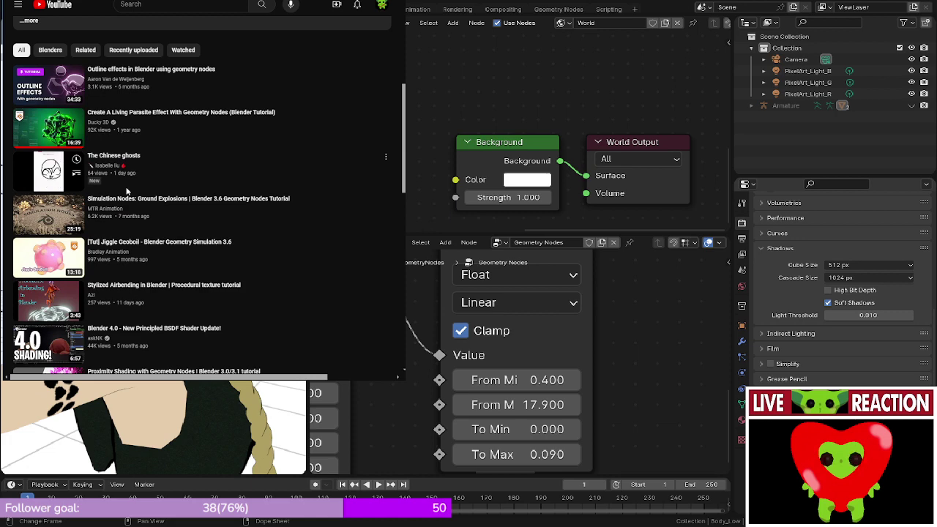
scroll(126, 191, "down", 3)
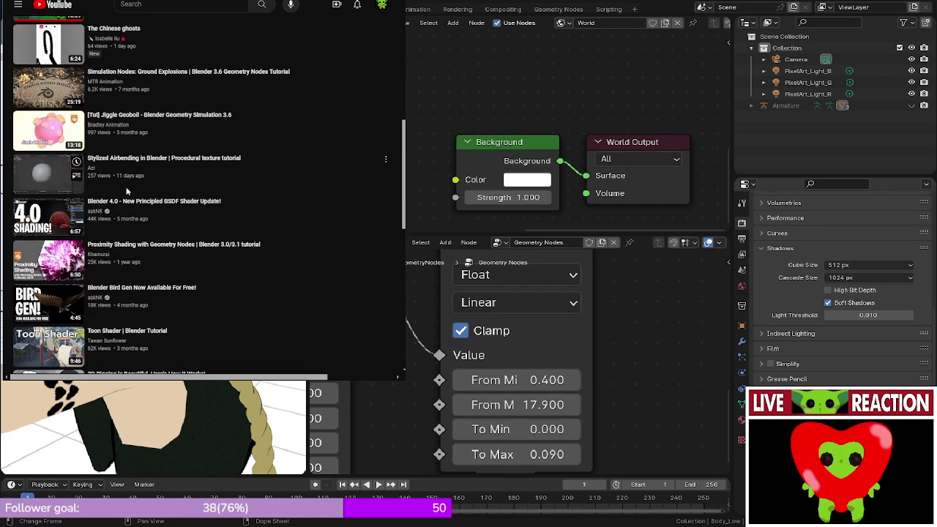
scroll(126, 191, "down", 1)
scroll(126, 191, "down", 4)
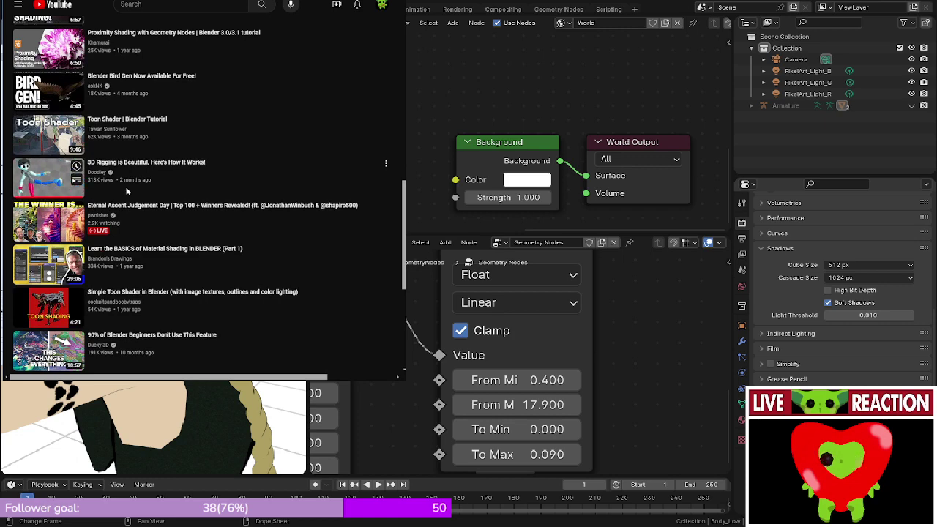
scroll(126, 191, "up", 5)
left_click(126, 191)
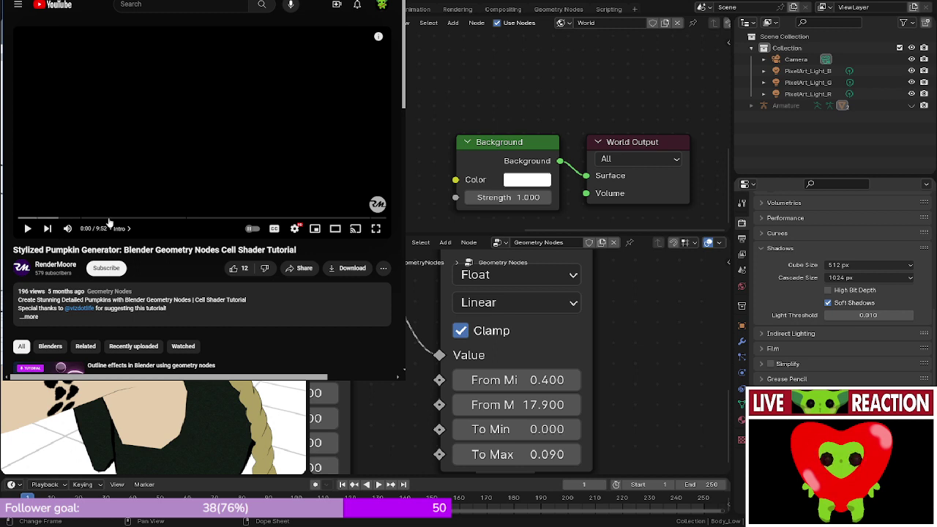
- Play the pumpkin tutorial from about 4:55 in its Shader nodes chapter, muted, past the ad and in full screen
left_click(203, 222)
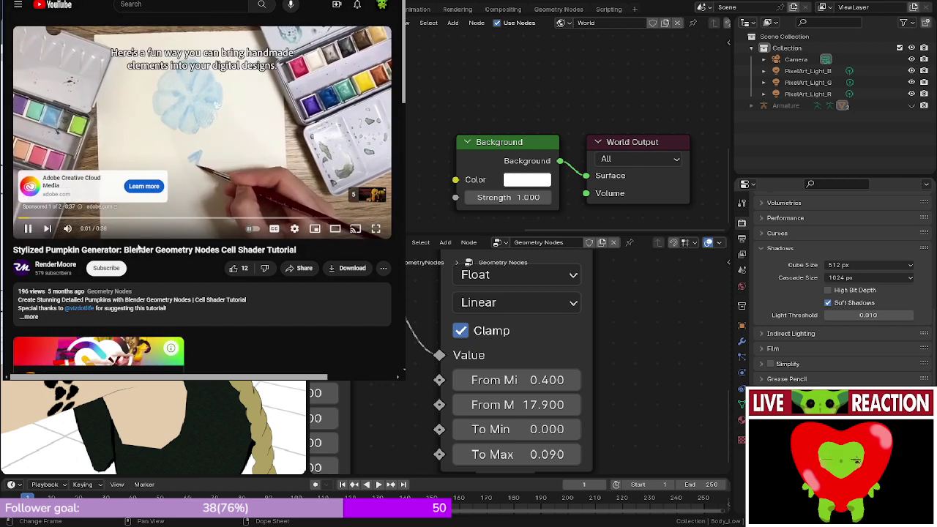
left_click(69, 231)
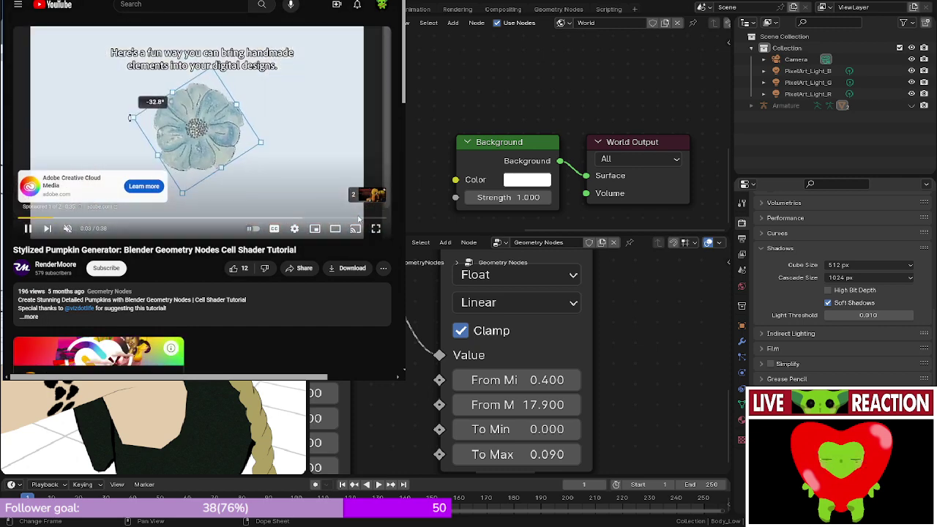
left_click(363, 202)
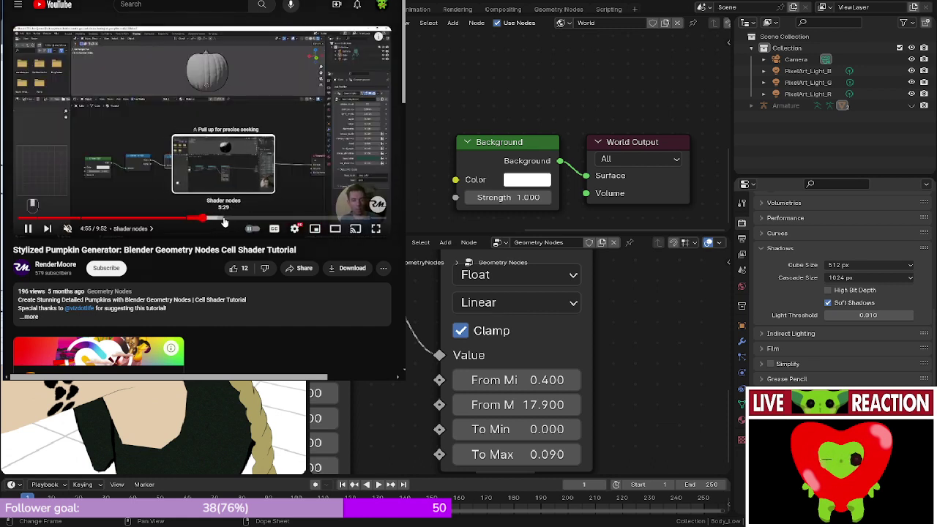
left_click(375, 229)
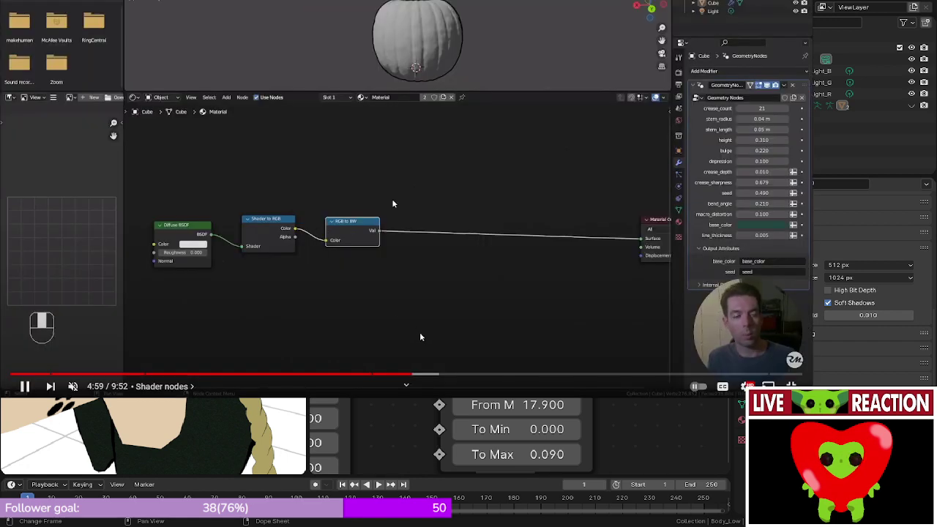
- Skim the Shader nodes chapter up to about 9:17 to examine the cell shader node setup, and leave full screen
left_click_drag(434, 374, 605, 376)
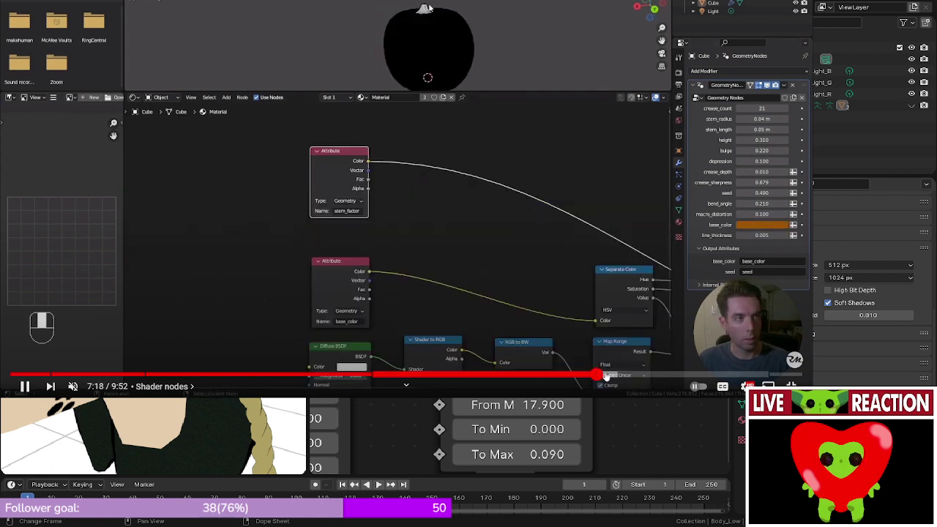
left_click(644, 375)
left_click(688, 375)
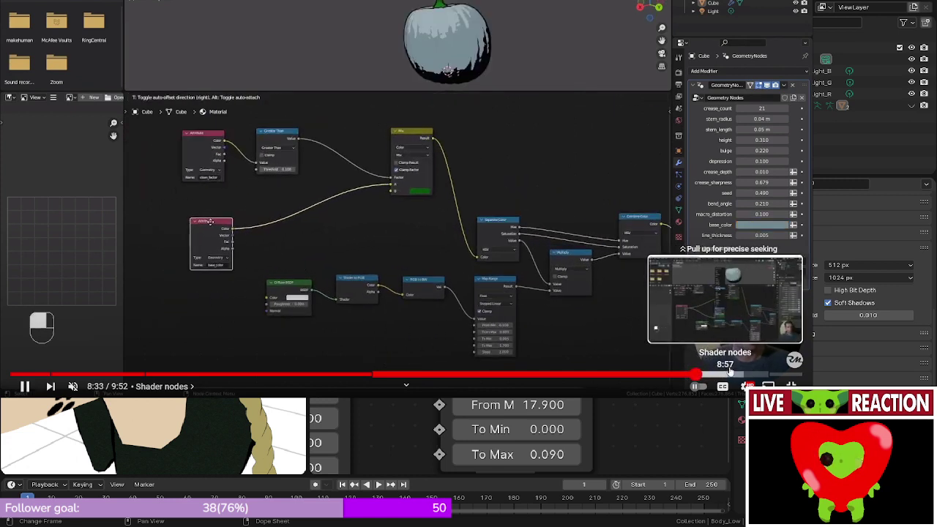
left_click(727, 374)
left_click(639, 263)
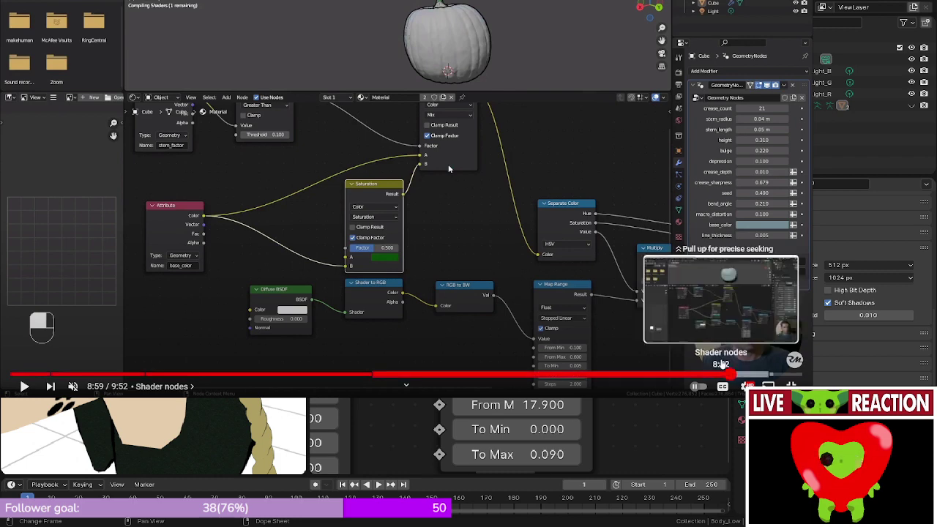
left_click(754, 374)
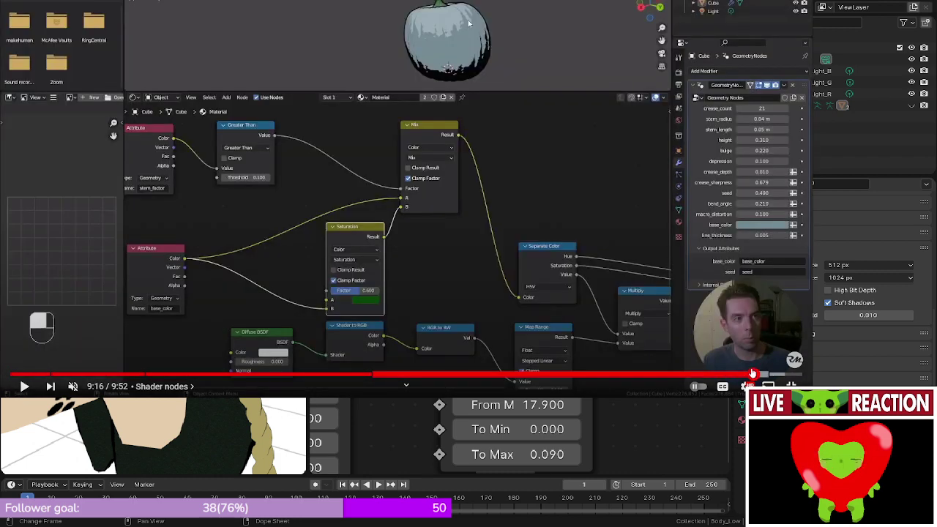
left_click(684, 314)
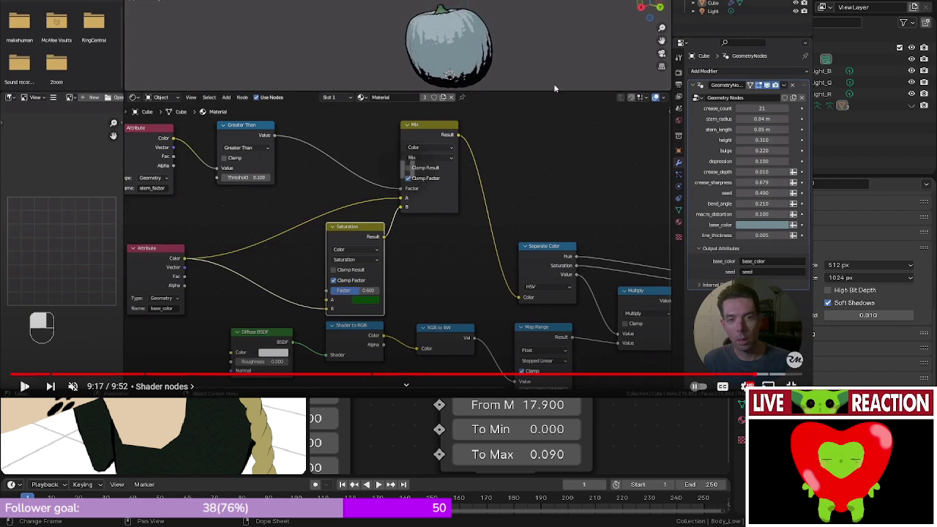
key("Escape")
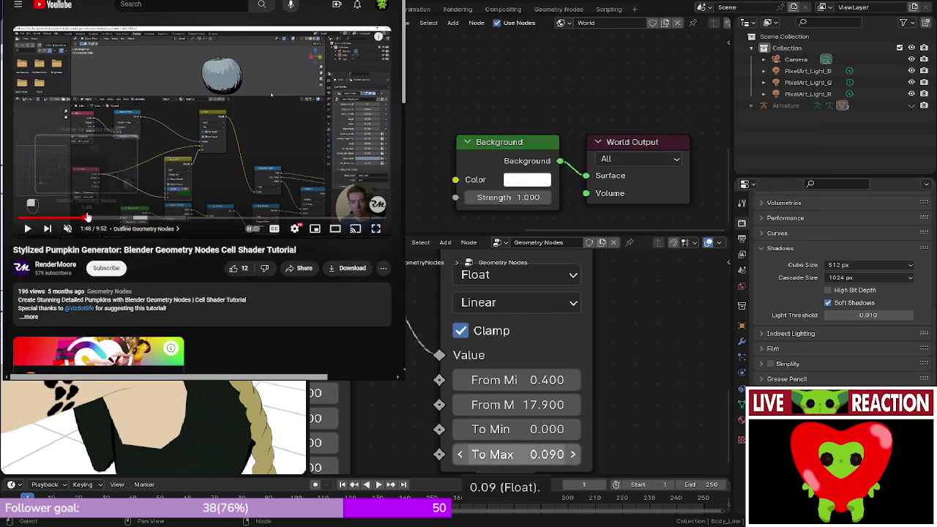
- Skim the Outline Geometry Nodes chapter in full screen up to about 4:13 to examine how the outline nodes are built
left_click_drag(87, 216, 126, 220)
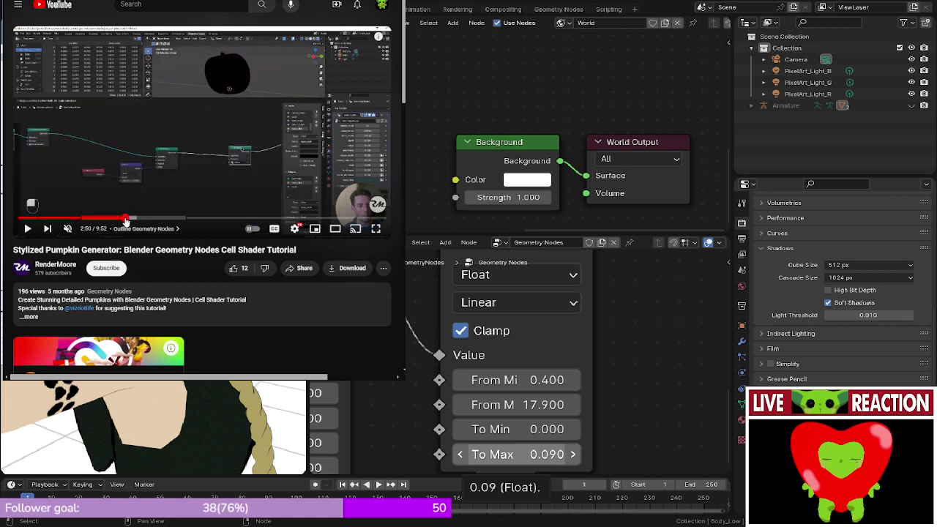
left_click(86, 218)
left_click(376, 229)
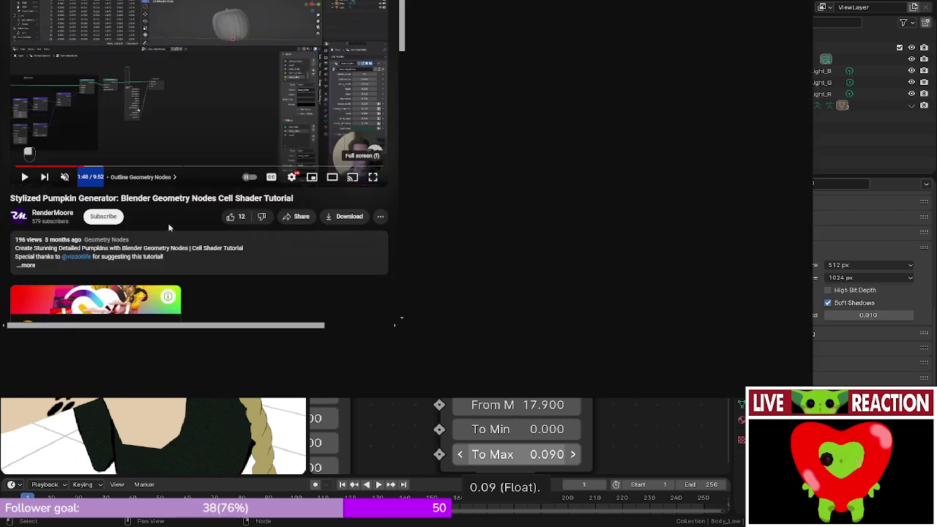
left_click(103, 373)
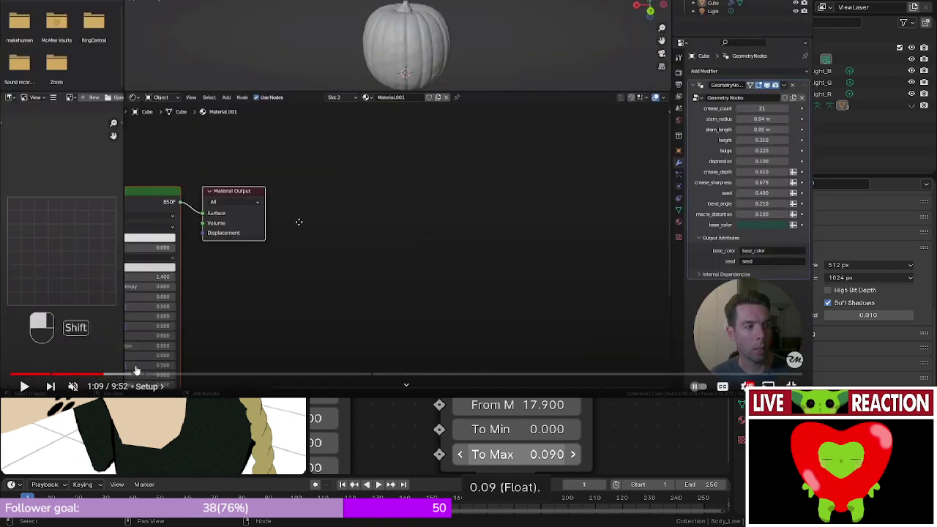
left_click(170, 375)
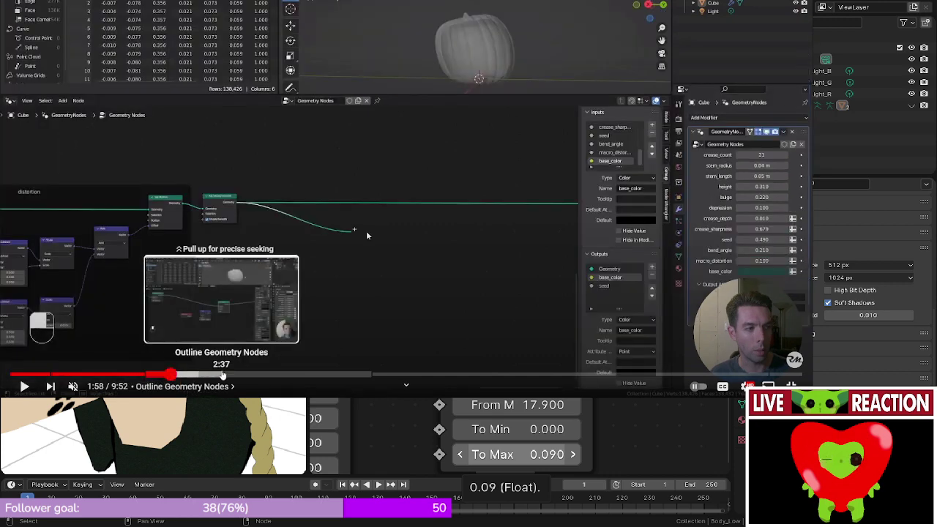
left_click(223, 375)
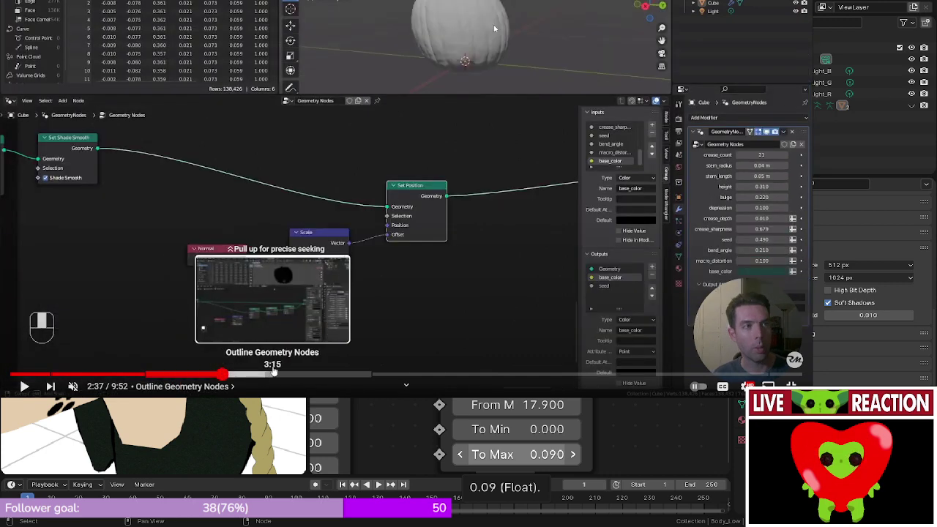
left_click(272, 374)
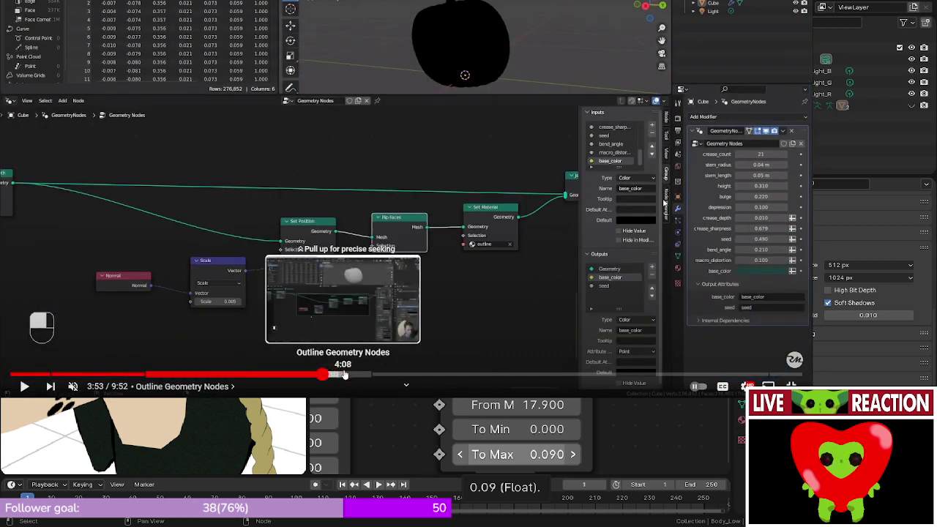
left_click(351, 374)
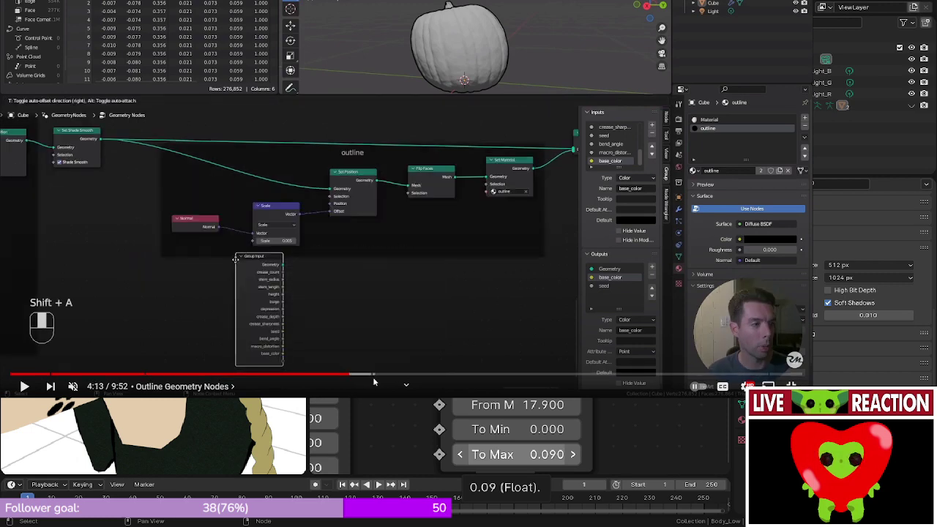
- Skim the rest of the pumpkin tutorial from about 4:24 through the Shader nodes chapter to the Outro, and leave full screen
left_click(365, 375)
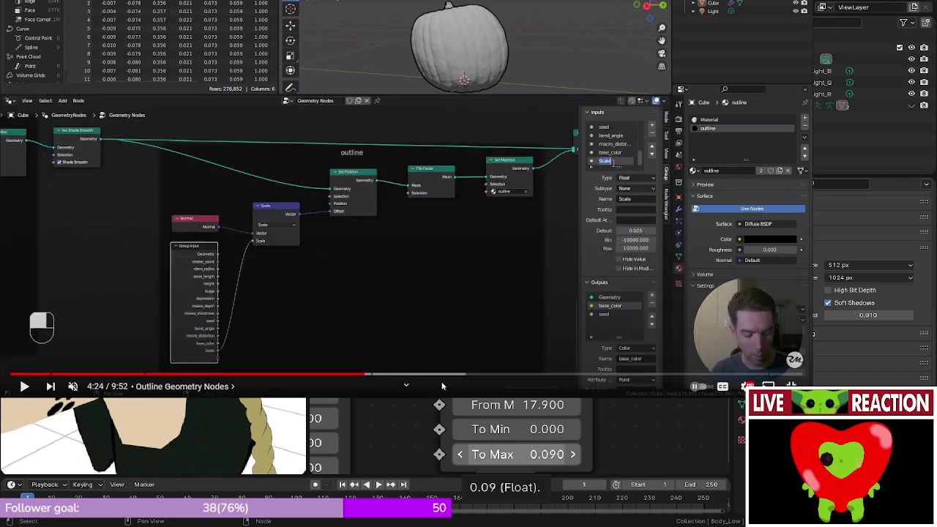
left_click(432, 375)
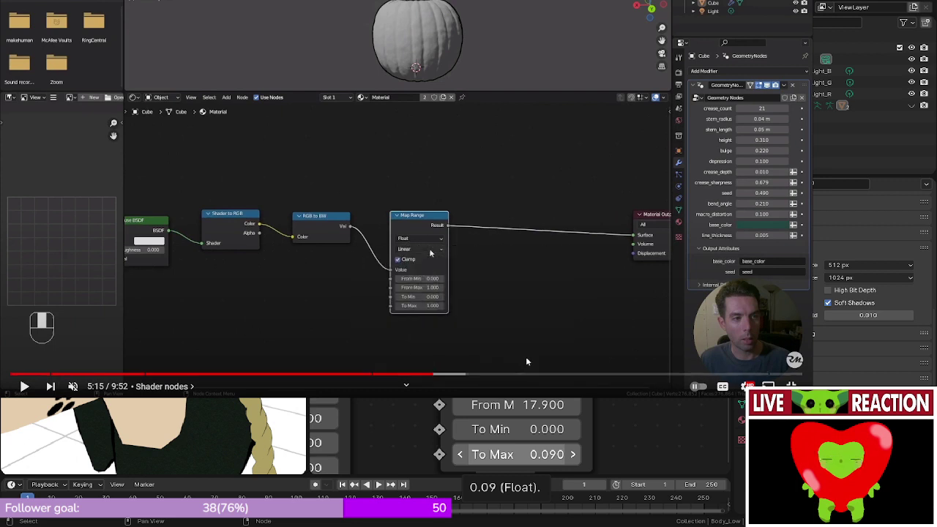
left_click(564, 375)
left_click(636, 376)
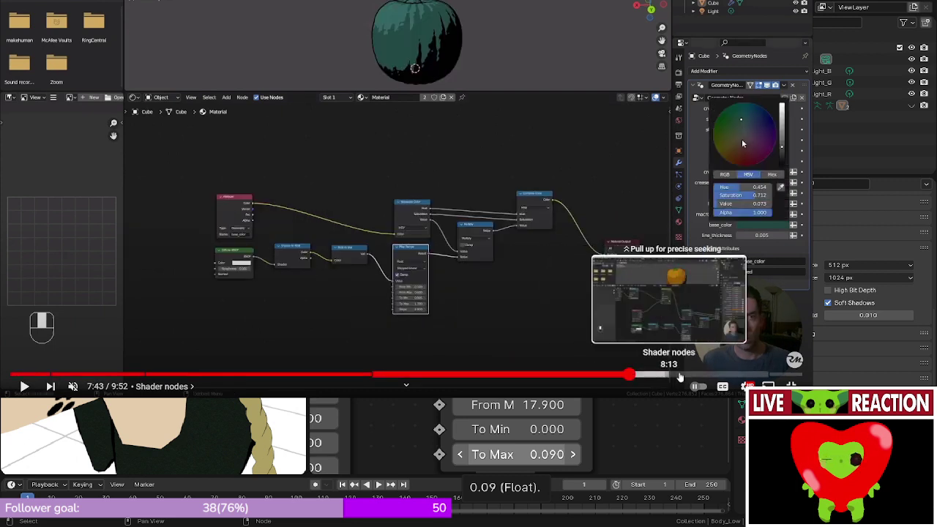
left_click(696, 375)
left_click(745, 385)
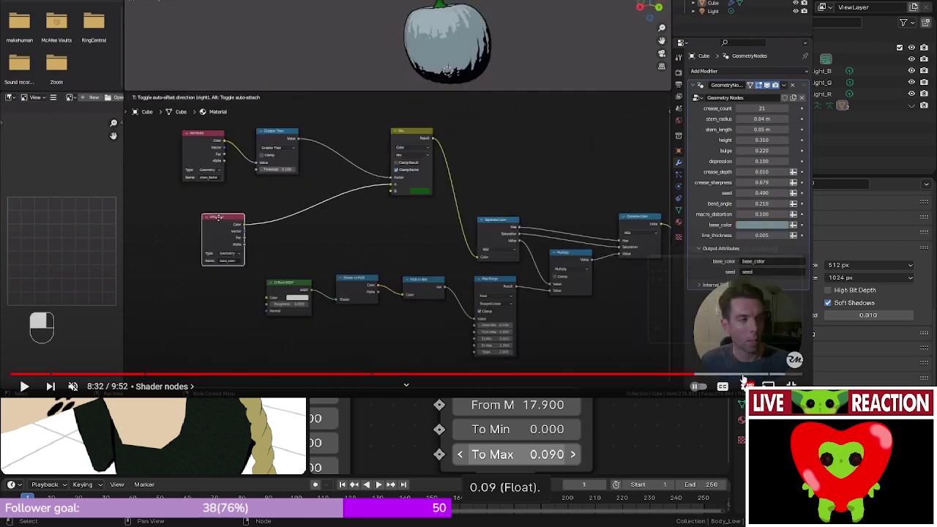
left_click(742, 375)
left_click(777, 376)
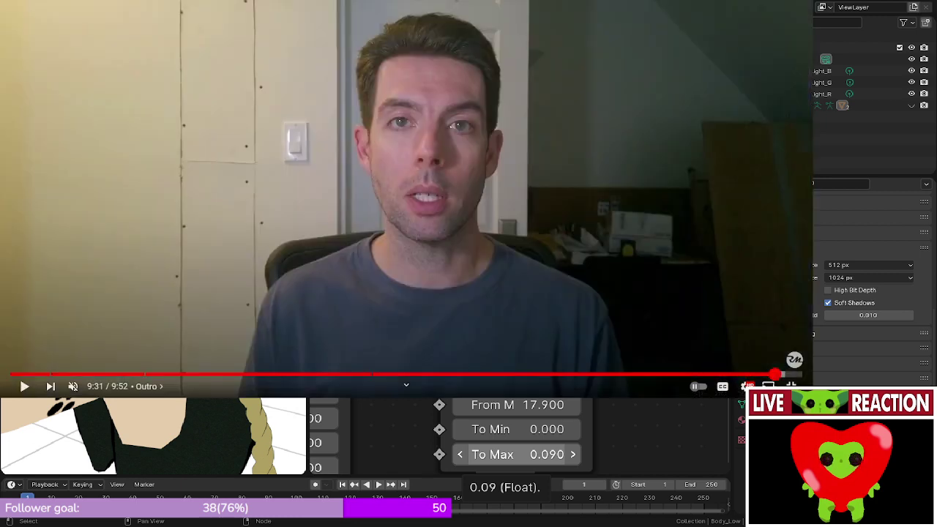
left_click(791, 386)
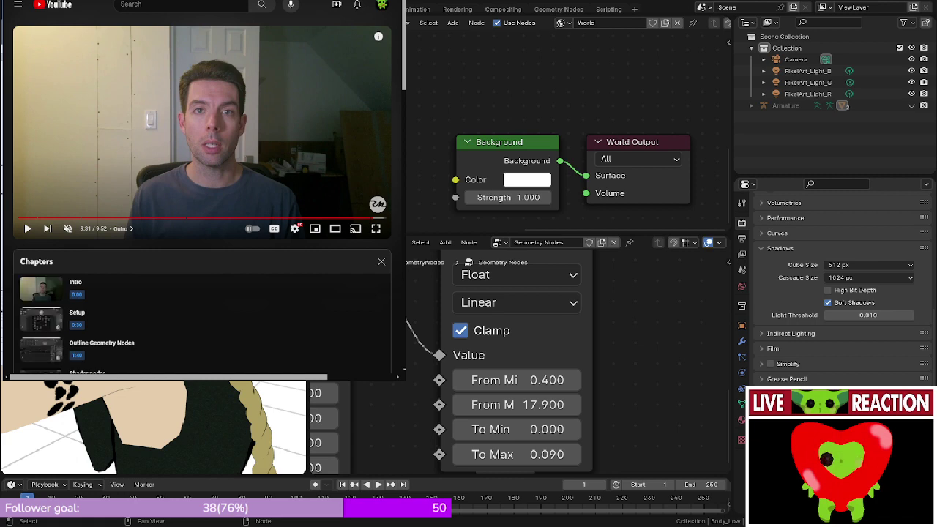
- Look through the other open shader tutorials and bring up the video on claymation using the KeyMesh addon
key("ctrl+Tab")
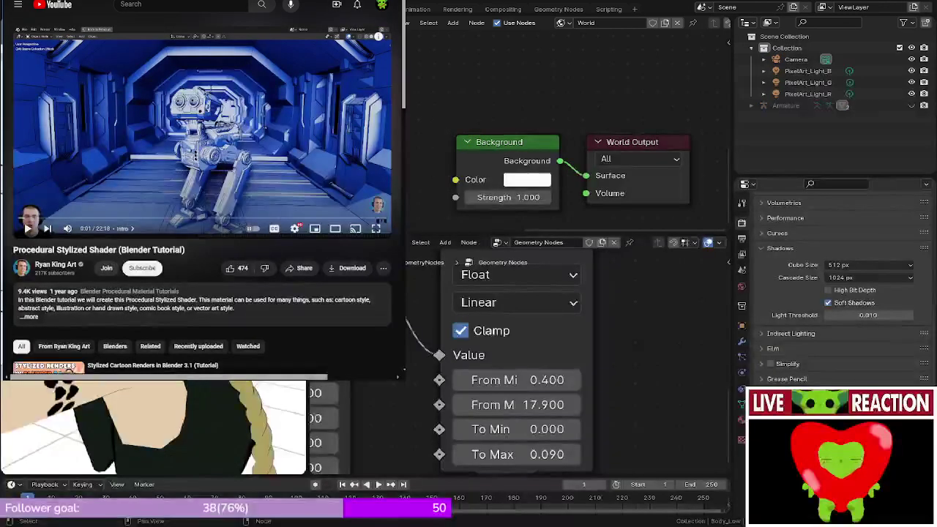
key("ctrl+Tab")
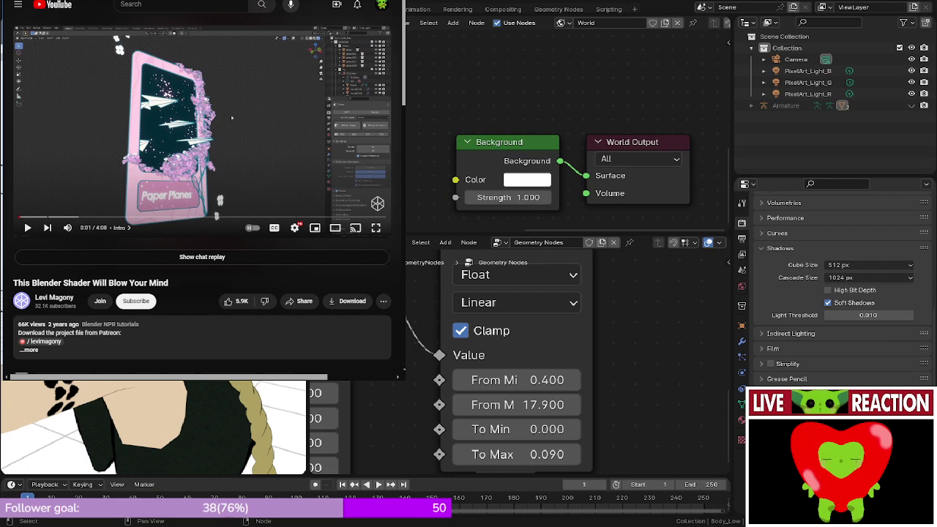
key("alt+Left")
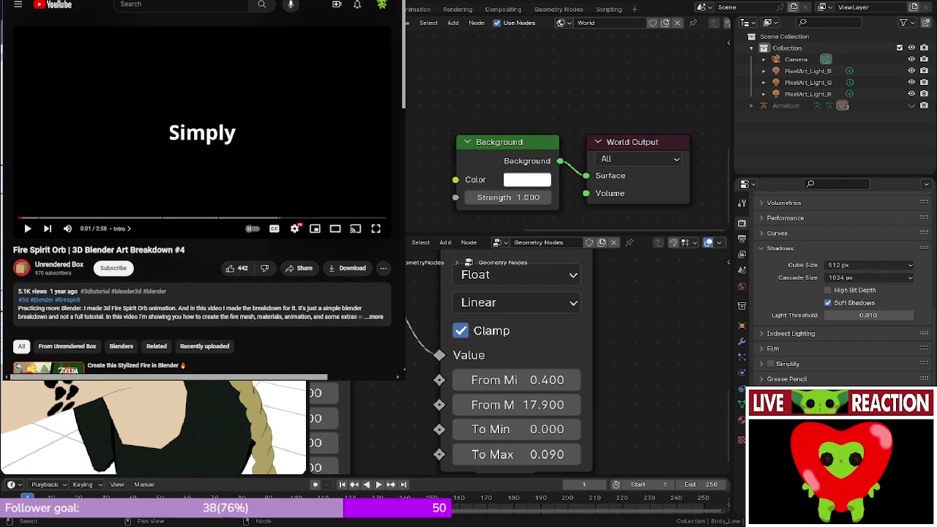
key("alt+Left")
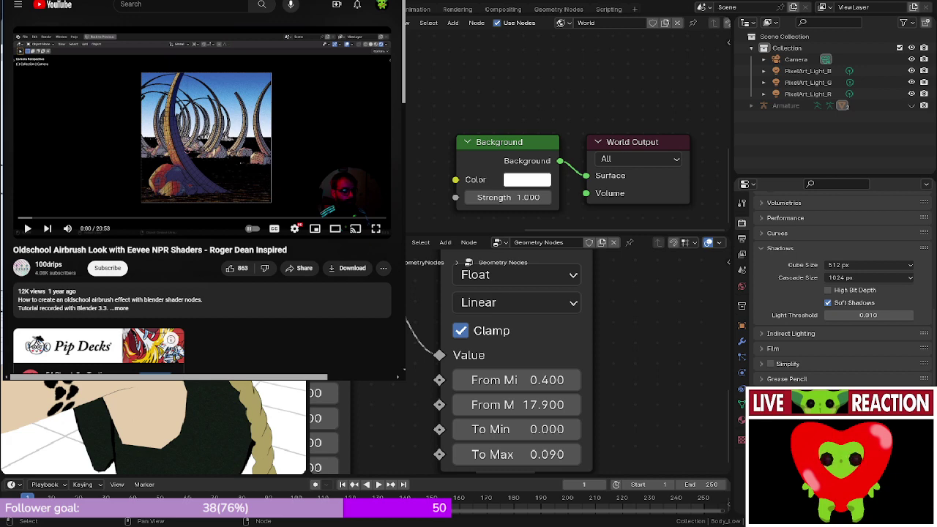
key("alt+Left")
key("alt+Left")
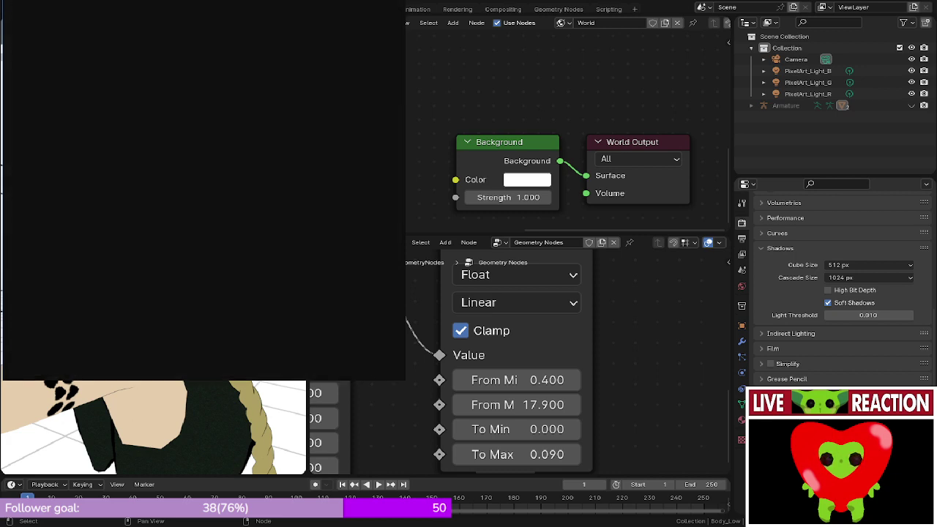
key("alt+Right")
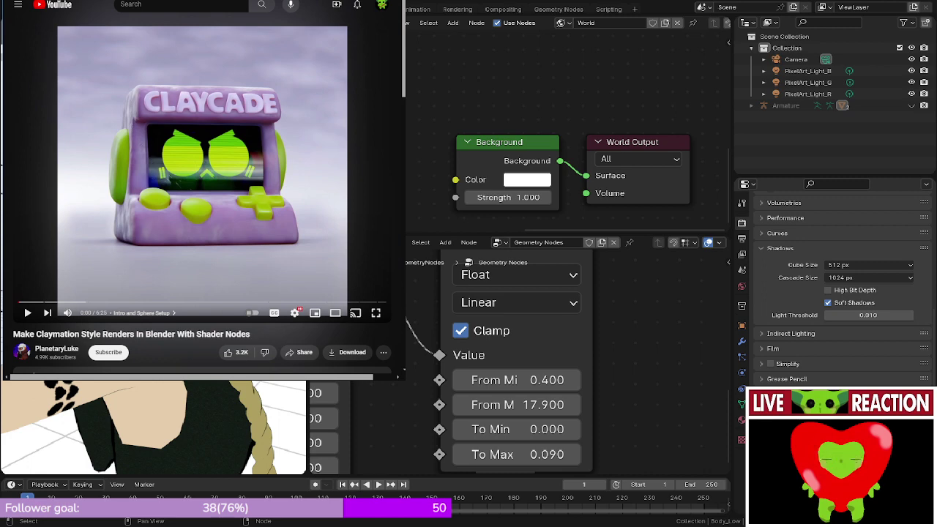
key("alt+Left")
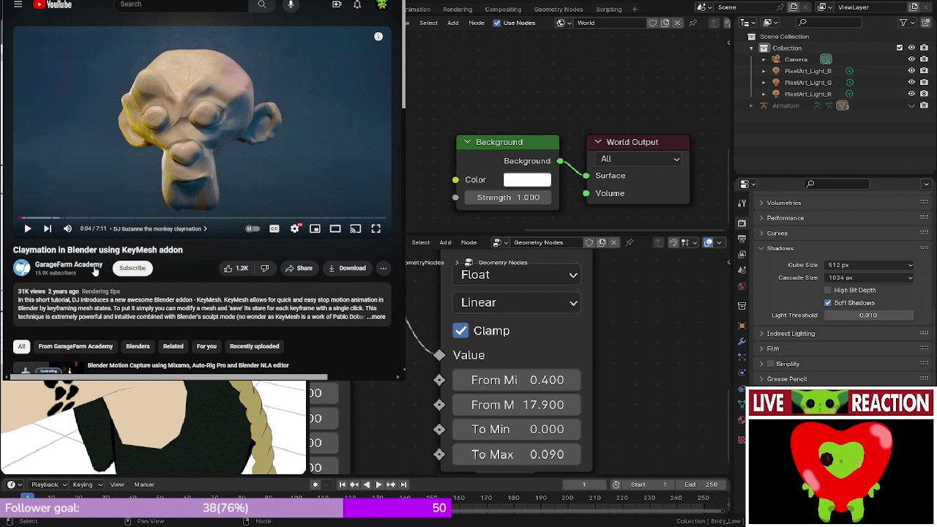
- Play the opening seconds of the KeyMesh claymation video, pause it and return it to the start
left_click(18, 217)
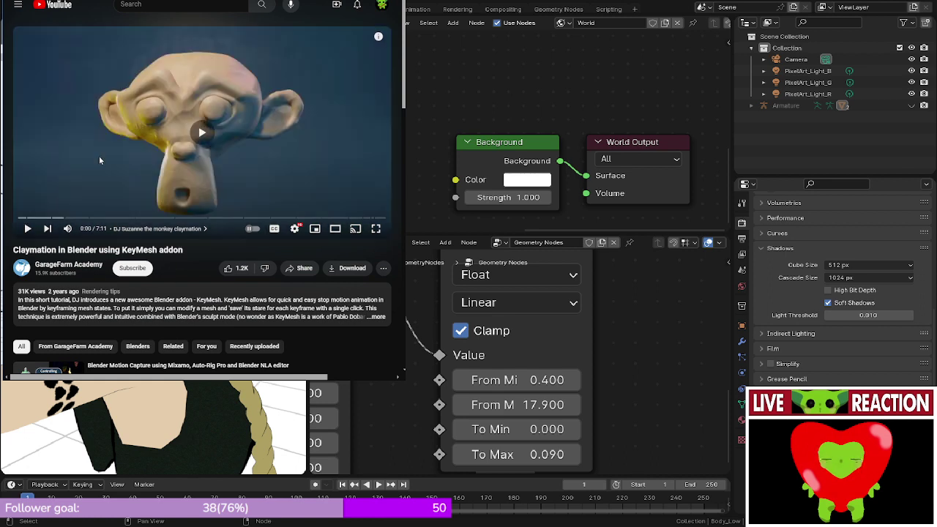
left_click(99, 156)
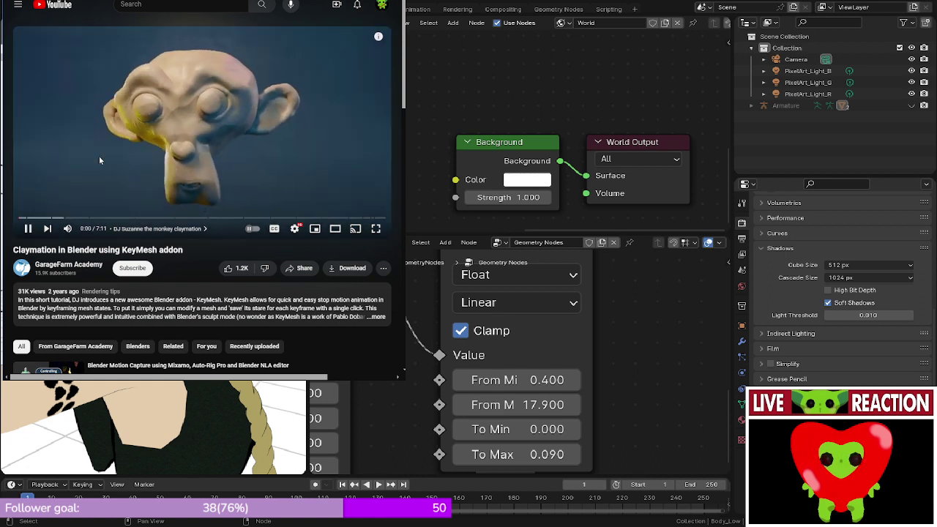
left_click(130, 144)
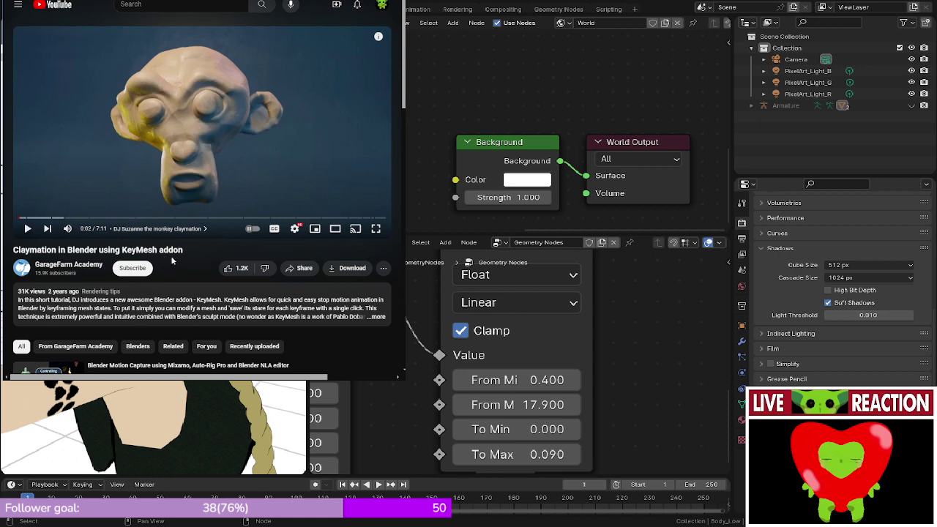
left_click_drag(25, 218, 3, 217)
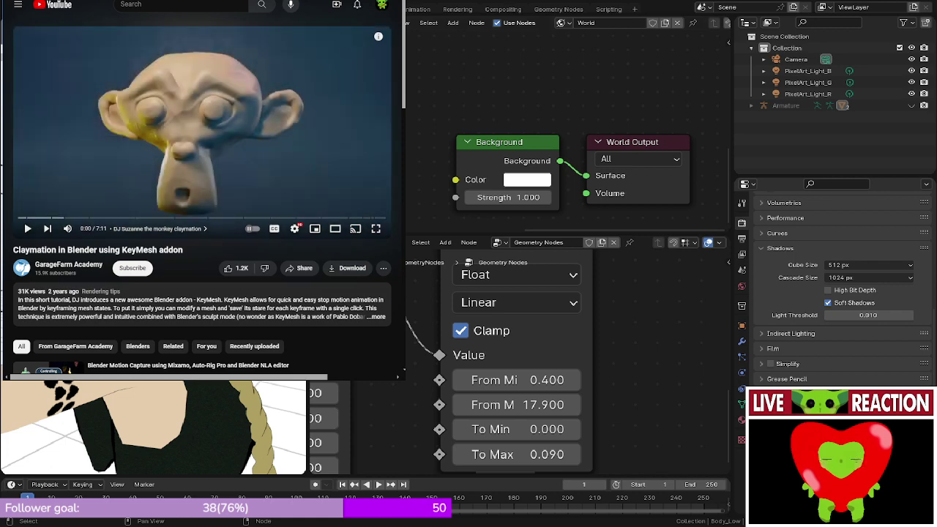
- Watch the tutorial on claymation style renders with shader nodes from its start to 0:42 in the Displacement chapter
key("ctrl+Tab")
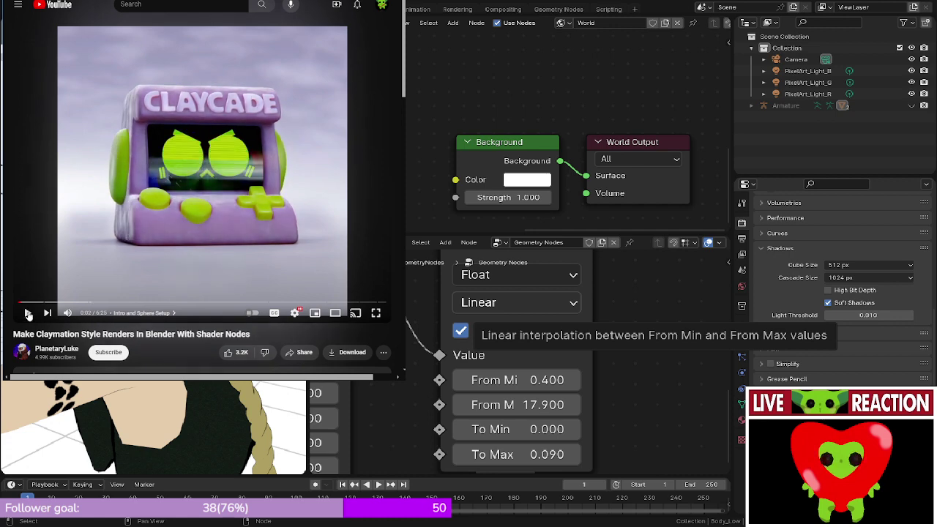
left_click_drag(24, 302, 6, 306)
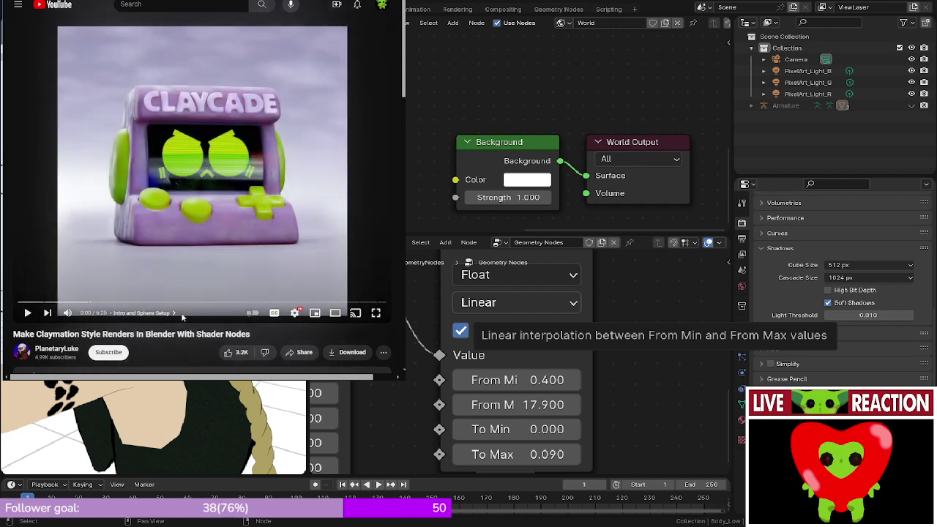
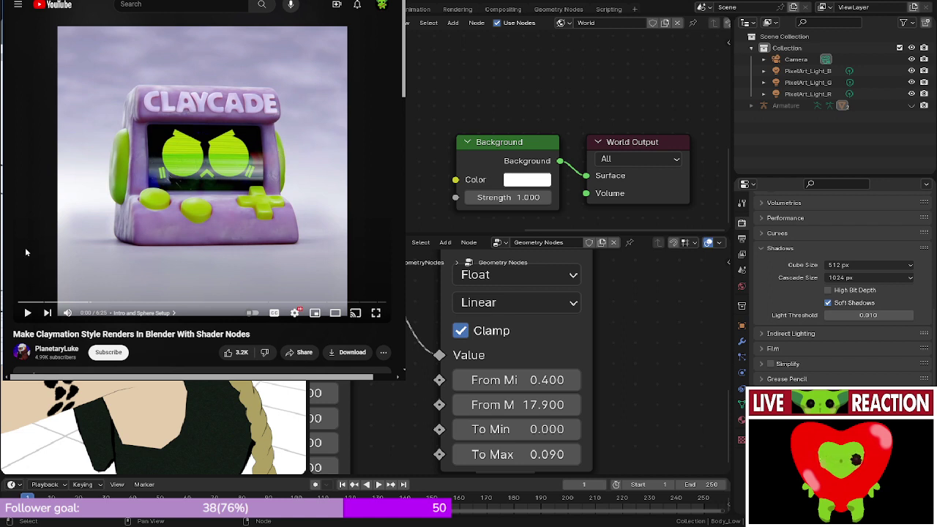
left_click(62, 219)
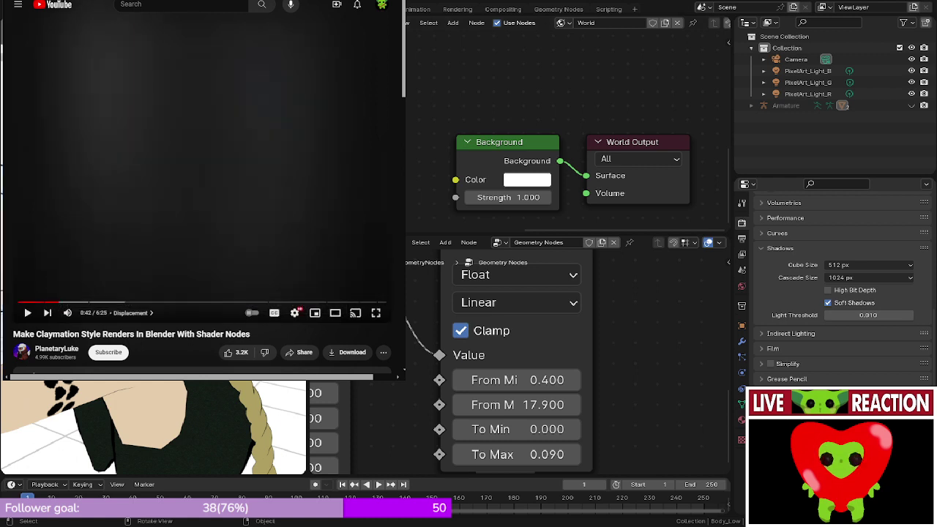
- Return to Blender and examine the Solidify and Armature settings in Body_Low's modifier stack, with the GeometryNodes modifier active again
middle_click_drag(168, 424, 132, 424)
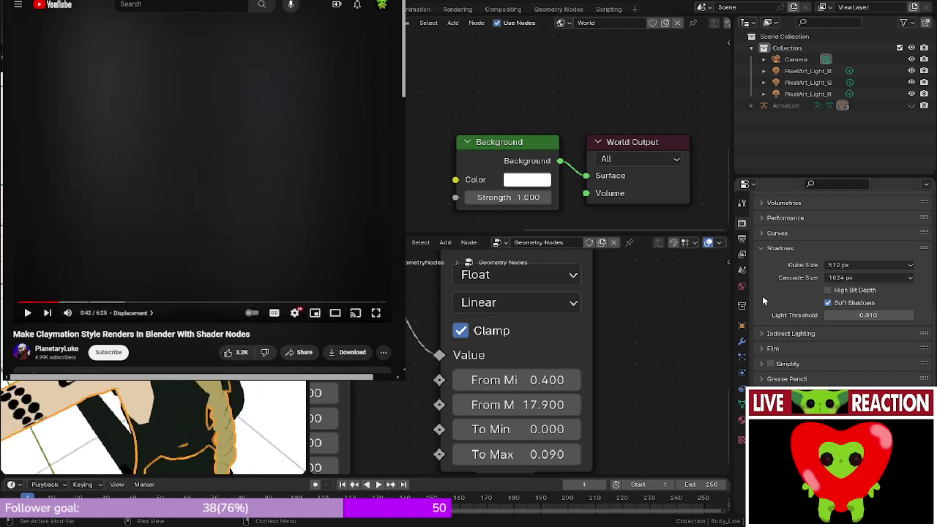
left_click(742, 342)
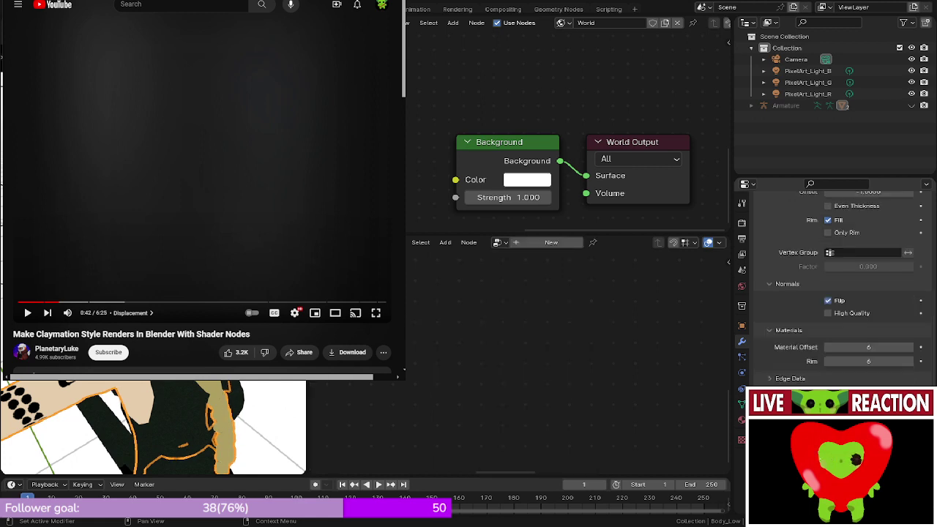
scroll(871, 296, "up", 6)
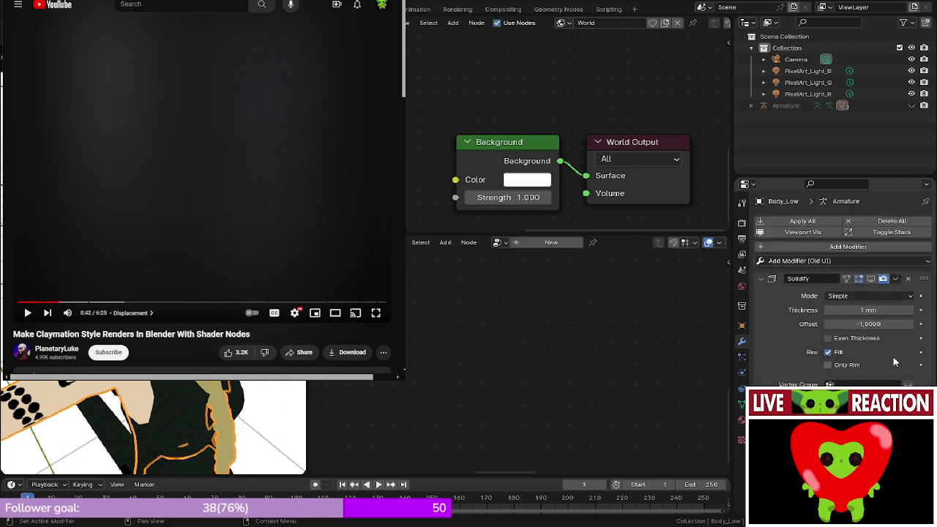
scroll(775, 361, "down", 5)
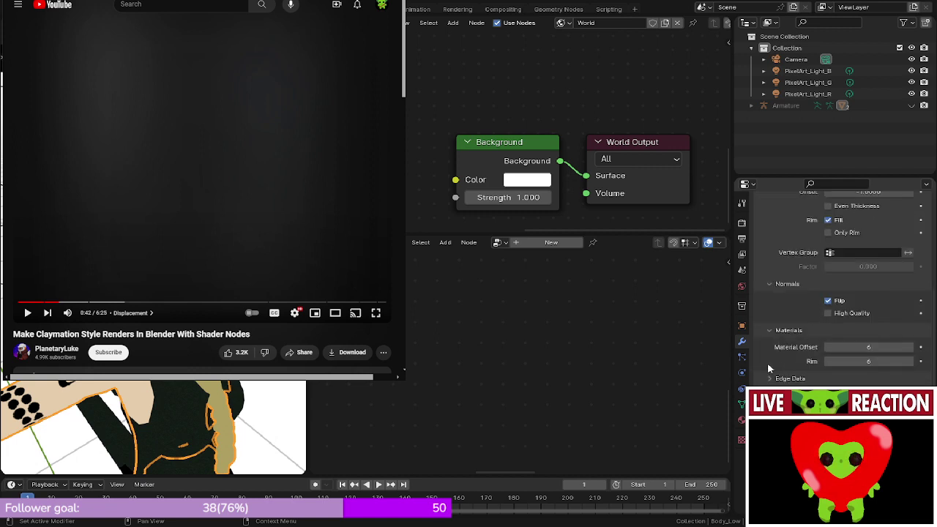
key("ctrl+z")
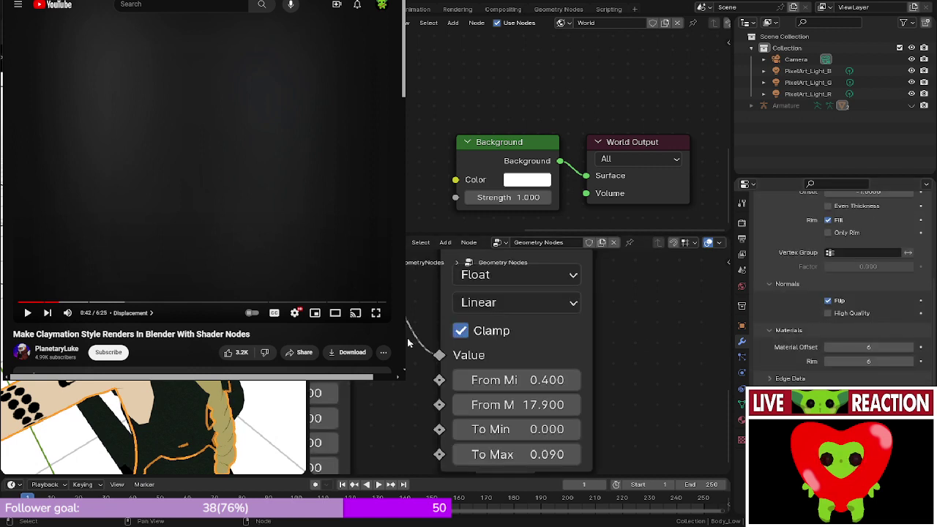
scroll(835, 293, "down", 2)
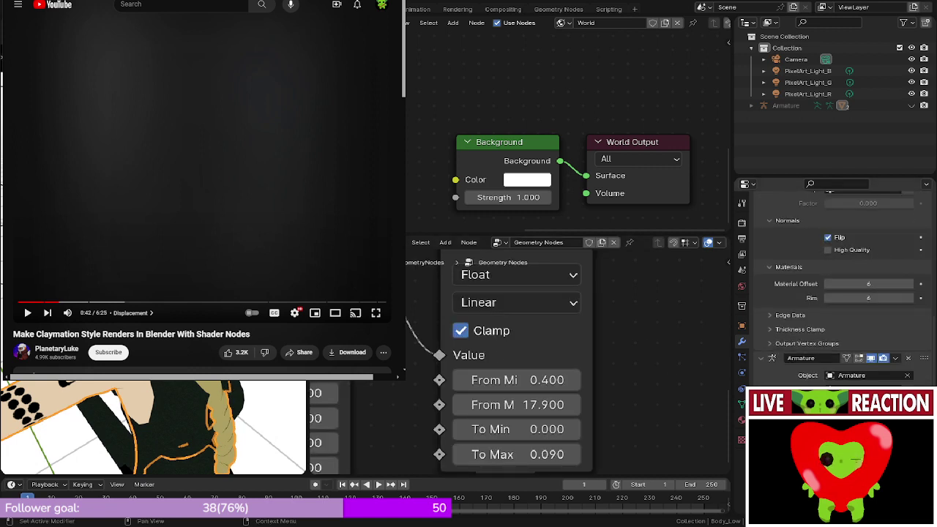
scroll(834, 293, "up", 7)
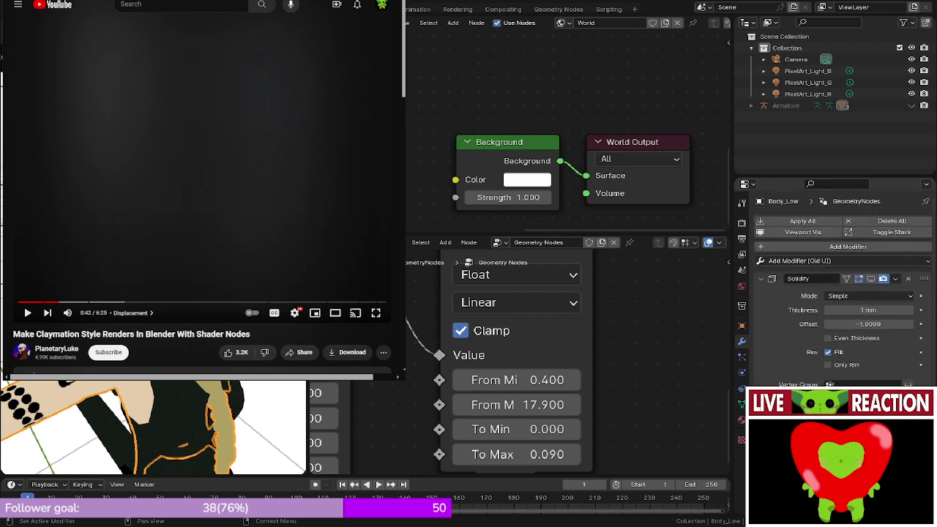
- Add a Displace modifier to Body_Low, move it to the top of the modifier stack and give it a new texture
left_click(801, 261)
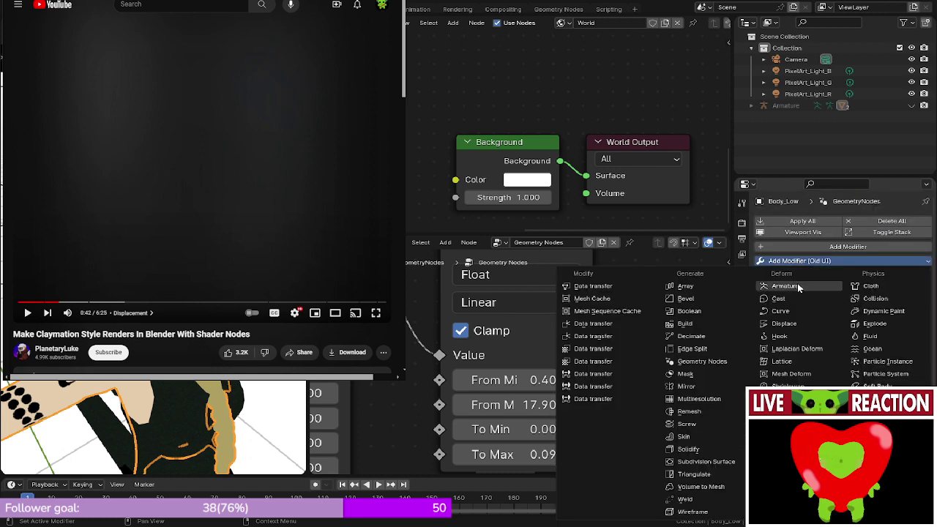
left_click(784, 323)
scroll(828, 365, "down", 3)
scroll(842, 289, "down", 5)
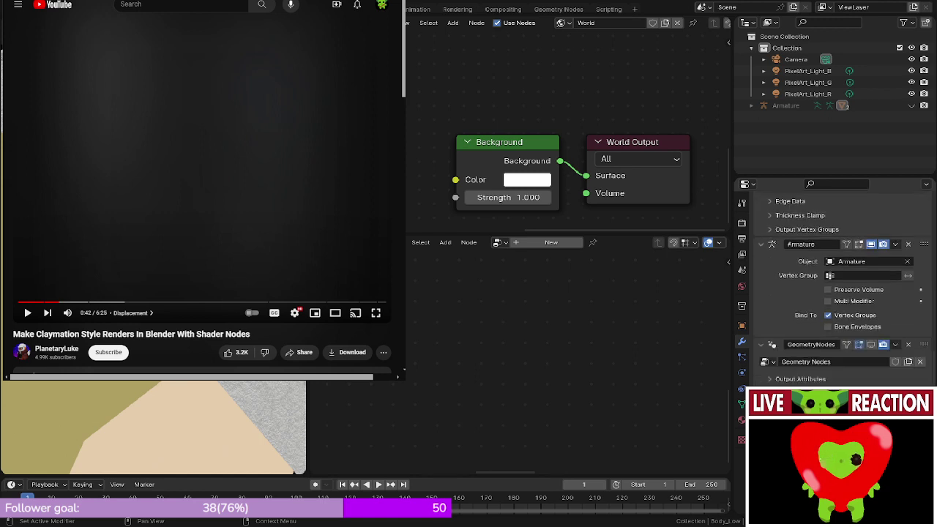
left_click_drag(924, 402, 864, 223)
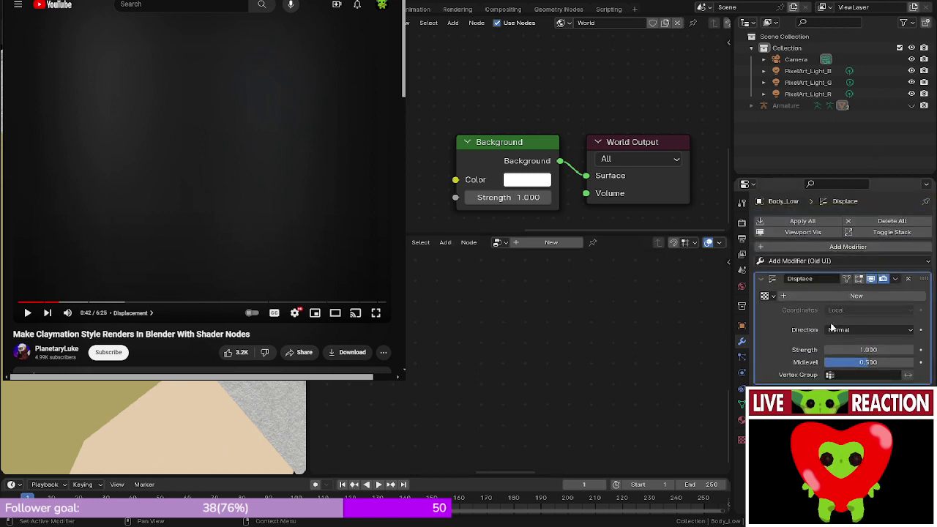
left_click(837, 296)
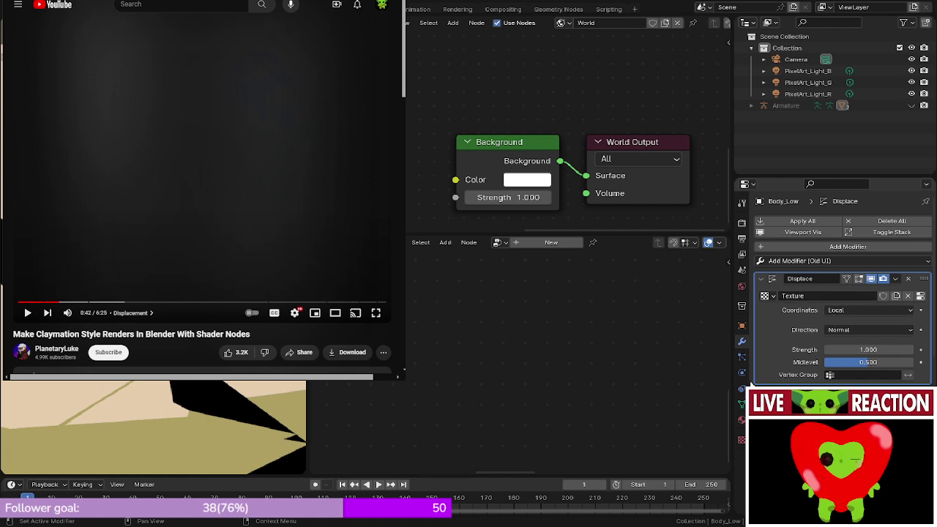
- Look through Body_Low's vertex group, material, modifier, particle and physics properties for the Displace texture's settings
left_click(742, 389)
left_click(742, 404)
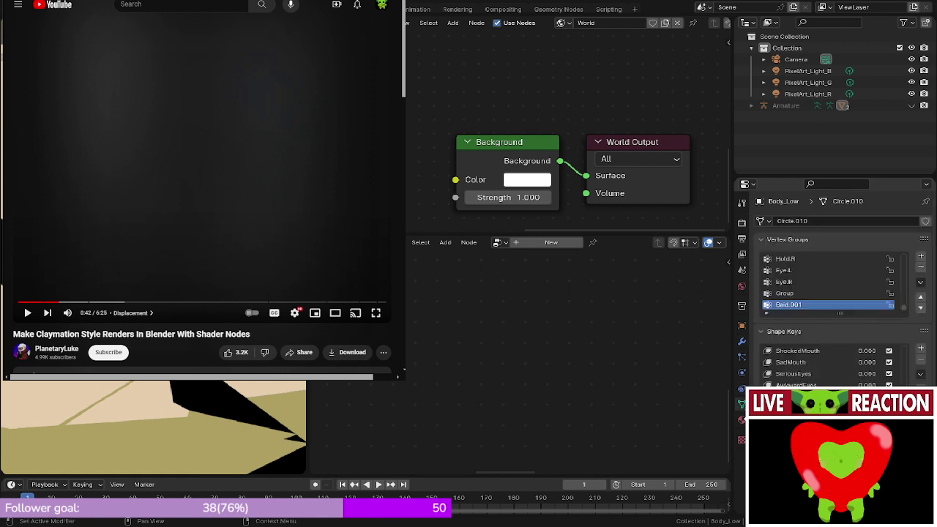
left_click(742, 420)
scroll(842, 292, "down", 6)
scroll(843, 293, "down", 3)
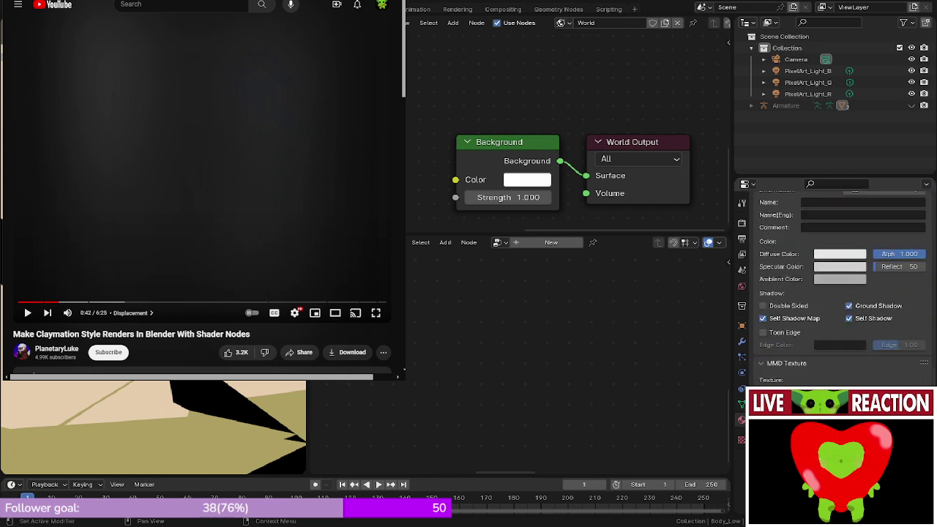
scroll(842, 293, "up", 5)
left_click(742, 342)
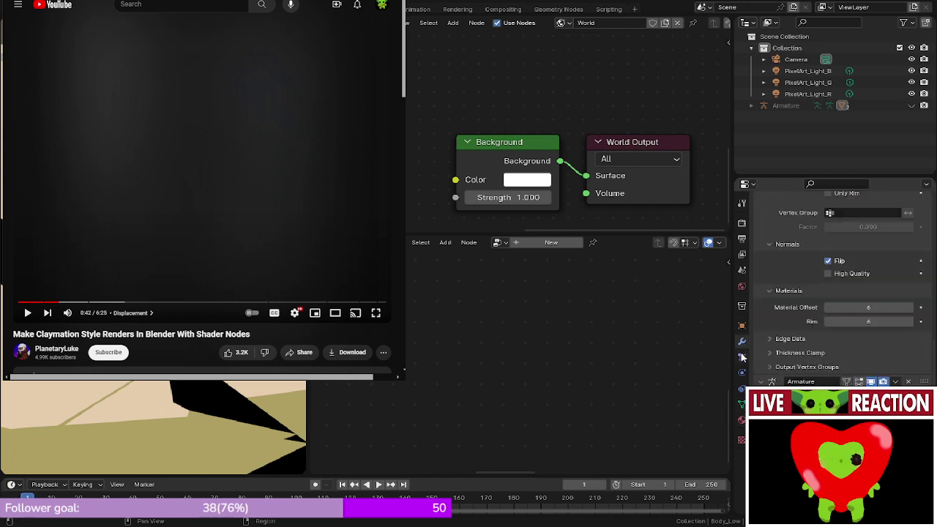
scroll(742, 359, "up", 2)
left_click(741, 358)
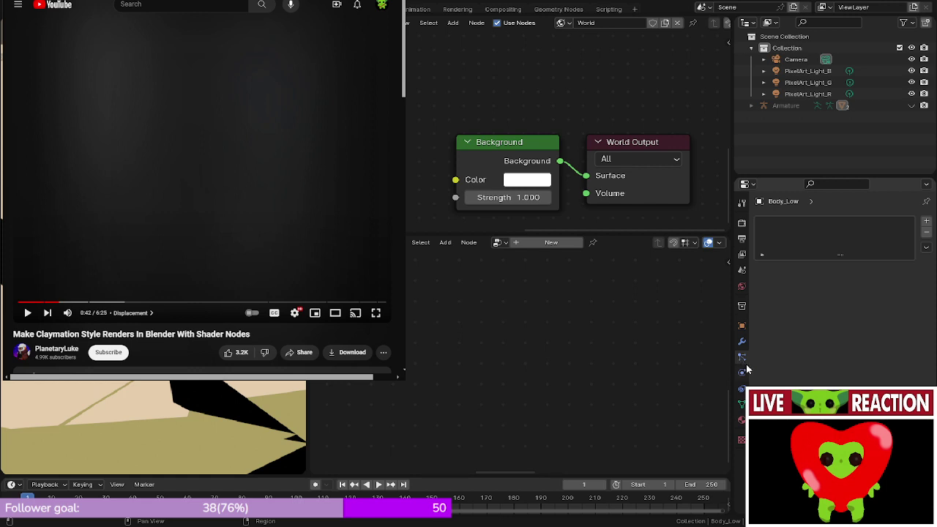
left_click(742, 372)
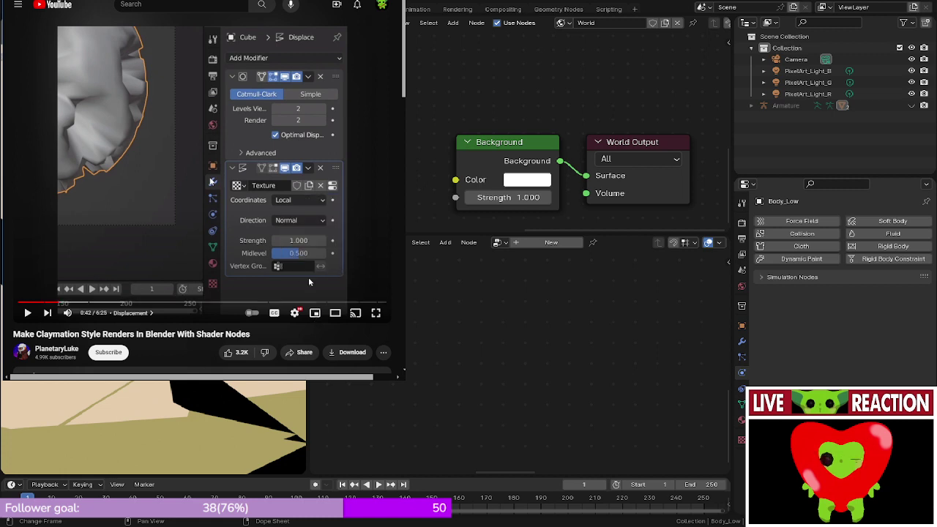
- Rewatch the claymation tutorial's displacement texture setup from 0:32 to 0:41
key("Left")
key("Left")
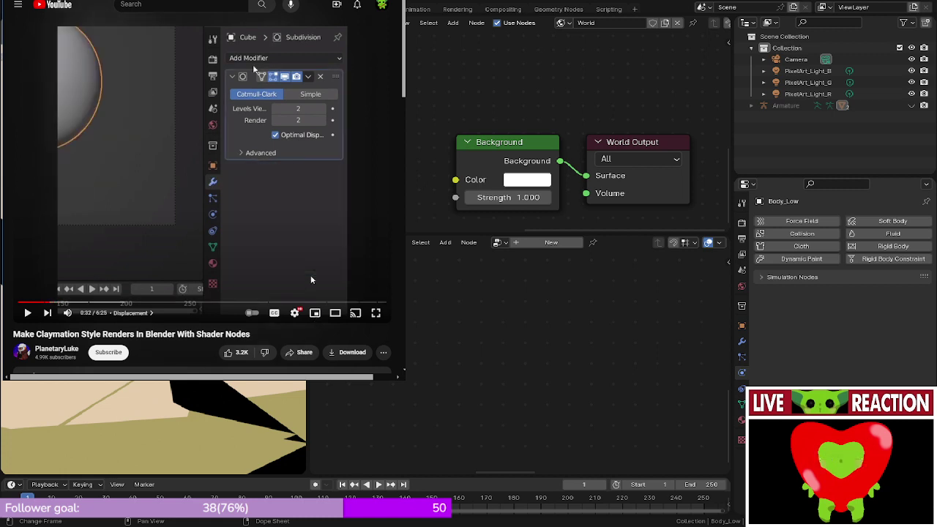
key("space")
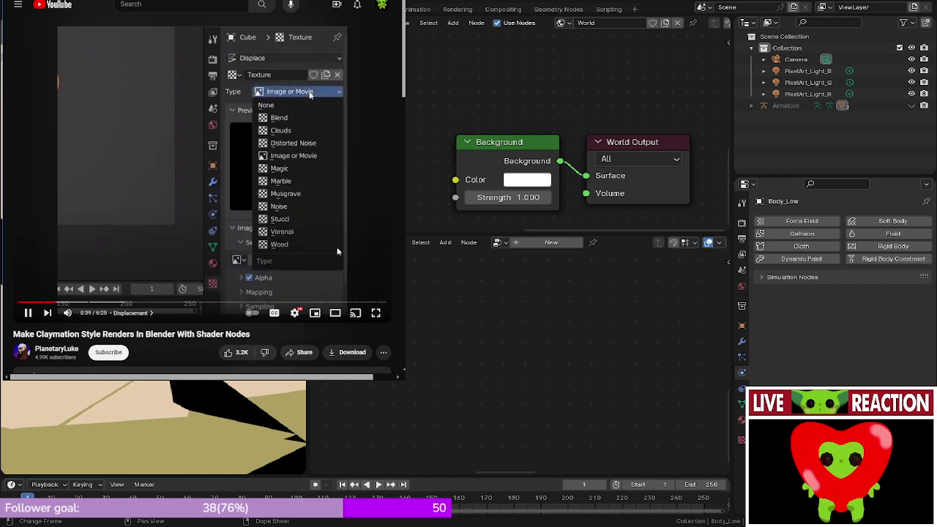
left_click(343, 254)
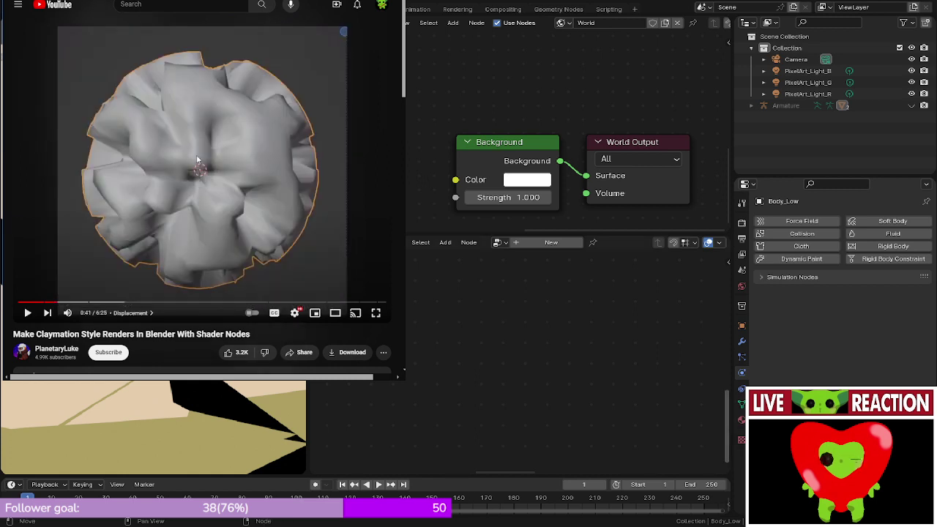
- Set the type of Body_Low's Displace texture to Musgrave and inspect the effect on the character
left_click(742, 439)
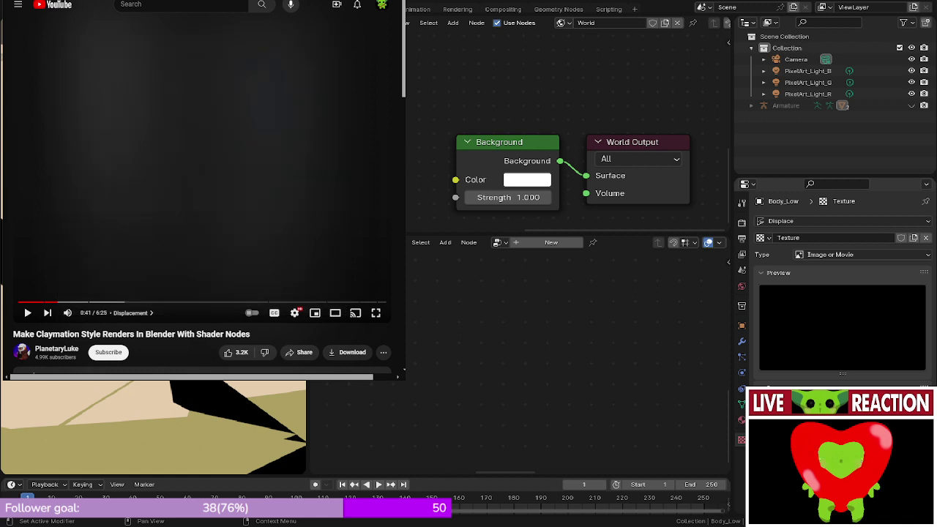
left_click(768, 407)
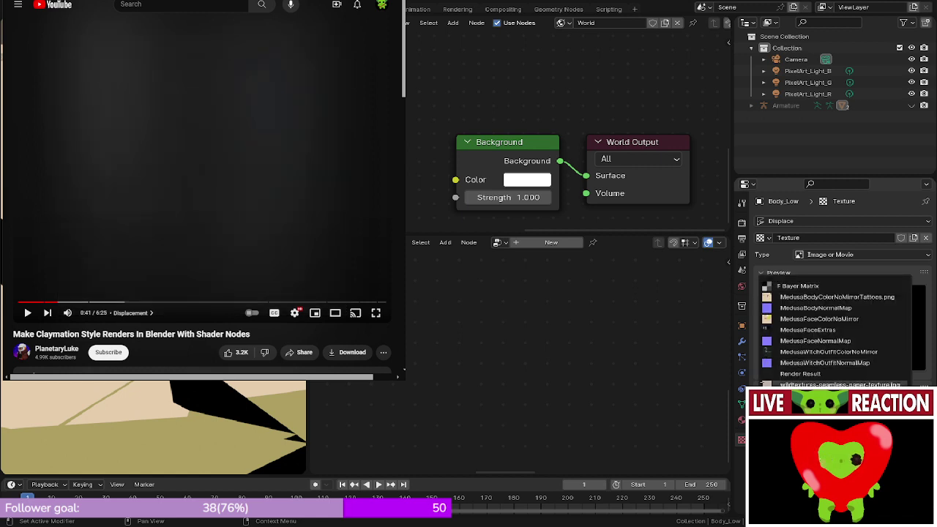
left_click(840, 384)
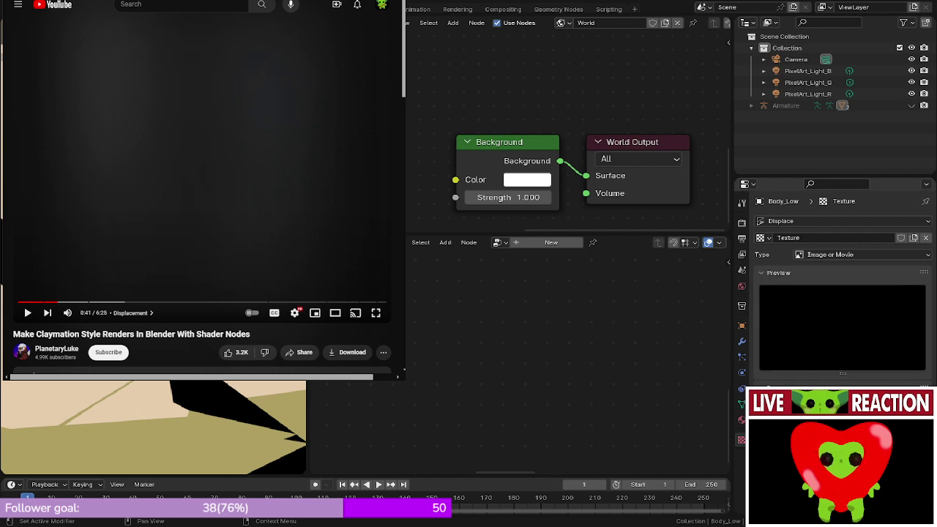
left_click(821, 406)
left_click(811, 367)
left_click(857, 254)
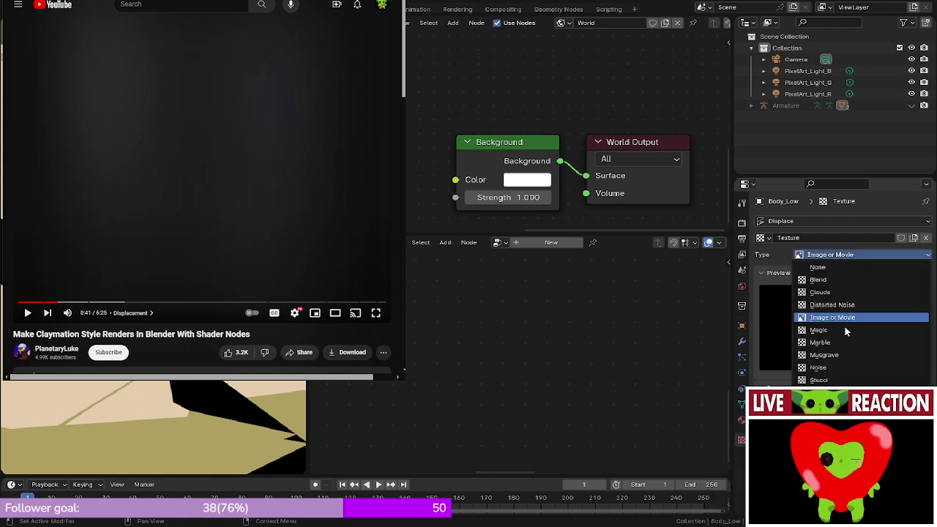
left_click(832, 355)
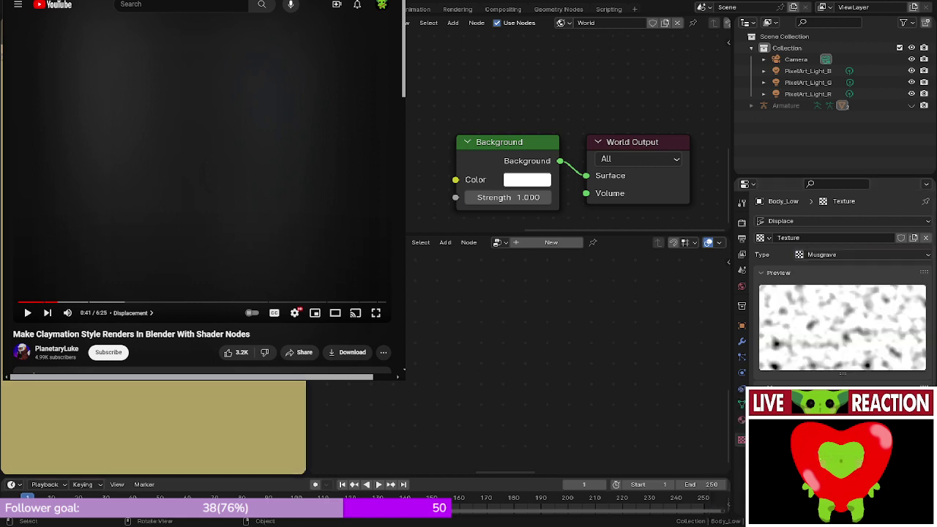
middle_click_drag(153, 428, 132, 428)
scroll(153, 427, "down", 1)
scroll(153, 427, "up", 4)
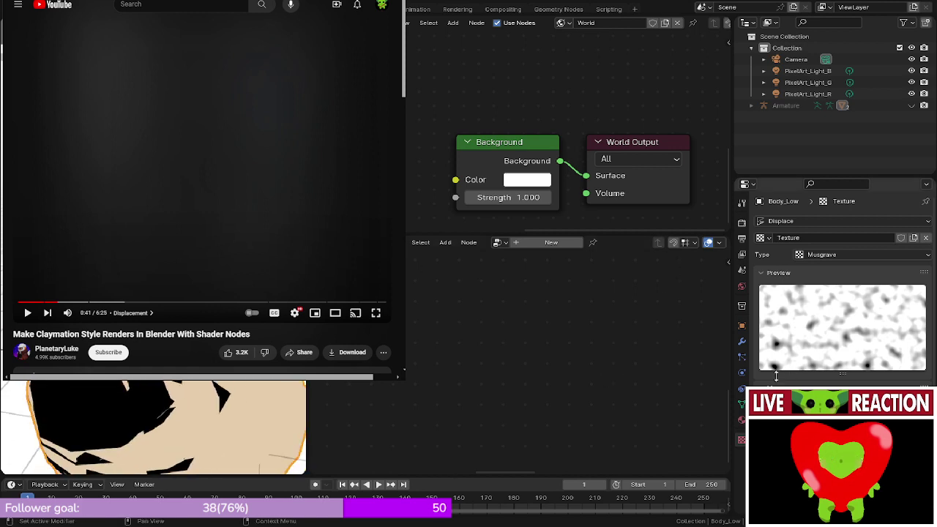
- Examine the WaterColorWitchOutfit and PixelHairTest material slots of Body_Low
left_click(742, 420)
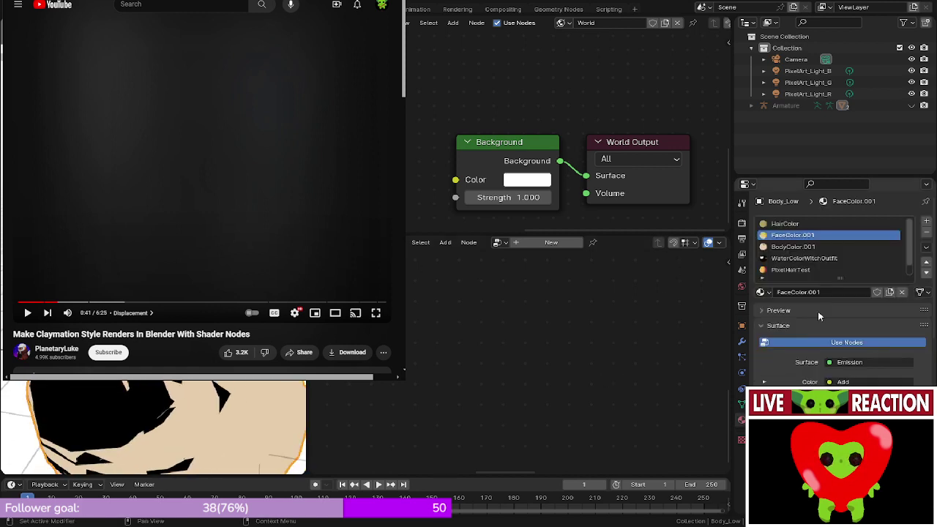
left_click(825, 259)
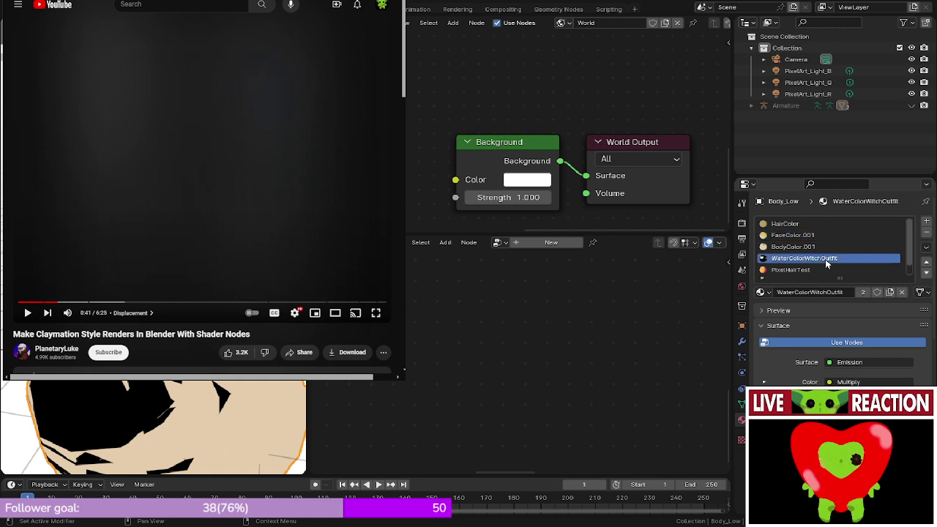
scroll(826, 262, "down", 1)
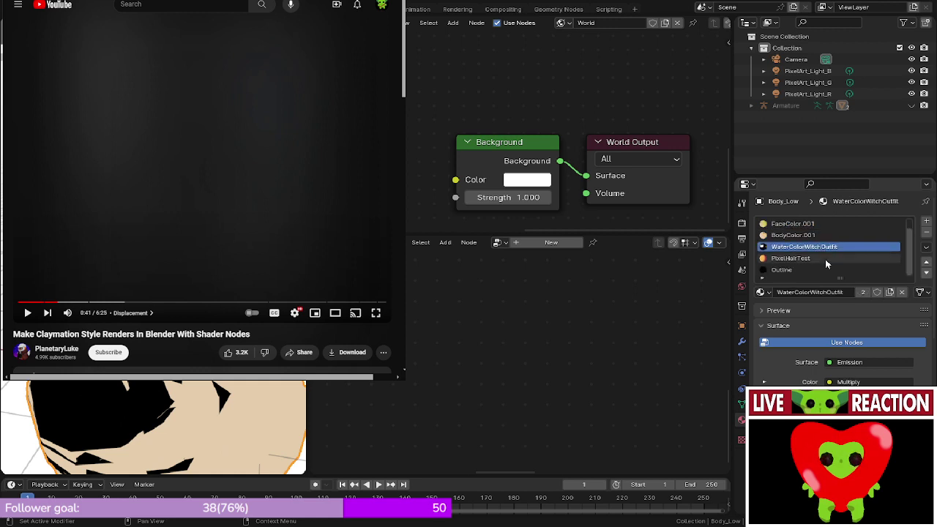
left_click(825, 259)
scroll(825, 259, "up", 1)
scroll(826, 264, "down", 1)
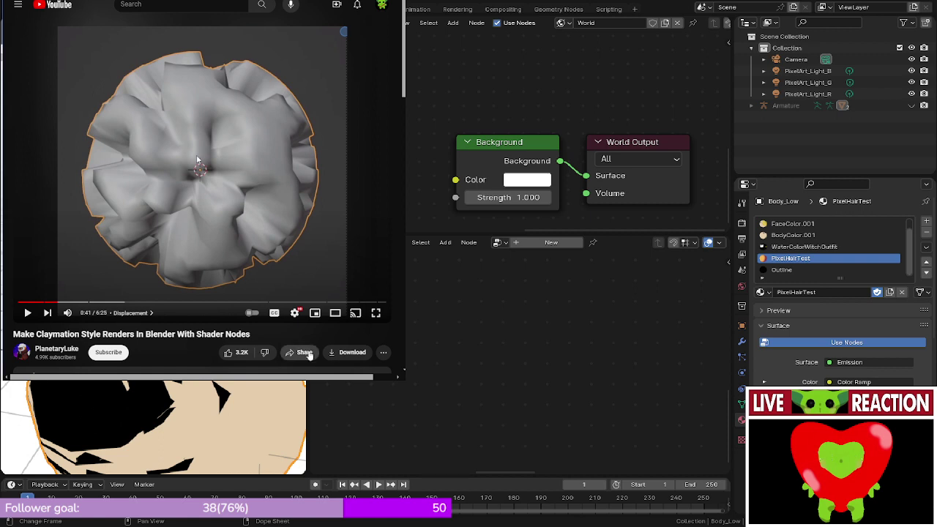
- Play the tutorial on to 0:47 and set the Displace modifier's strength to 0.02
left_click(264, 217)
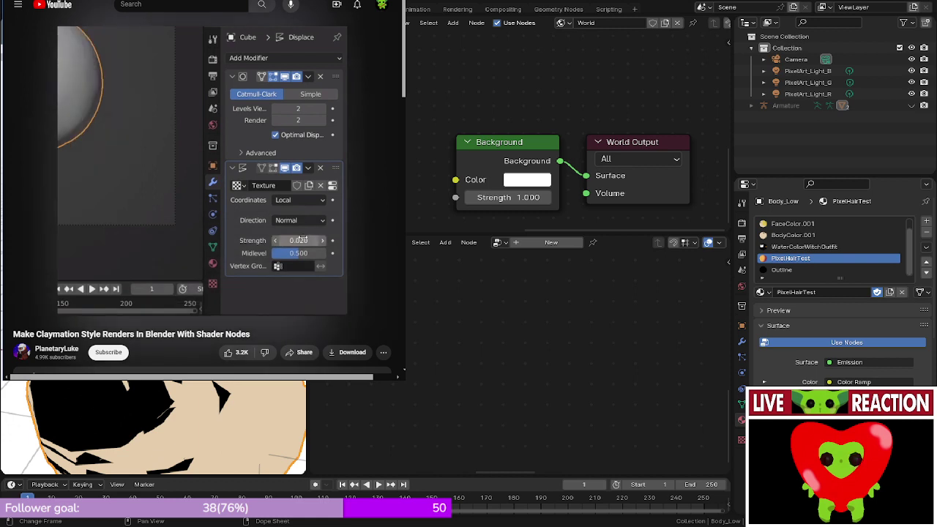
left_click(264, 216)
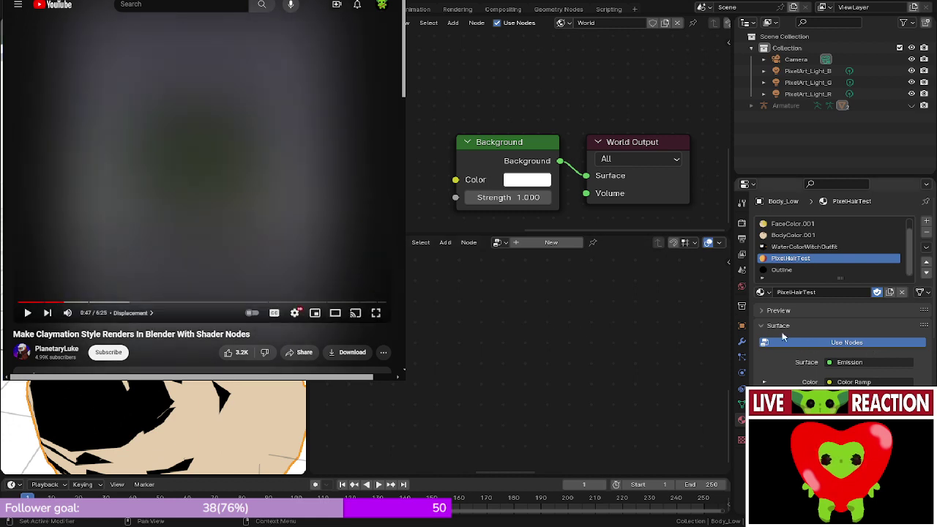
left_click(742, 341)
left_click(863, 352)
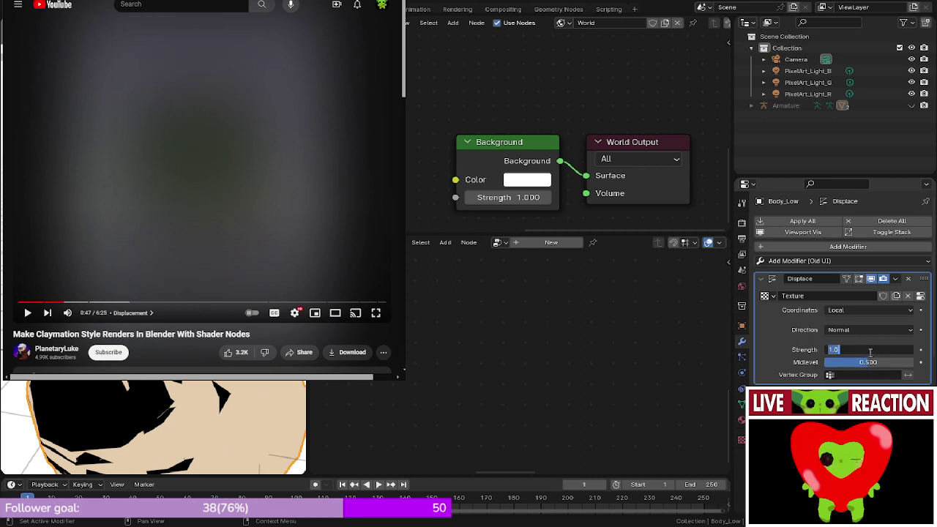
type(".02")
key("Return")
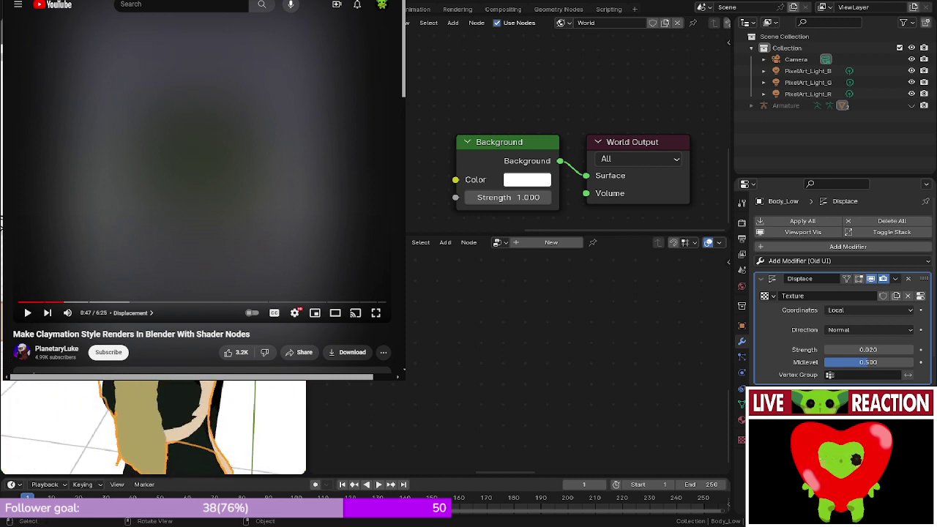
- Set the Displace modifier's strength to 0.002, check the character, and watch the tutorial up to 0:56
left_click(837, 350)
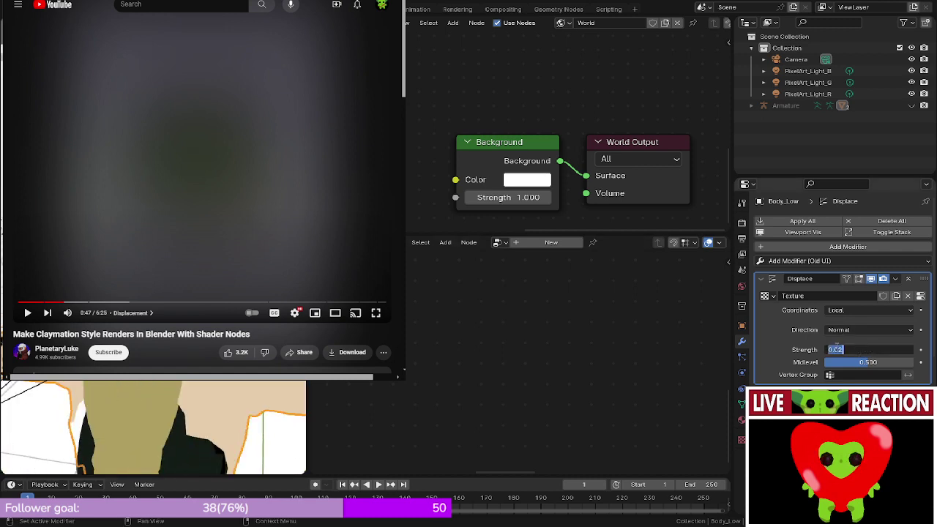
left_click(837, 350)
type("0")
key("Return")
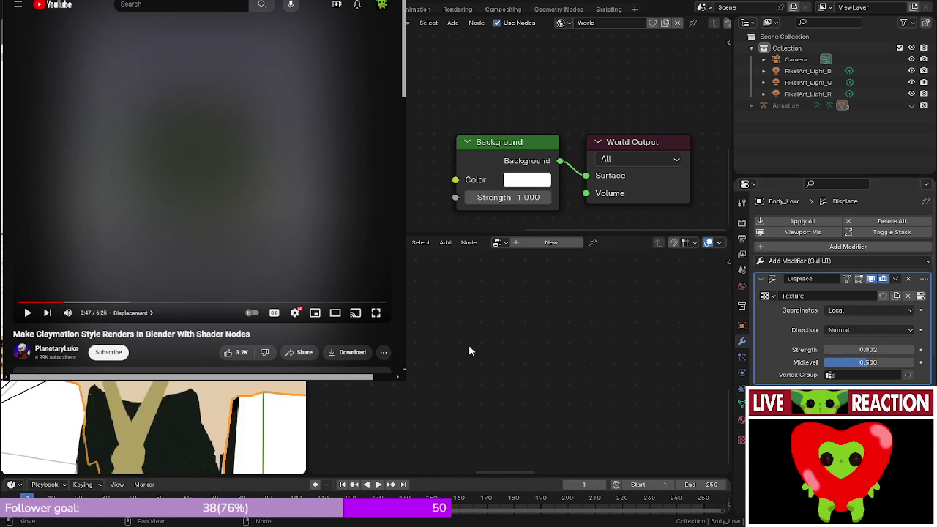
scroll(153, 427, "down", 5)
middle_click_drag(153, 427, 293, 410)
scroll(153, 428, "up", 2)
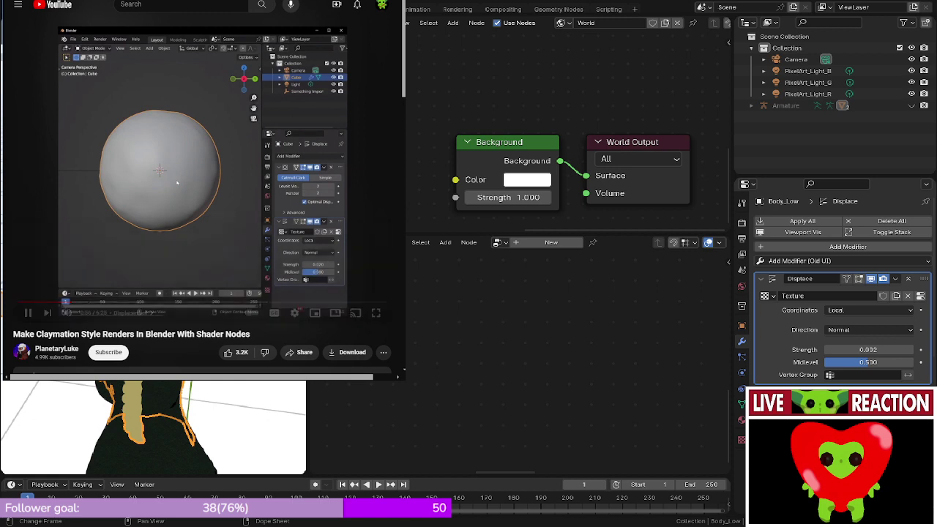
left_click(180, 183)
scroll(153, 427, "down", 4)
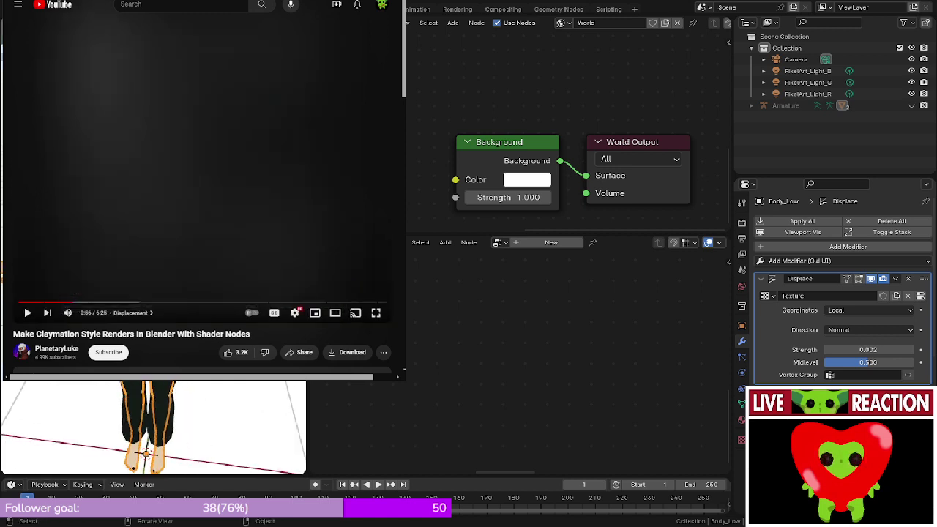
key("alt+a")
key("shift+a")
key("space")
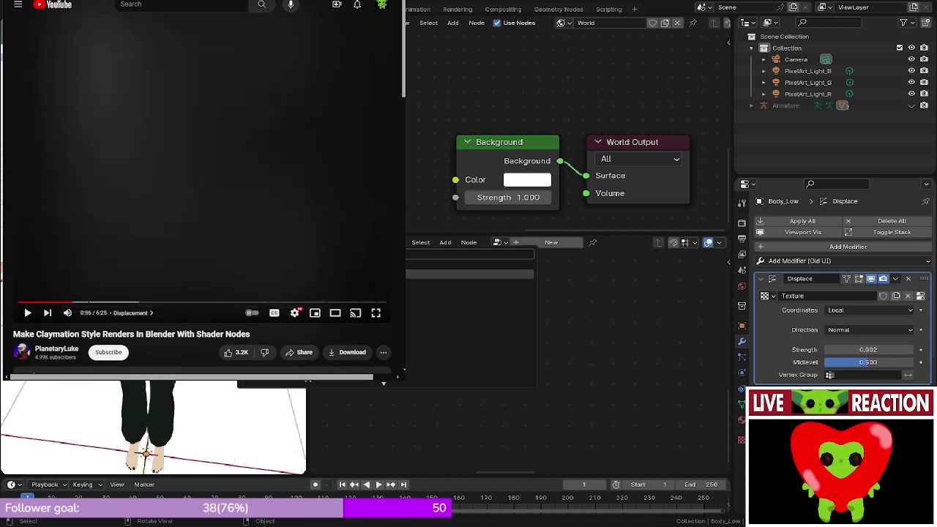
key("Escape")
key("shift+a")
key("space")
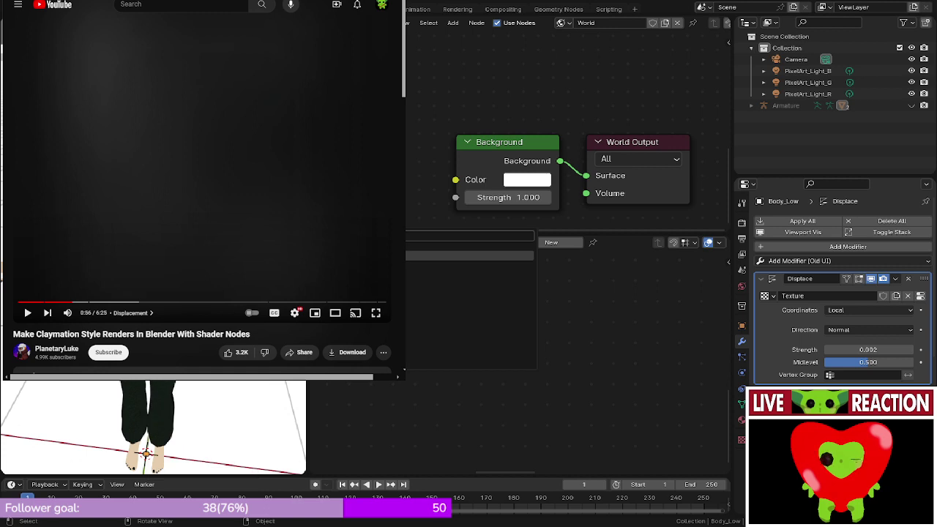
key("Return")
scroll(240, 426, "down", 4)
key("g")
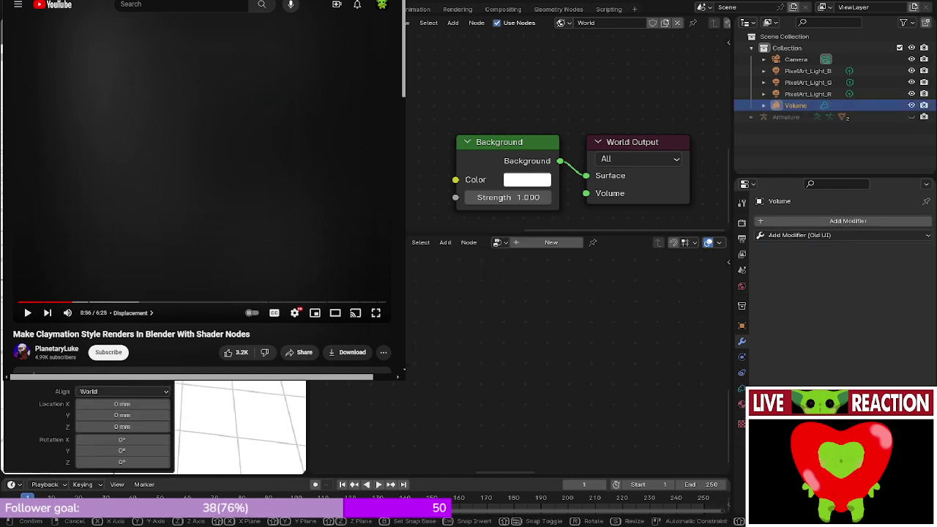
key("Escape")
mouse_move(240, 427)
middle_mouse_down()
mouse_move(257, 439)
mouse_move(240, 439)
middle_mouse_up()
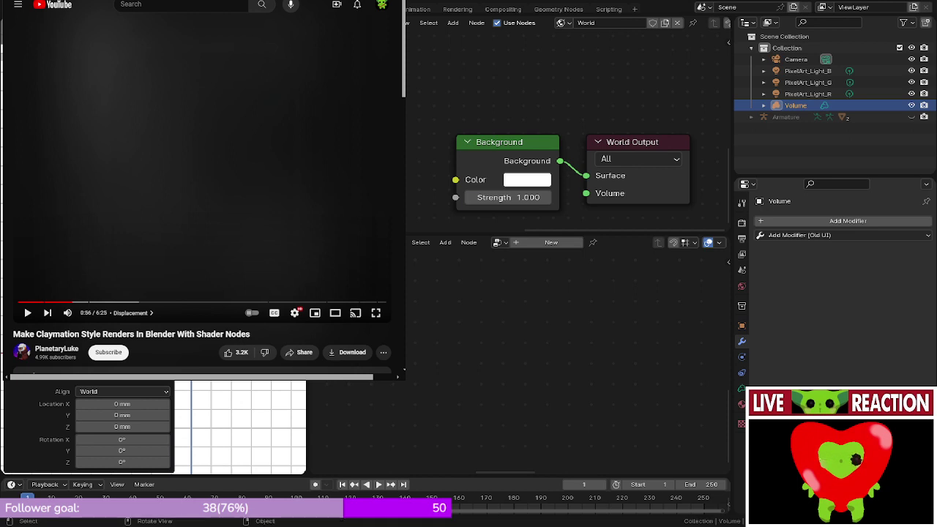
key("Delete")
- Add an empty to the scene and move it about 1590 mm in the negative X direction
key("shift+a")
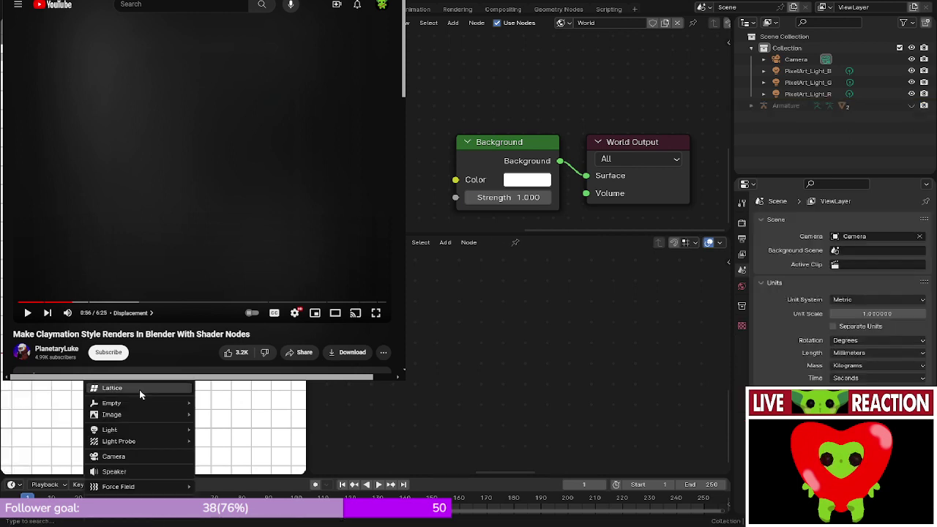
mouse_move(143, 402)
left_click(227, 403)
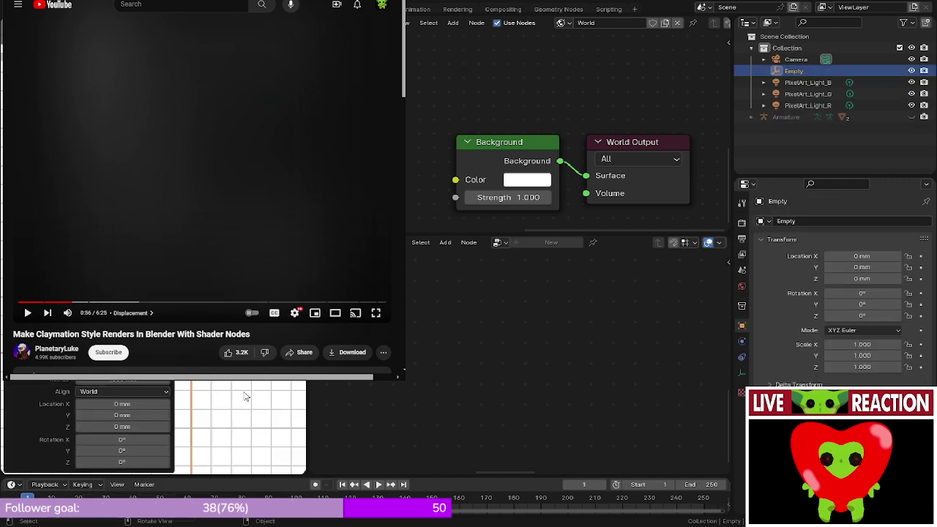
key("g")
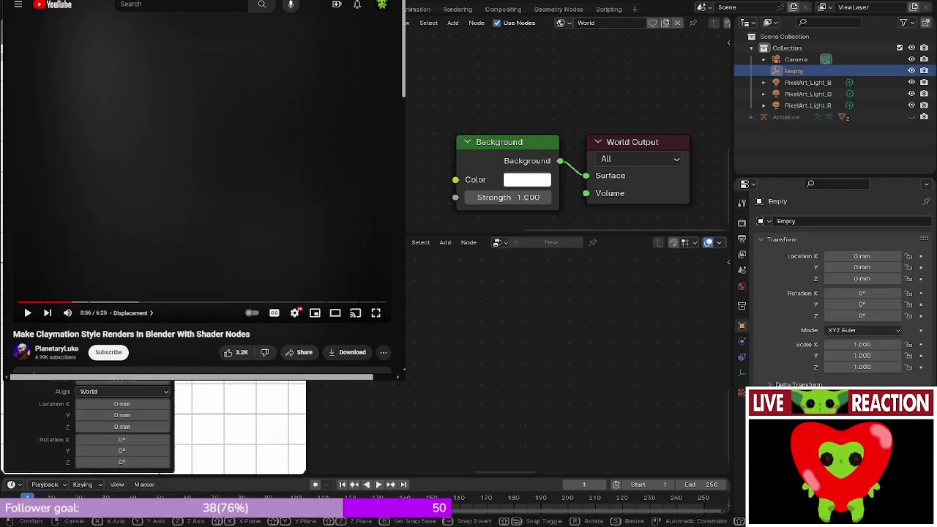
key("Return")
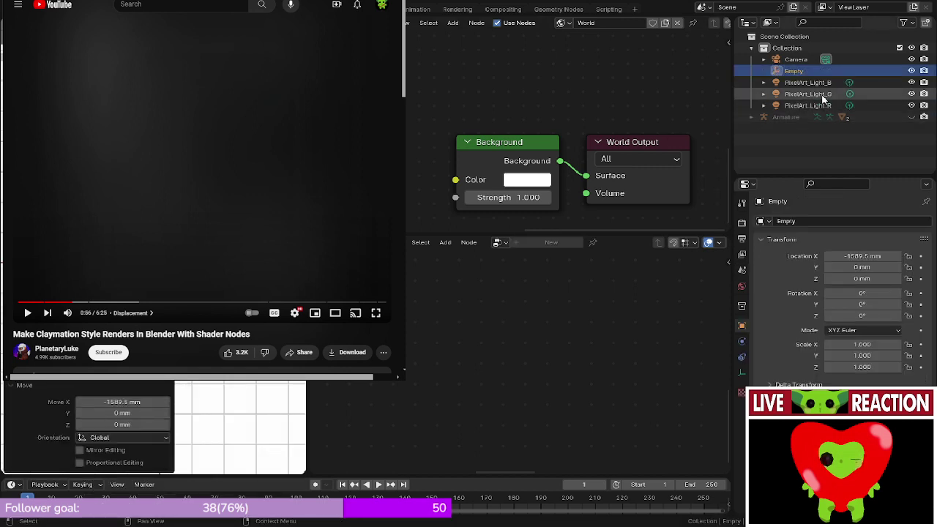
- Rename the new empty to important
double_click(813, 72)
type("im")
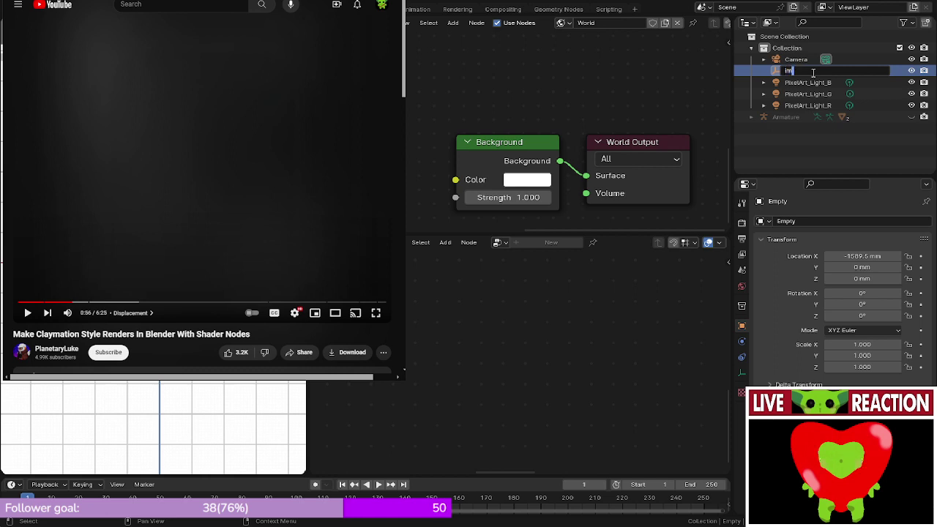
type("portant")
key("Return")
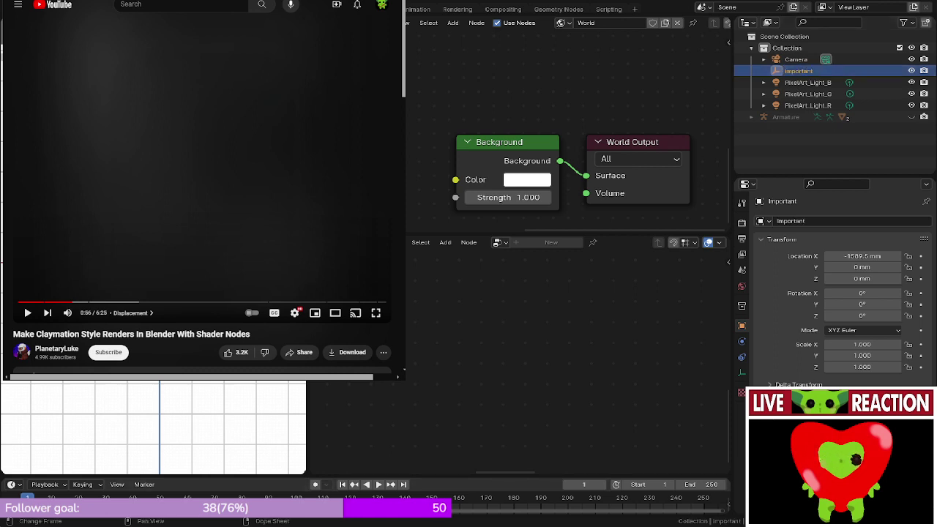
- Watch the tutorial up to 1:01 and set Body_Low's Displace coordinates to Object, using the important empty
left_click(243, 212)
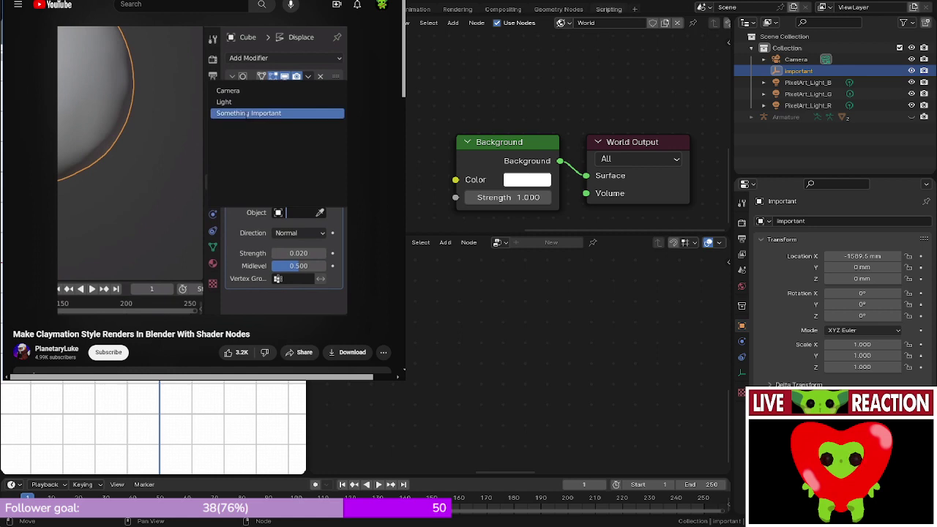
key("space")
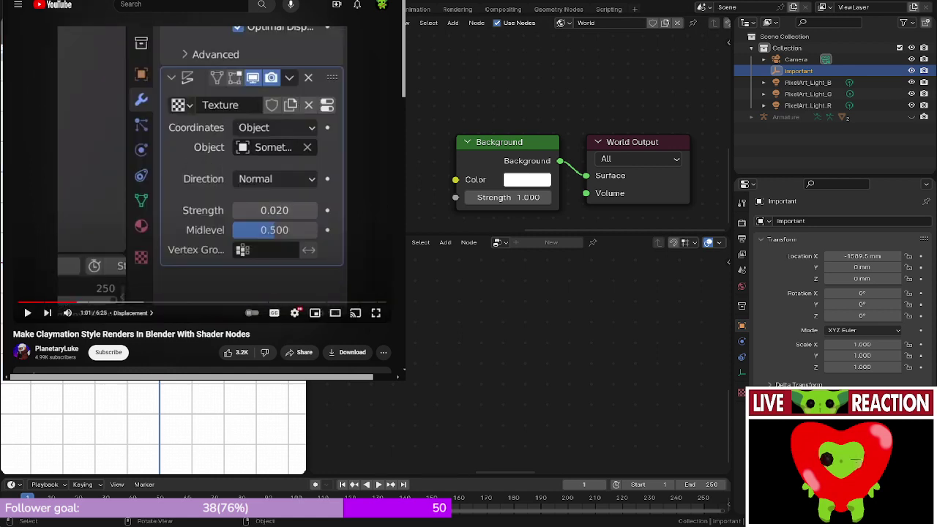
scroll(240, 427, "down", 3)
key("ctrl+z")
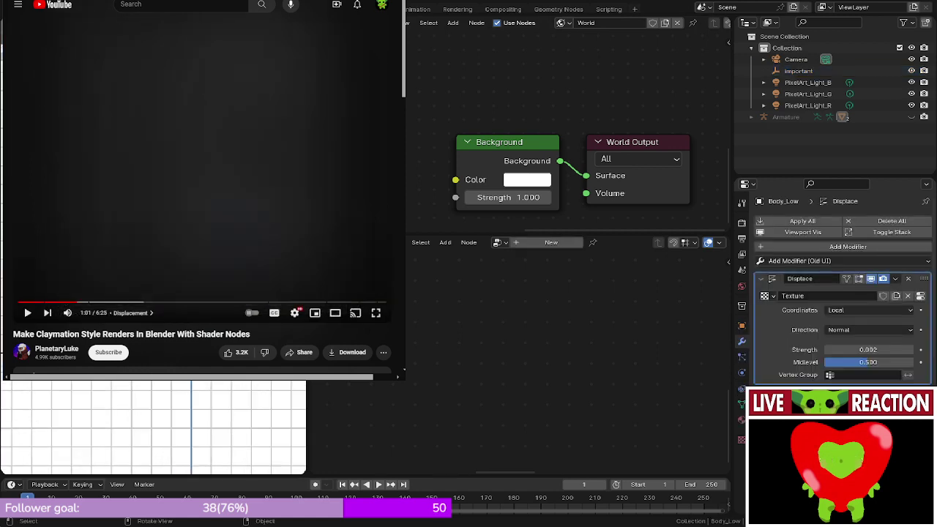
left_click(863, 311)
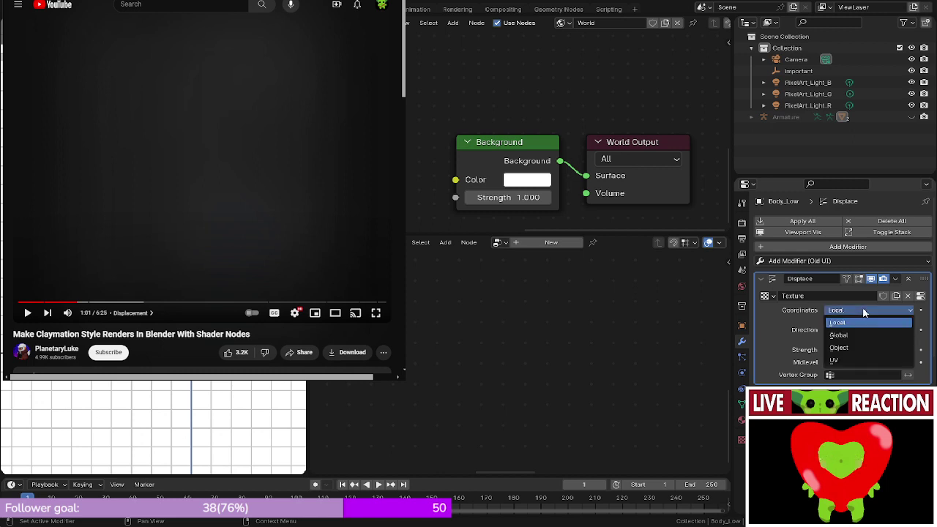
left_click(855, 348)
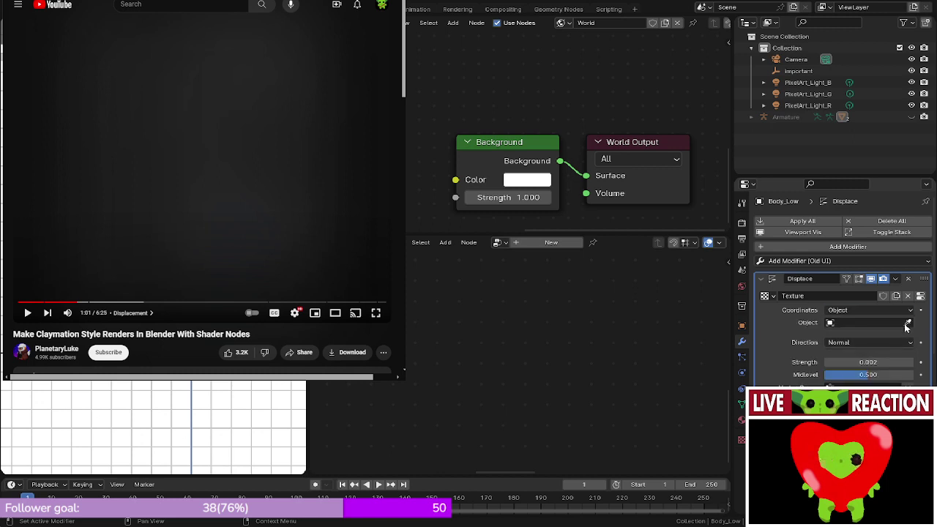
left_click(908, 323)
left_click(803, 67)
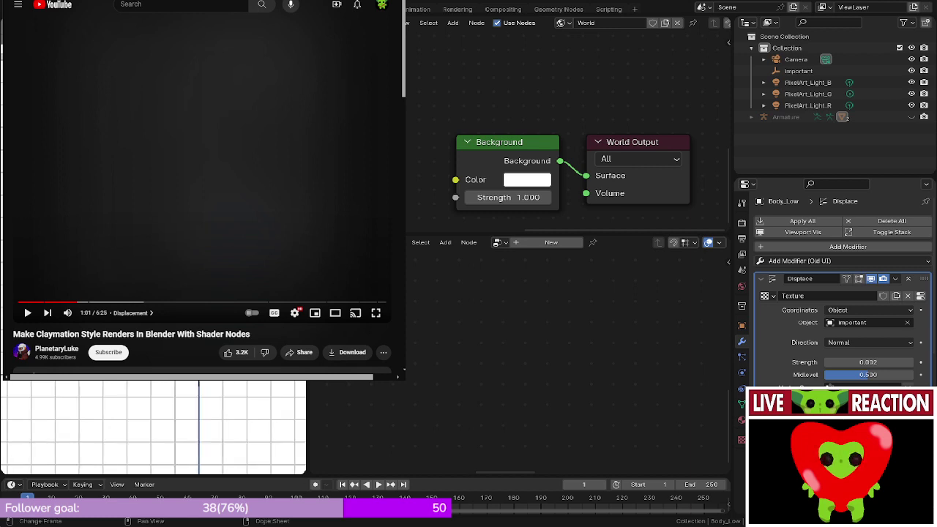
- Watch the tutorial up to 1:19, where the Clay Material chapter begins
left_click(250, 165)
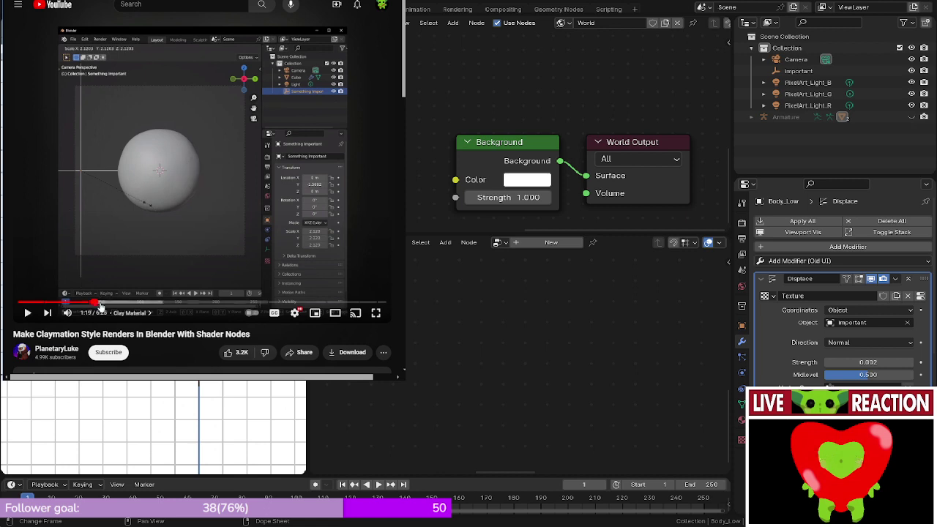
left_click_drag(95, 302, 335, 303)
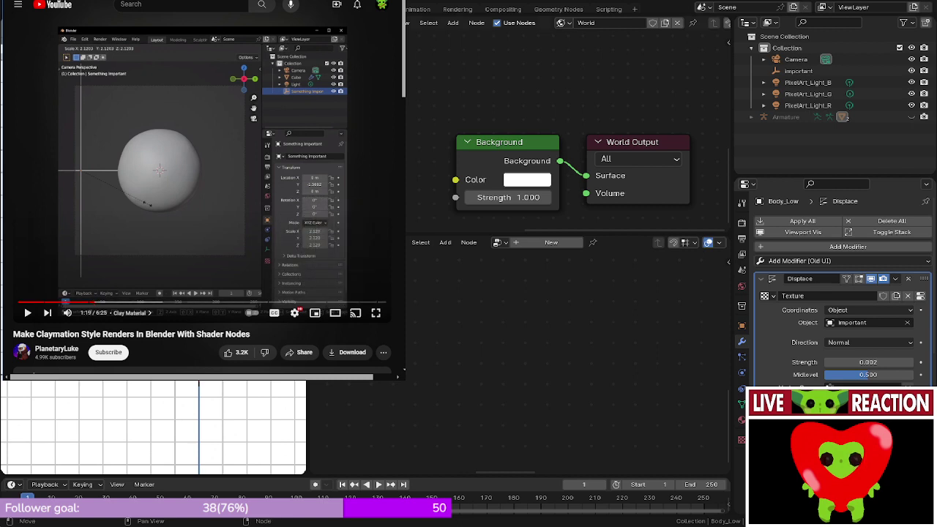
left_click(372, 309)
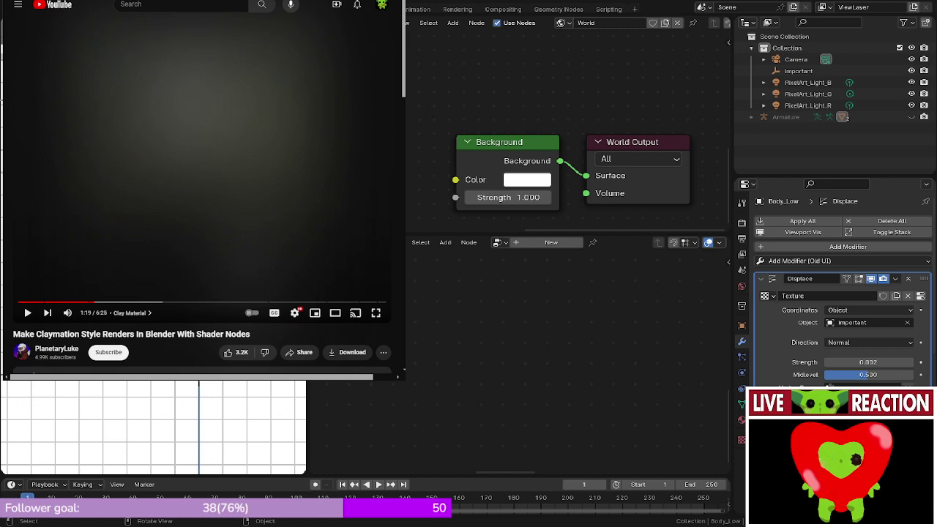
- Try moving the important empty in front view to preview how it shifts the displacement on the character
middle_click_drag(183, 220, 175, 293)
middle_click_drag(190, 428, 169, 413)
left_click(798, 71)
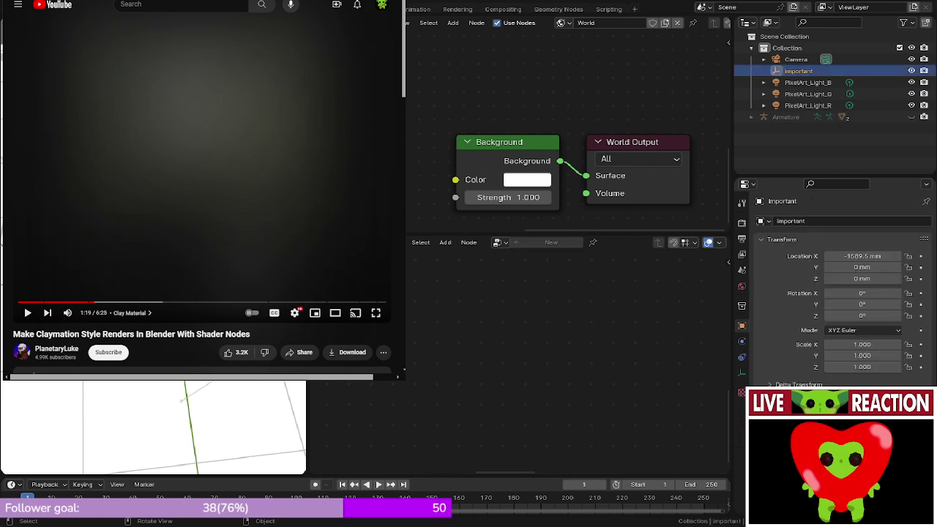
key("KP_1")
key("g")
key("Escape")
middle_click_drag(220, 432, 278, 465, "shift")
key("g")
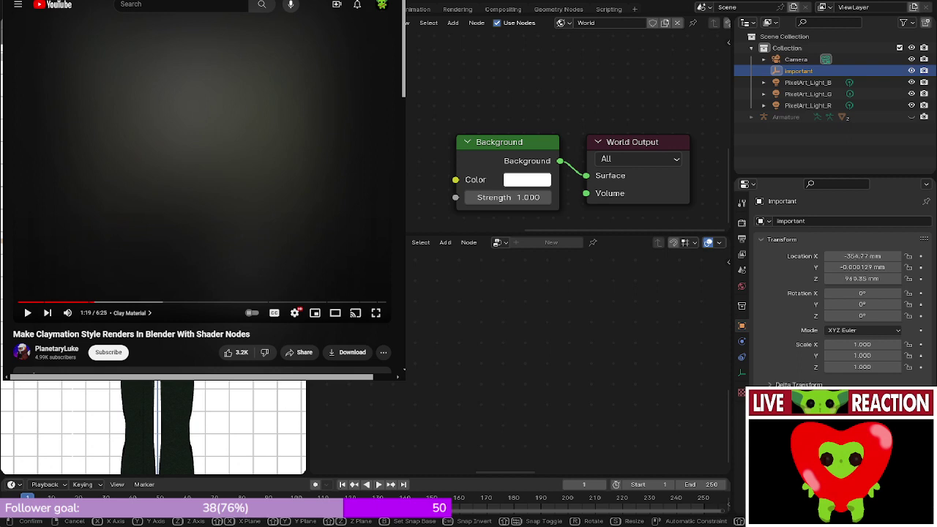
key("Escape")
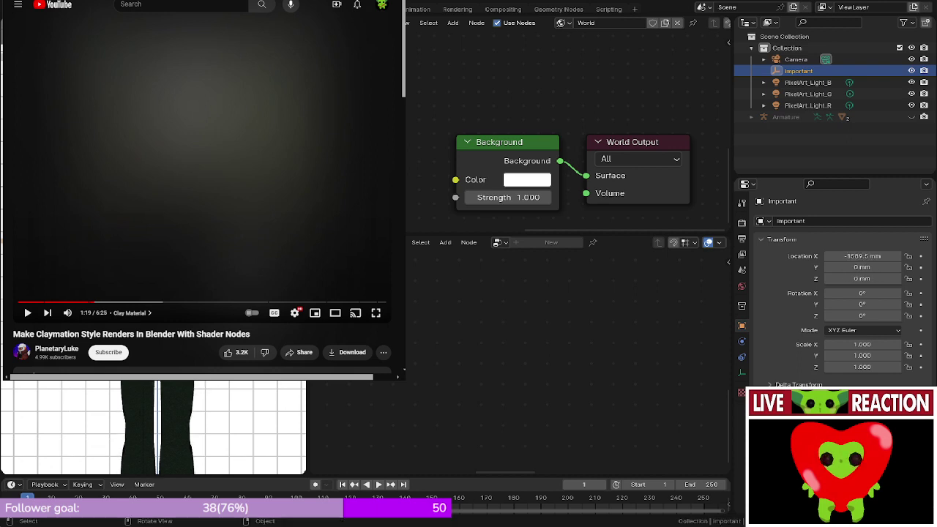
key("g")
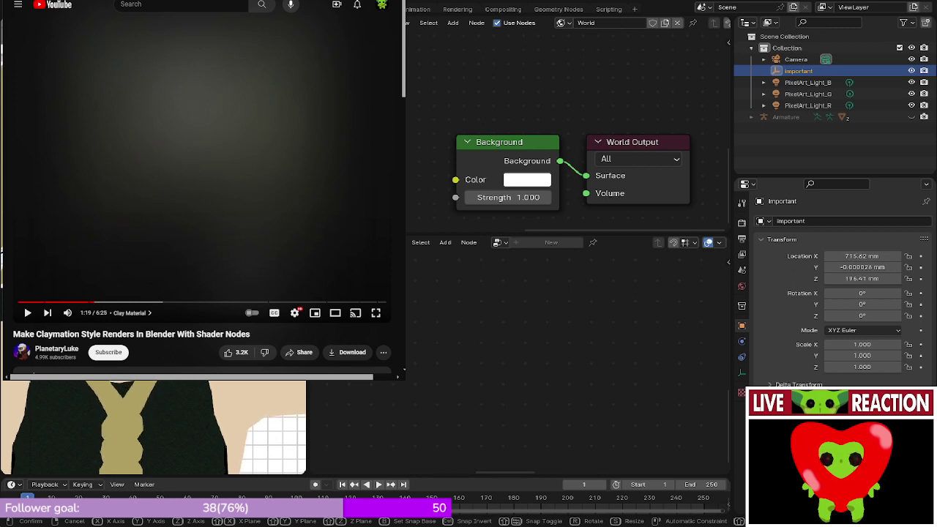
key("Escape")
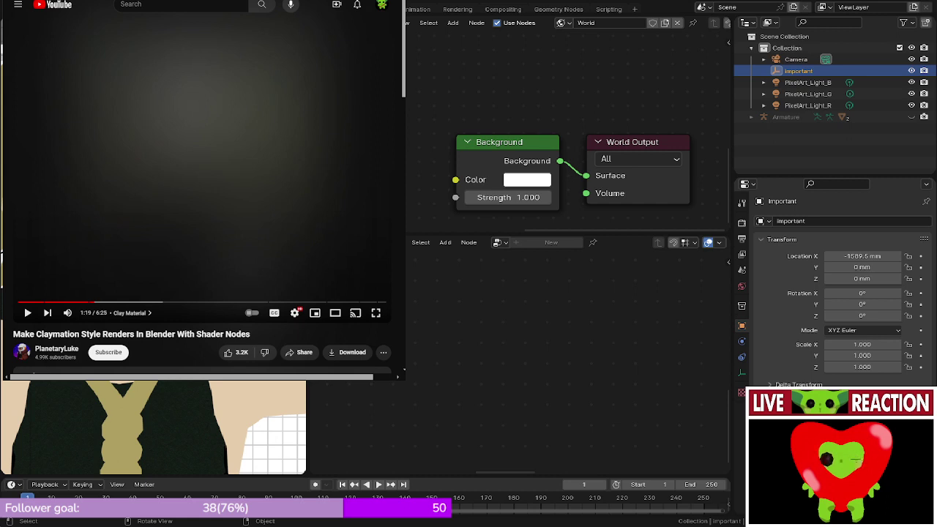
key("g")
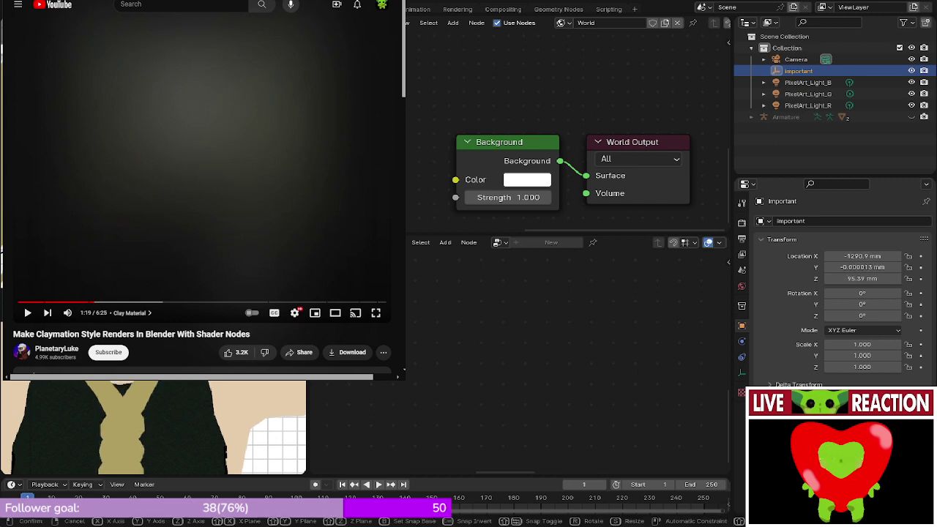
right_click(252, 447)
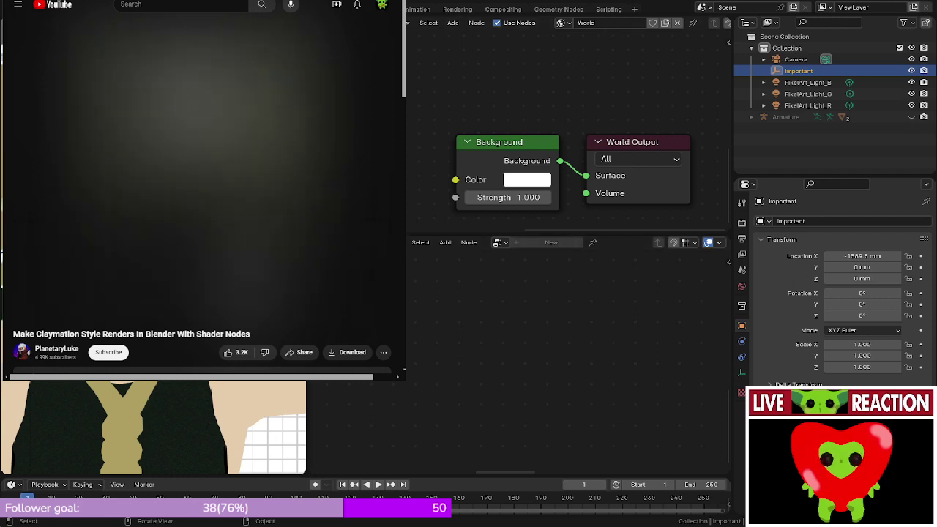
- Switch the lower node editor to the Shader Editor with Body_Low selected, and watch the tutorial up to 1:41
left_click(273, 442)
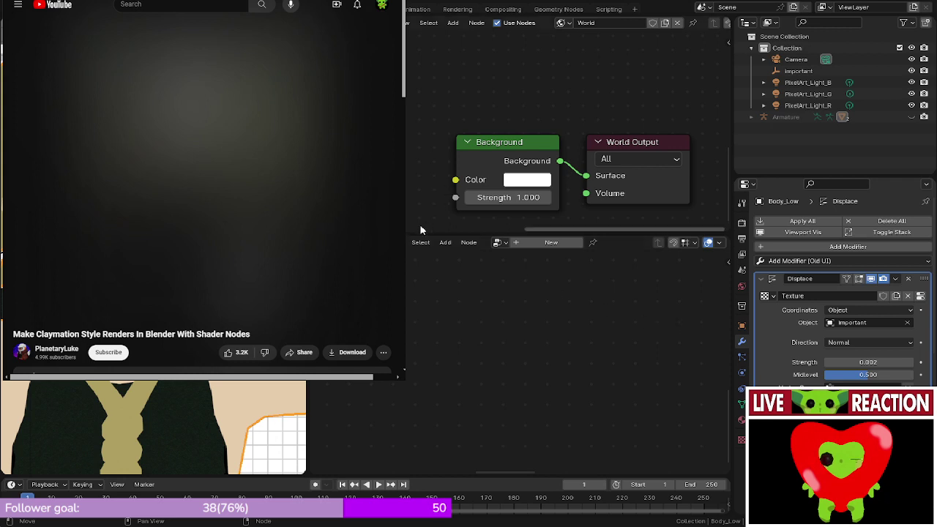
left_click(320, 243)
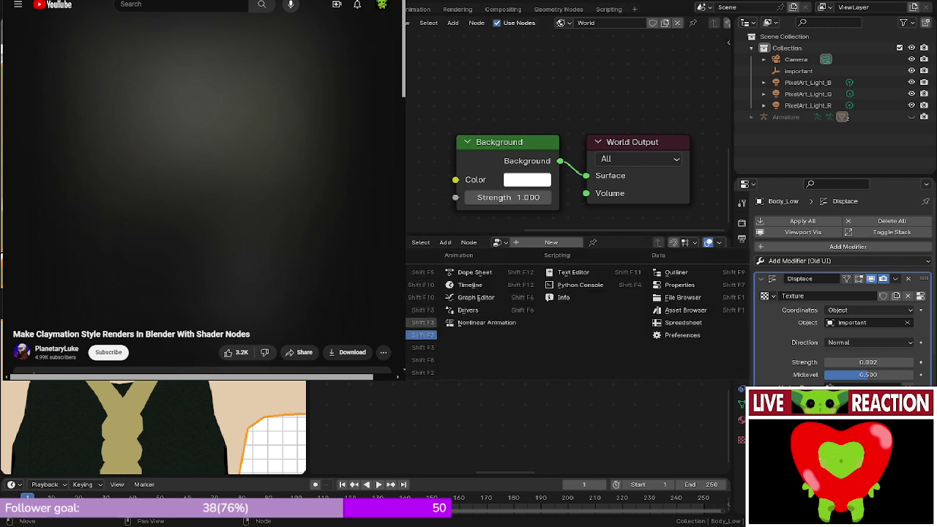
left_click(422, 335)
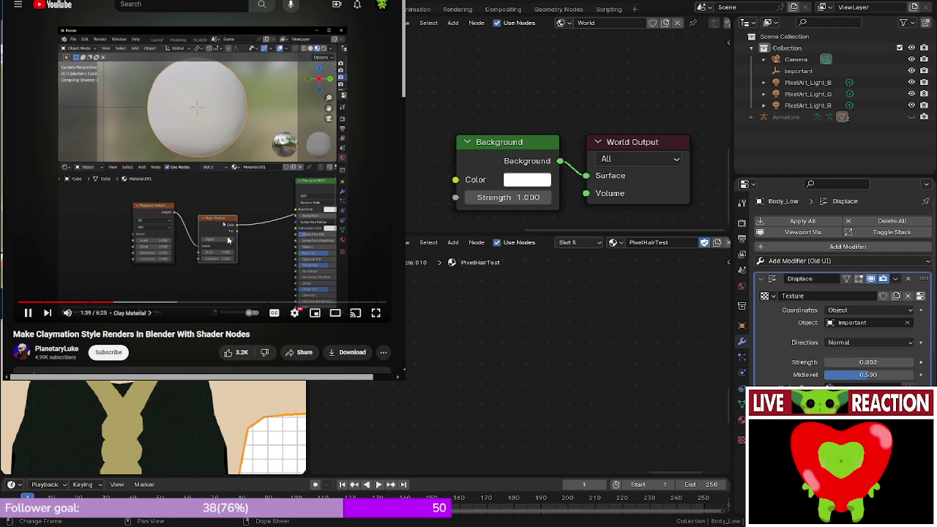
left_click(227, 236)
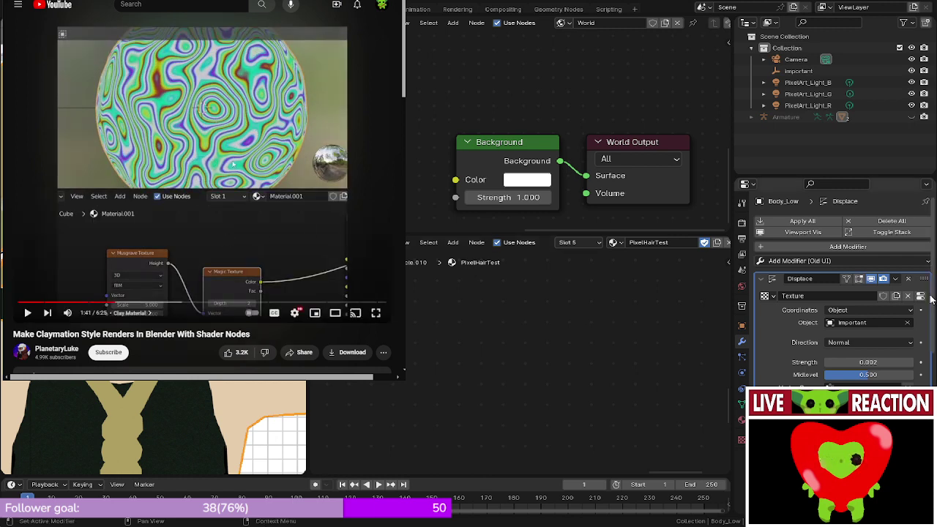
- Replace the PixelHairTest material in Body_Low's slot 5 with a new material named ClayTexture
left_click(742, 420)
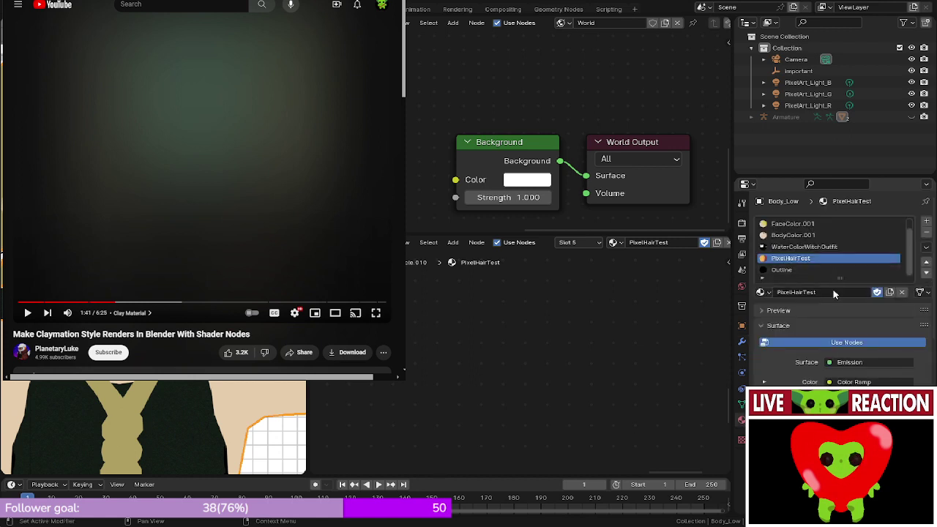
scroll(819, 224, "up", 1)
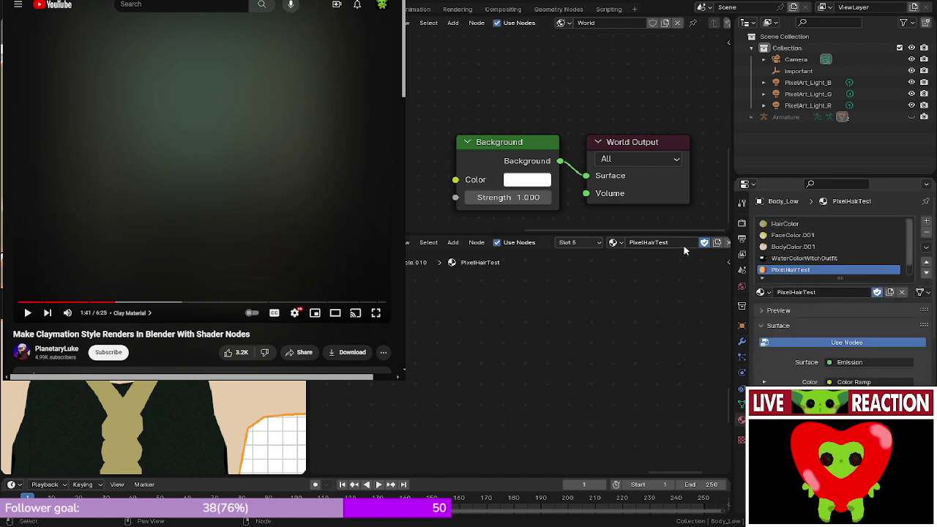
left_click(728, 243)
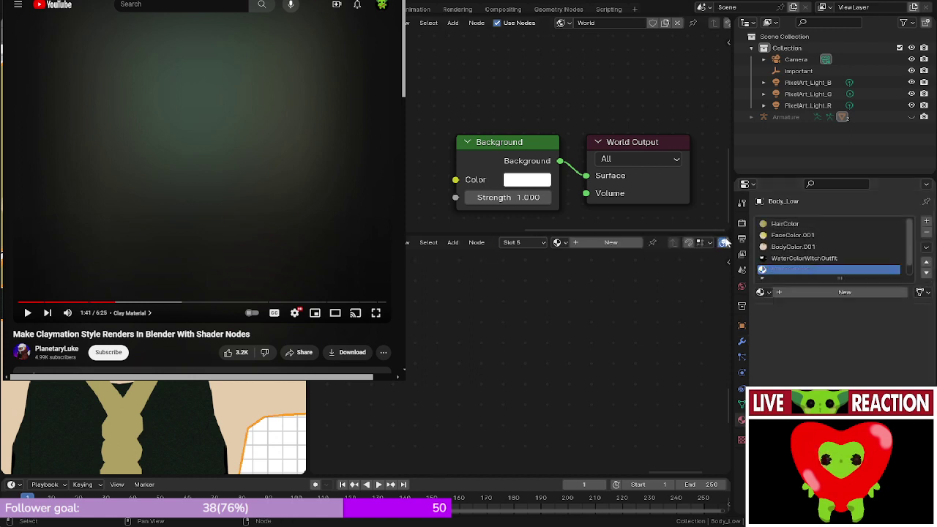
left_click(593, 243)
left_click(668, 242)
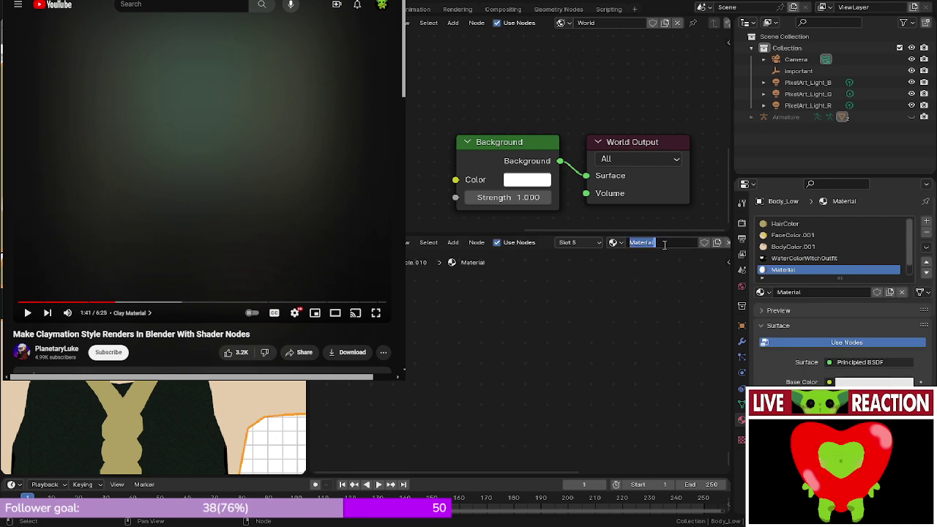
type("ClayTexture")
key("Return")
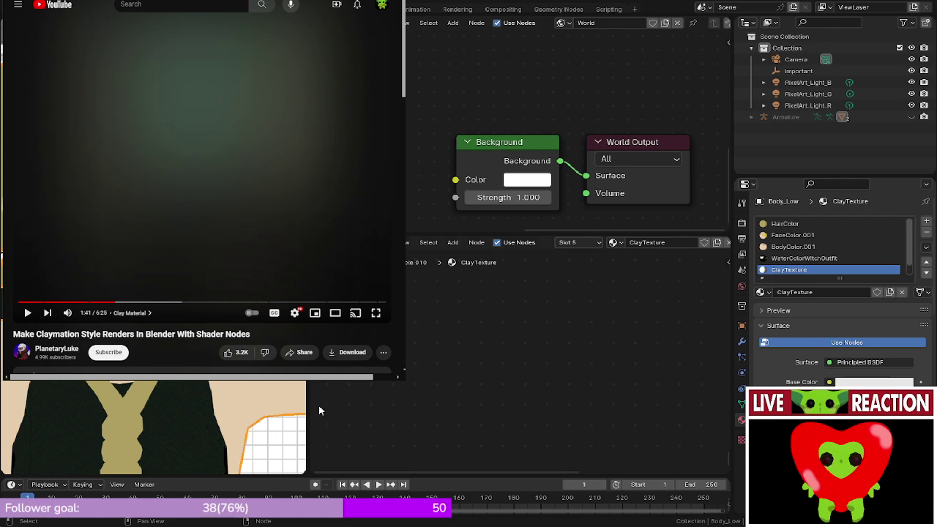
- Add a Magic Texture node before the Principled BSDF in the ClayTexture material
key("Home")
middle_click_drag(488, 313, 613, 341)
scroll(453, 335, "up", 4)
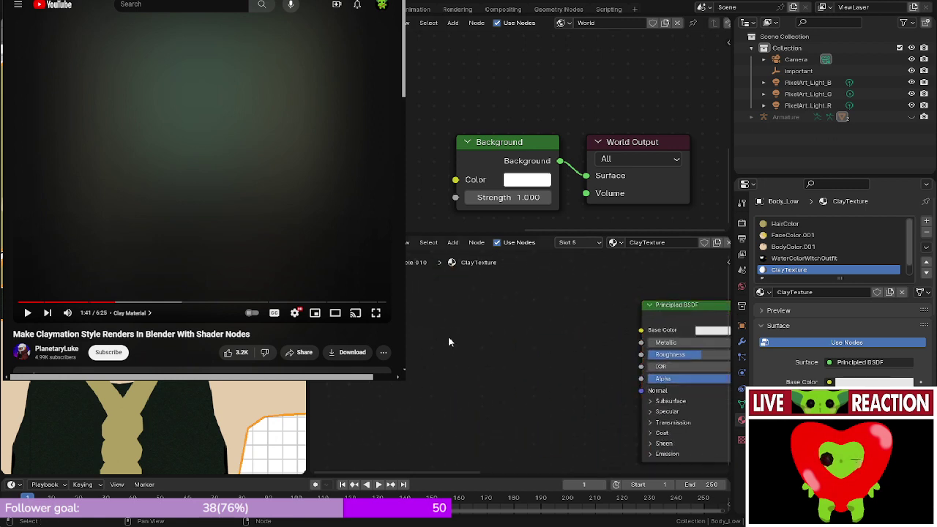
key("shift+a")
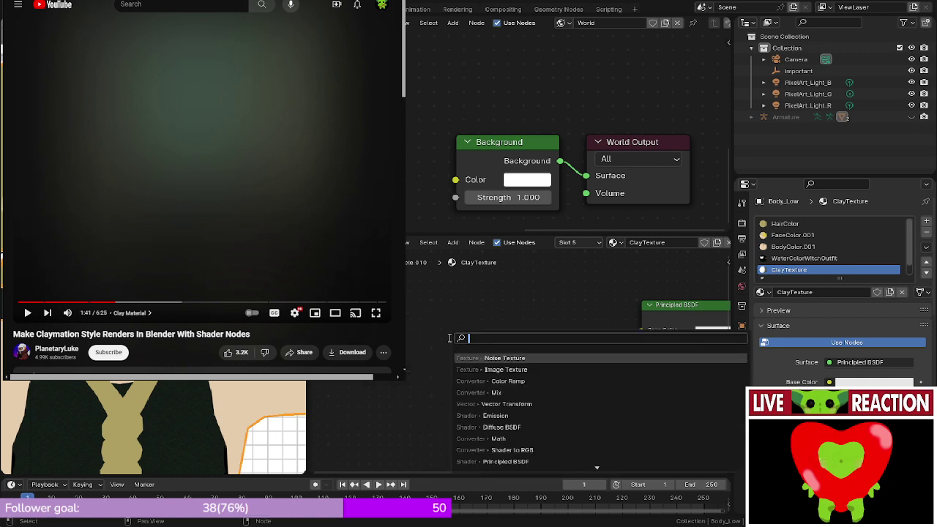
type("mag")
left_click(498, 358)
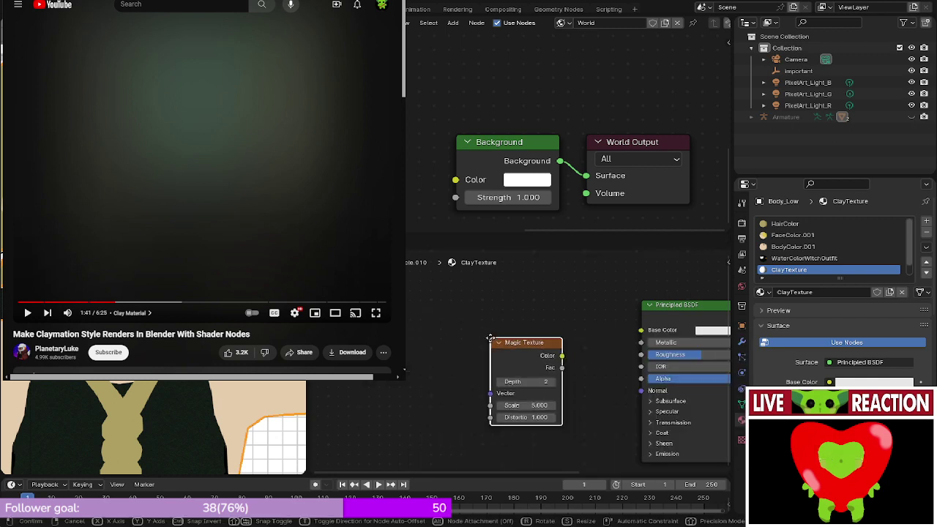
left_click(479, 333)
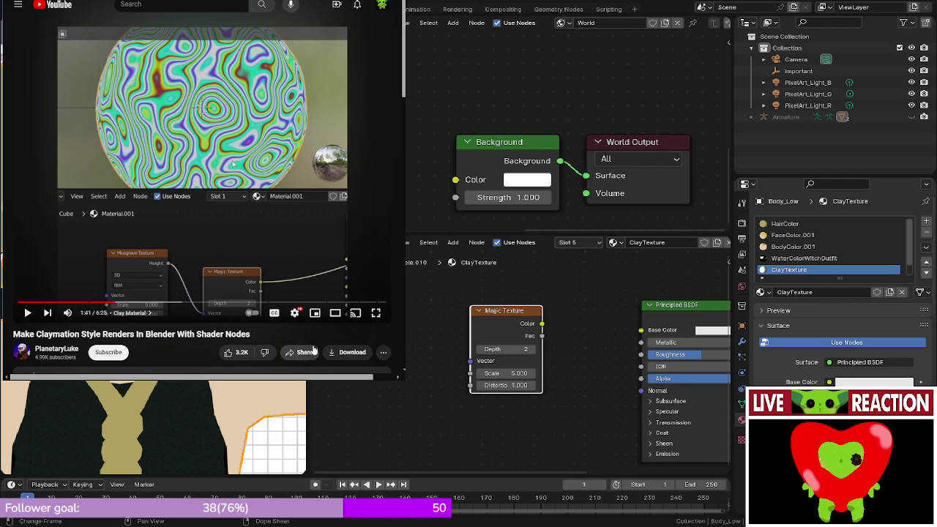
- Add a Musgrave Texture node before the Magic Texture node in the ClayTexture material
left_click(440, 342)
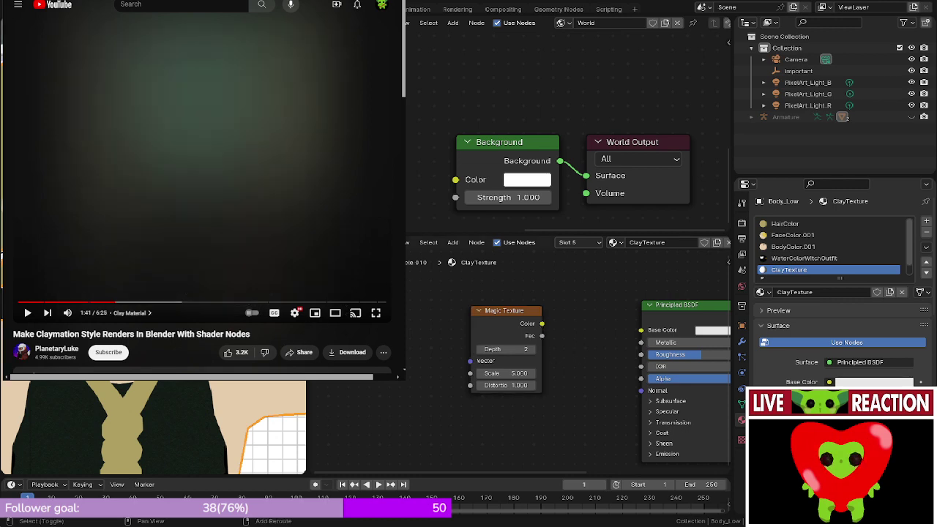
key("shift+a")
key("space")
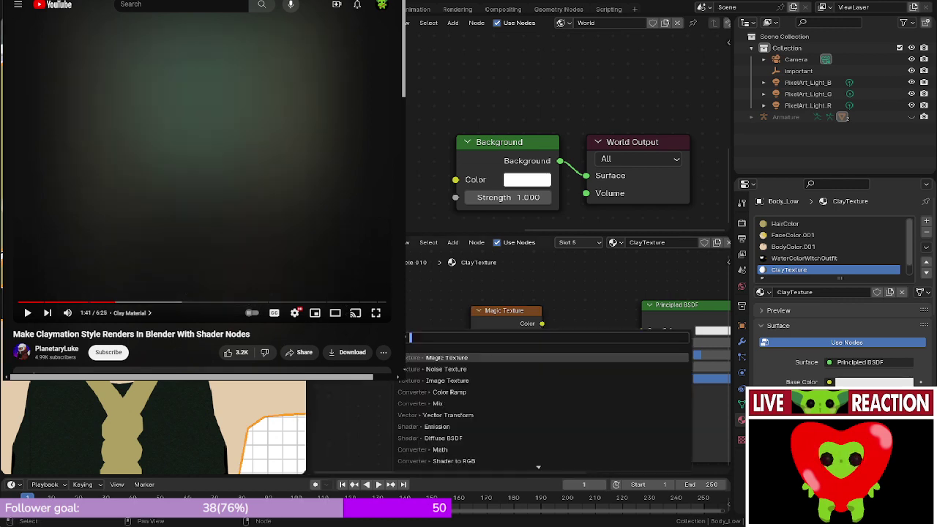
type(",")
type("mus")
key("Return")
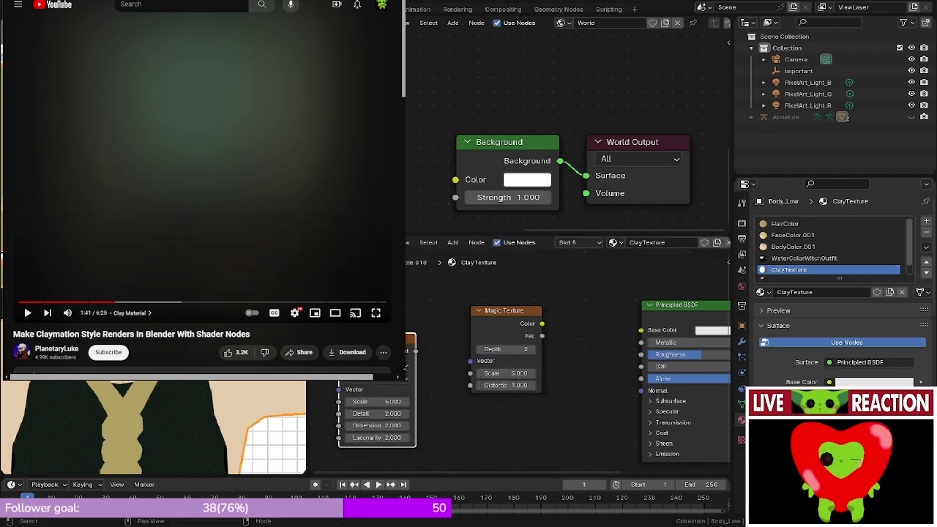
left_click_drag(414, 351, 420, 351)
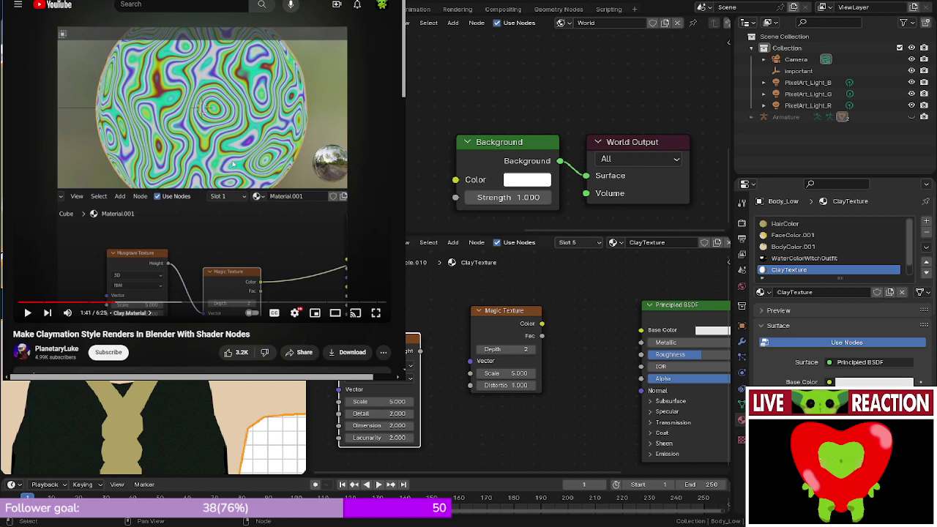
- Link the Musgrave Texture's Height to the Magic Texture's Vector, and the Magic Texture's Color to the Principled BSDF's Base Color
left_click(458, 362)
left_click_drag(421, 352, 480, 362)
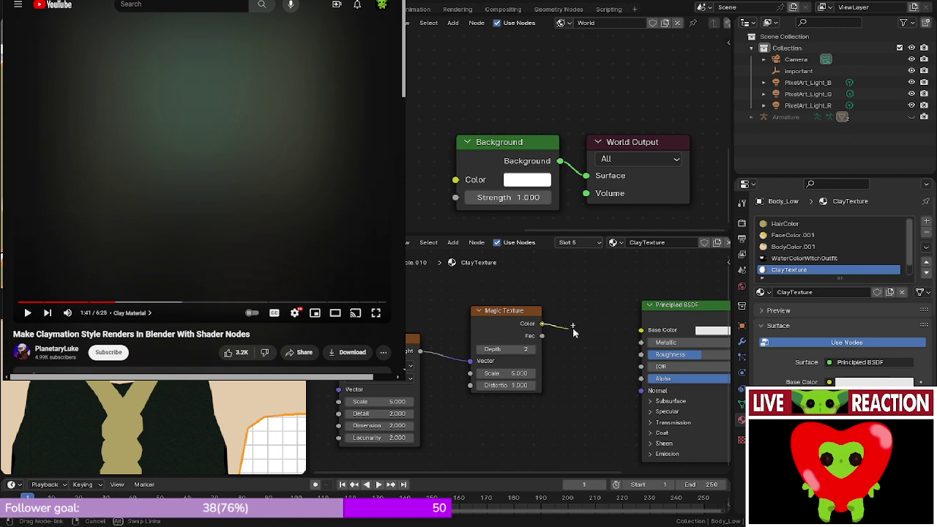
left_click_drag(543, 323, 641, 331)
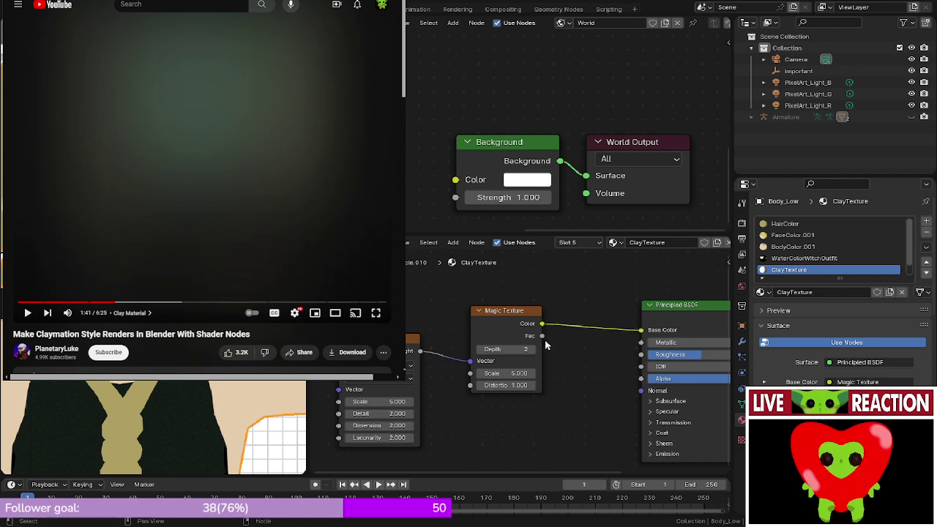
scroll(657, 322, "down", 1)
middle_click_drag(657, 322, 493, 331)
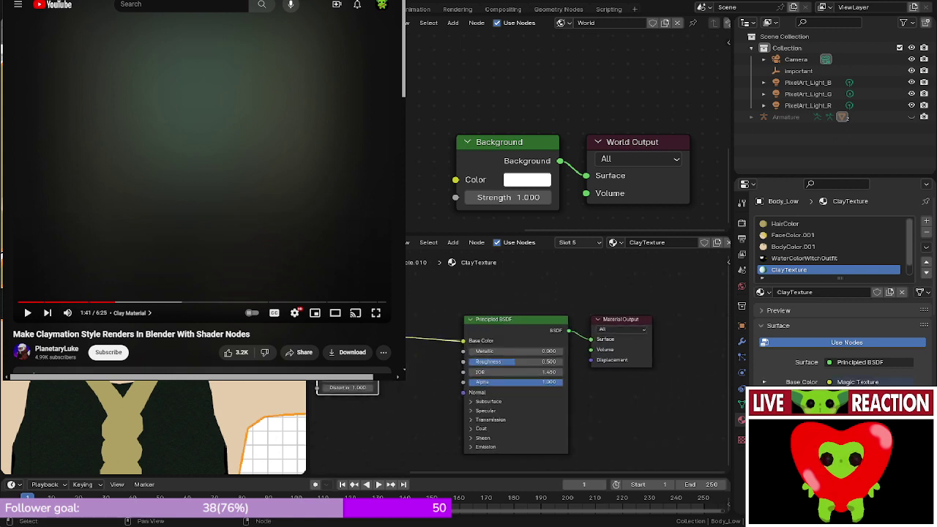
left_click(492, 338)
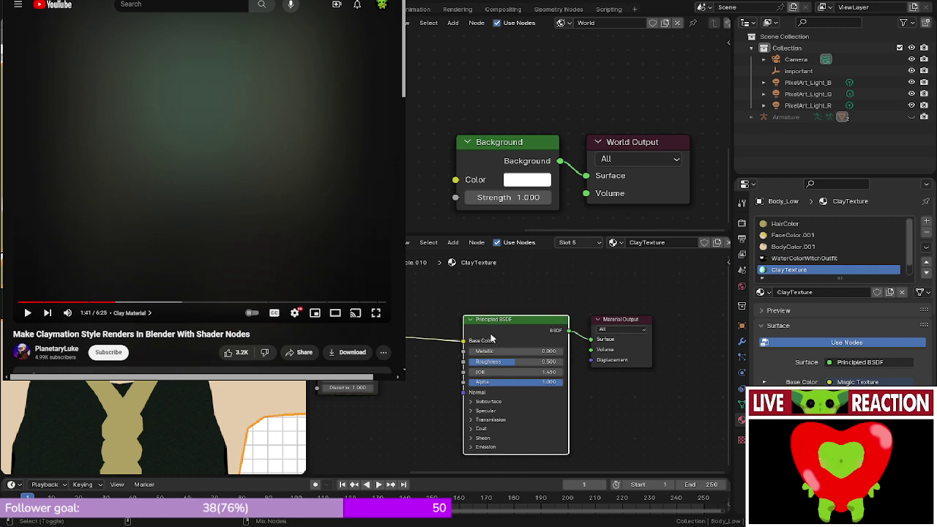
left_click(408, 343)
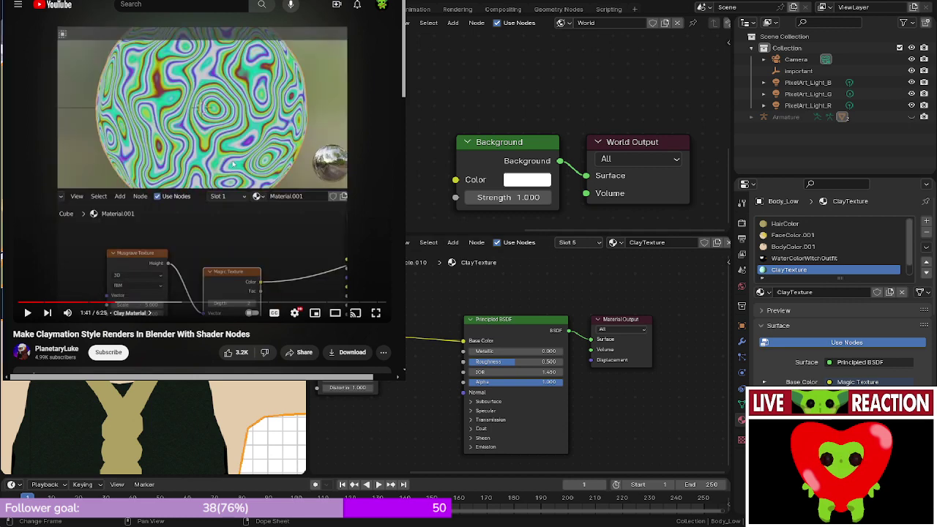
- Watch the tutorial up to 1:55 and add a Texture Coordinate node before the Musgrave Texture in the ClayTexture material
left_click(270, 220)
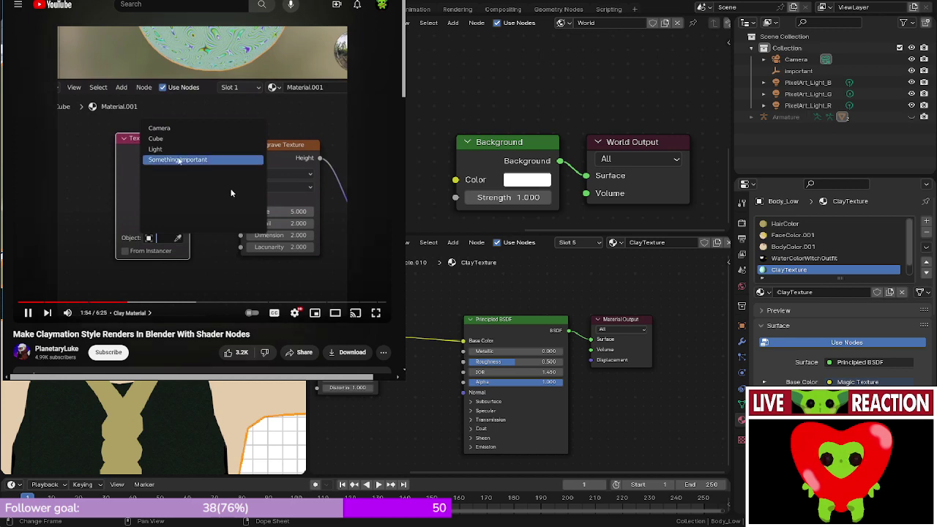
key("space")
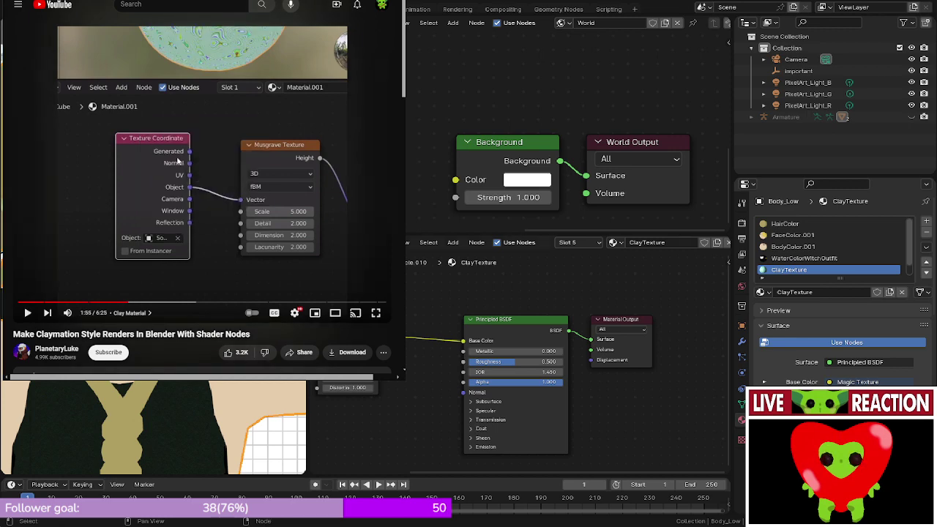
middle_click_drag(530, 299, 862, 292)
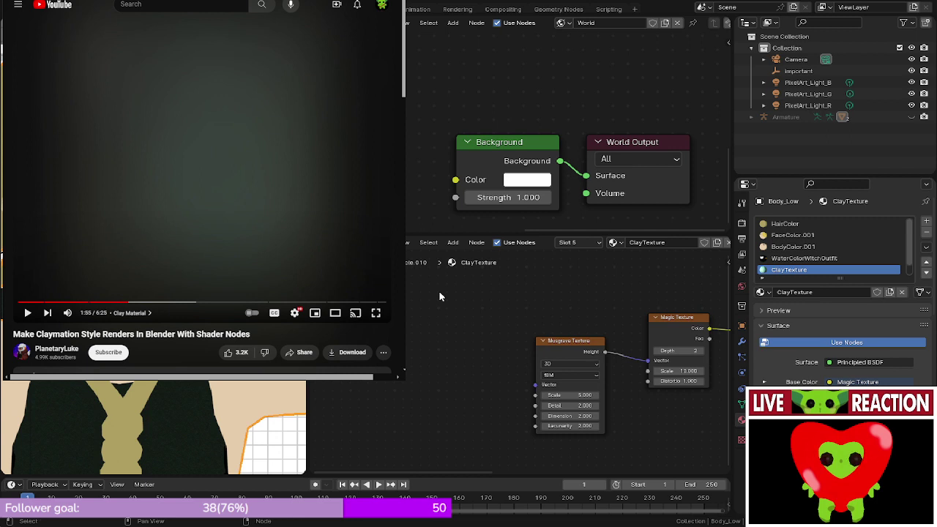
key("shift+a")
type("tex")
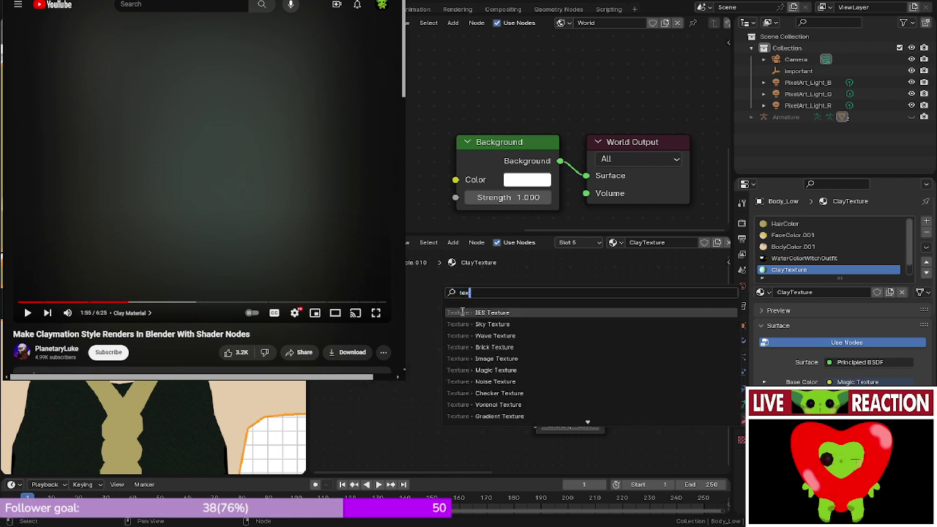
key("BackSpace")
key("BackSpace")
key("BackSpace")
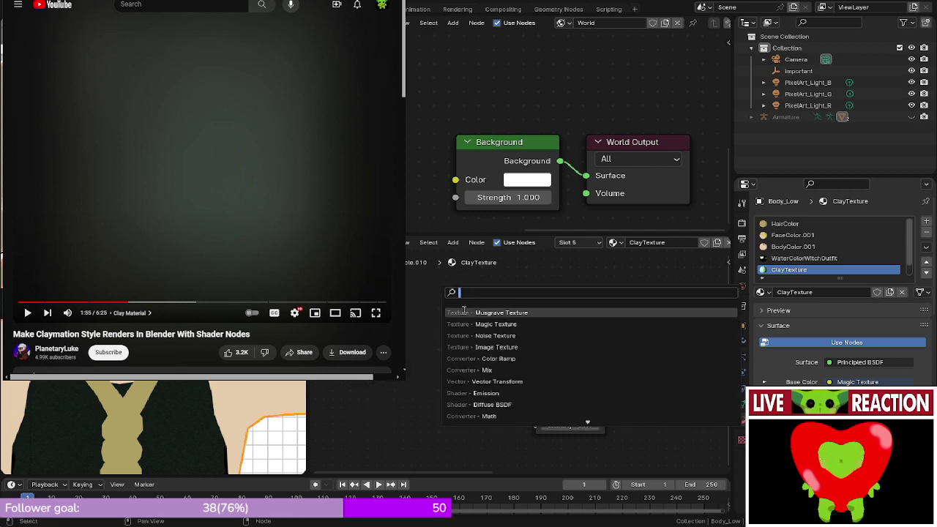
type("co")
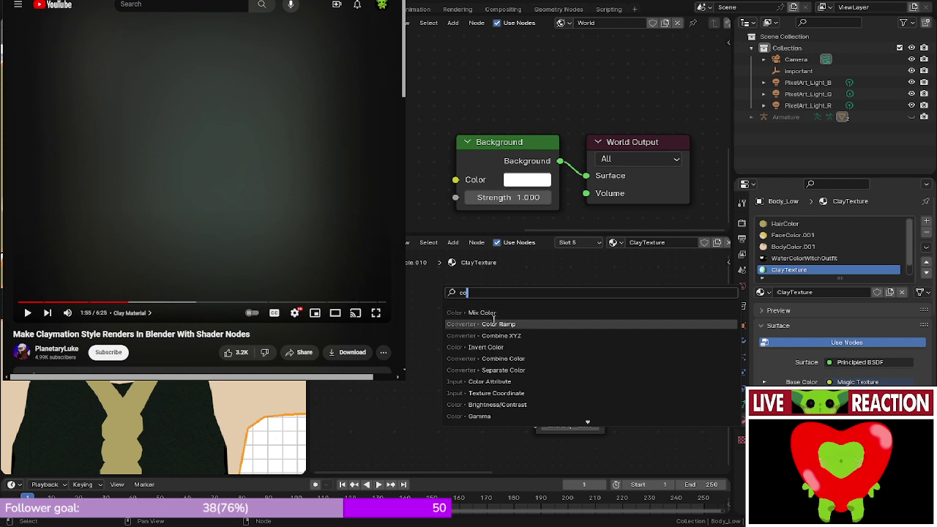
left_click(504, 393)
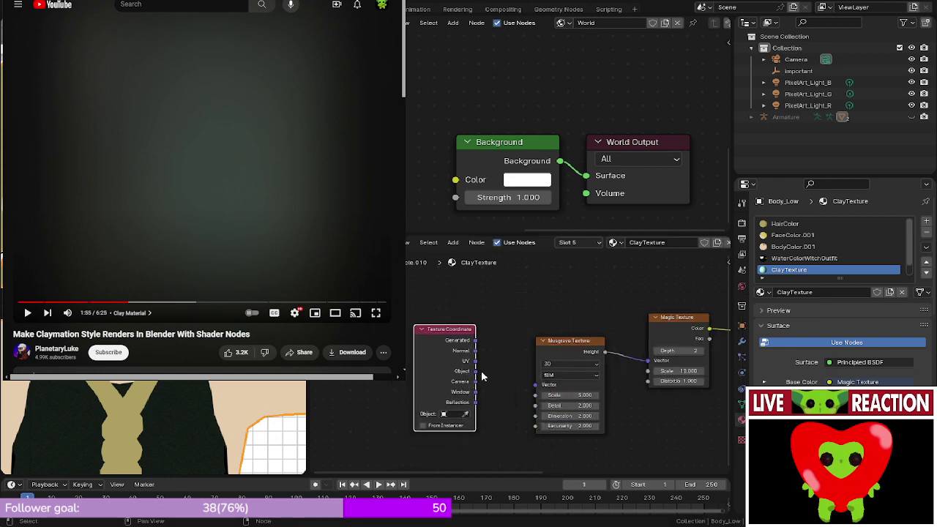
- Link the Texture Coordinate's Object output to the Musgrave Texture's Vector and set its reference object to the empty named important
left_click_drag(480, 373, 542, 390)
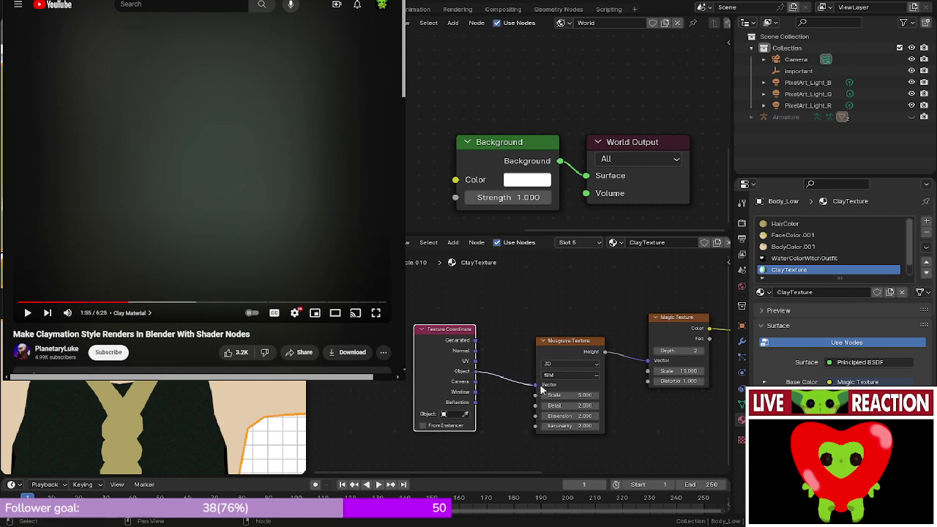
left_click(467, 414)
left_click(813, 71)
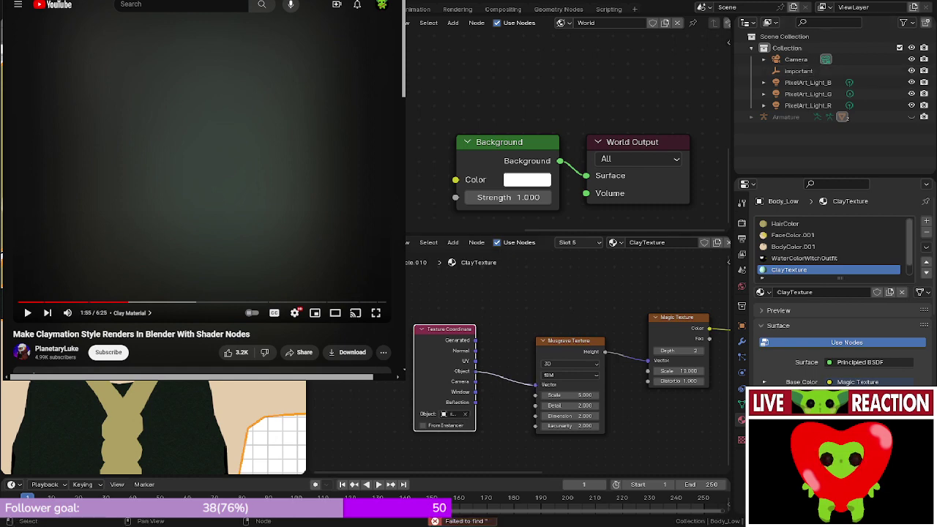
scroll(500, 355, "up", 3)
middle_click_drag(499, 356, 506, 354)
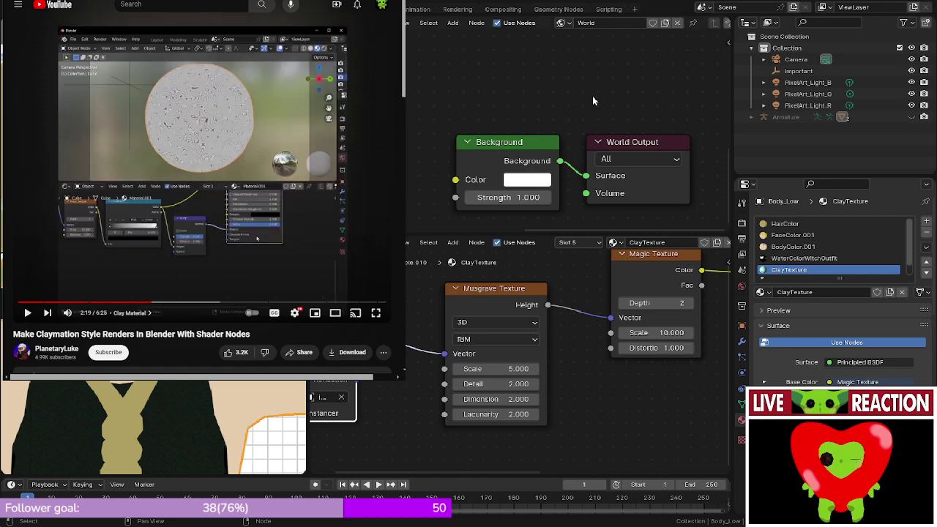
- Move the Texture Coordinate, Musgrave and Magic nodes farther from the Principled BSDF and start adding a node in the gap
scroll(536, 293, "down", 2)
scroll(536, 298, "down", 2)
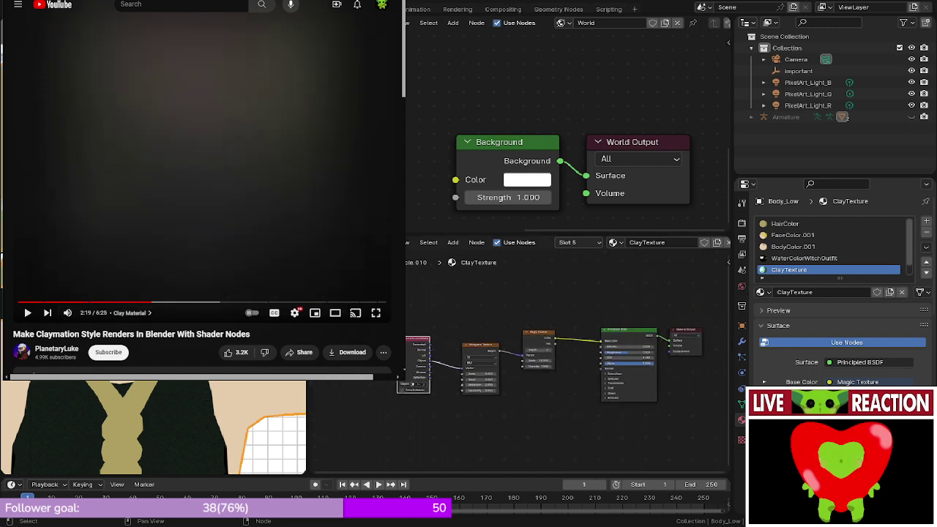
left_click_drag(352, 303, 569, 435)
key("g")
left_click(479, 433)
key("shift+a")
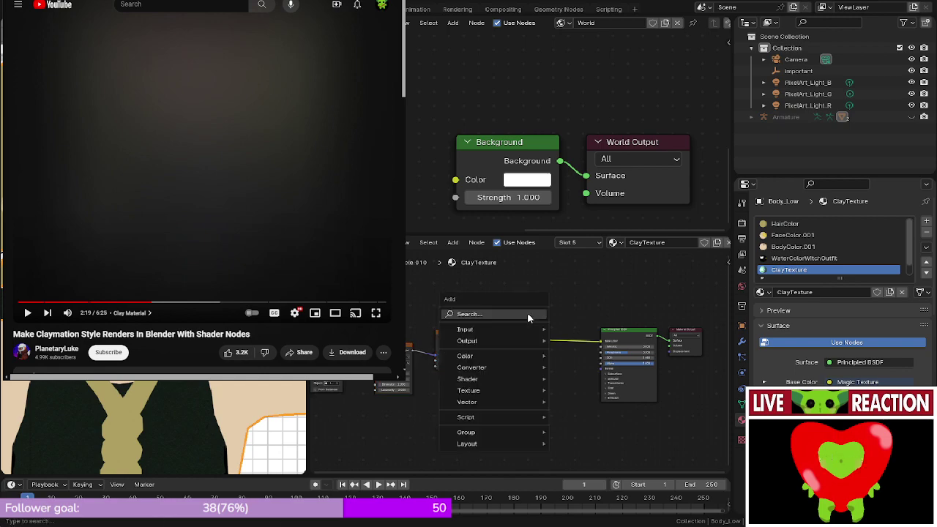